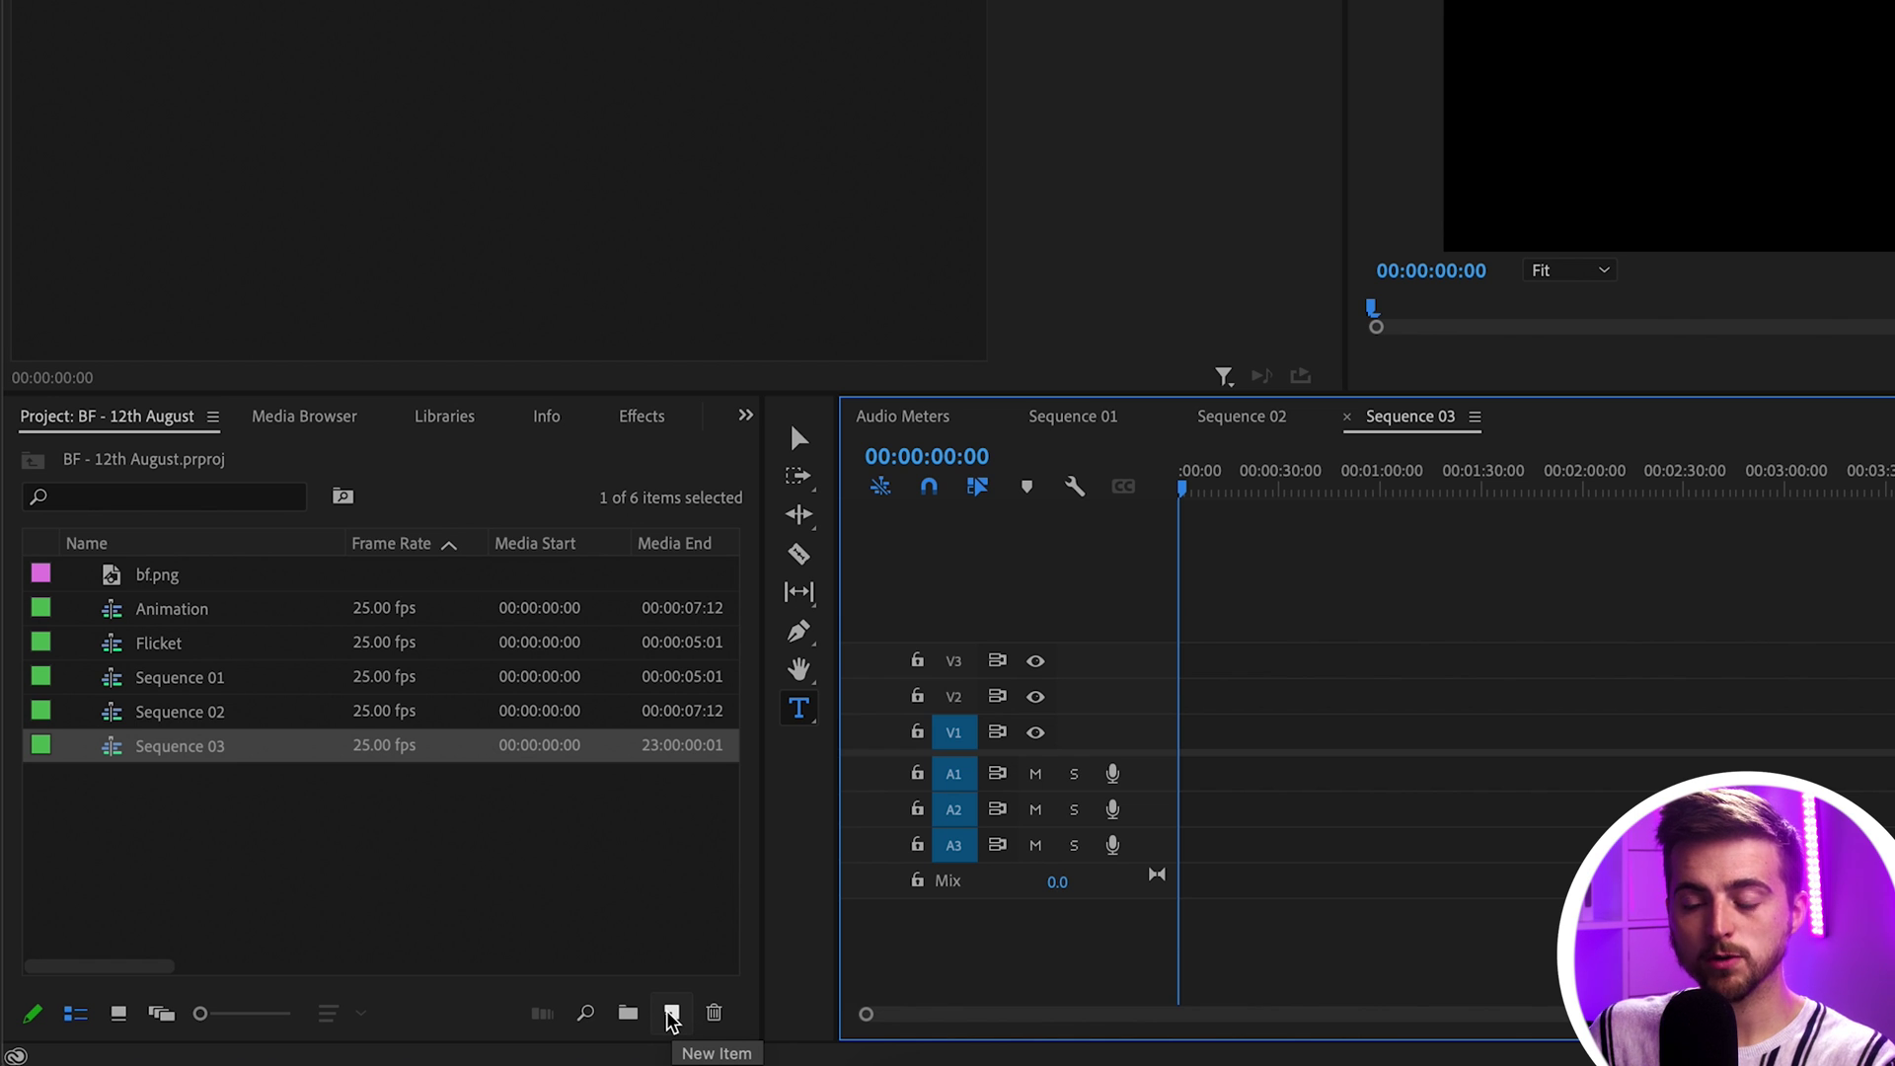
Step: Create a new 1920×1080, 25 fps Black Video item in the Project panel
click(316, 841)
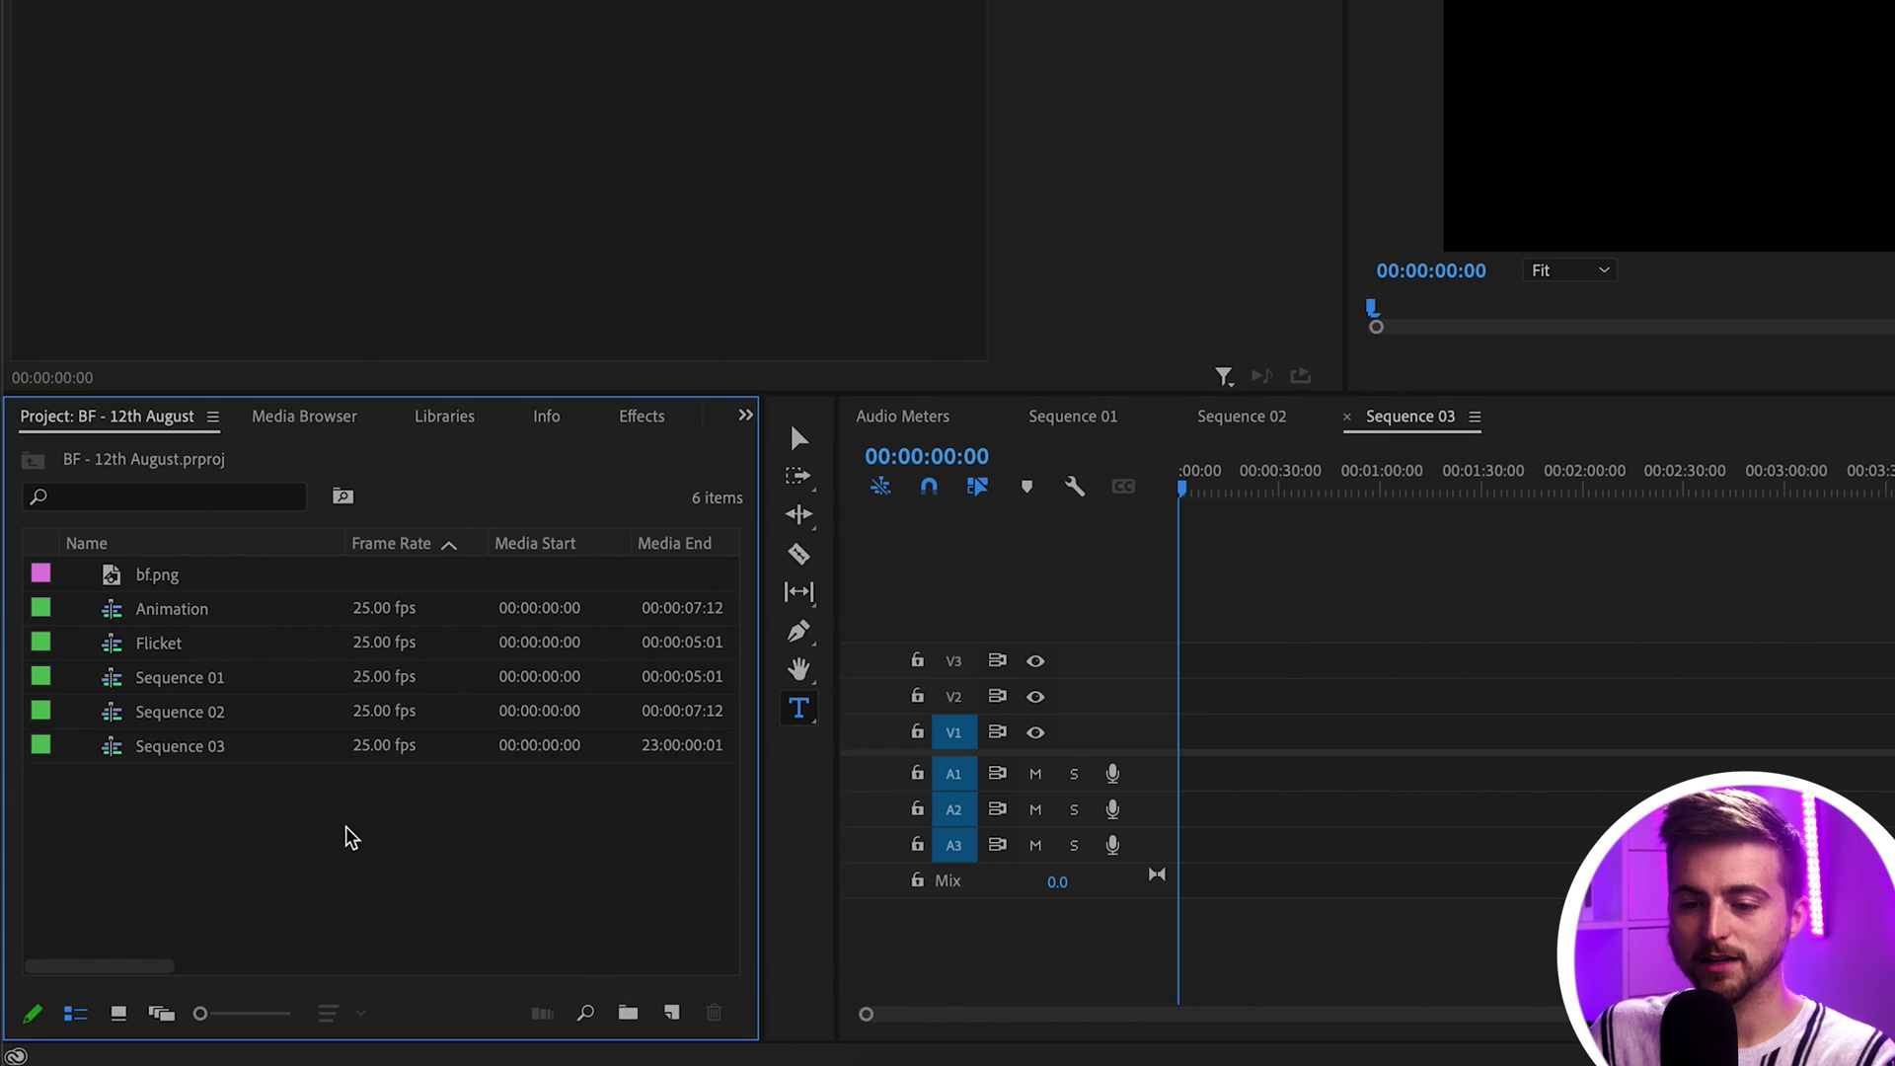
right_click(252, 841)
mouse_move(476, 614)
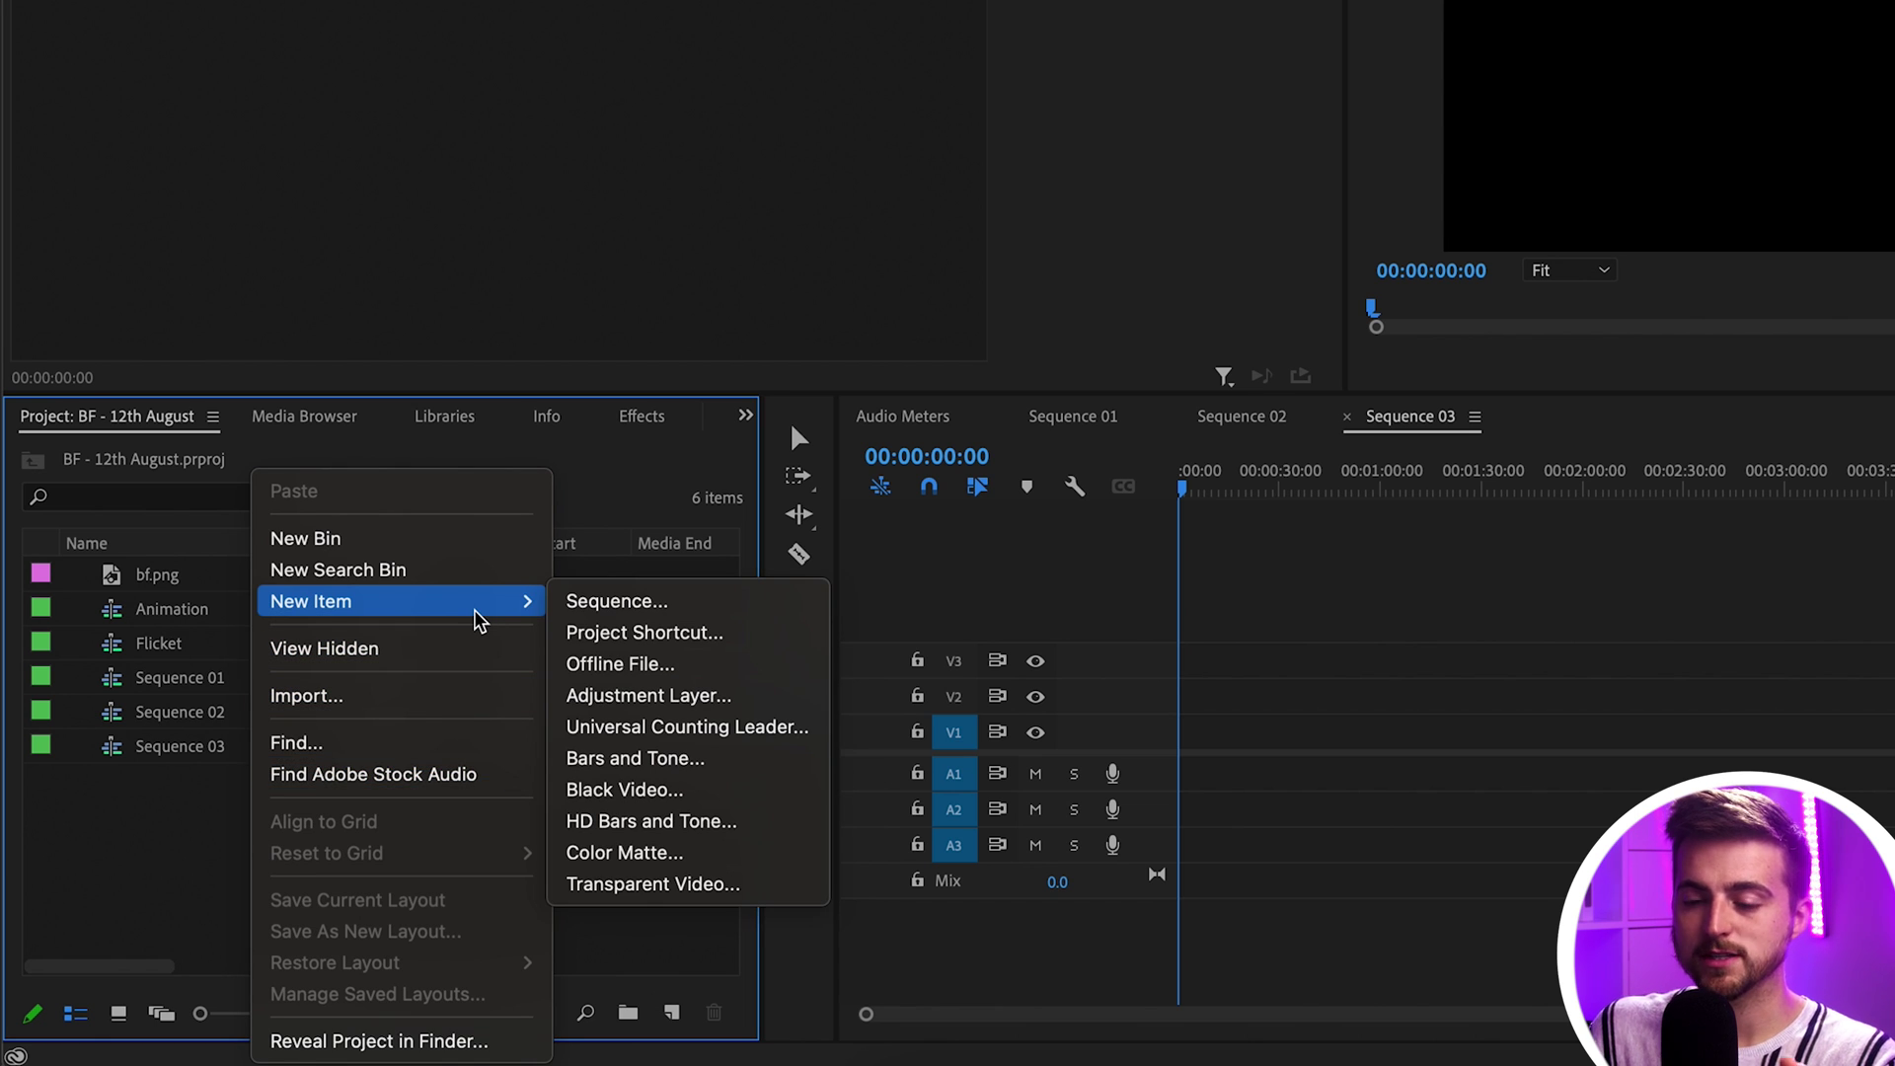
click(114, 838)
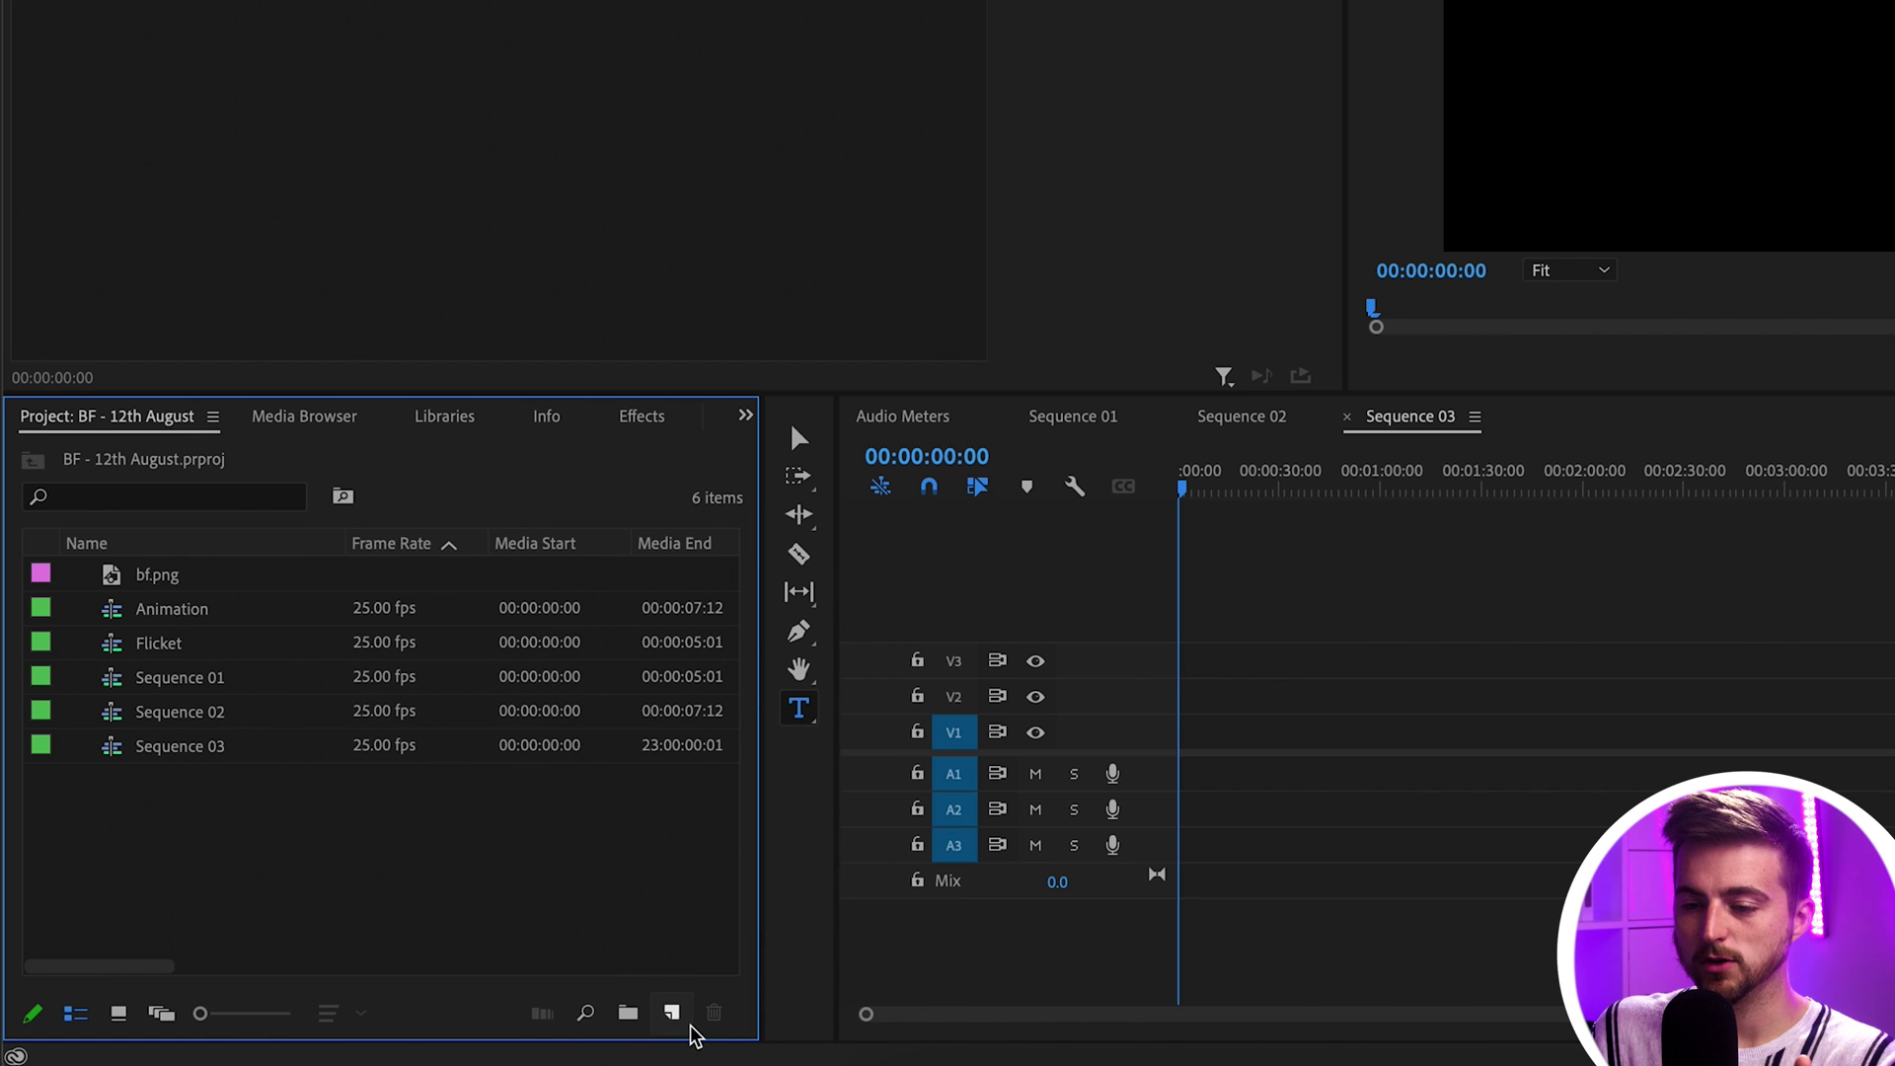
click(677, 1017)
click(411, 813)
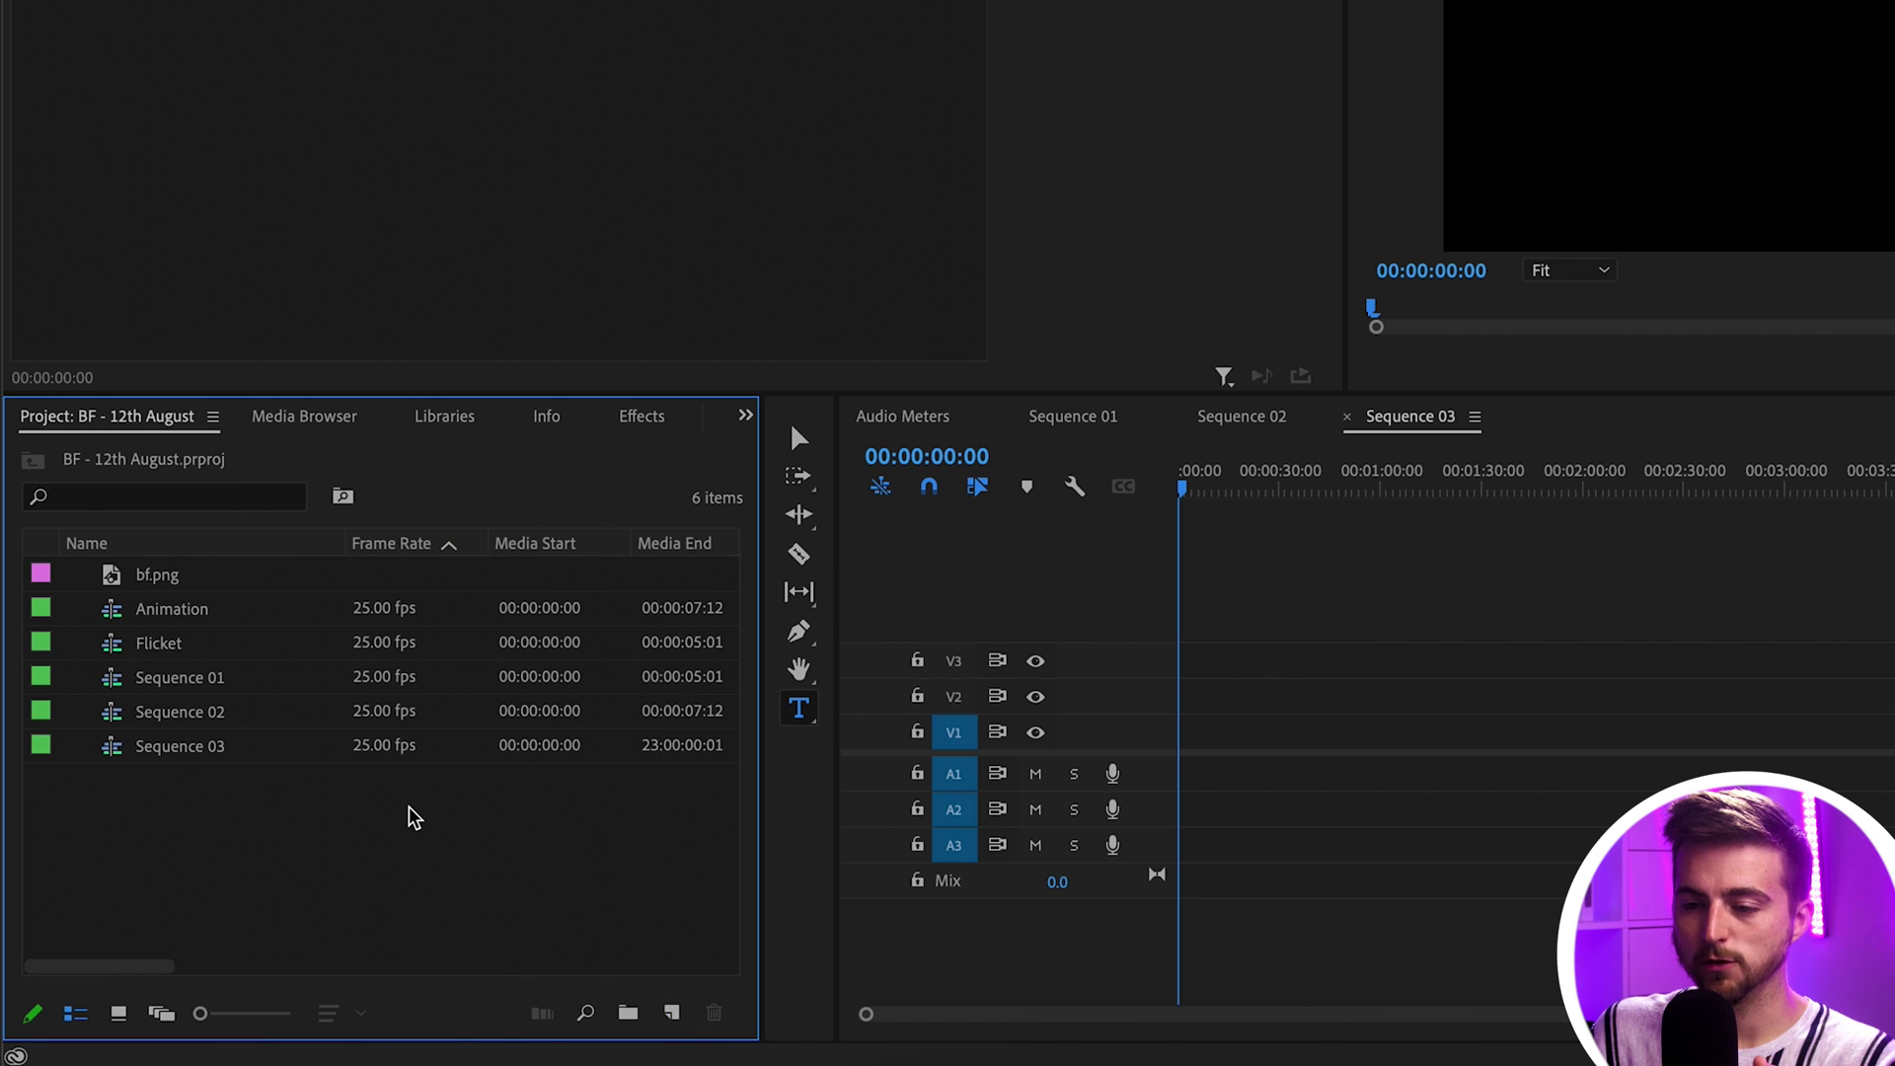
right_click(411, 812)
mouse_move(618, 604)
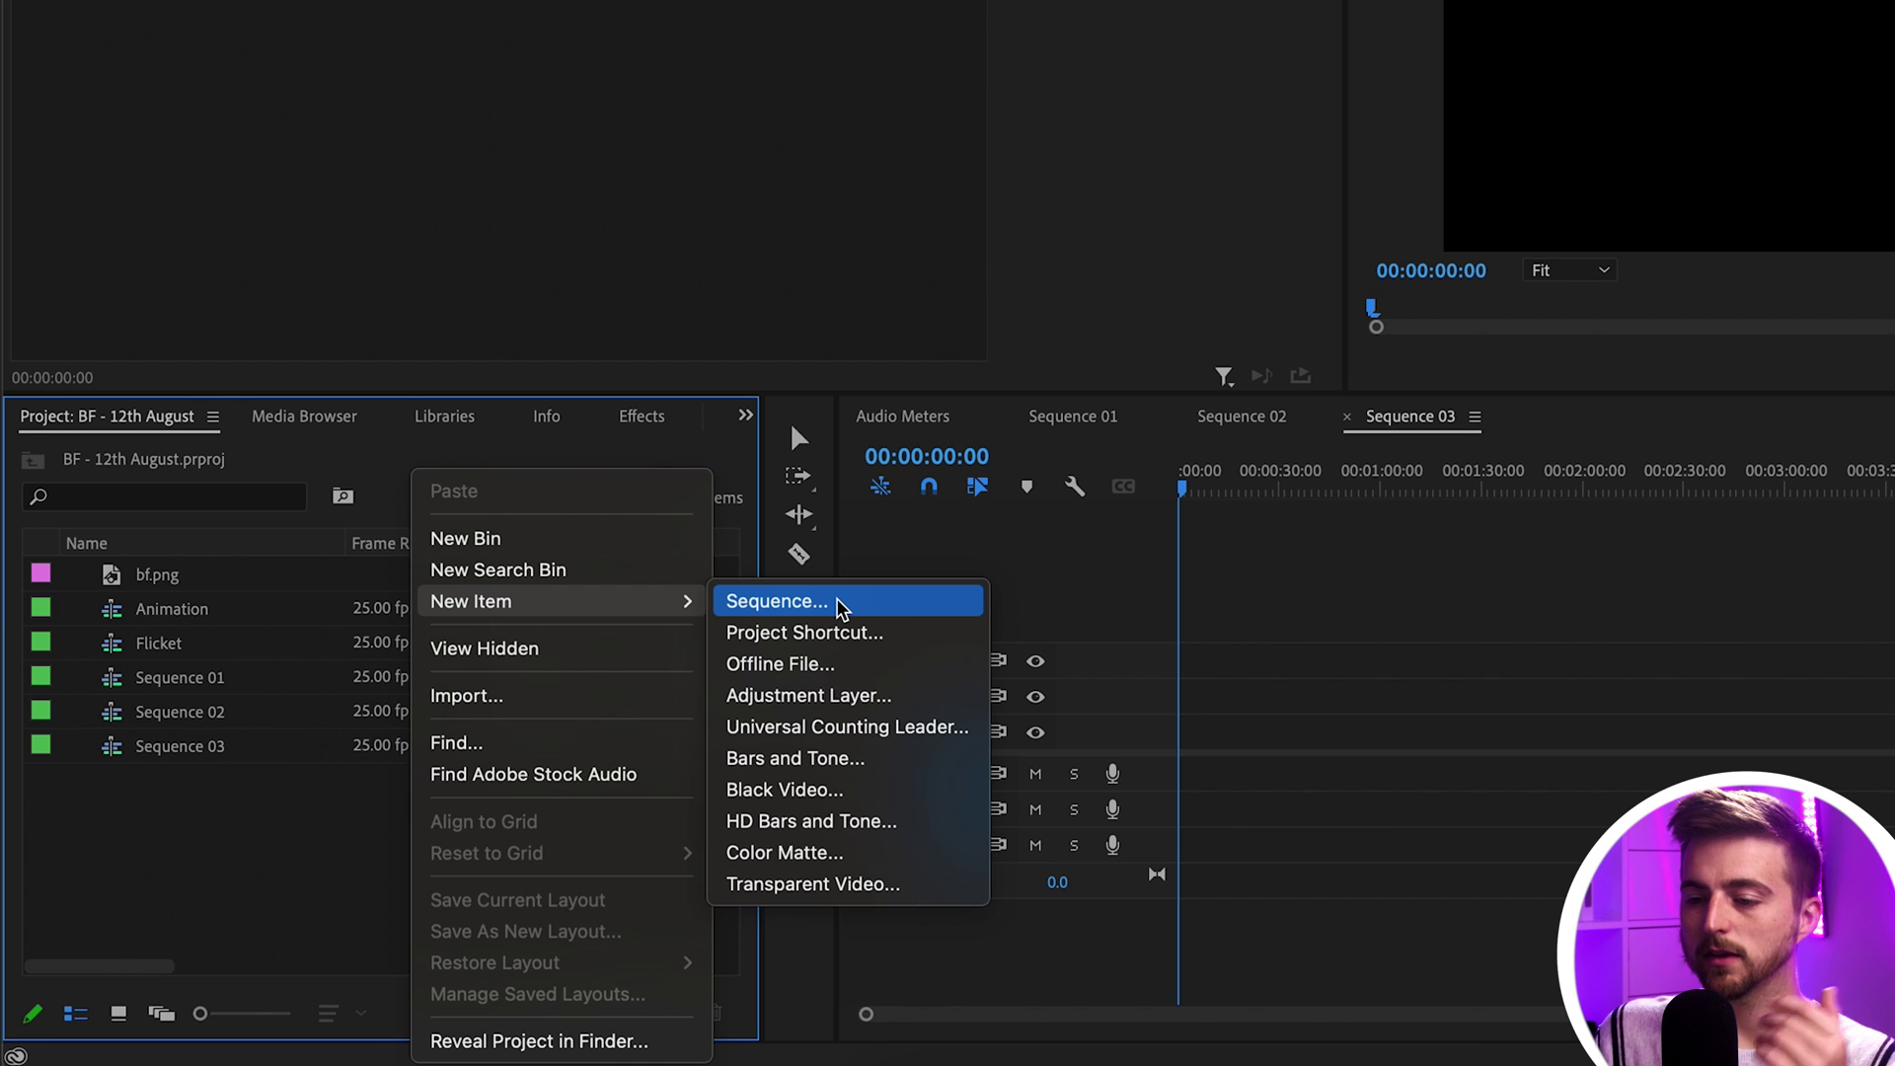
click(828, 793)
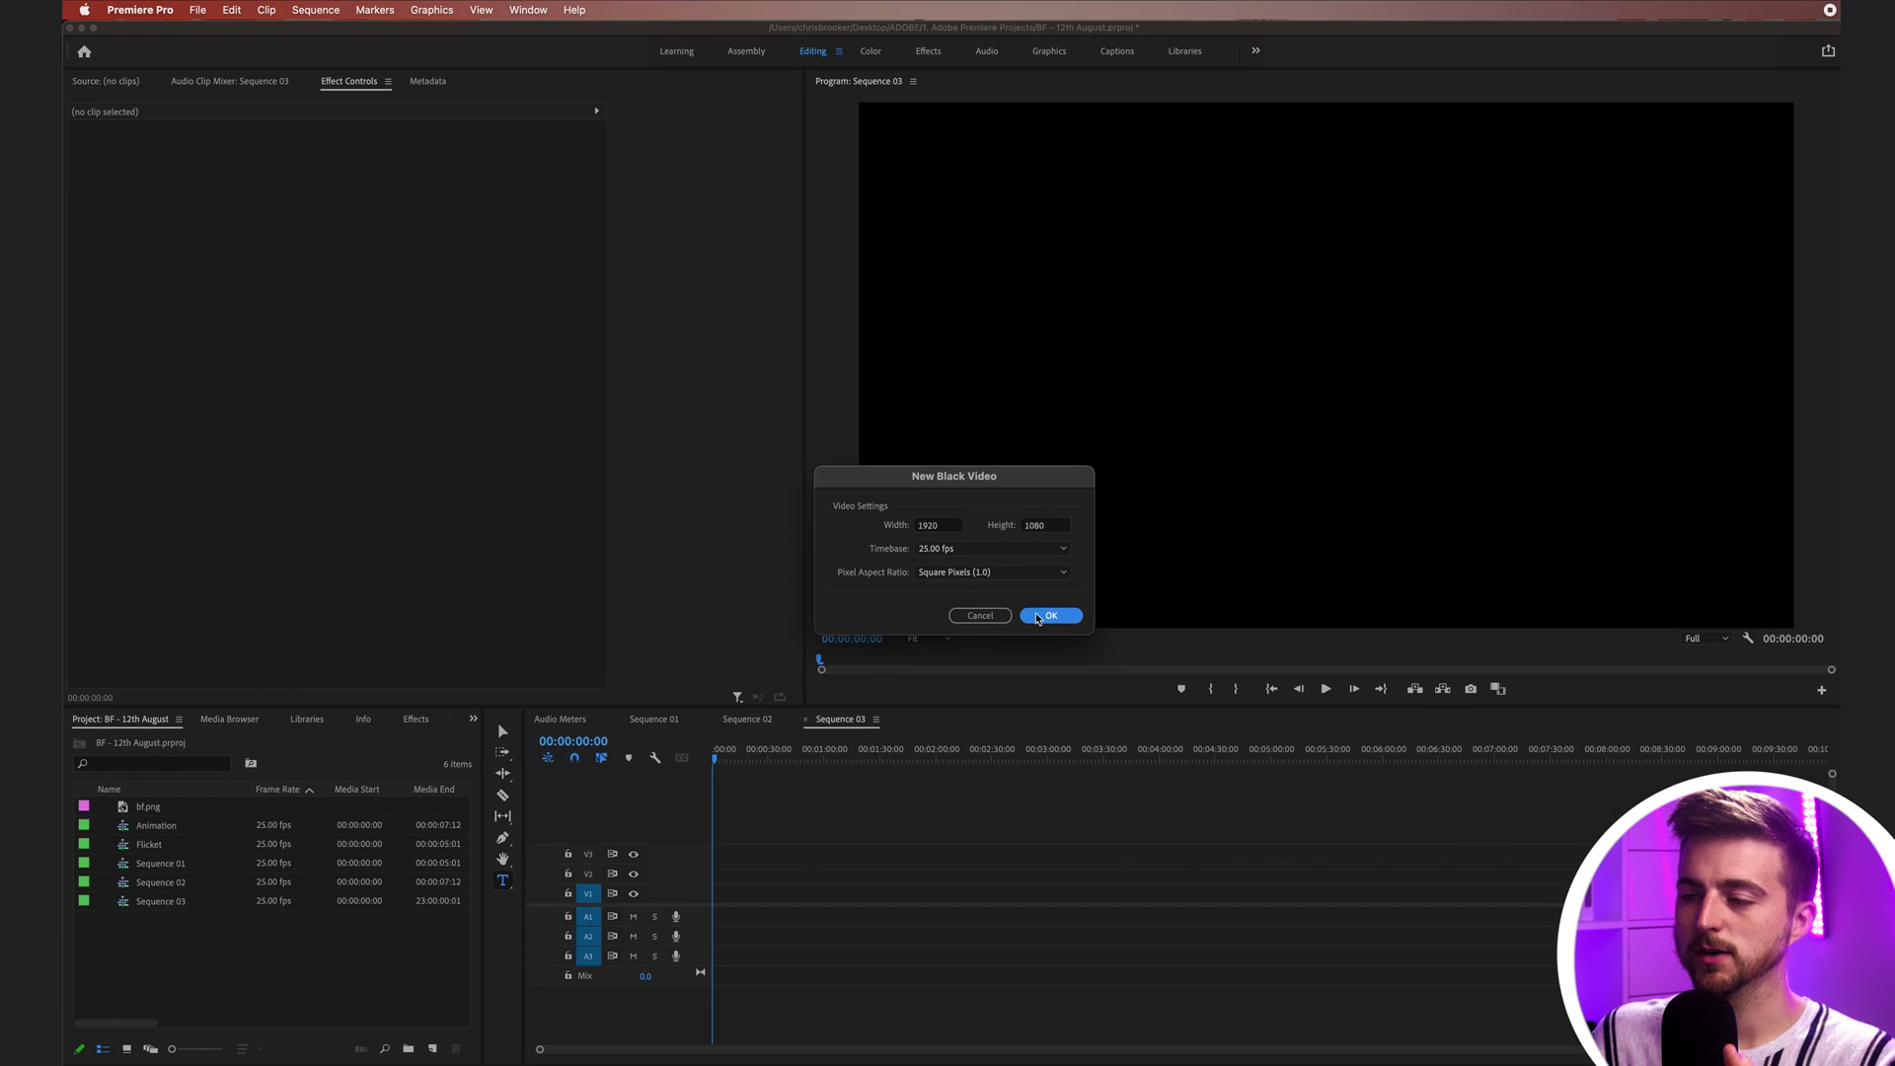
click(1049, 615)
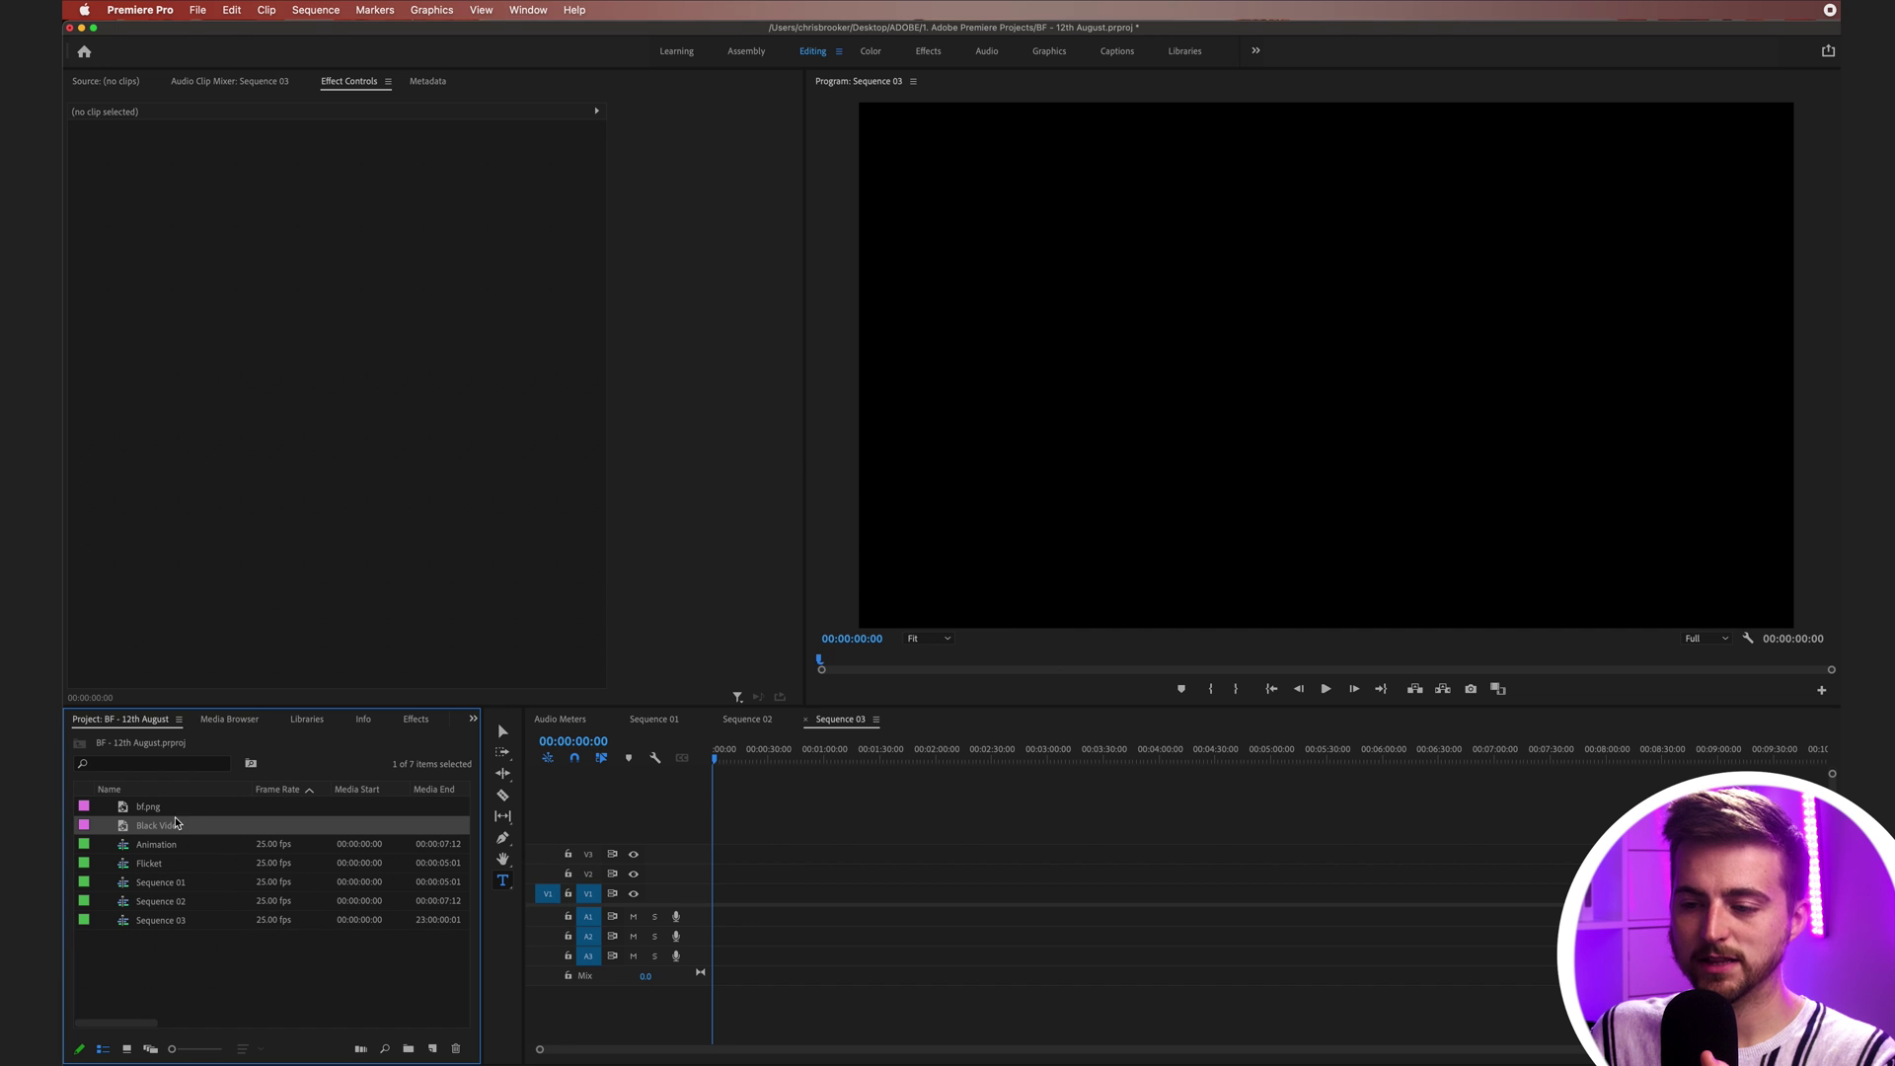
Step: Place the Black Video on Sequence 03's V1 track and extend it to 00:00:10:00
drag(158, 832, 720, 894)
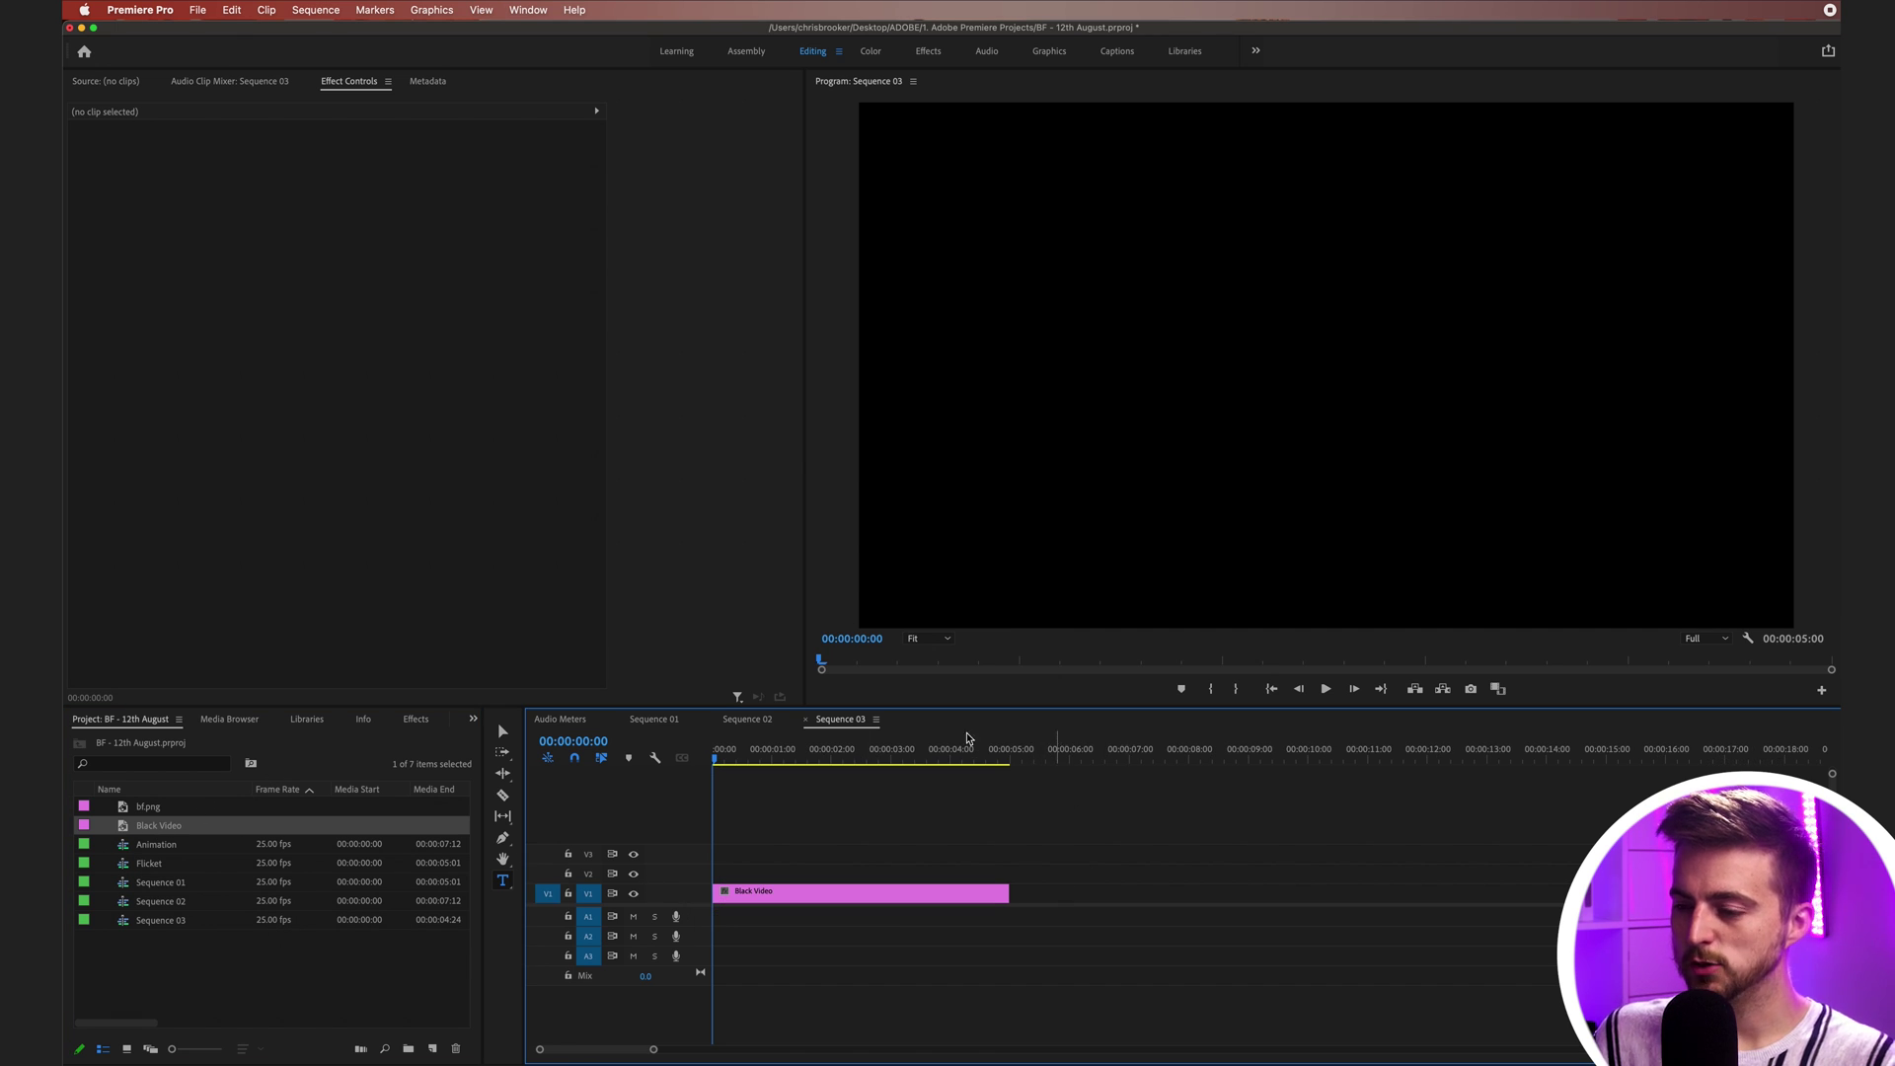
drag(933, 760, 1311, 763)
drag(1010, 894, 1310, 890)
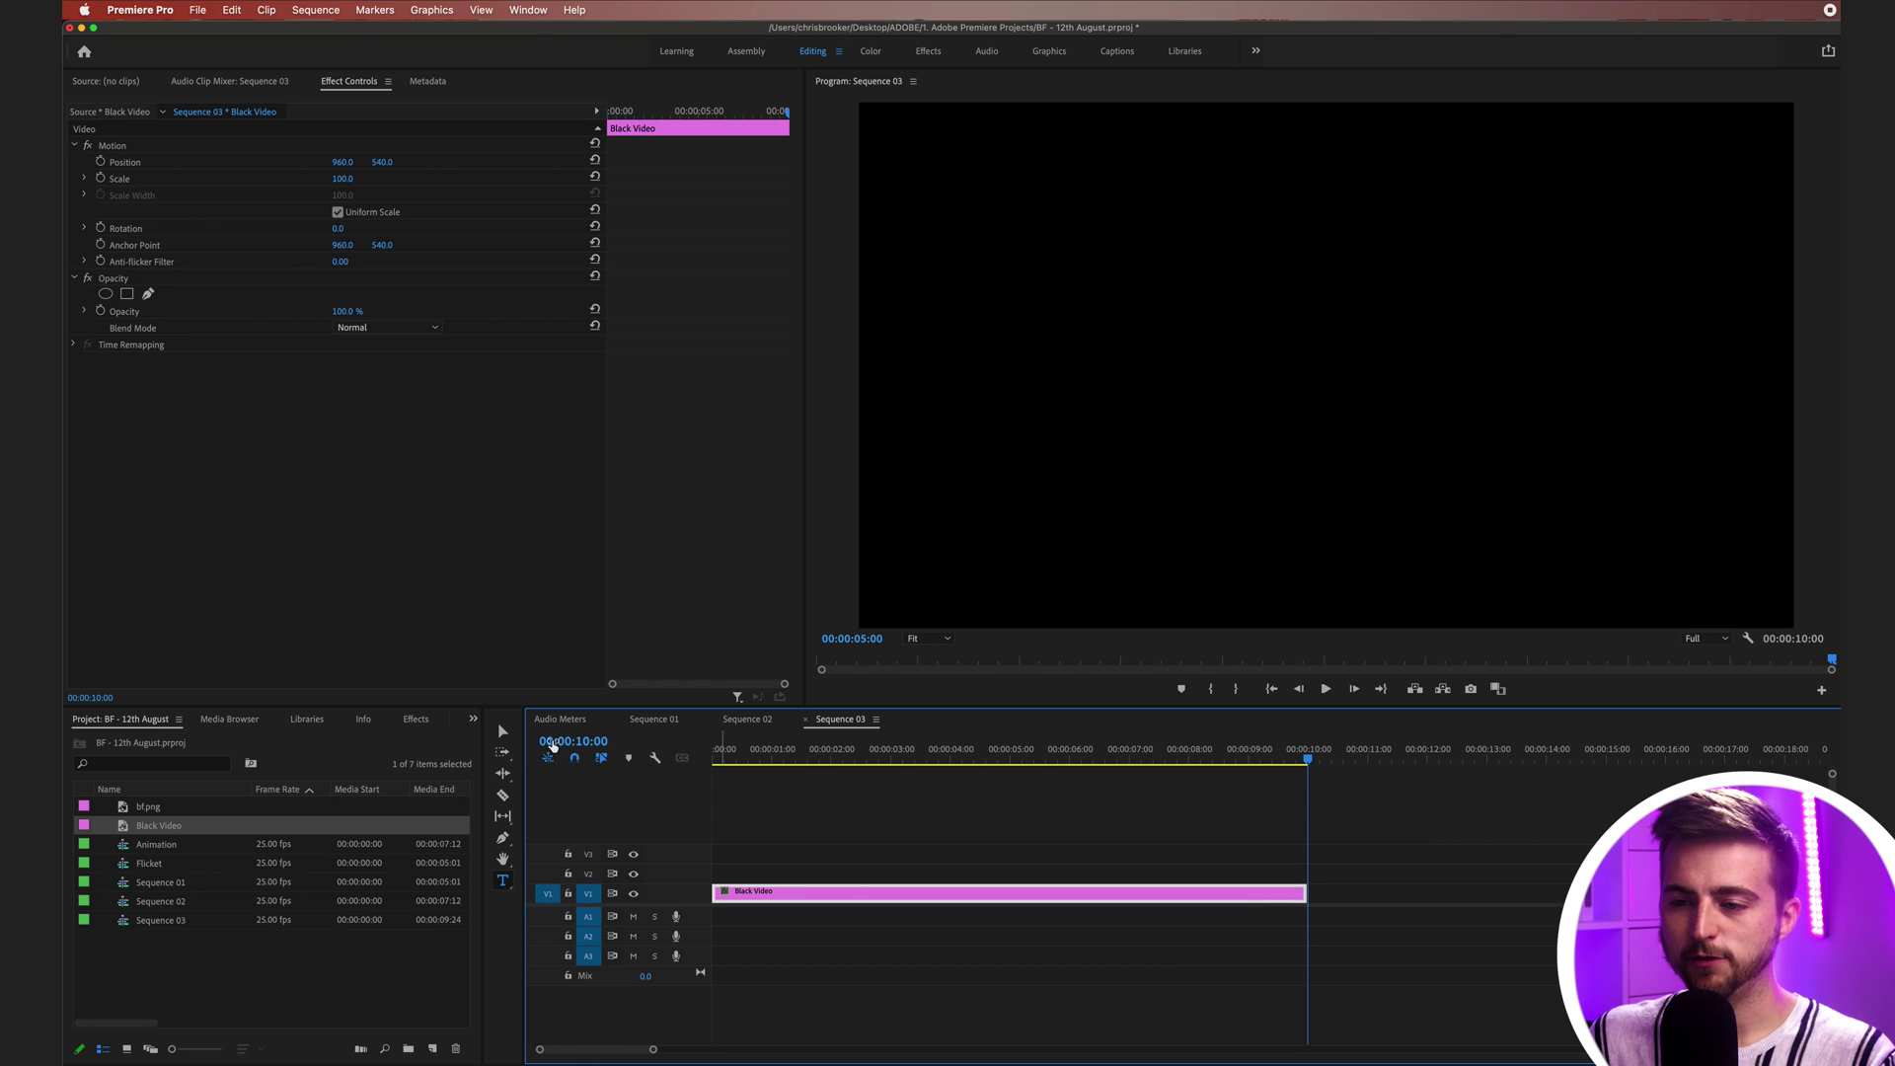
Step: Search effects for '4', drop 4-Color Gradient onto the Black Video clip, and return to the start
click(417, 720)
click(158, 741)
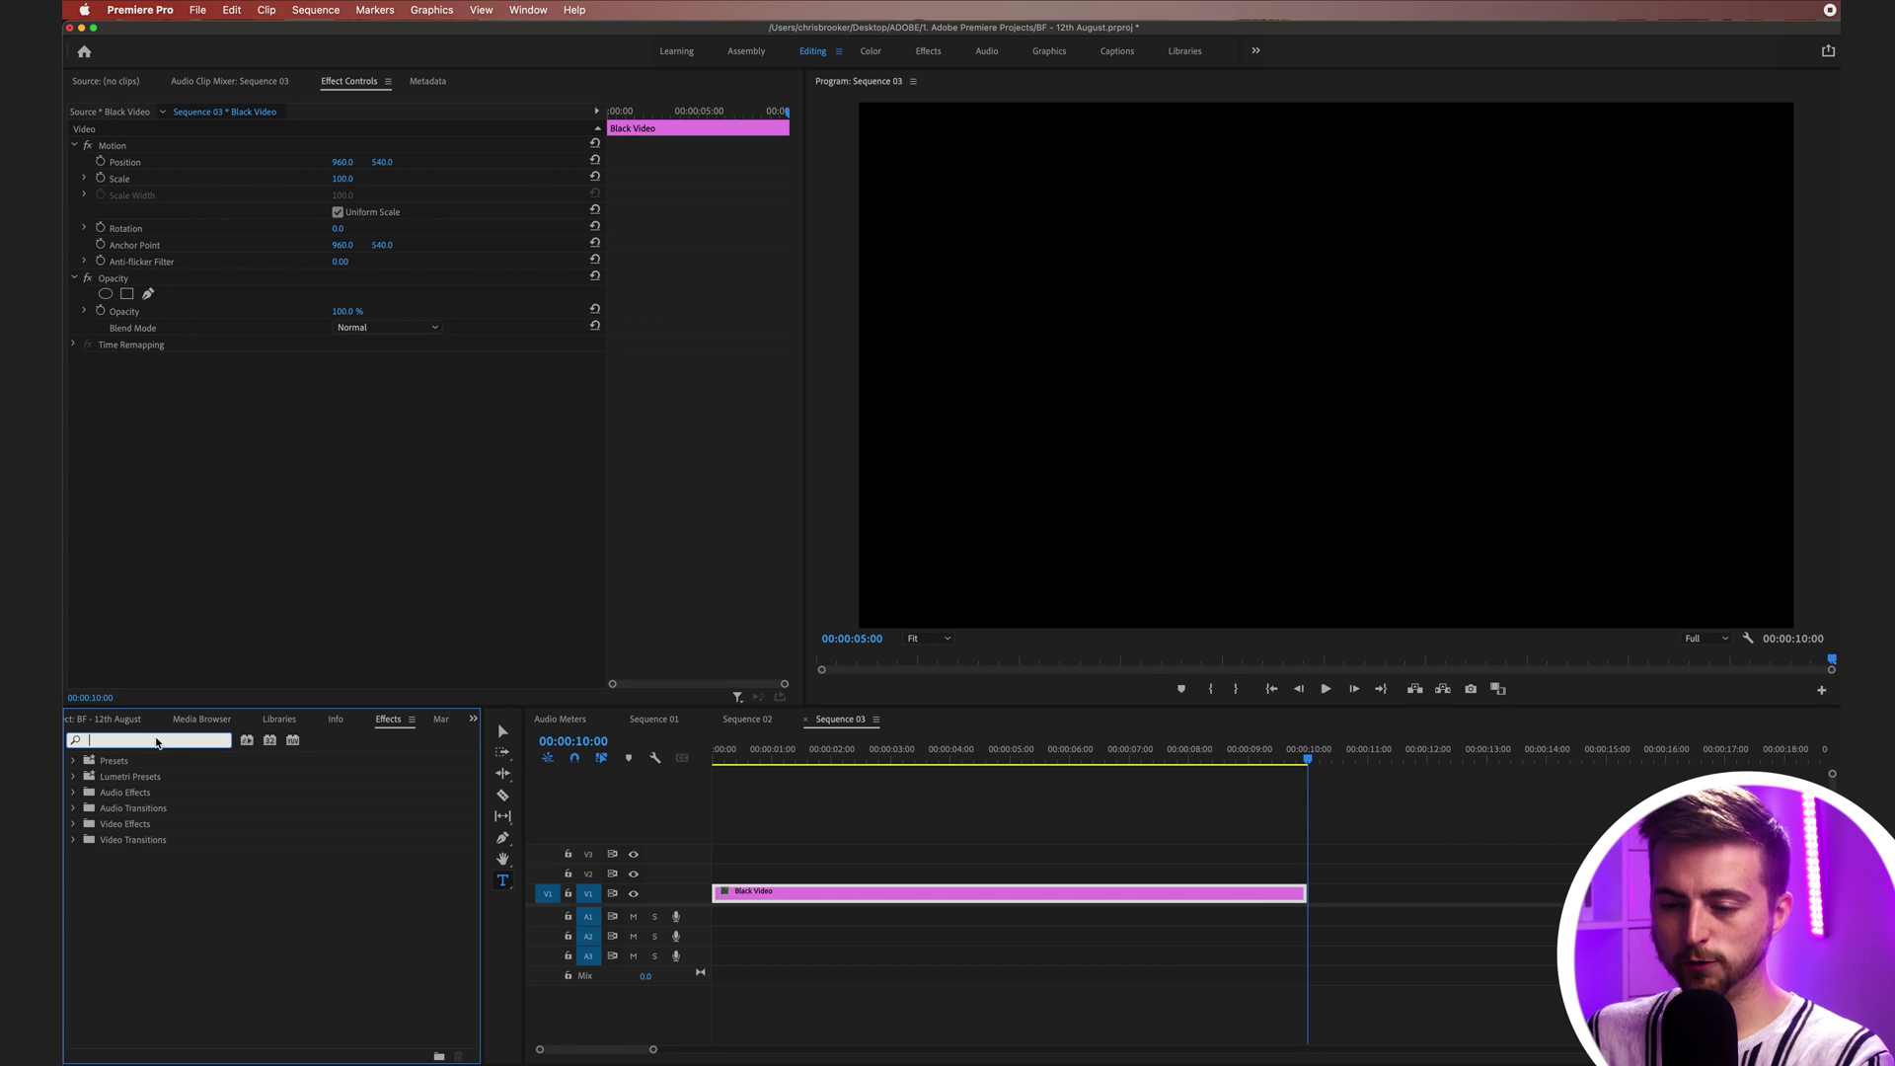
text(4)
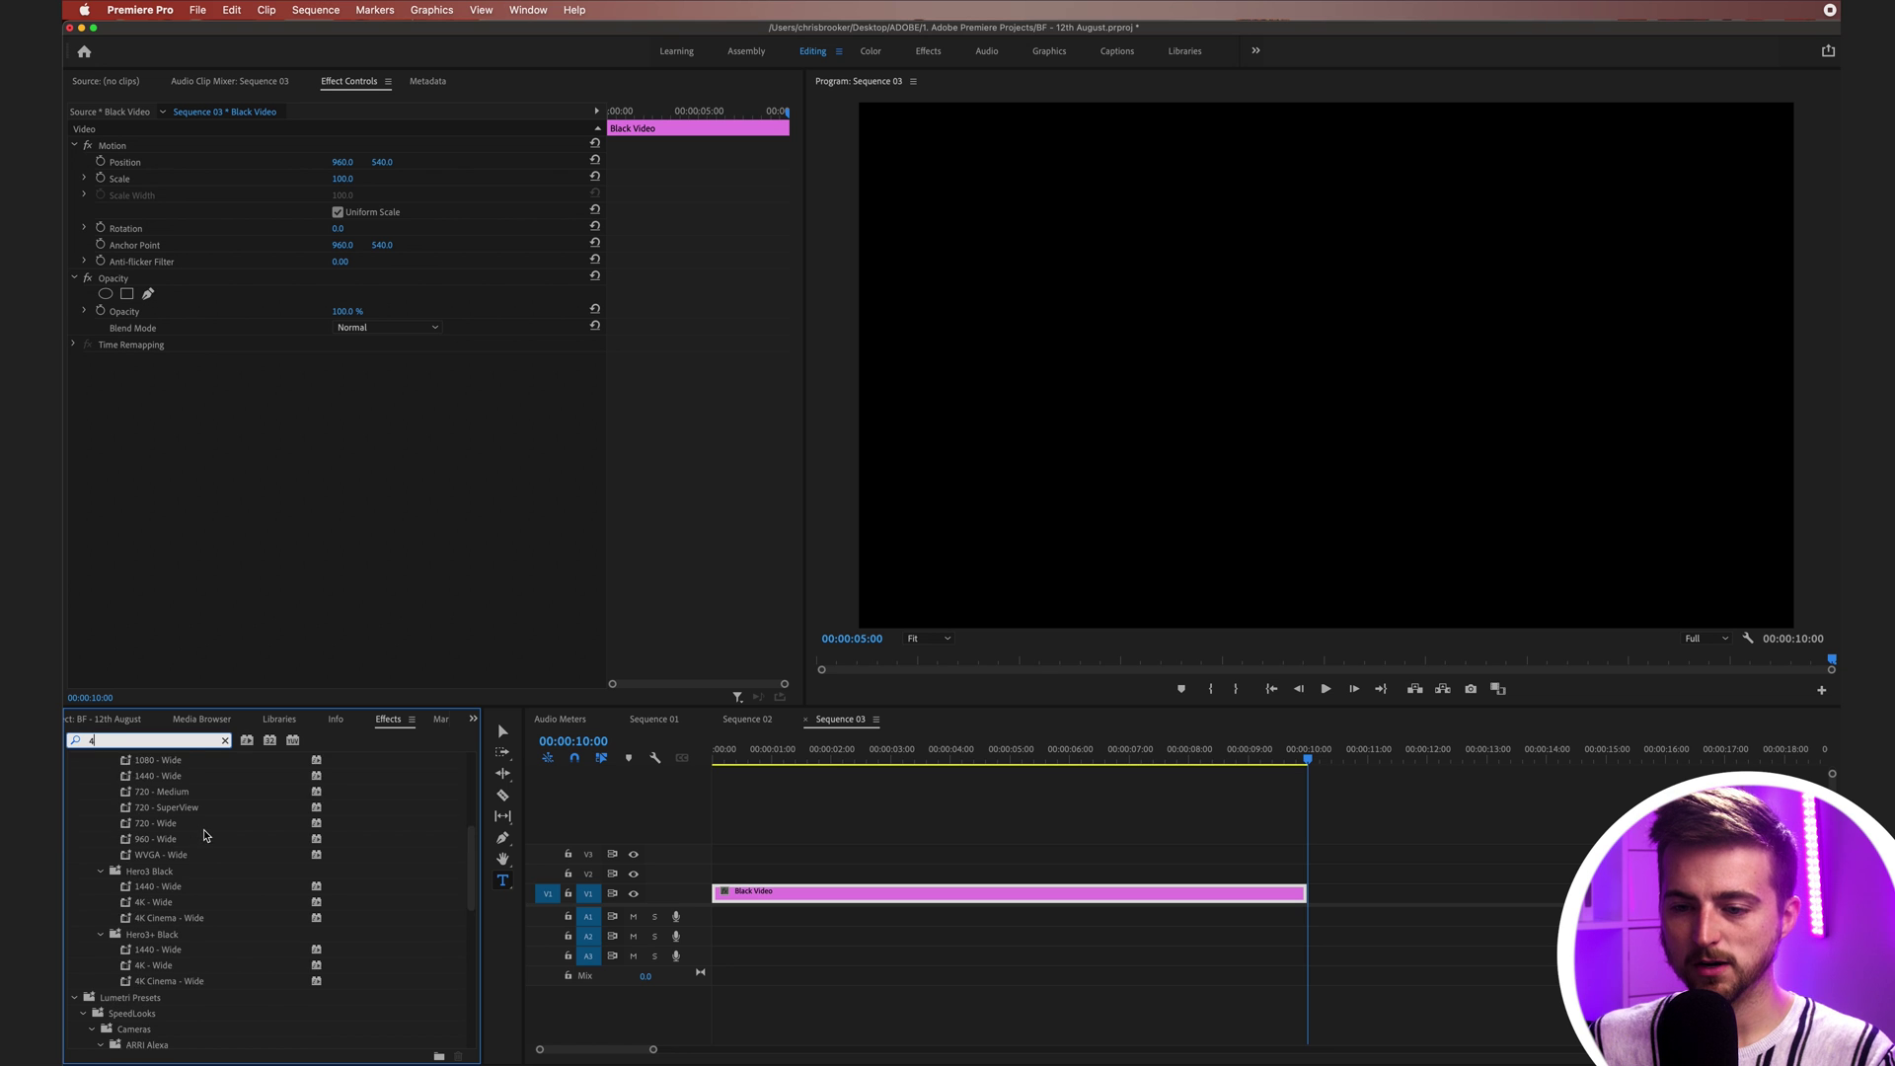
scroll(277, 904, down, 10)
click(167, 1026)
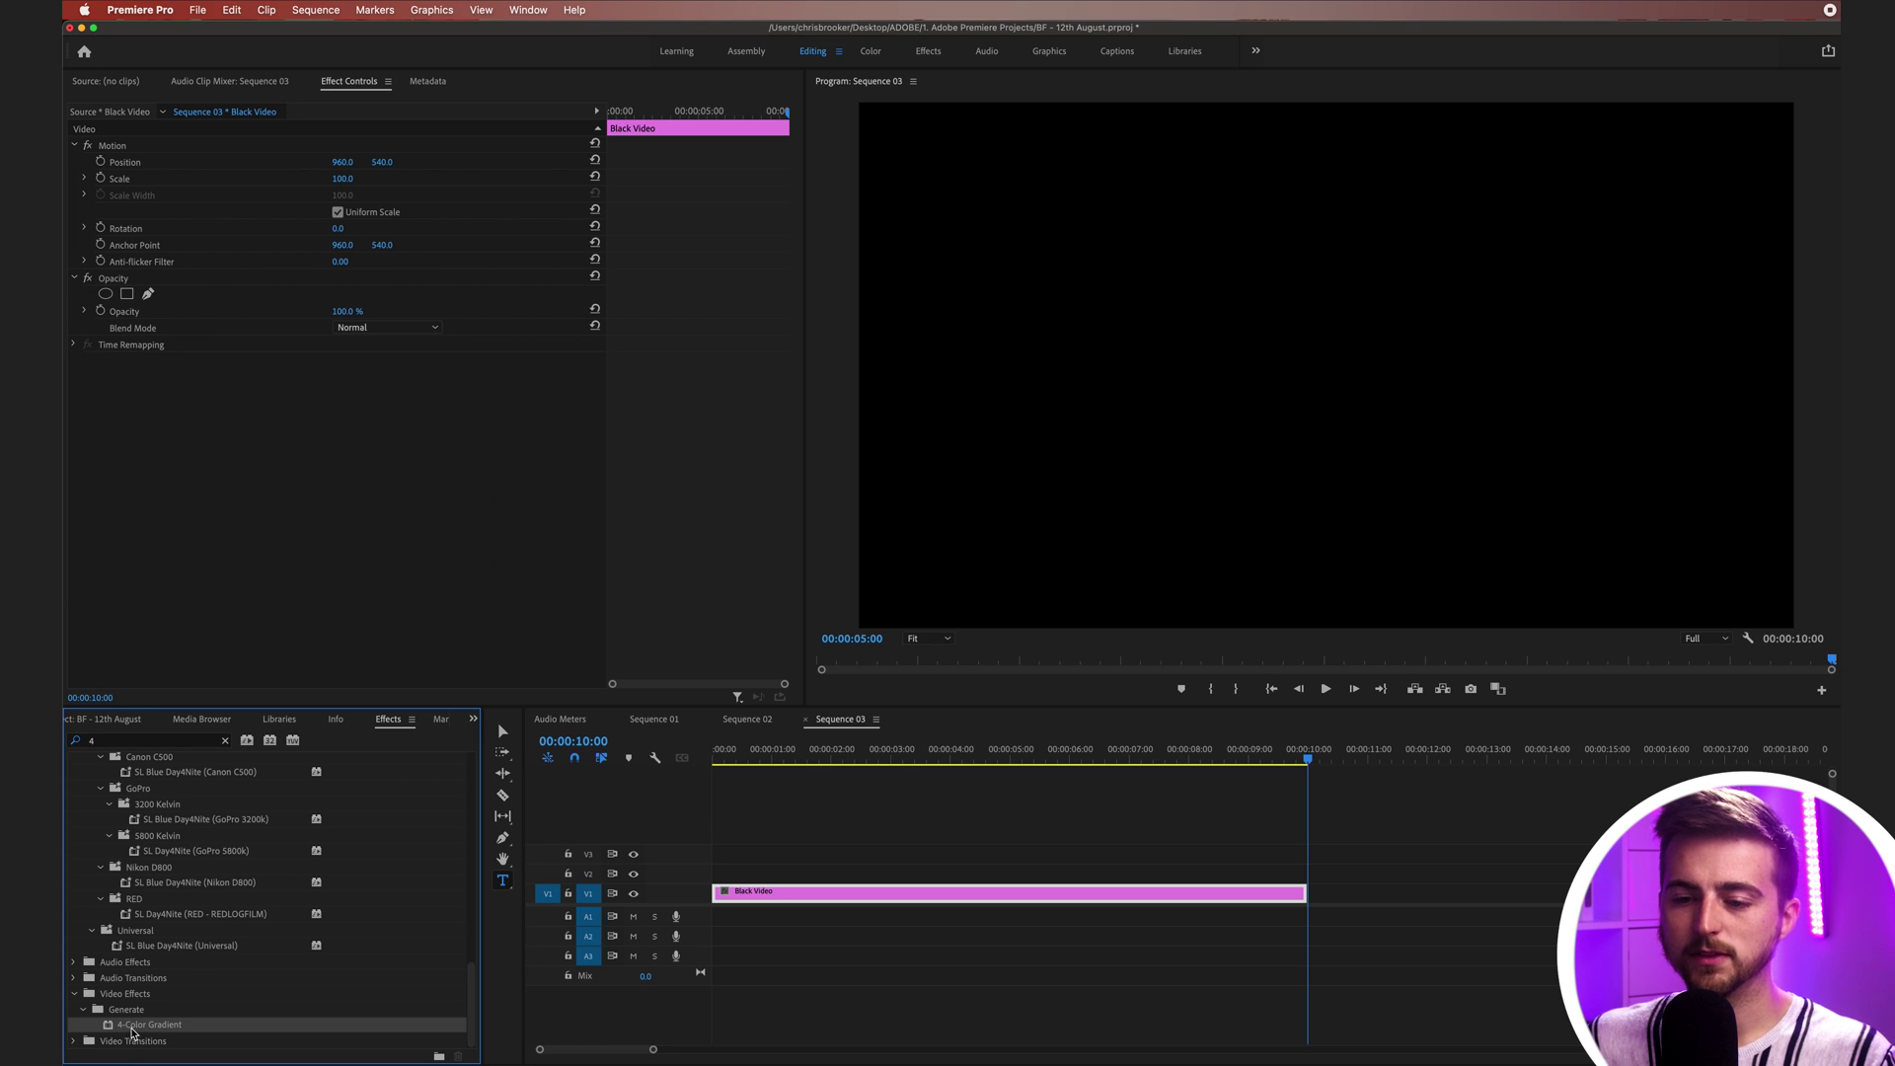
drag(122, 1029, 834, 900)
click(1131, 778)
key(Home)
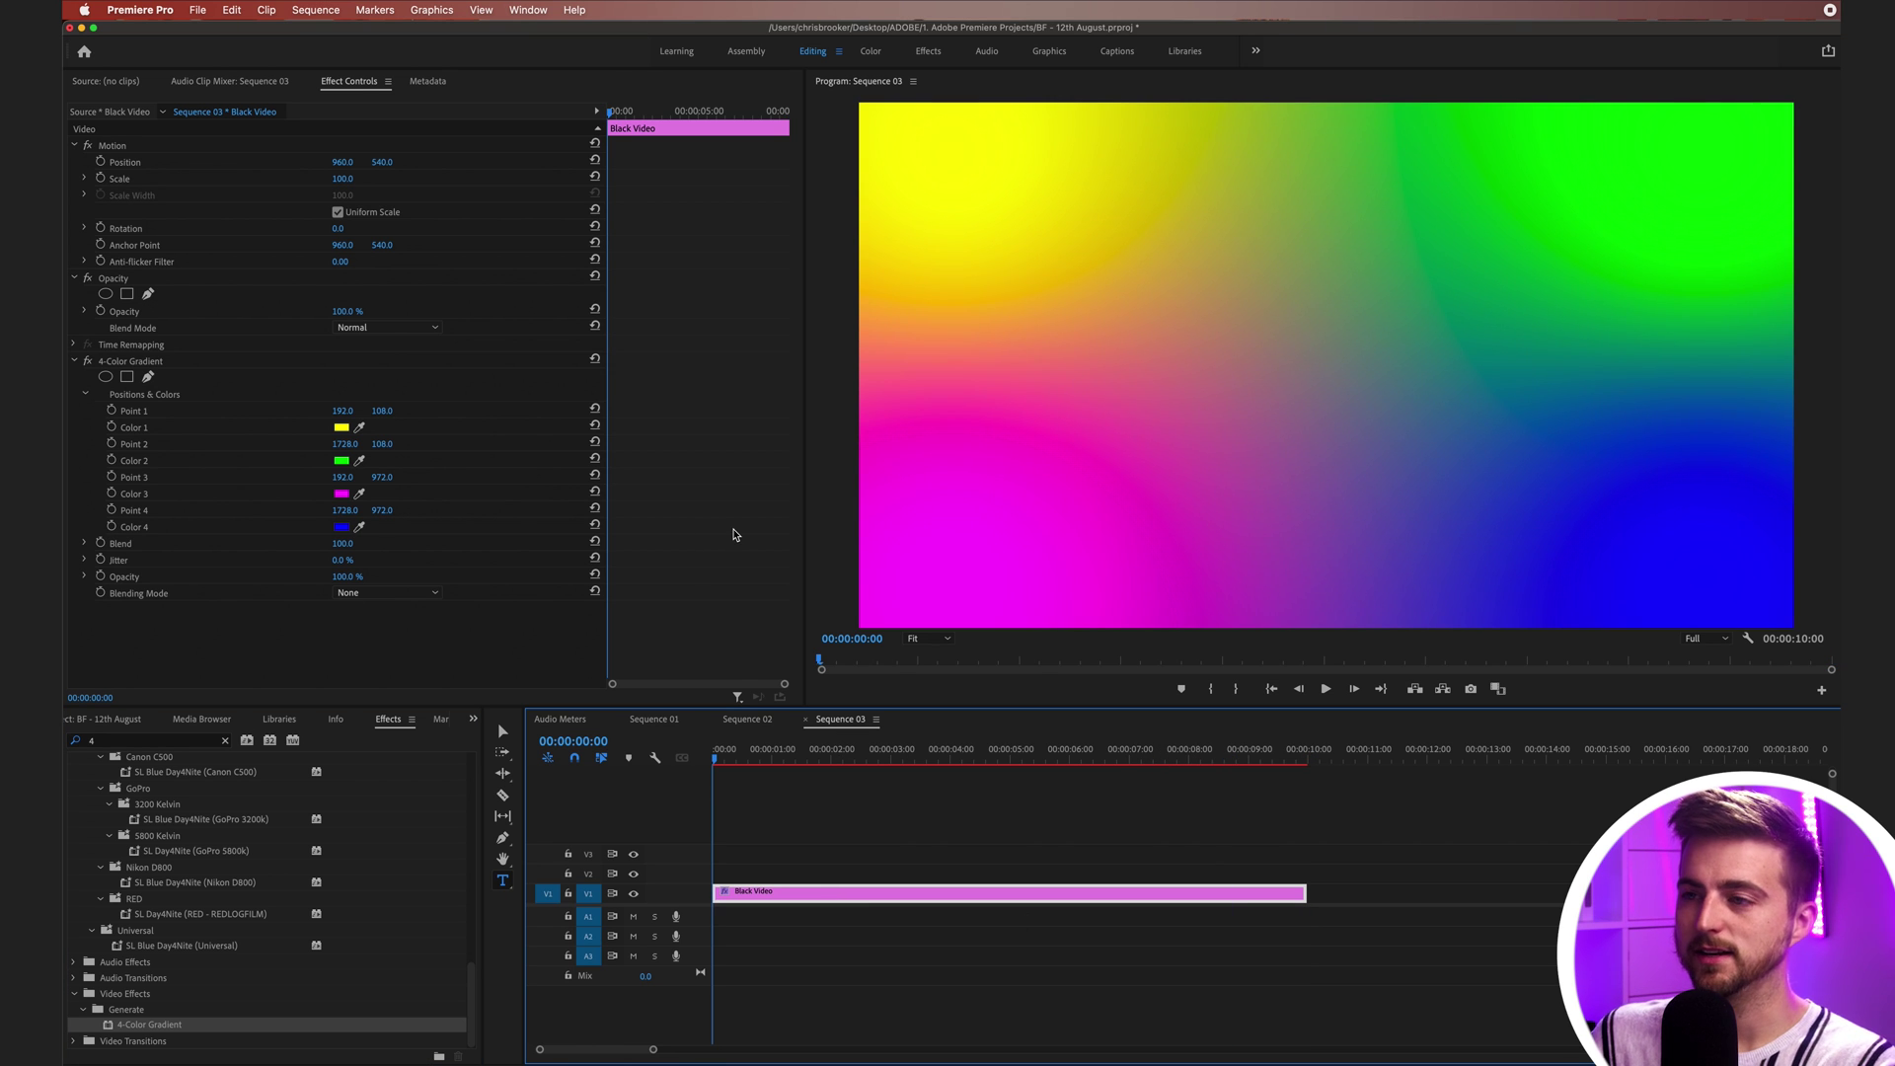
Step: Drag the four gradient points to about 237,151, 1687,115, 214,957 and 1734,989
click(138, 361)
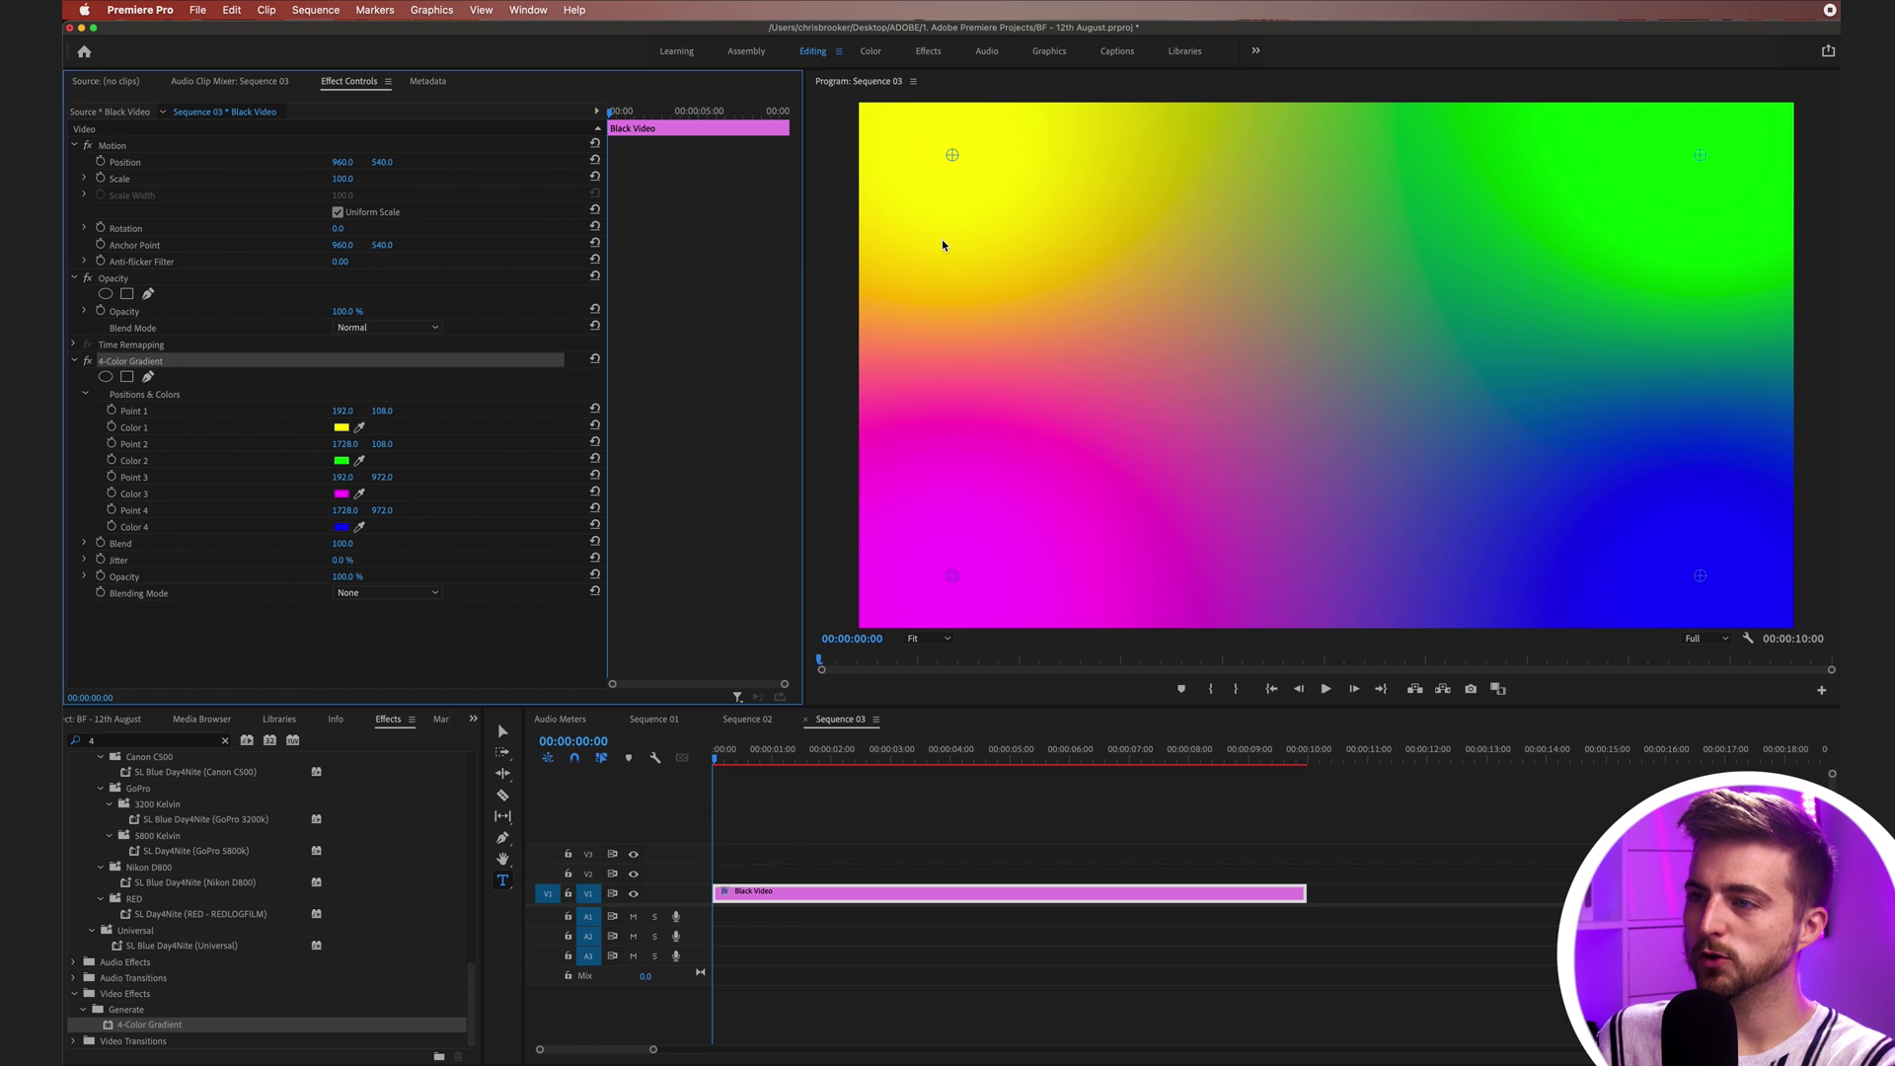
mouse_move(952, 156)
mouse_down()
mouse_move(997, 205)
mouse_move(974, 176)
mouse_up()
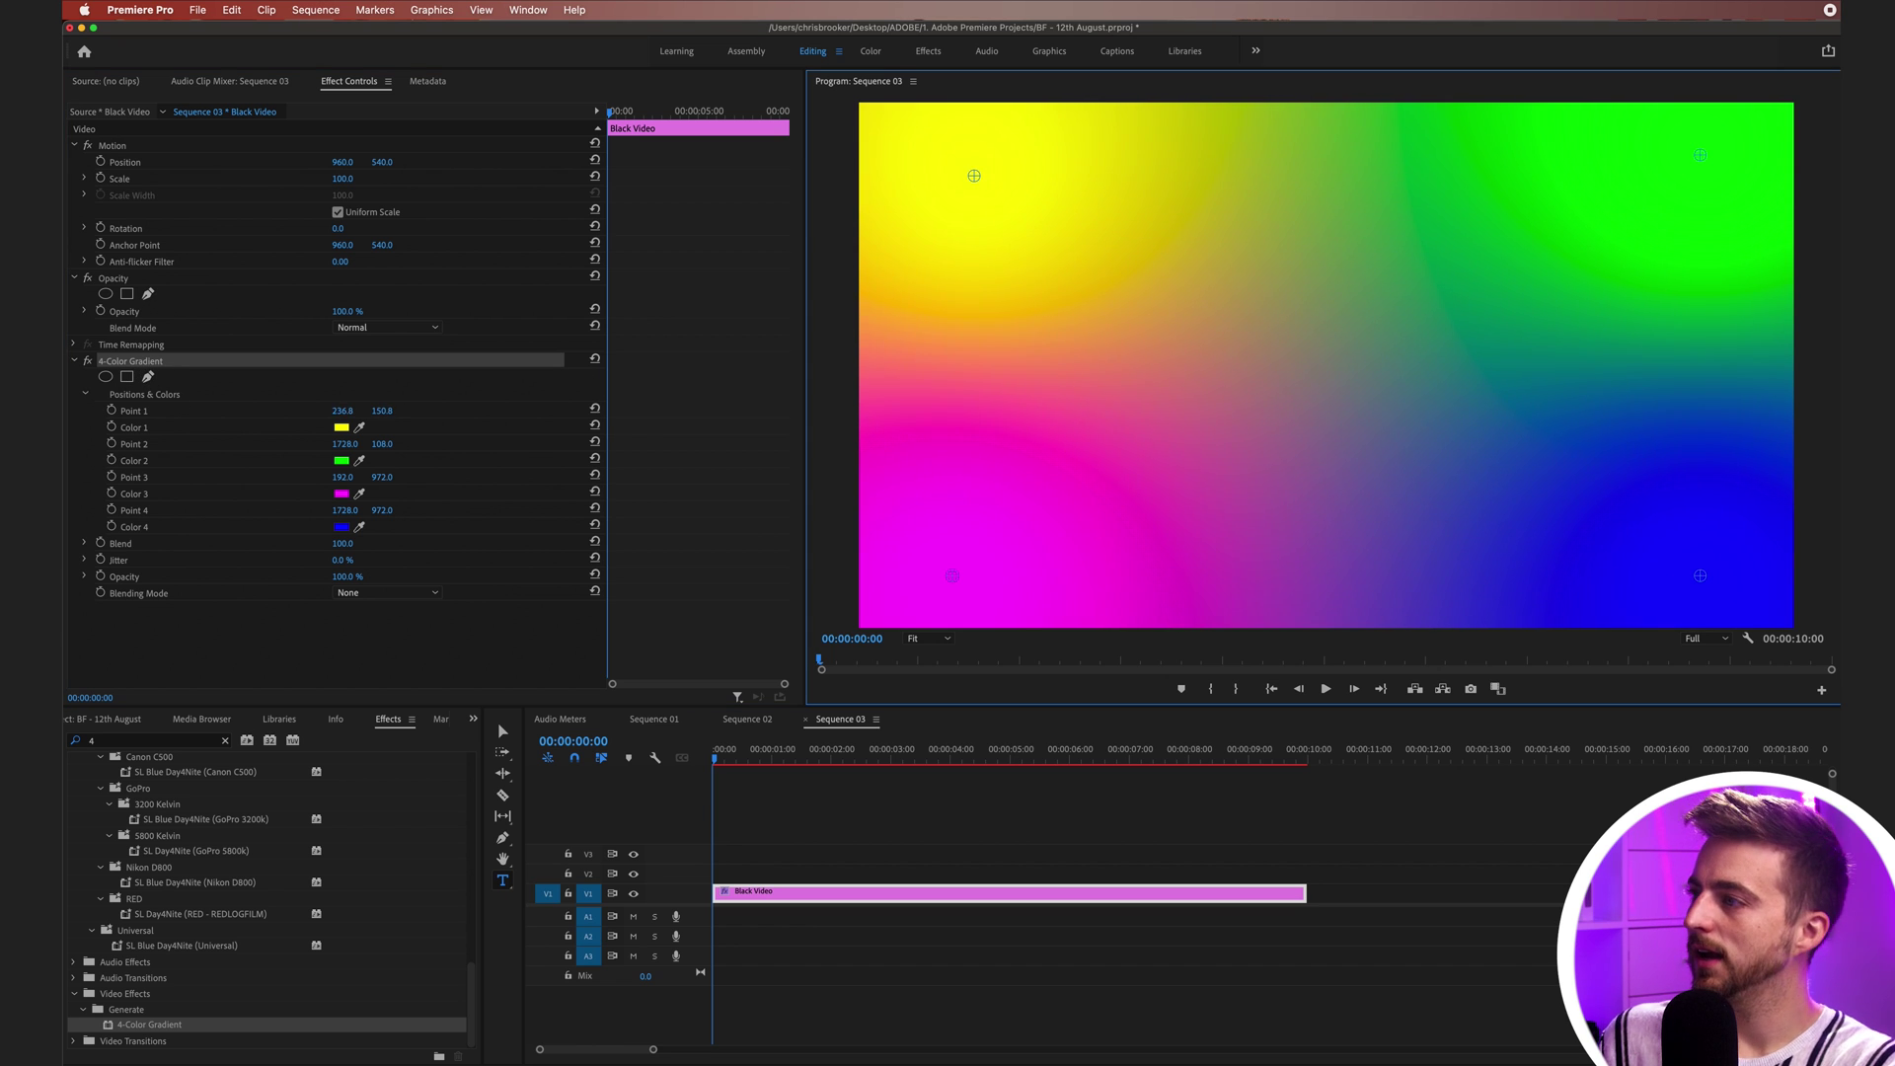
mouse_move(1697, 156)
mouse_down()
mouse_move(1631, 198)
mouse_move(1680, 160)
mouse_up()
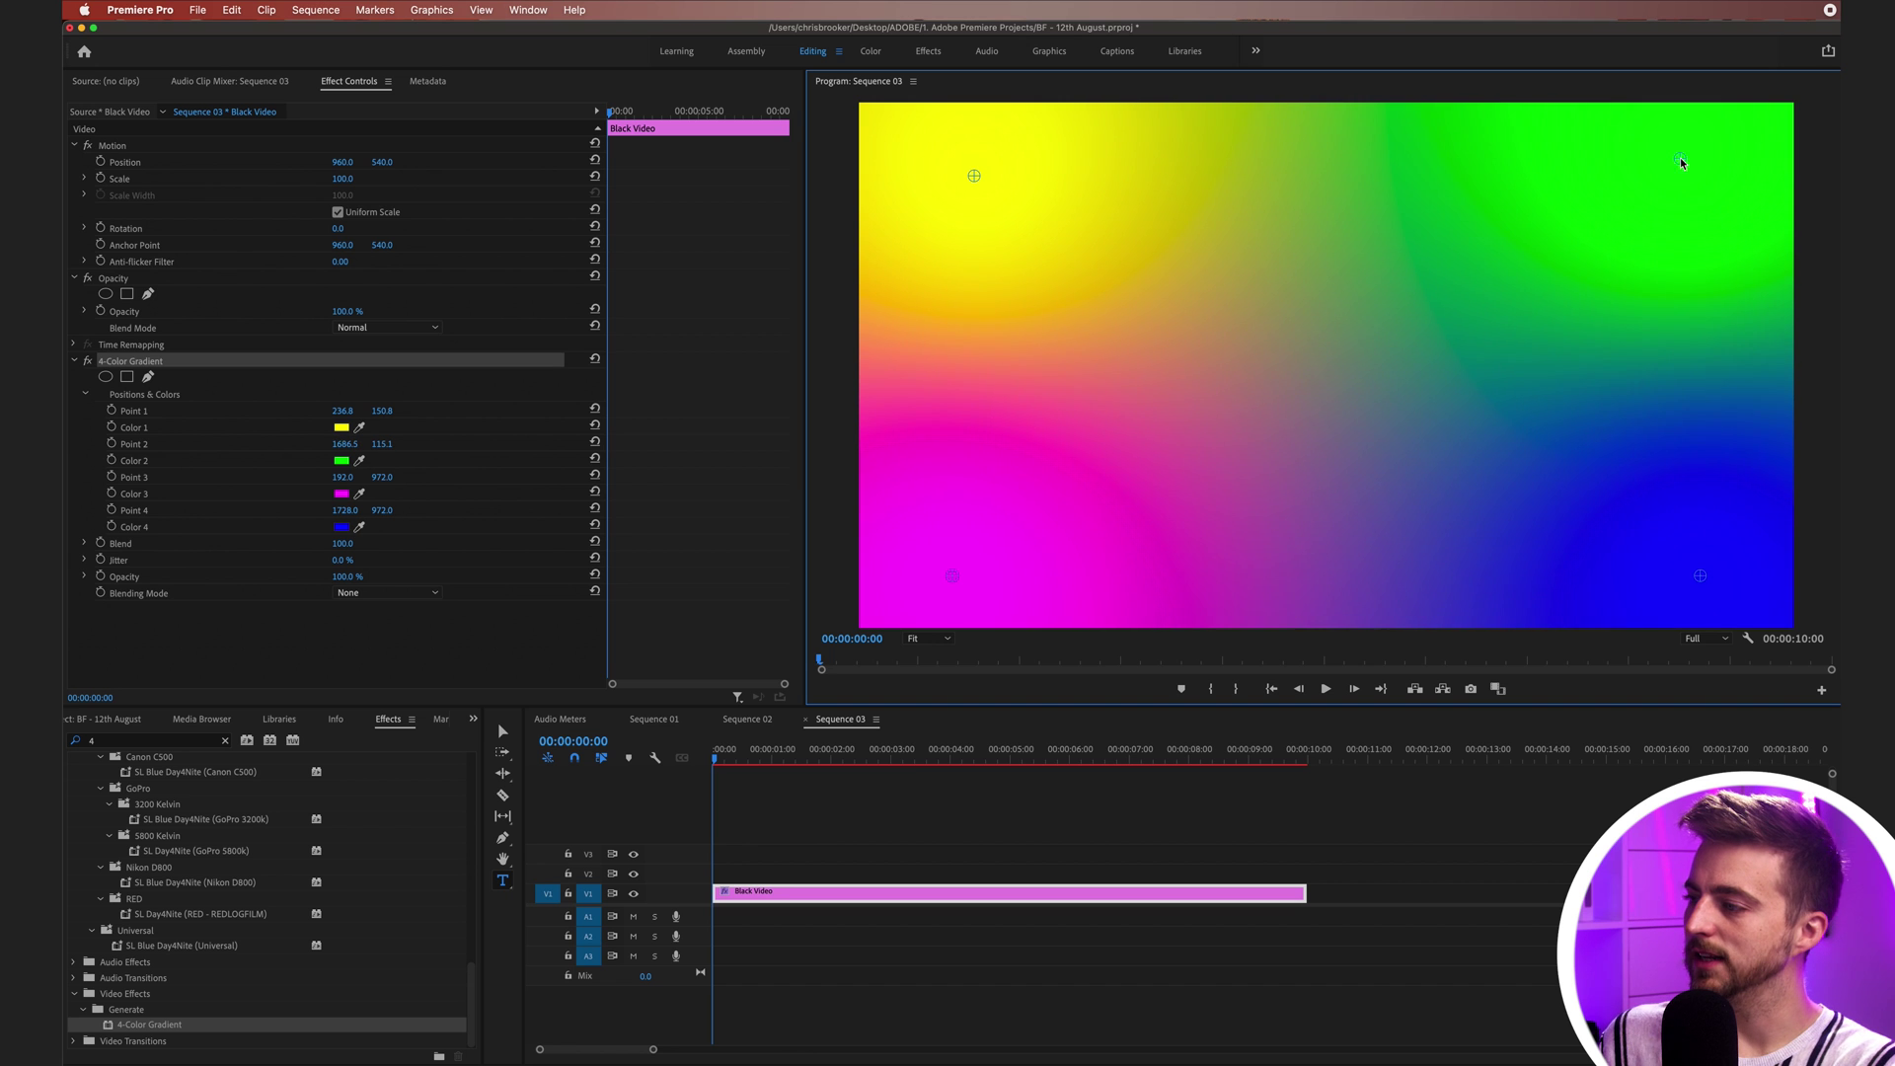
mouse_move(1700, 565)
mouse_down()
mouse_move(1678, 523)
mouse_move(1702, 584)
mouse_up()
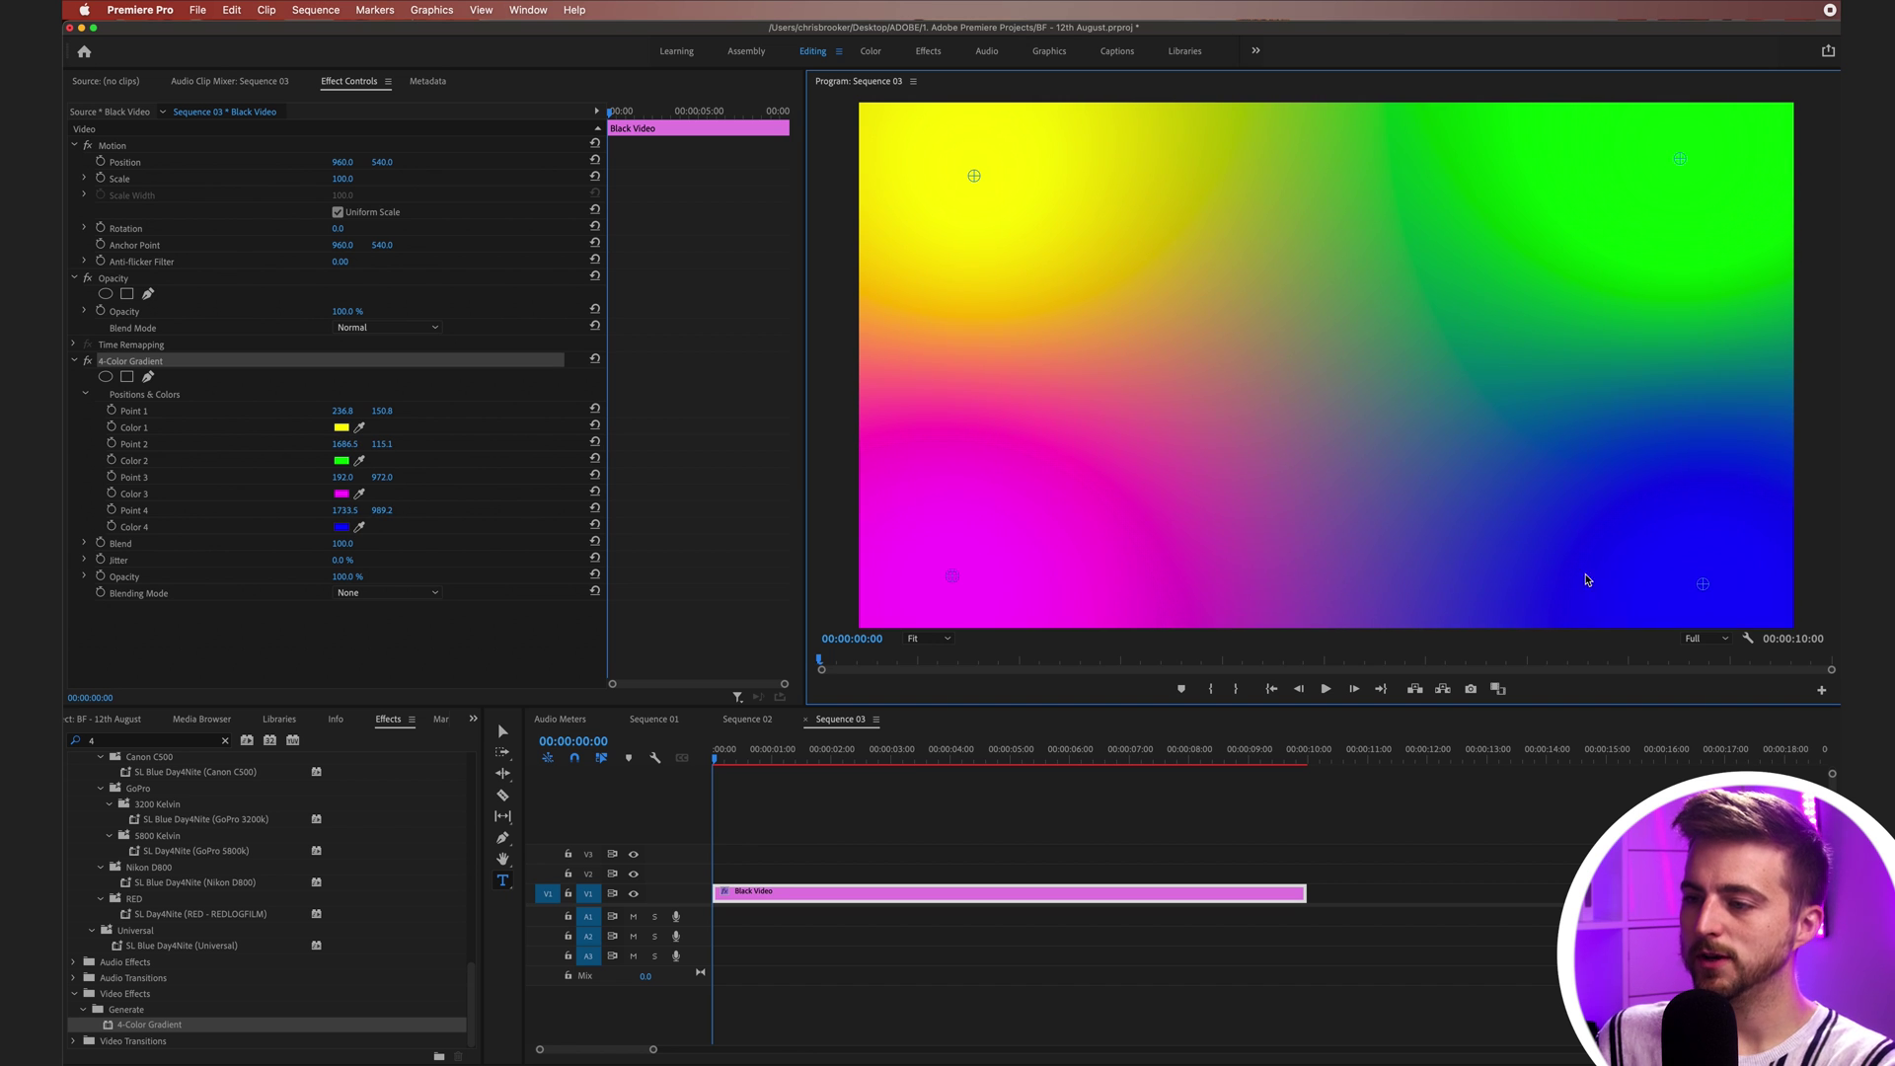
mouse_move(954, 578)
mouse_down()
mouse_move(985, 547)
mouse_move(955, 581)
mouse_up()
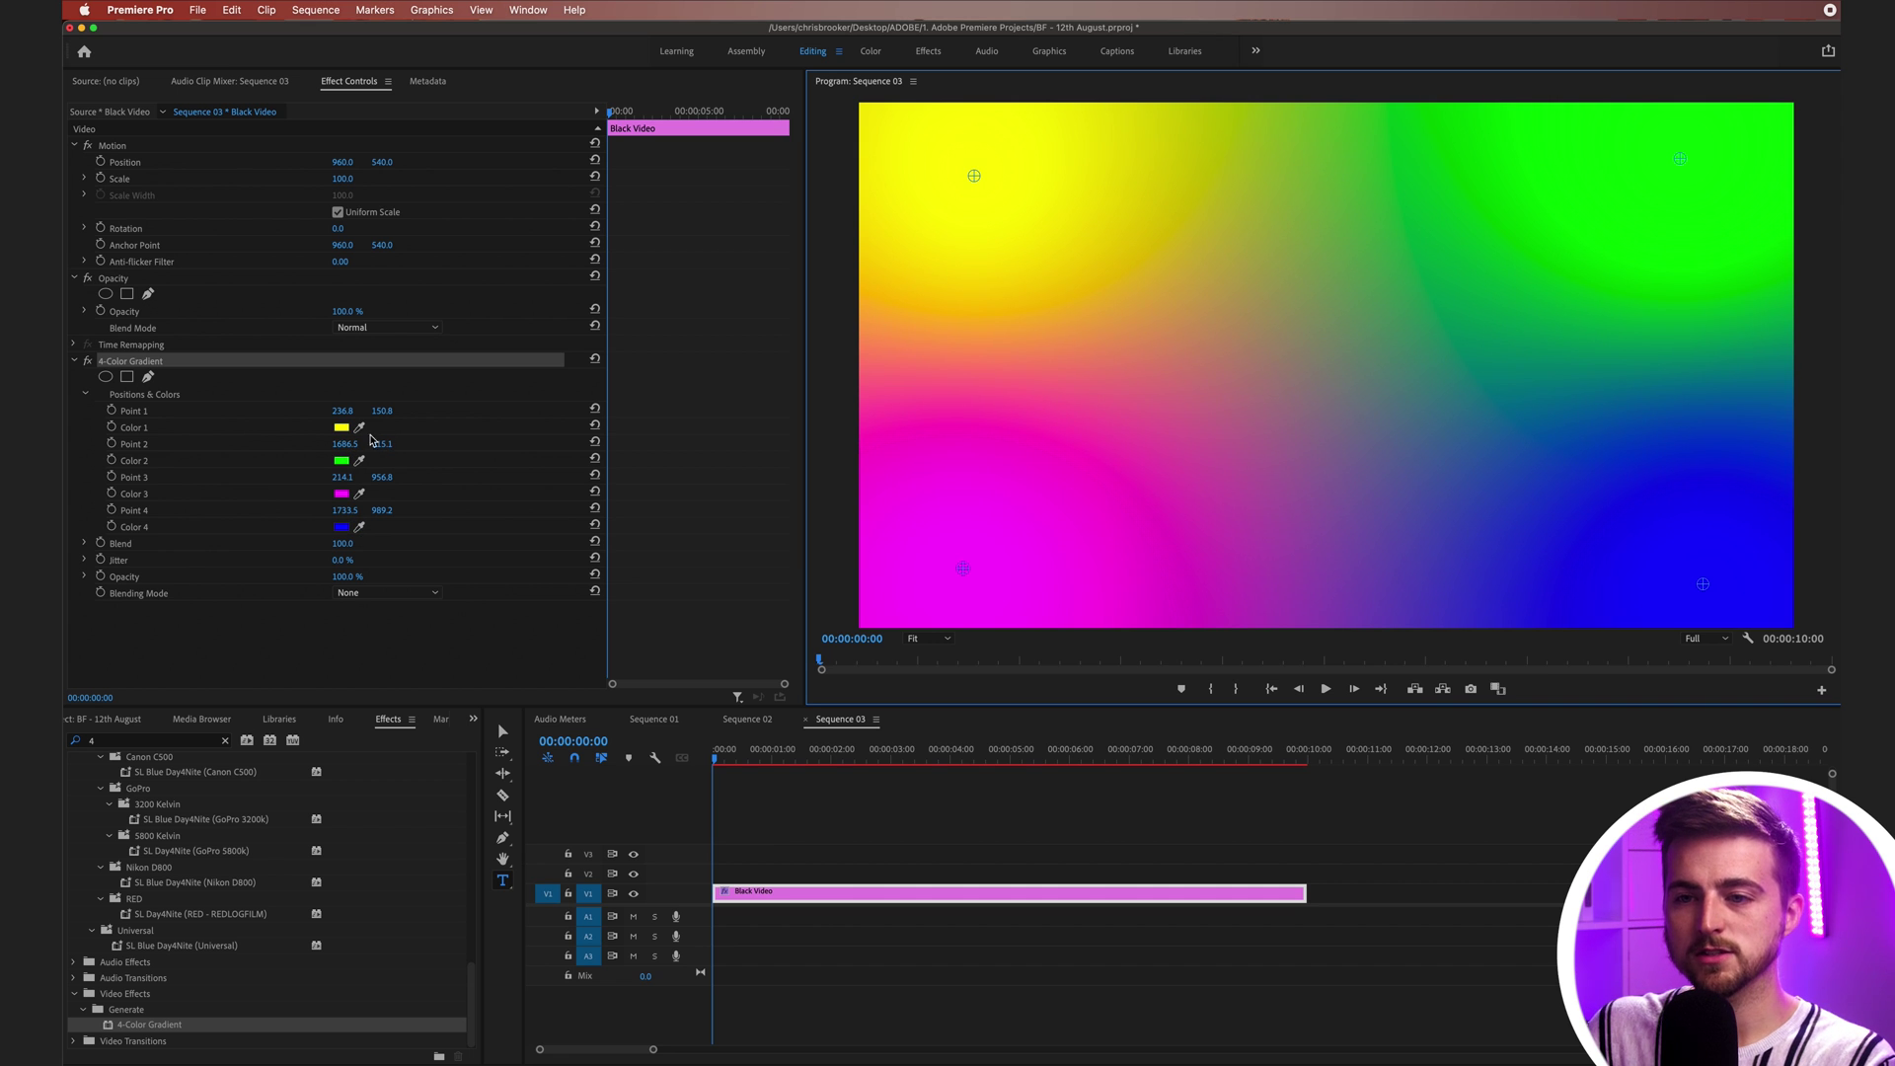
Step: Change gradient Color 1 from yellow to red and Color 2 to a deep crimson
click(148, 432)
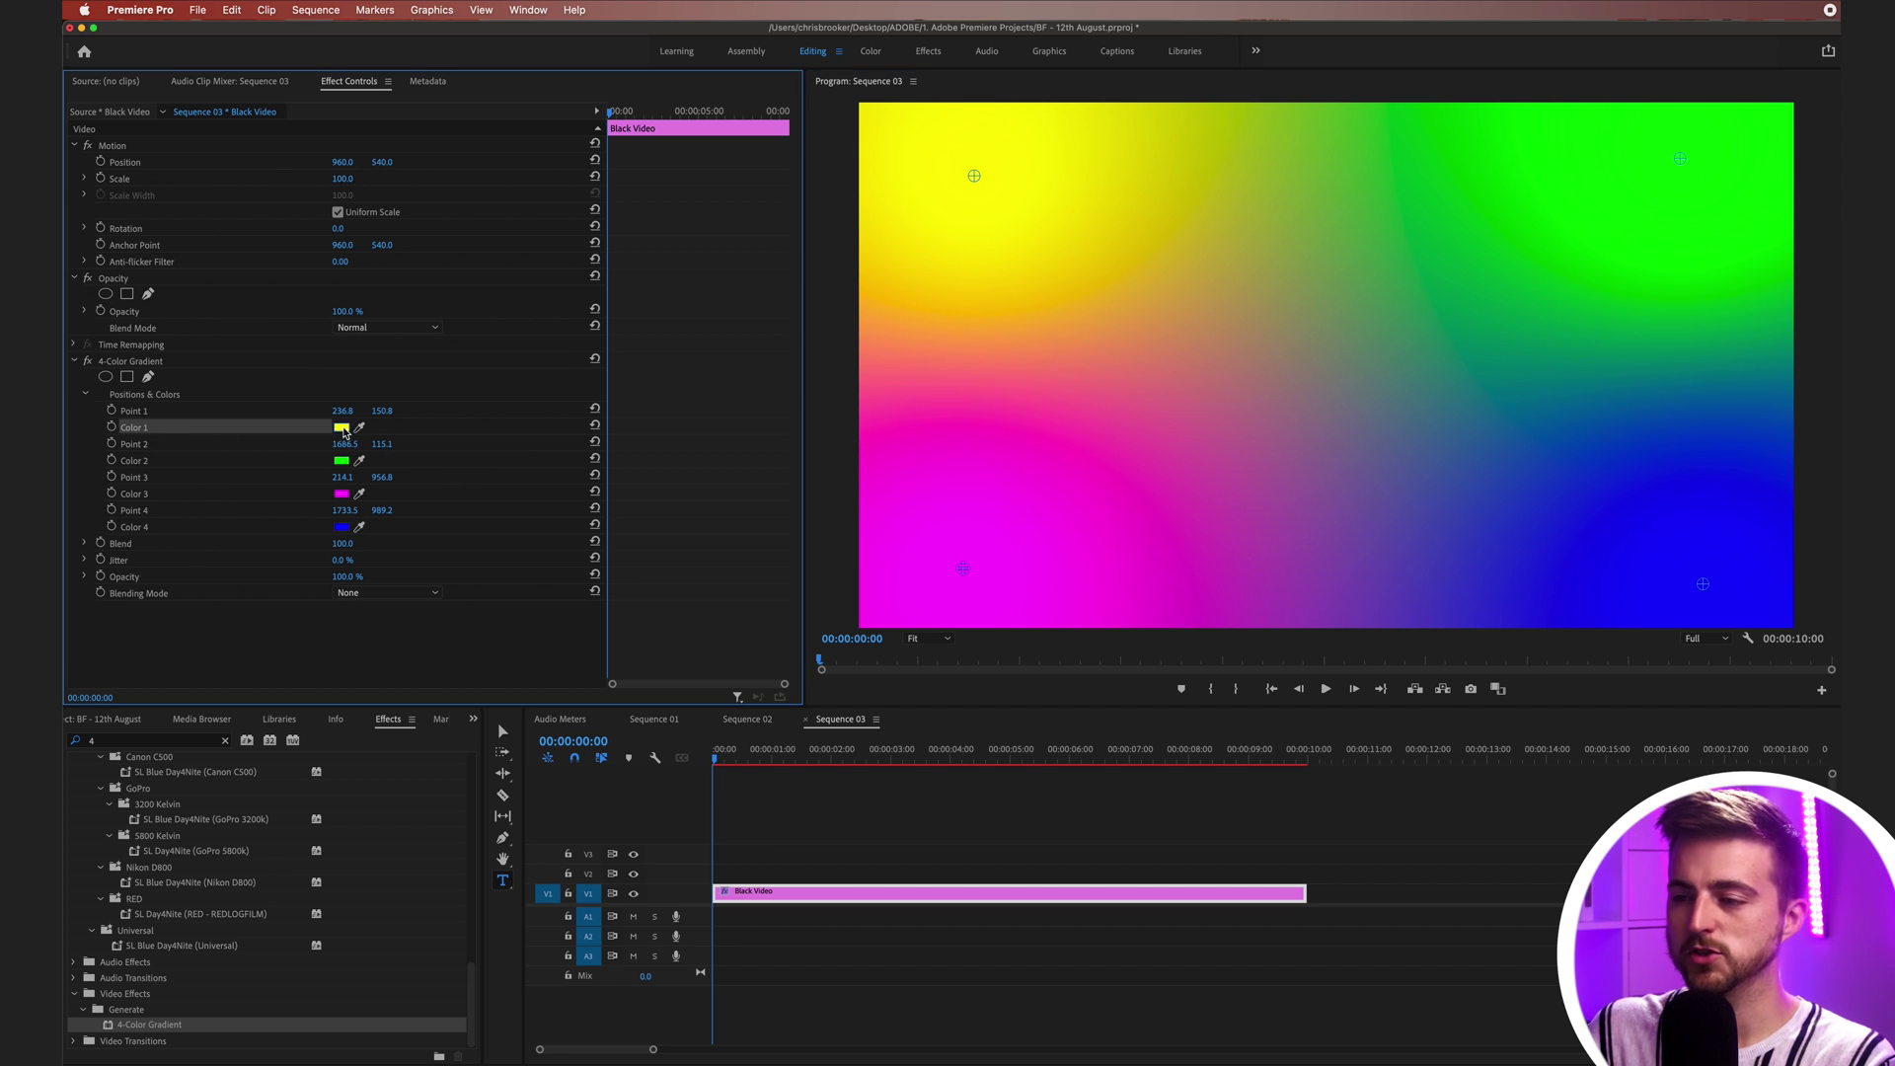
click(340, 428)
drag(1112, 567, 1109, 467)
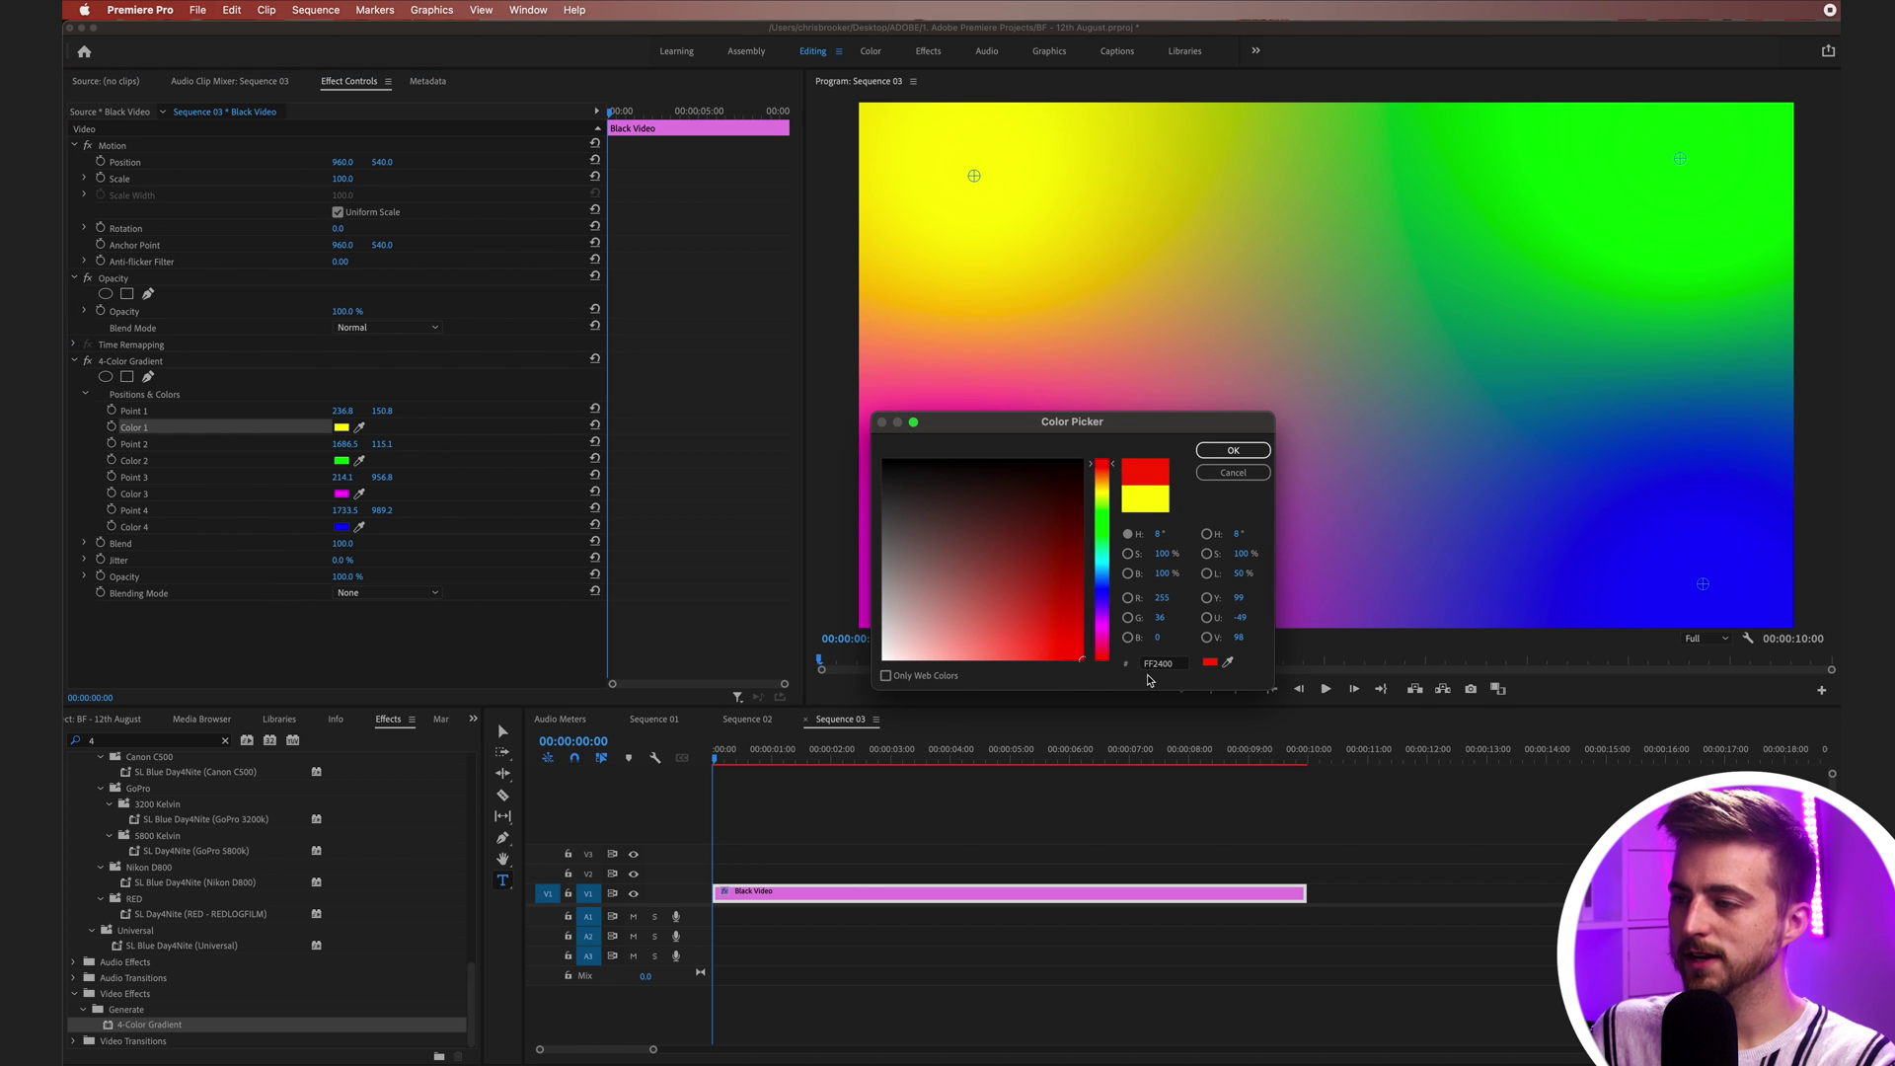
click(1218, 452)
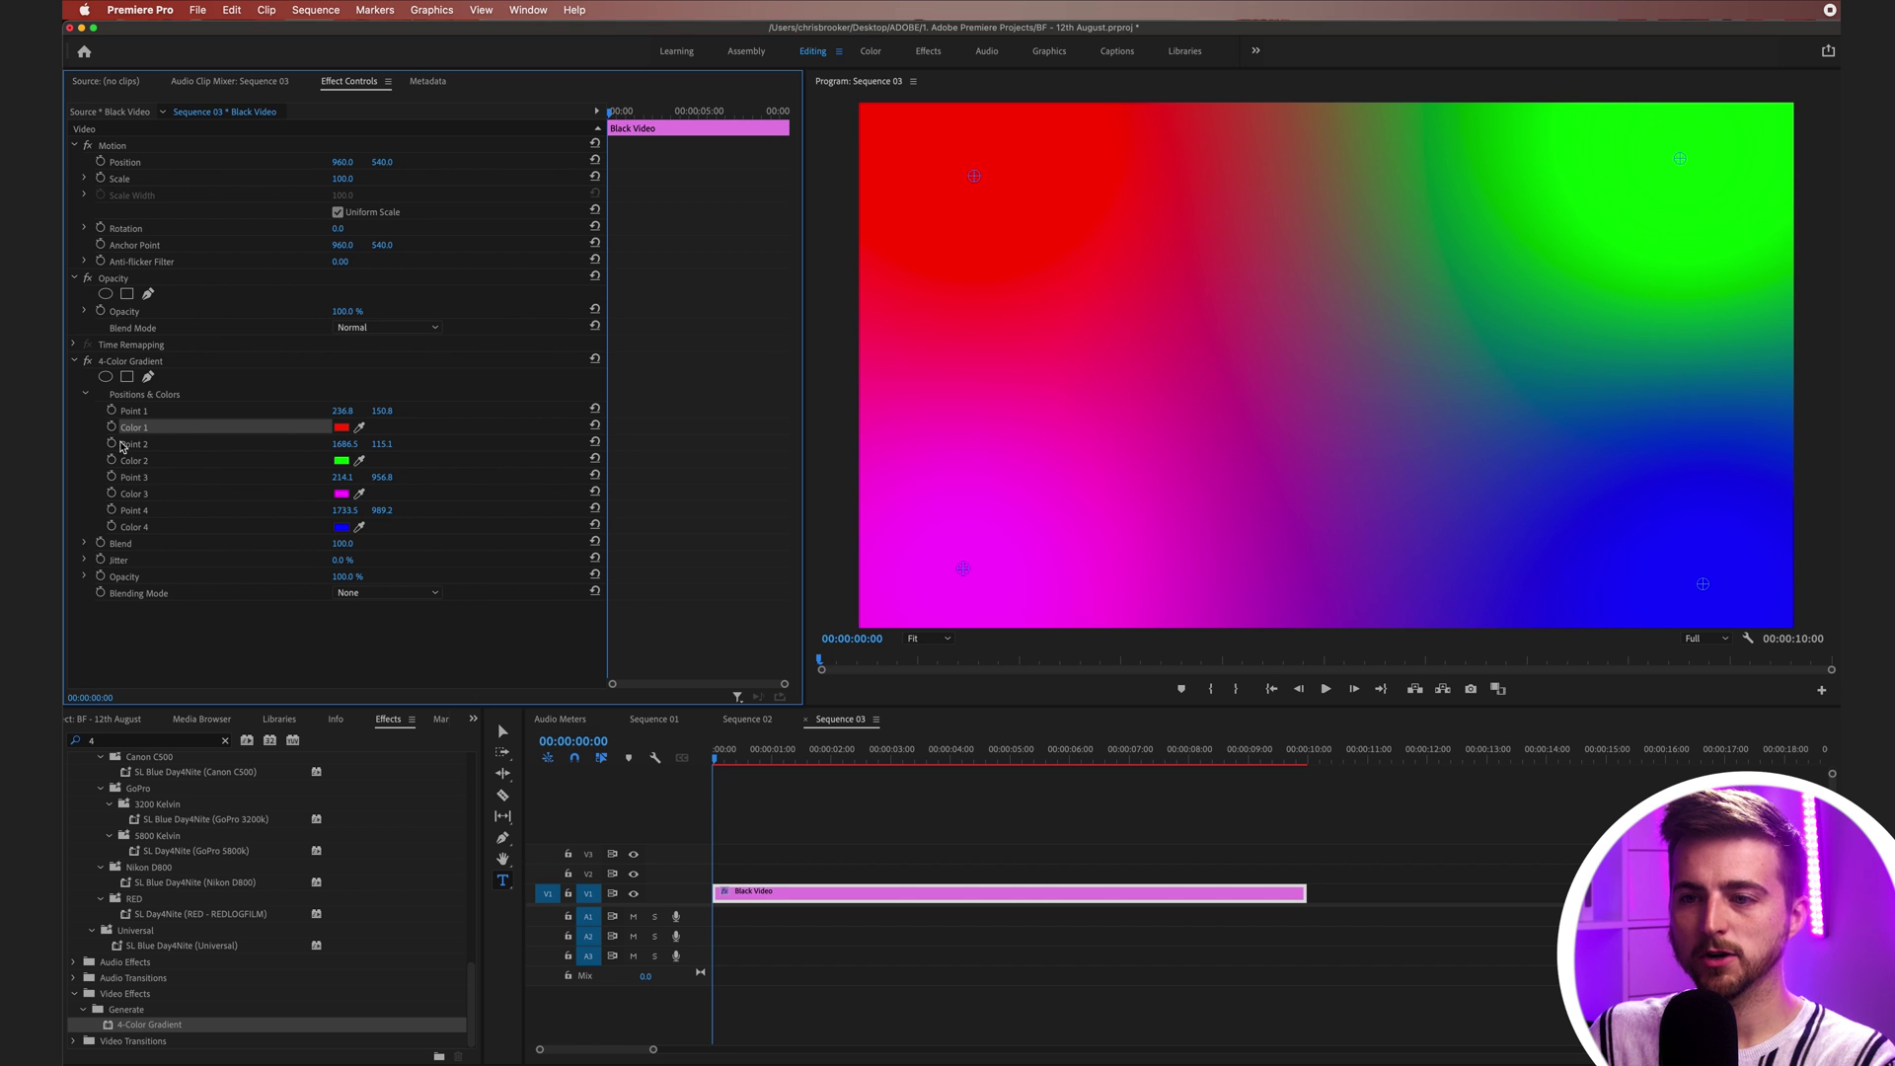
click(341, 461)
mouse_move(1093, 607)
mouse_down()
mouse_move(1098, 654)
mouse_move(1060, 594)
mouse_up()
click(1045, 632)
click(1036, 615)
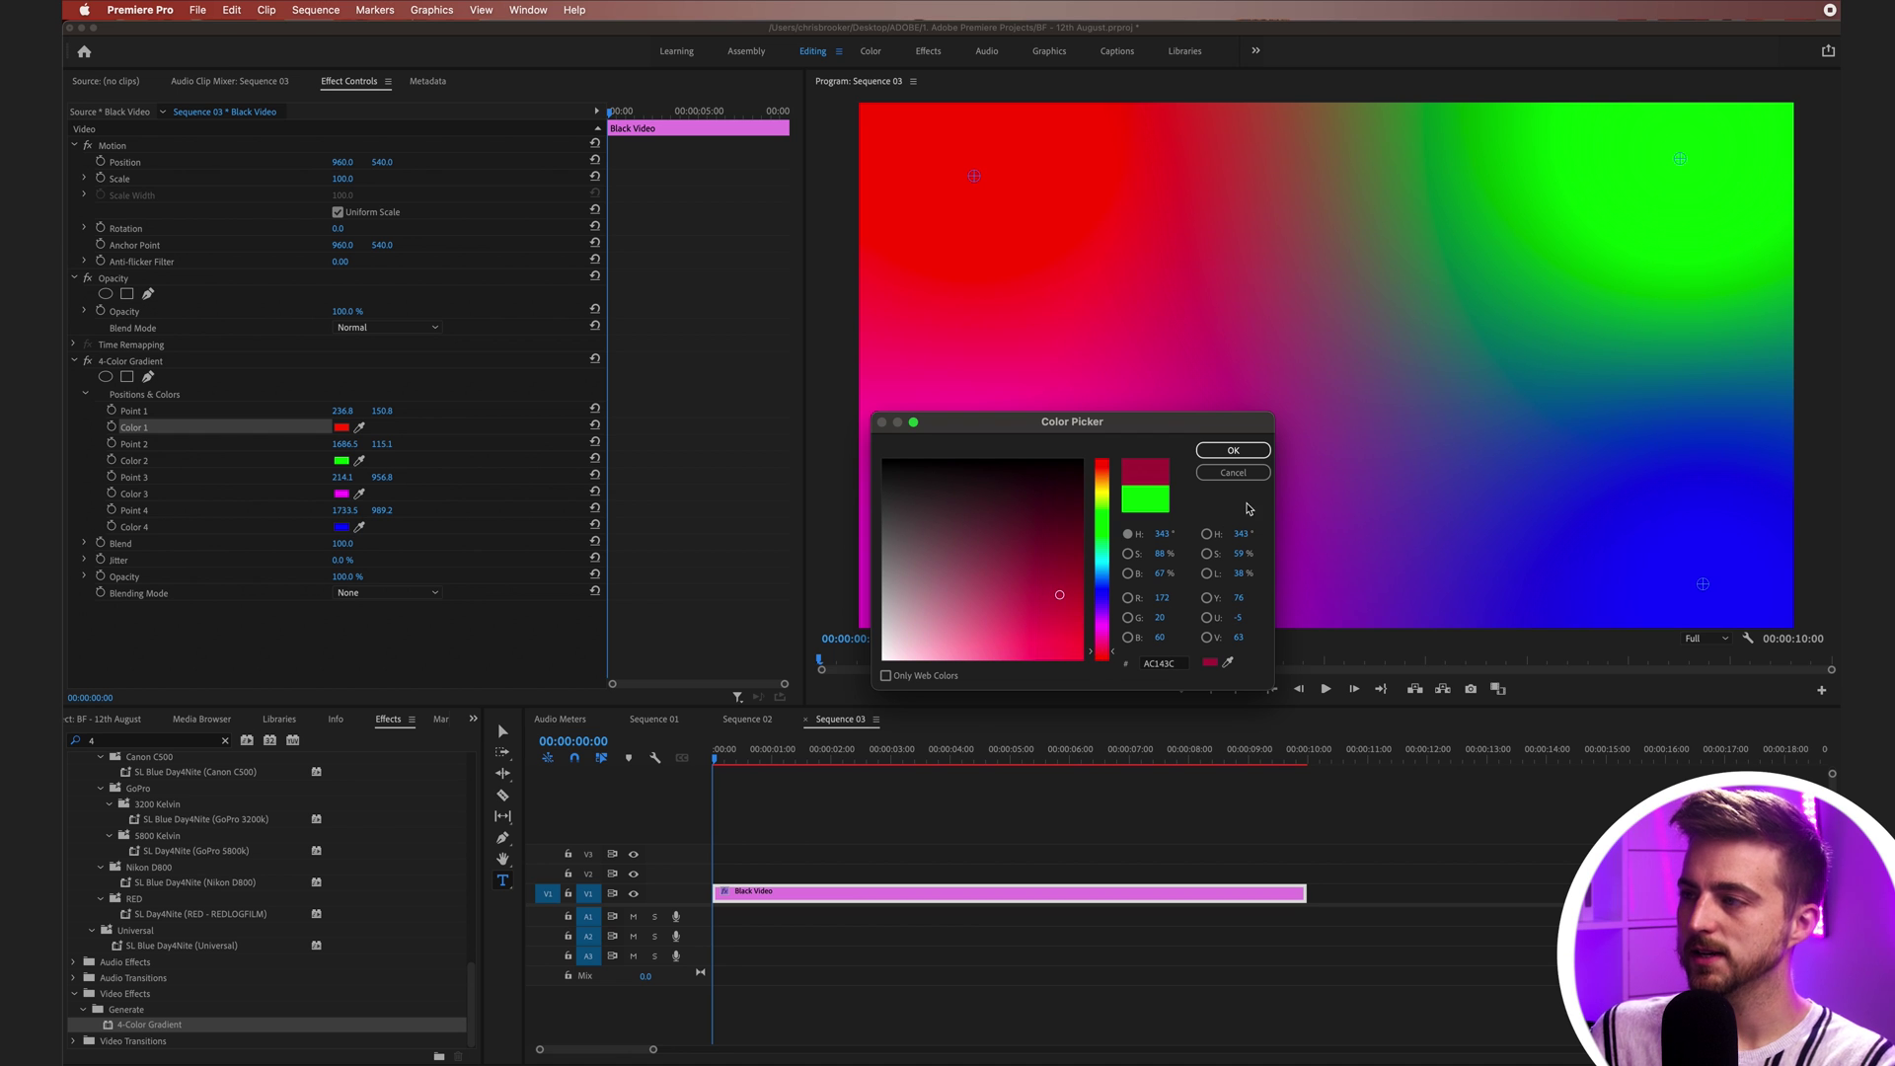
click(1233, 450)
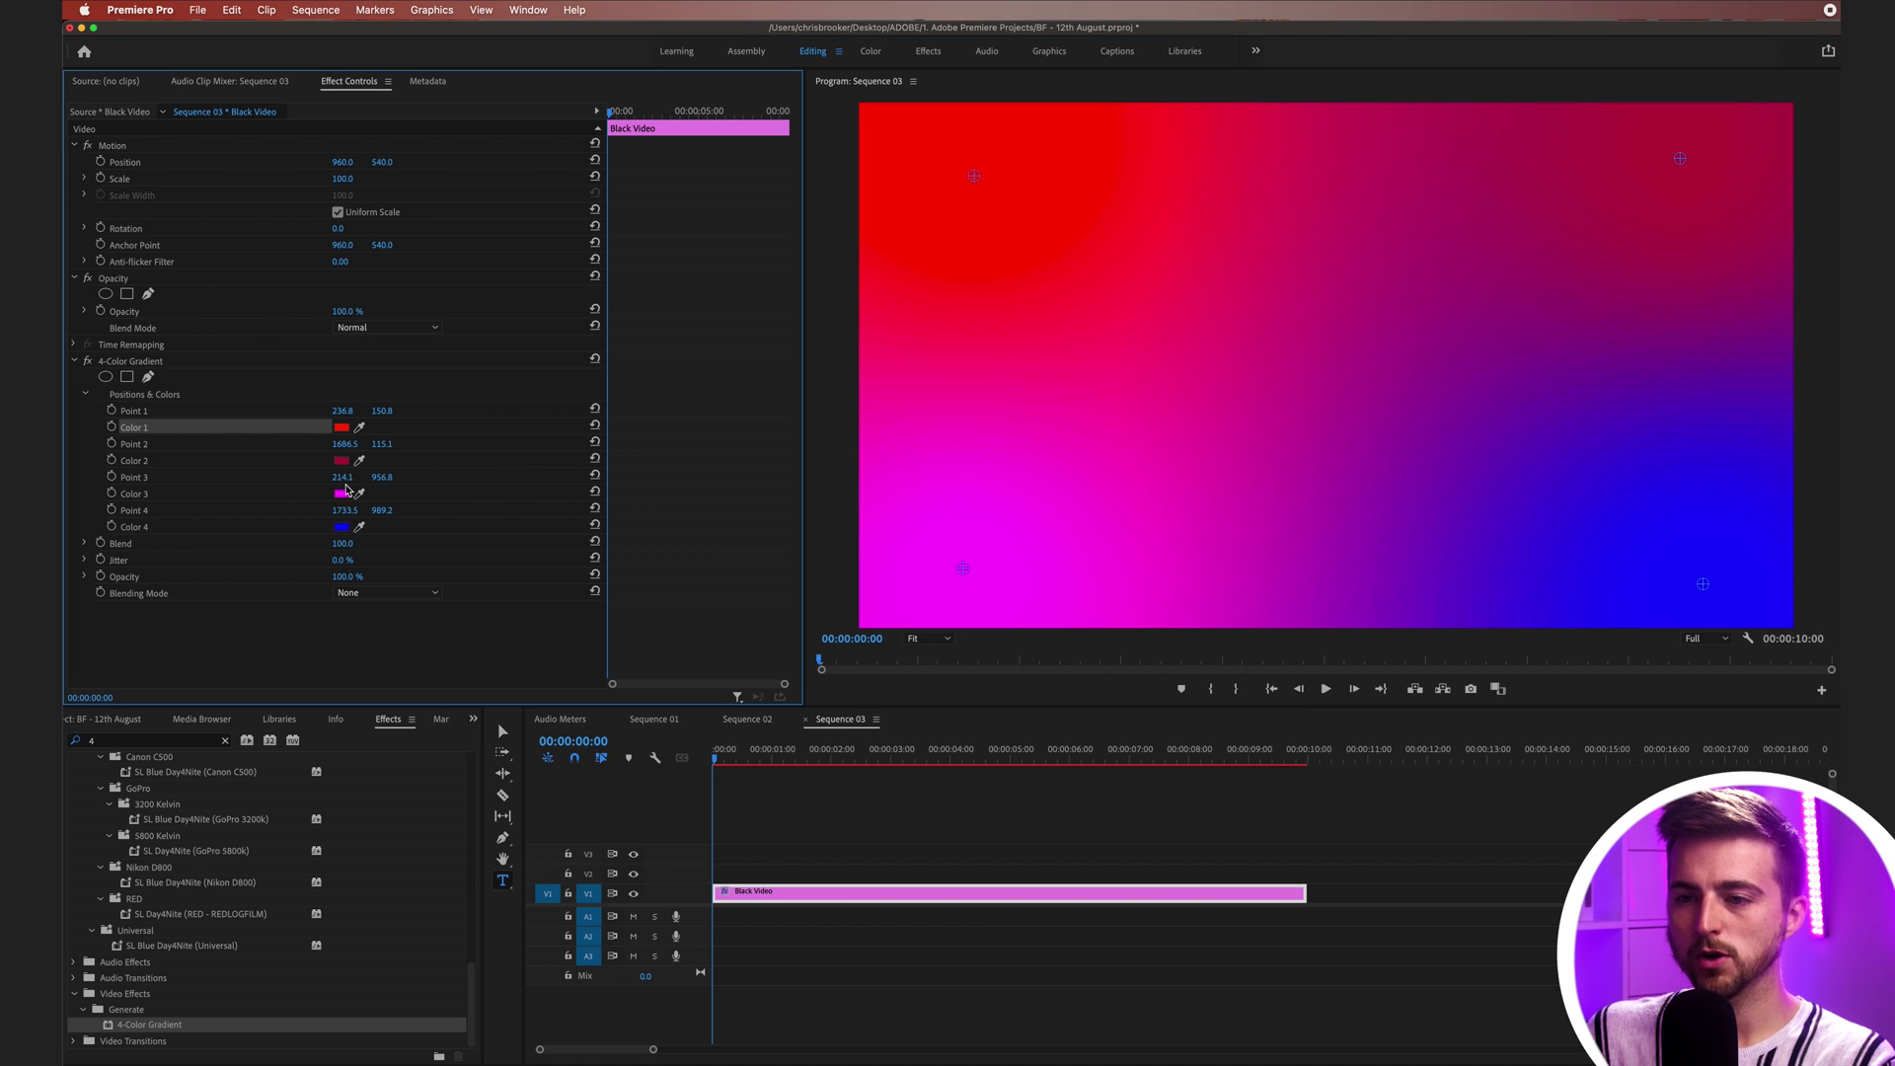
Step: Make Color 3 pink and Color 4 dark red (A81717), then deselect the clip
click(343, 492)
mouse_move(1102, 633)
mouse_down()
mouse_move(1037, 624)
mouse_move(1008, 643)
mouse_move(1028, 646)
mouse_up()
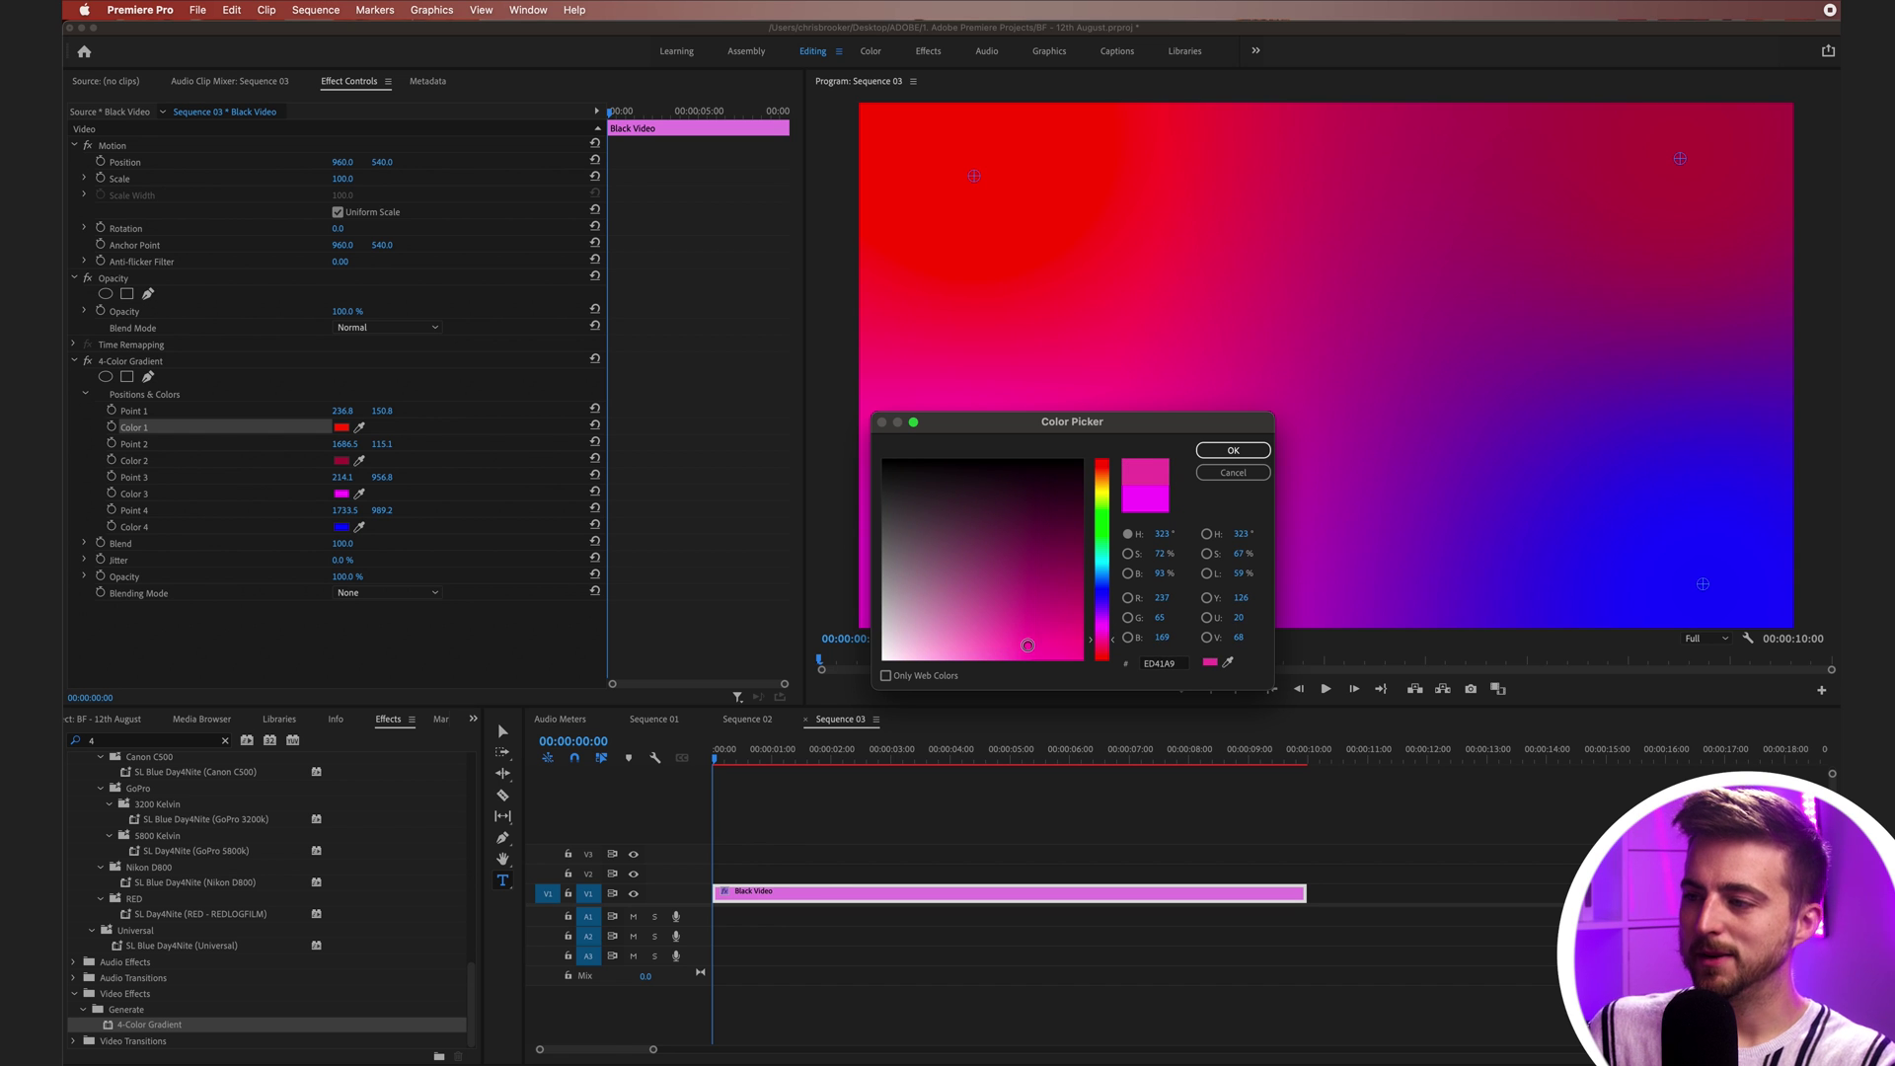
click(1234, 451)
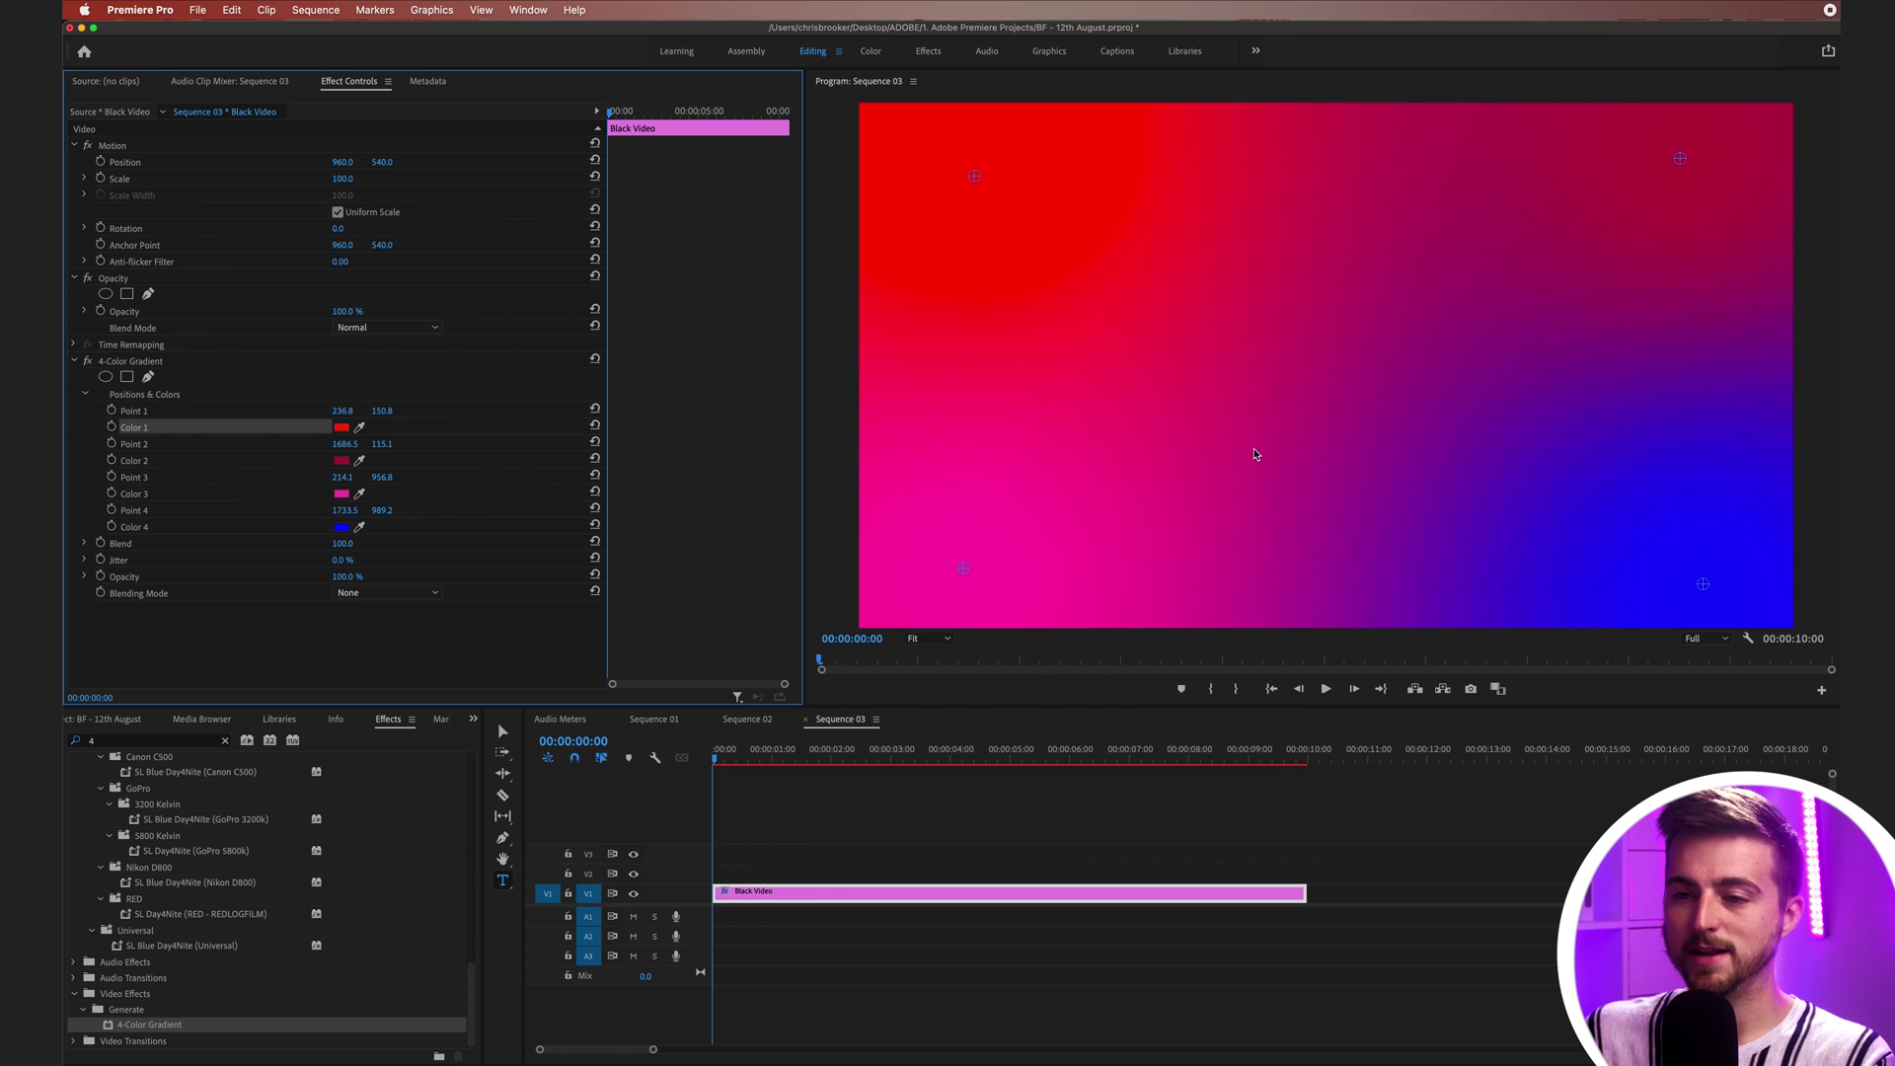
click(341, 526)
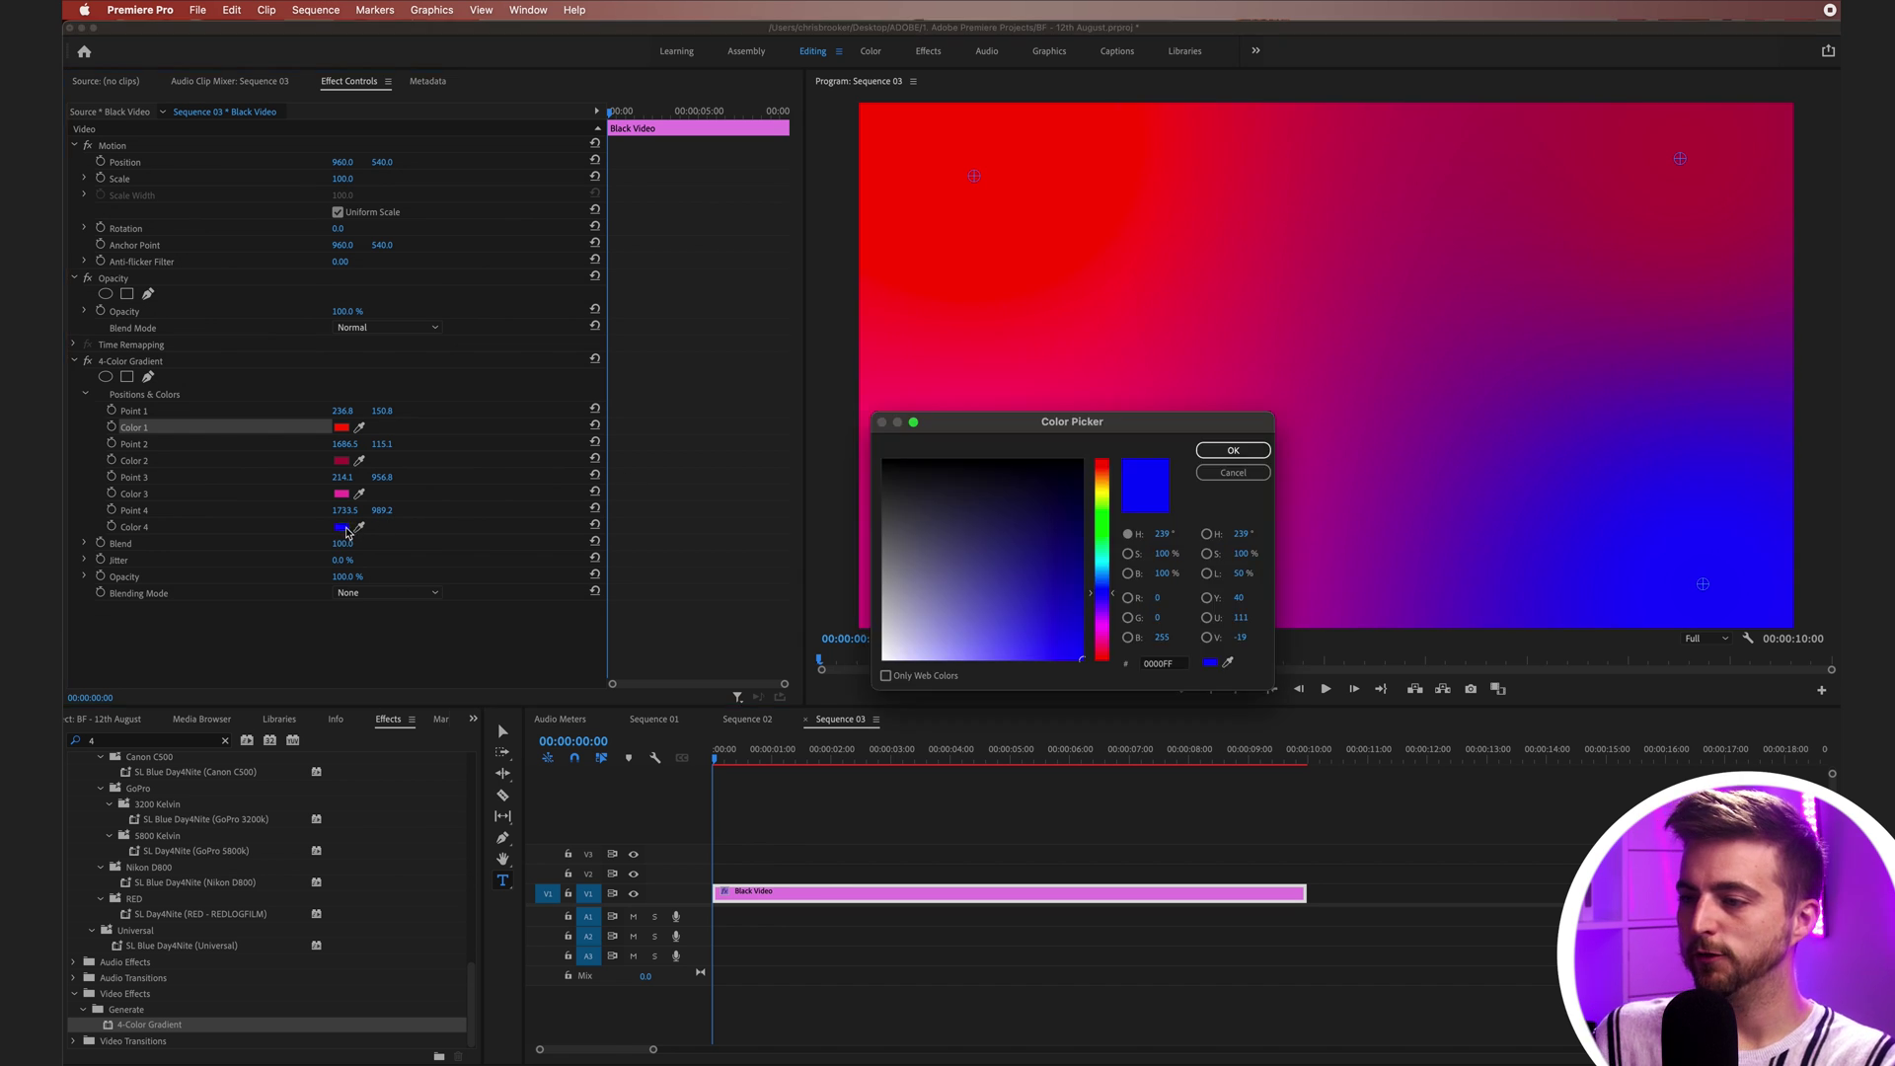
click(1098, 651)
mouse_move(1034, 628)
mouse_down()
mouse_move(984, 593)
mouse_move(991, 530)
mouse_move(1014, 574)
mouse_move(986, 577)
mouse_move(991, 593)
mouse_move(1055, 591)
mouse_up()
click(1098, 658)
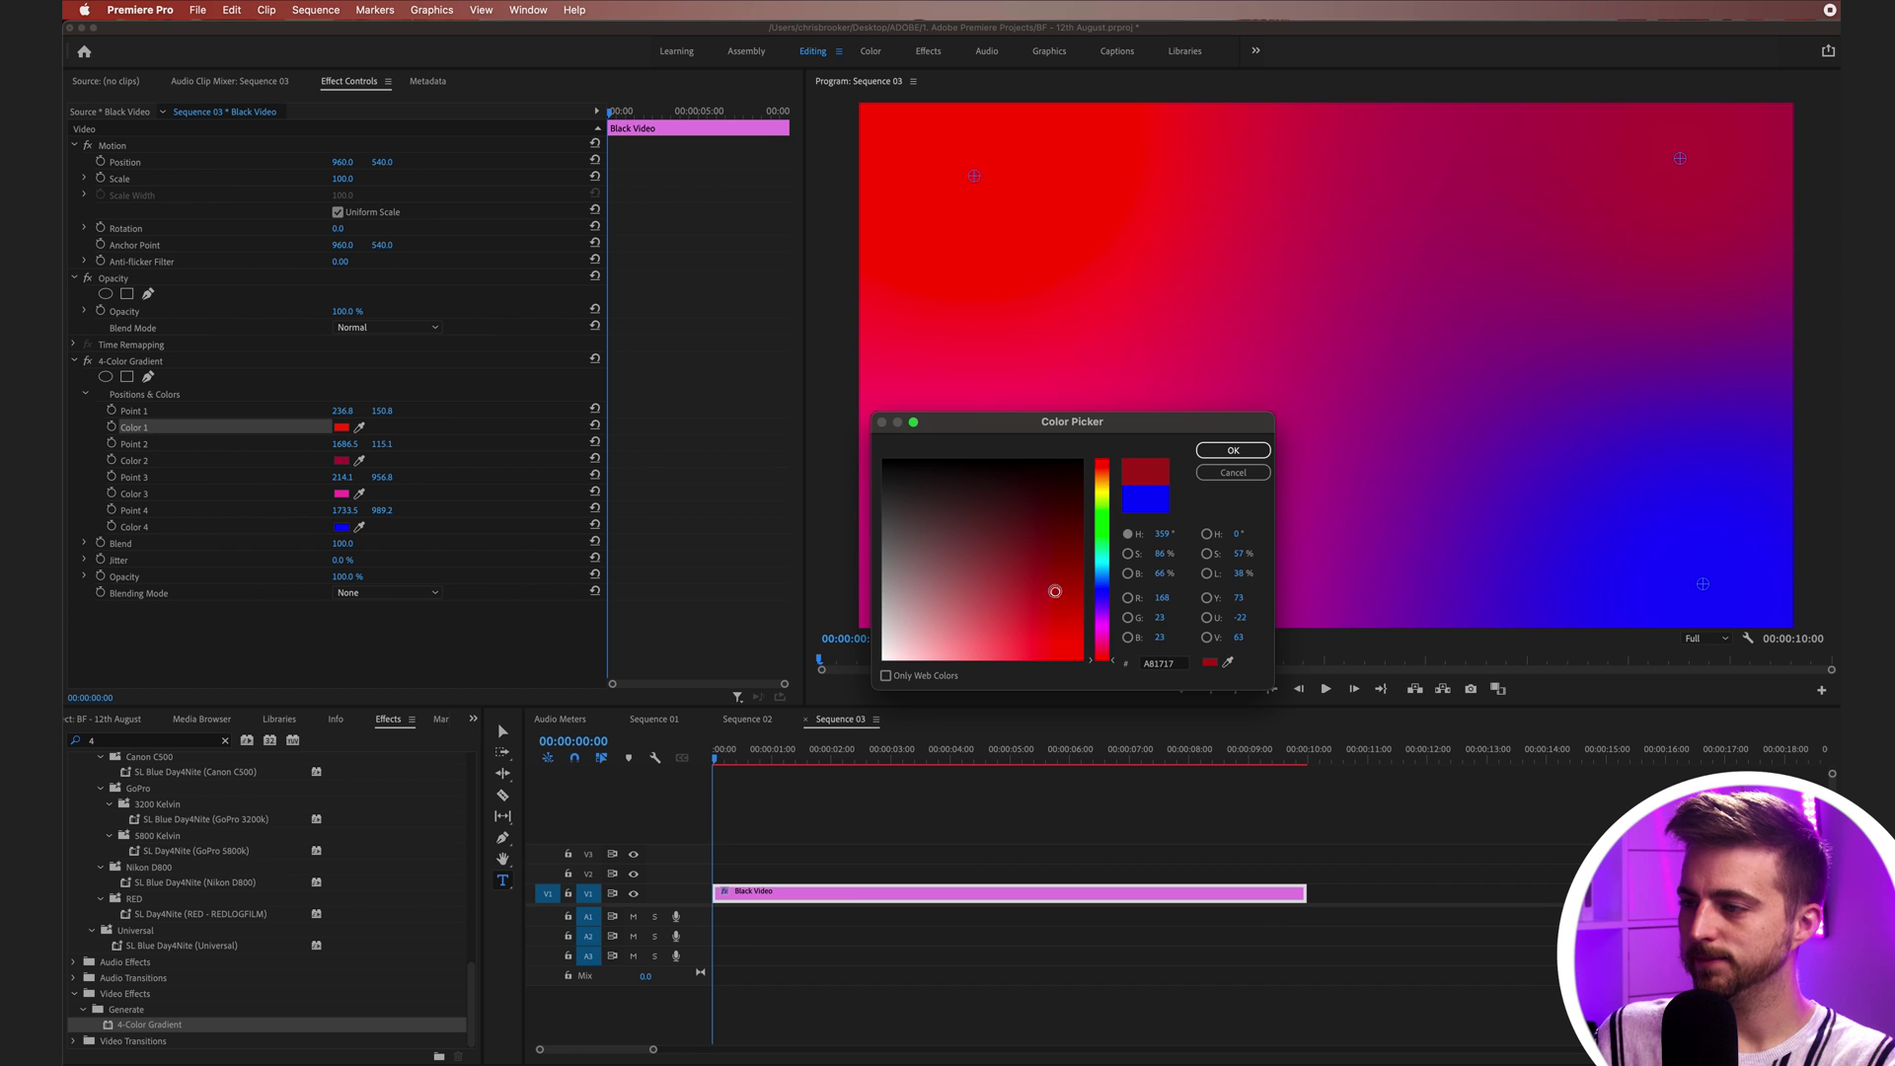
click(1246, 451)
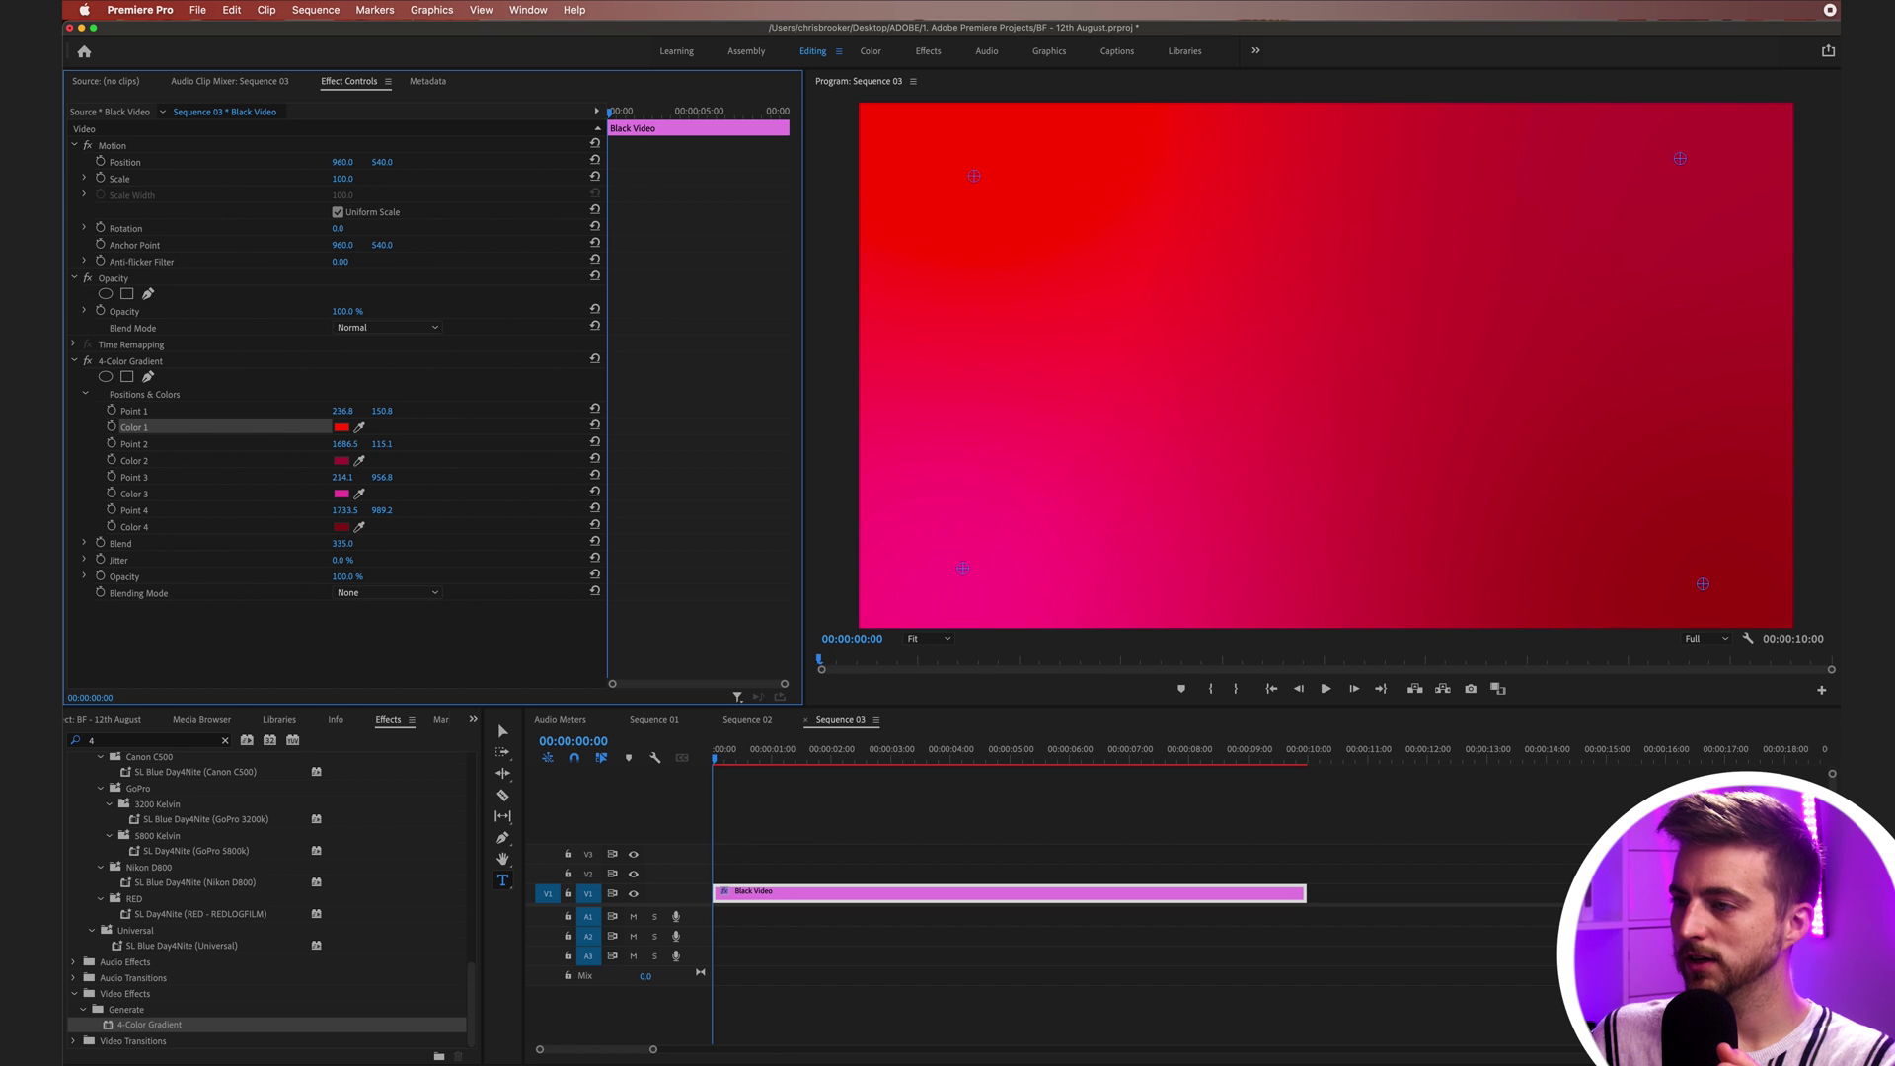
click(1126, 846)
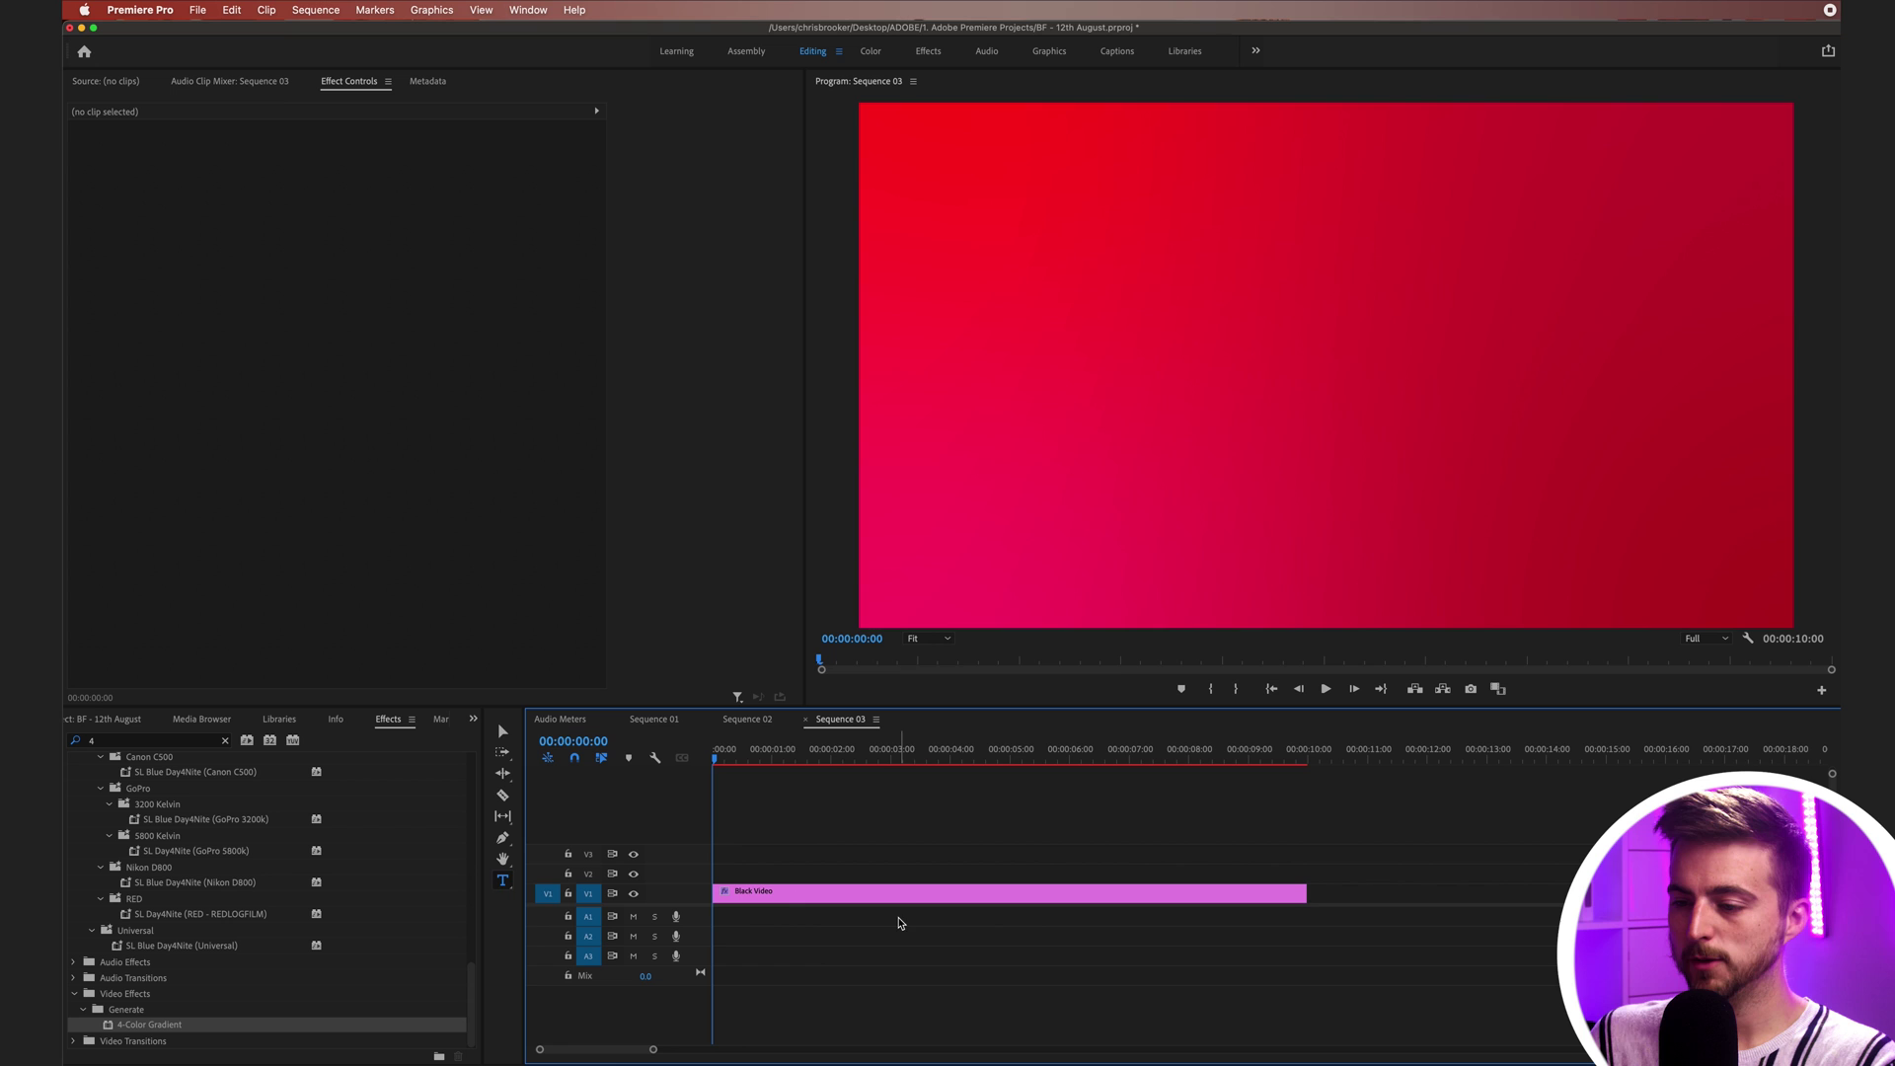
Step: Select and preview the Black Video clip, then drag gradient Point 1 to 1303.8, 165.4
key(v)
click(790, 893)
key(space)
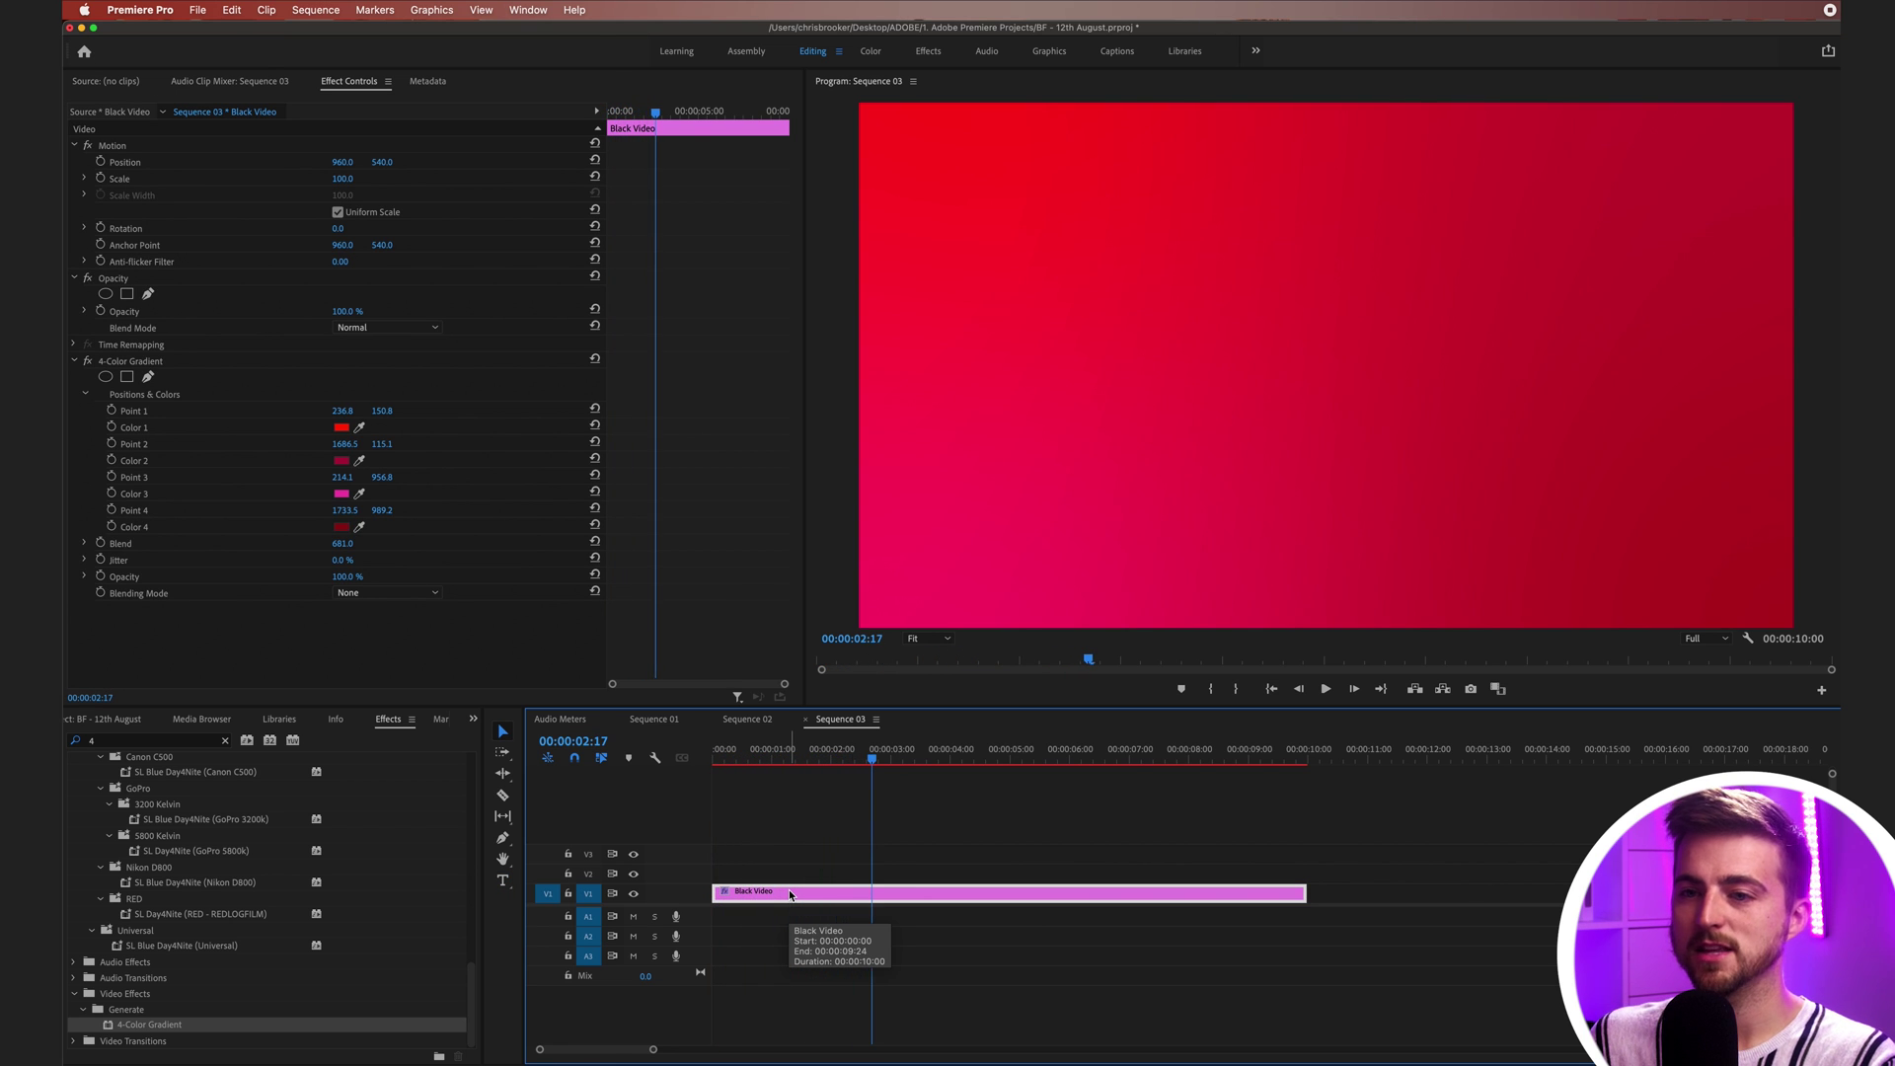
click(136, 413)
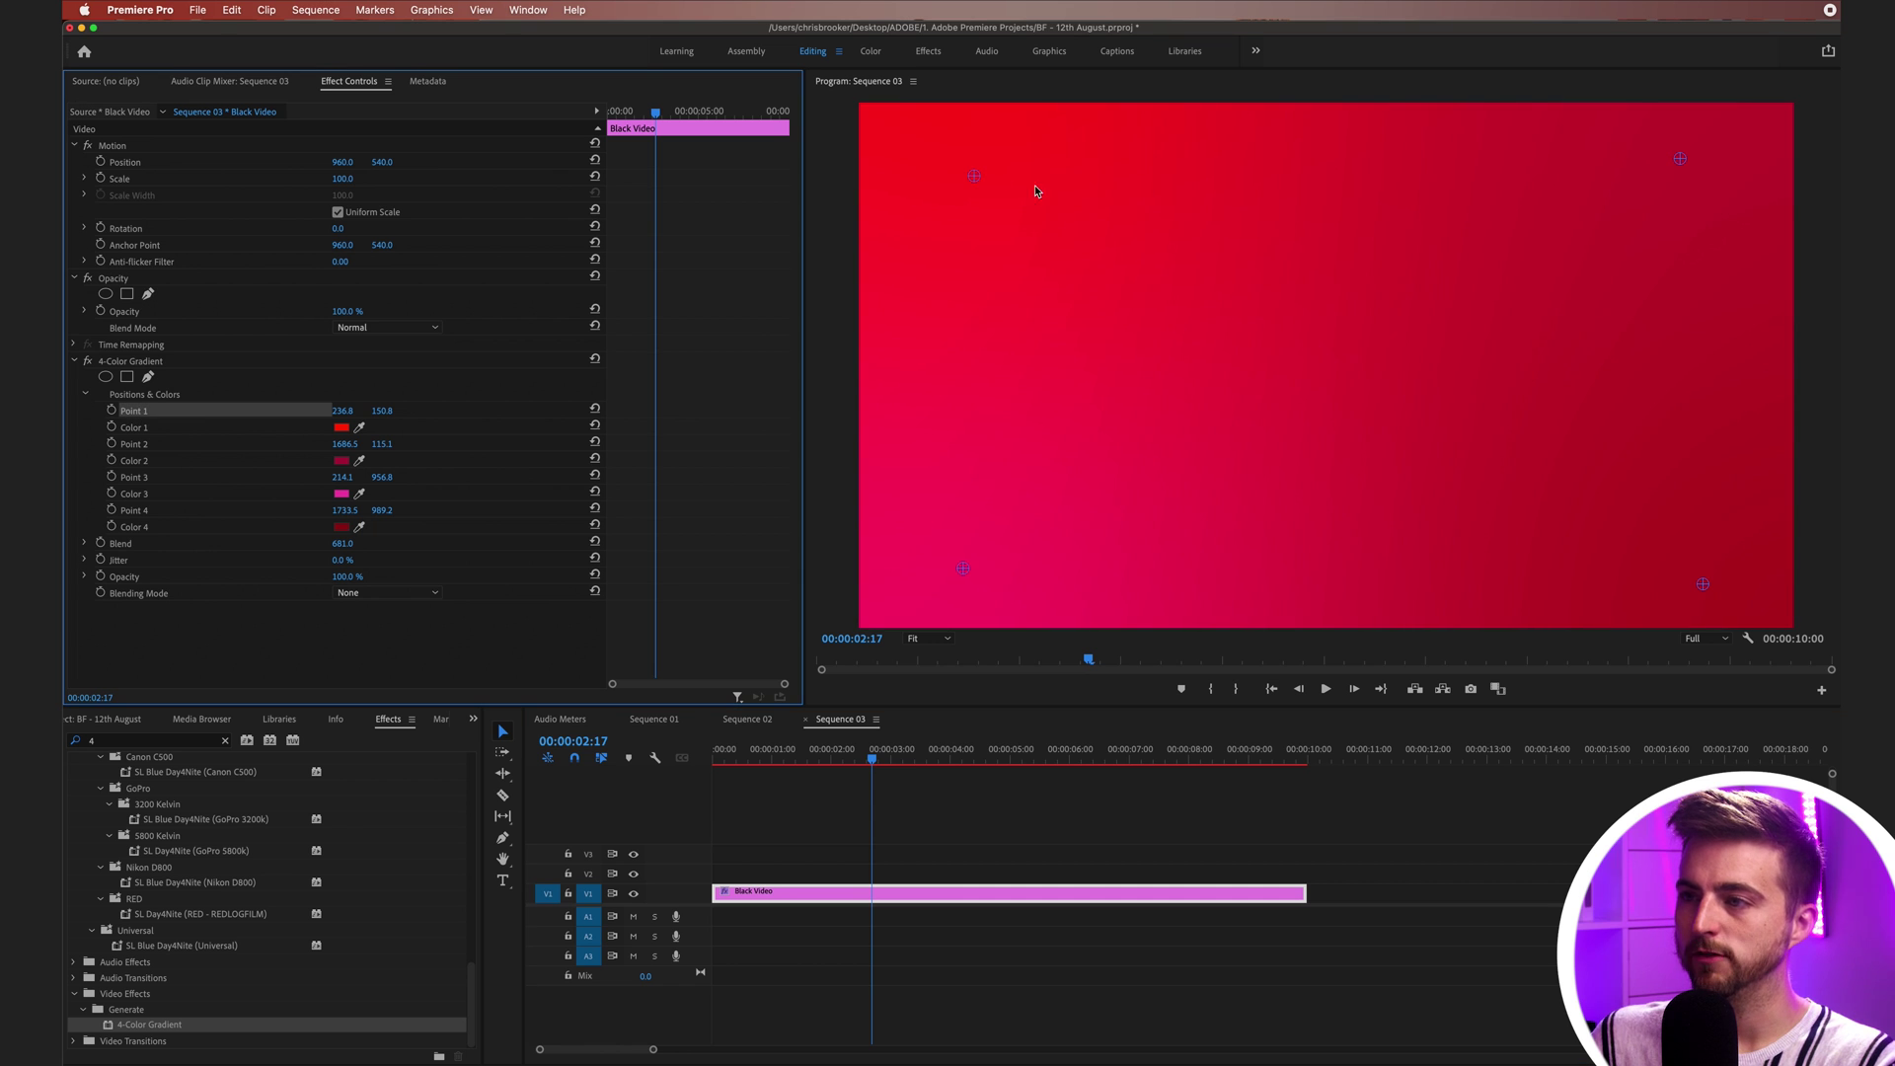
drag(979, 181, 1590, 202)
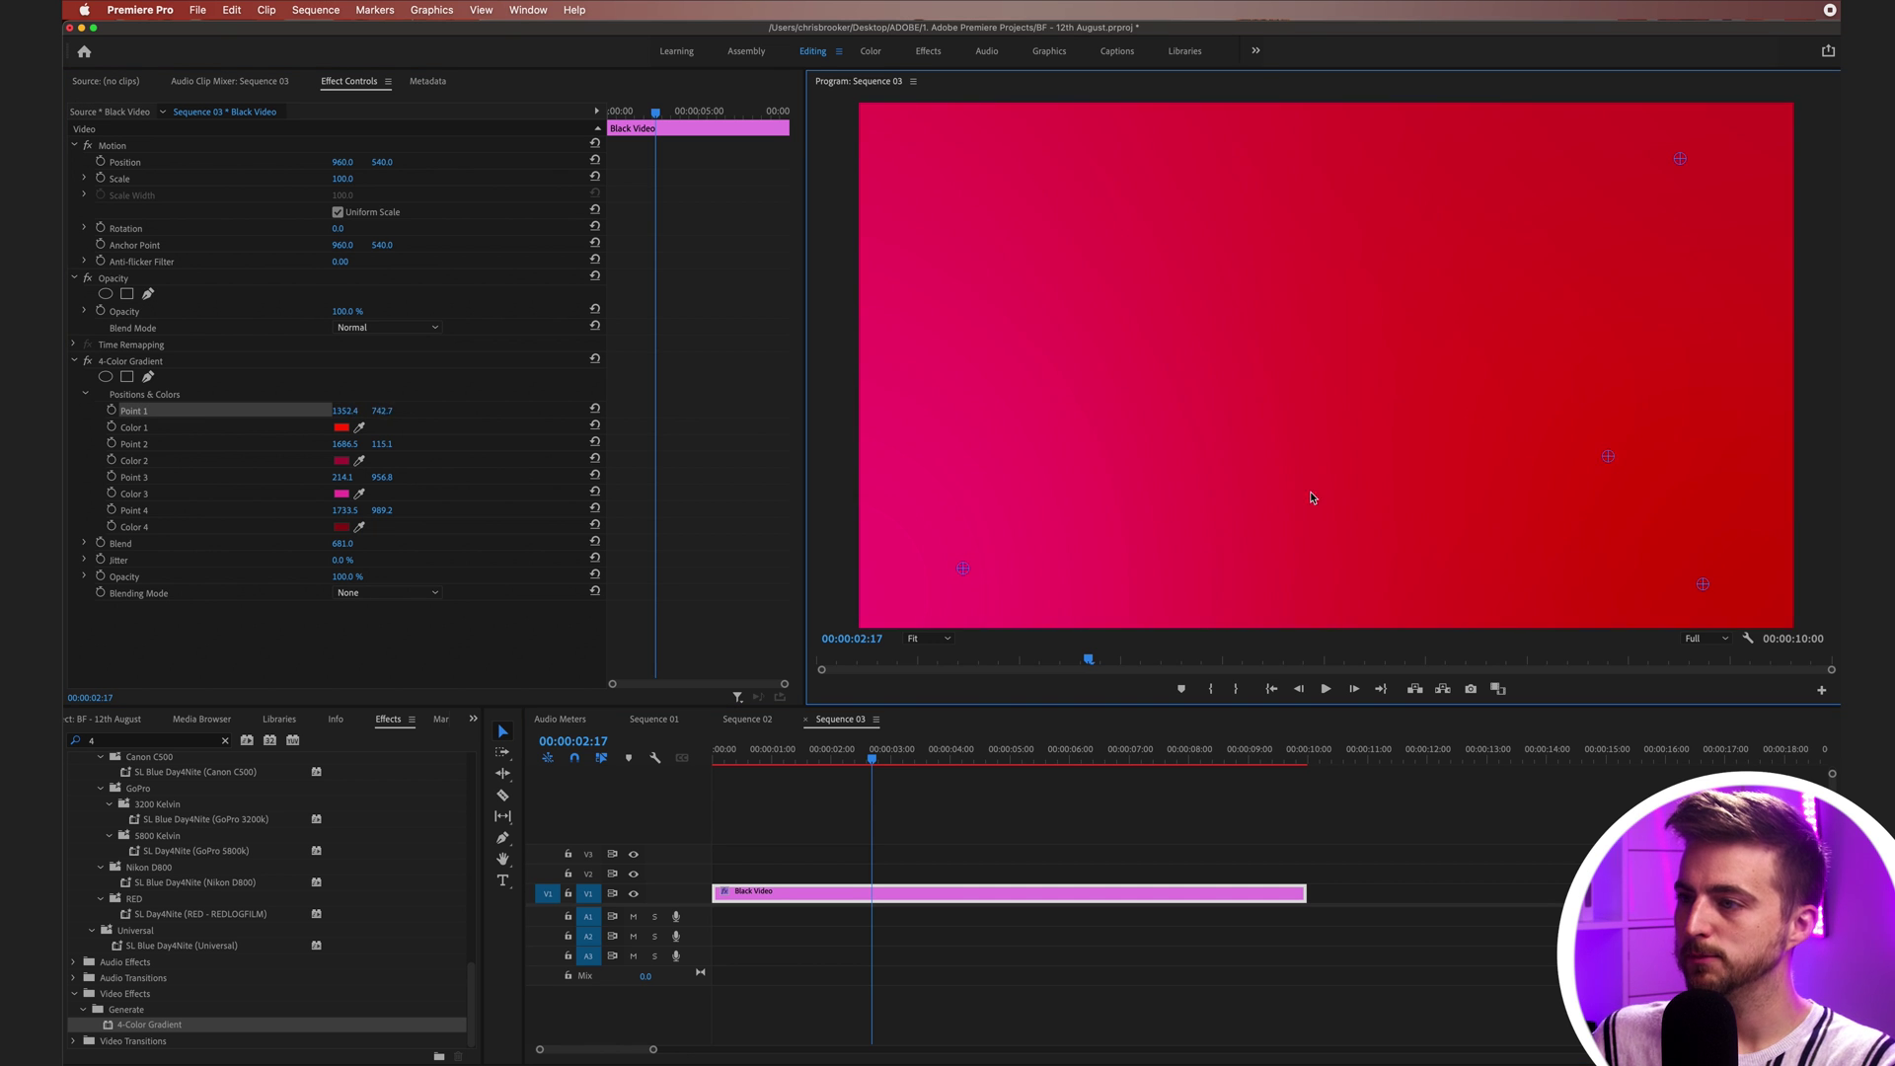
drag(1313, 499, 1058, 174)
drag(1494, 183, 1077, 520)
drag(1634, 261, 798, 251)
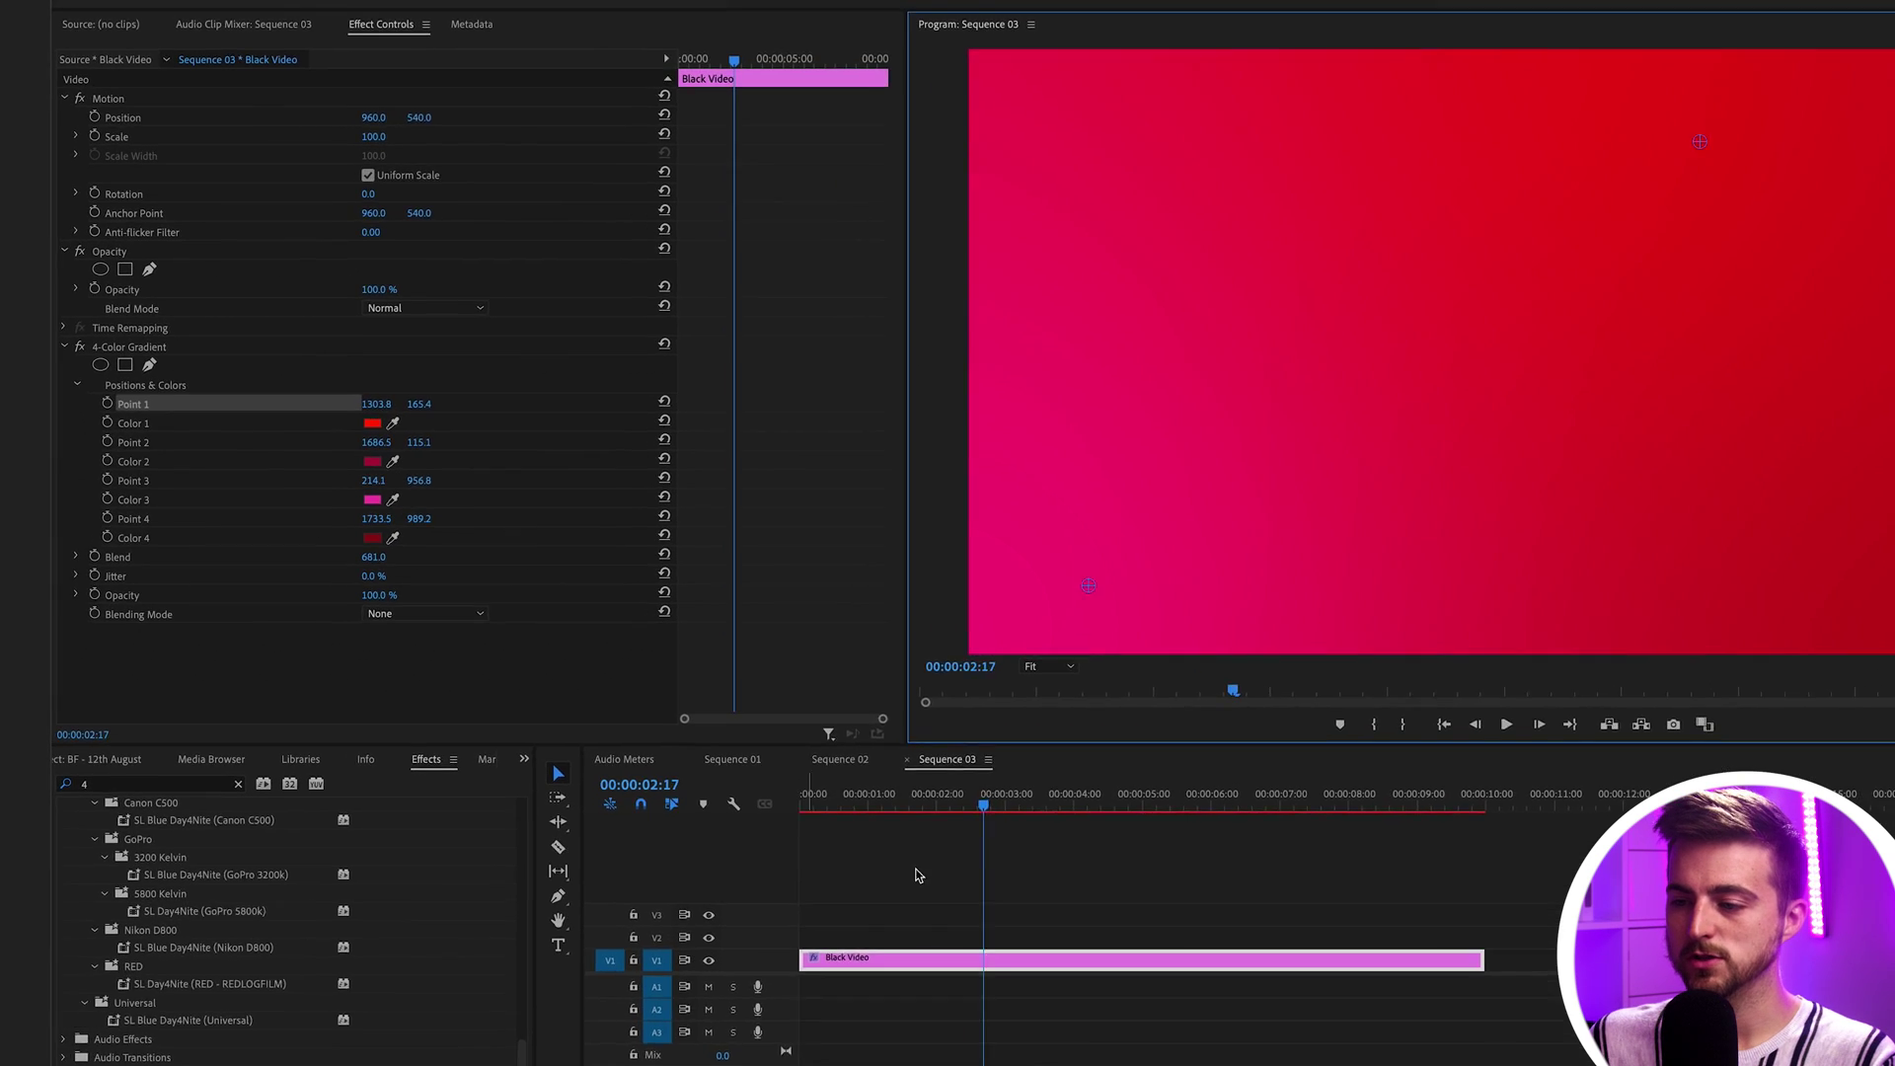
Step: At 00:00:00:00, turn on stopwatches for Points 1–4 and Colors 1–4, then advance to about 00:00:02:12
key(Home)
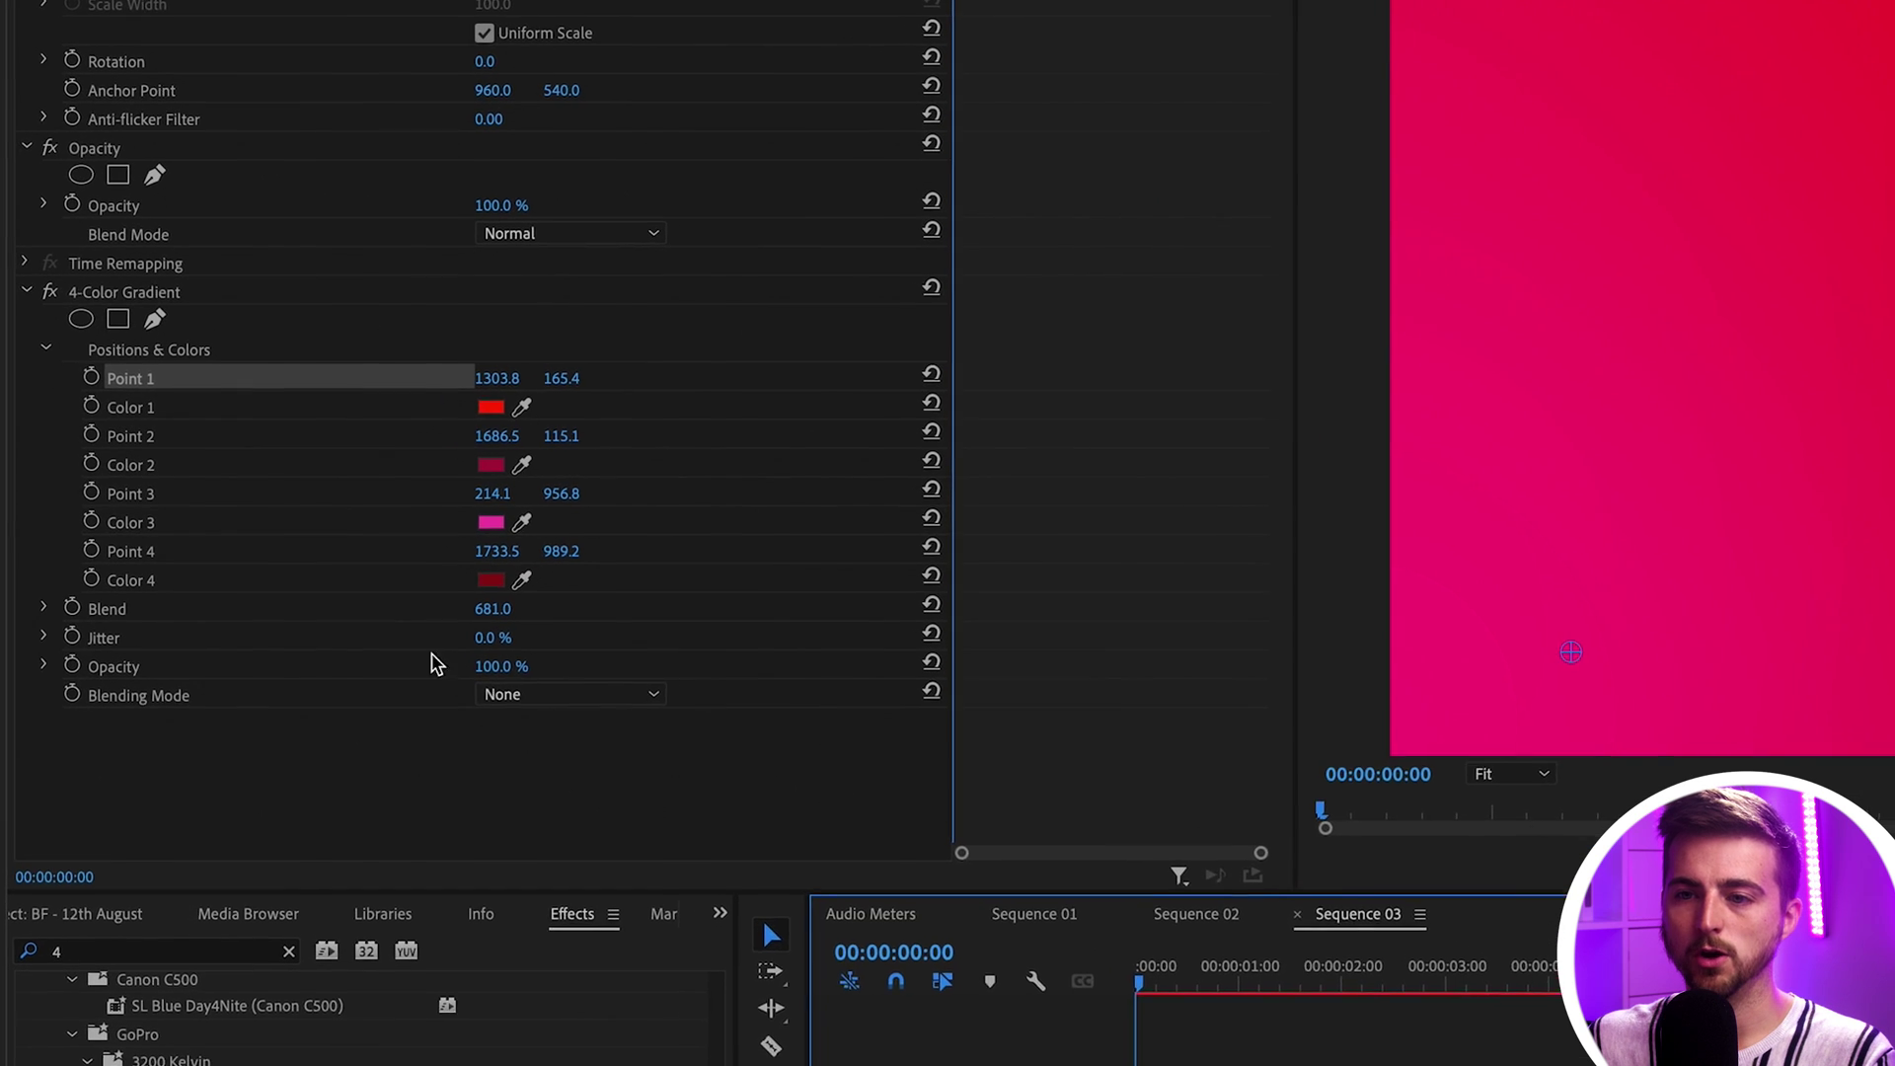
click(150, 371)
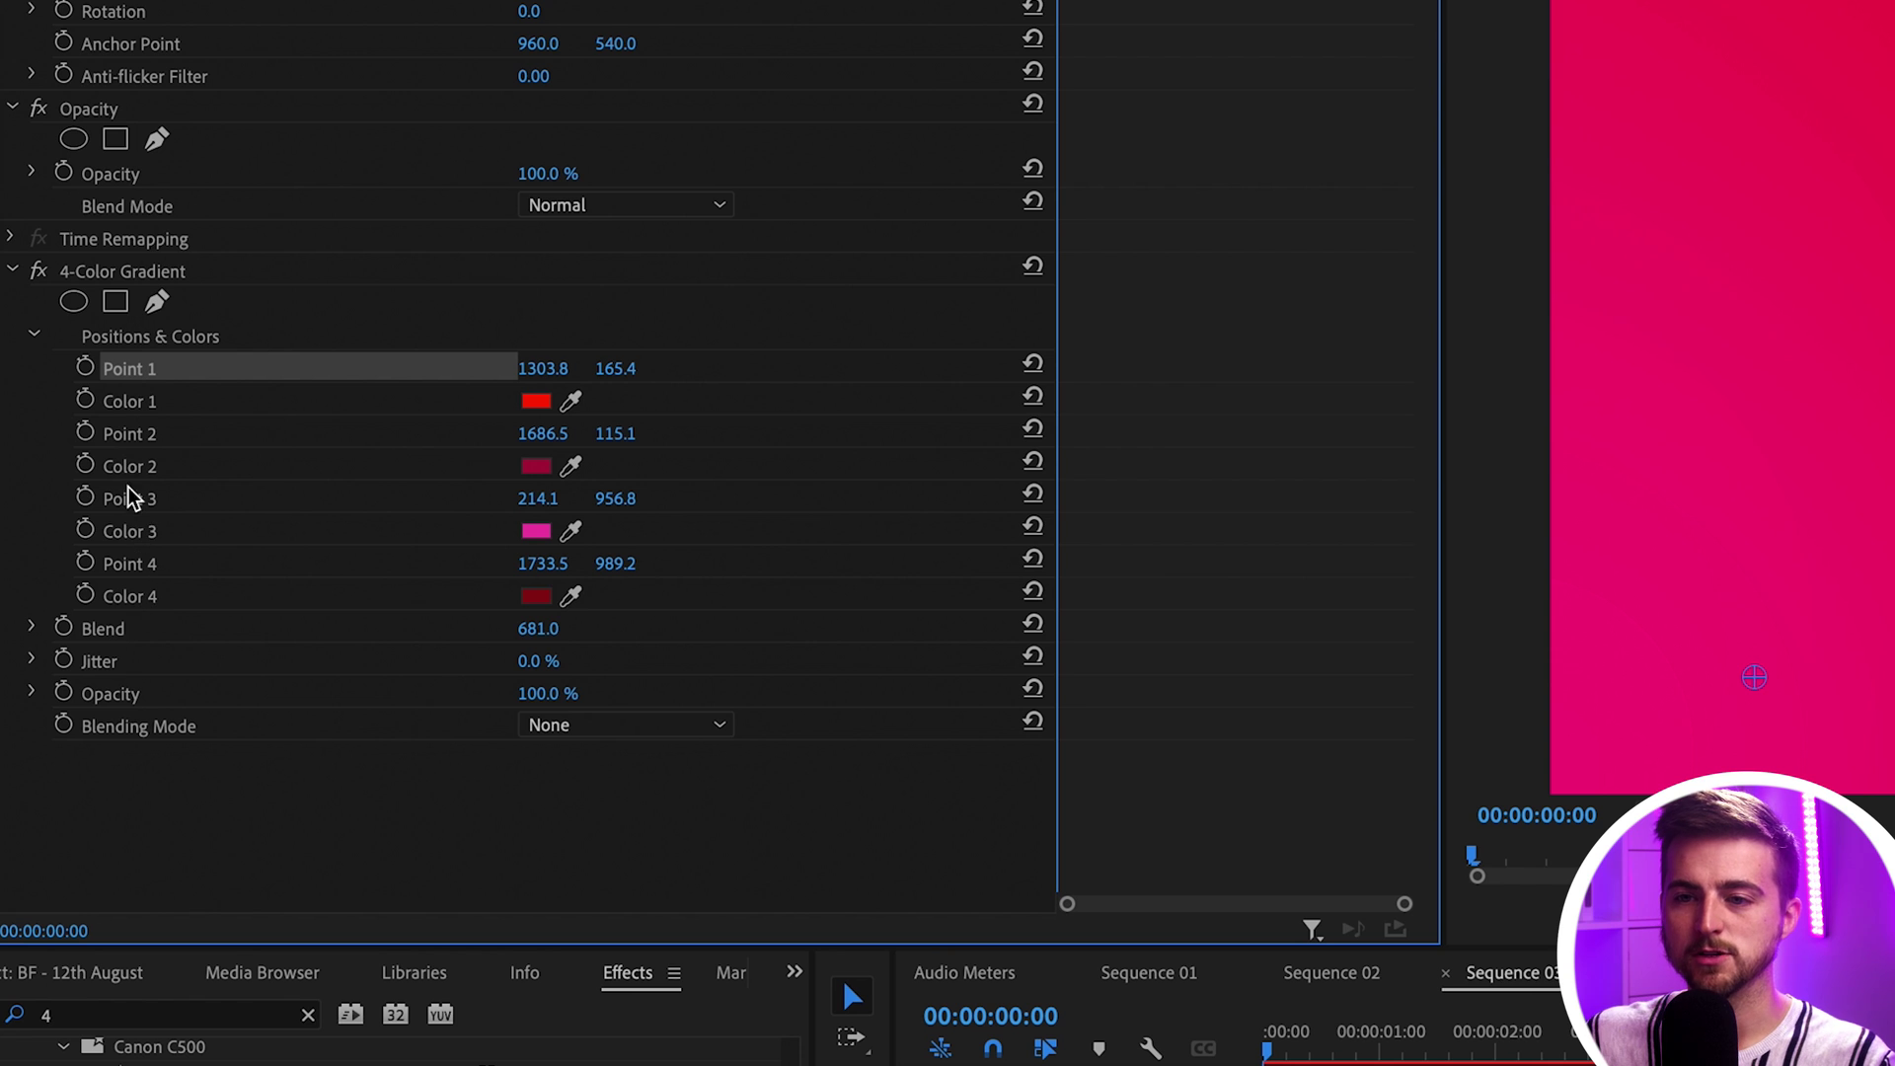
click(85, 367)
click(85, 401)
click(85, 433)
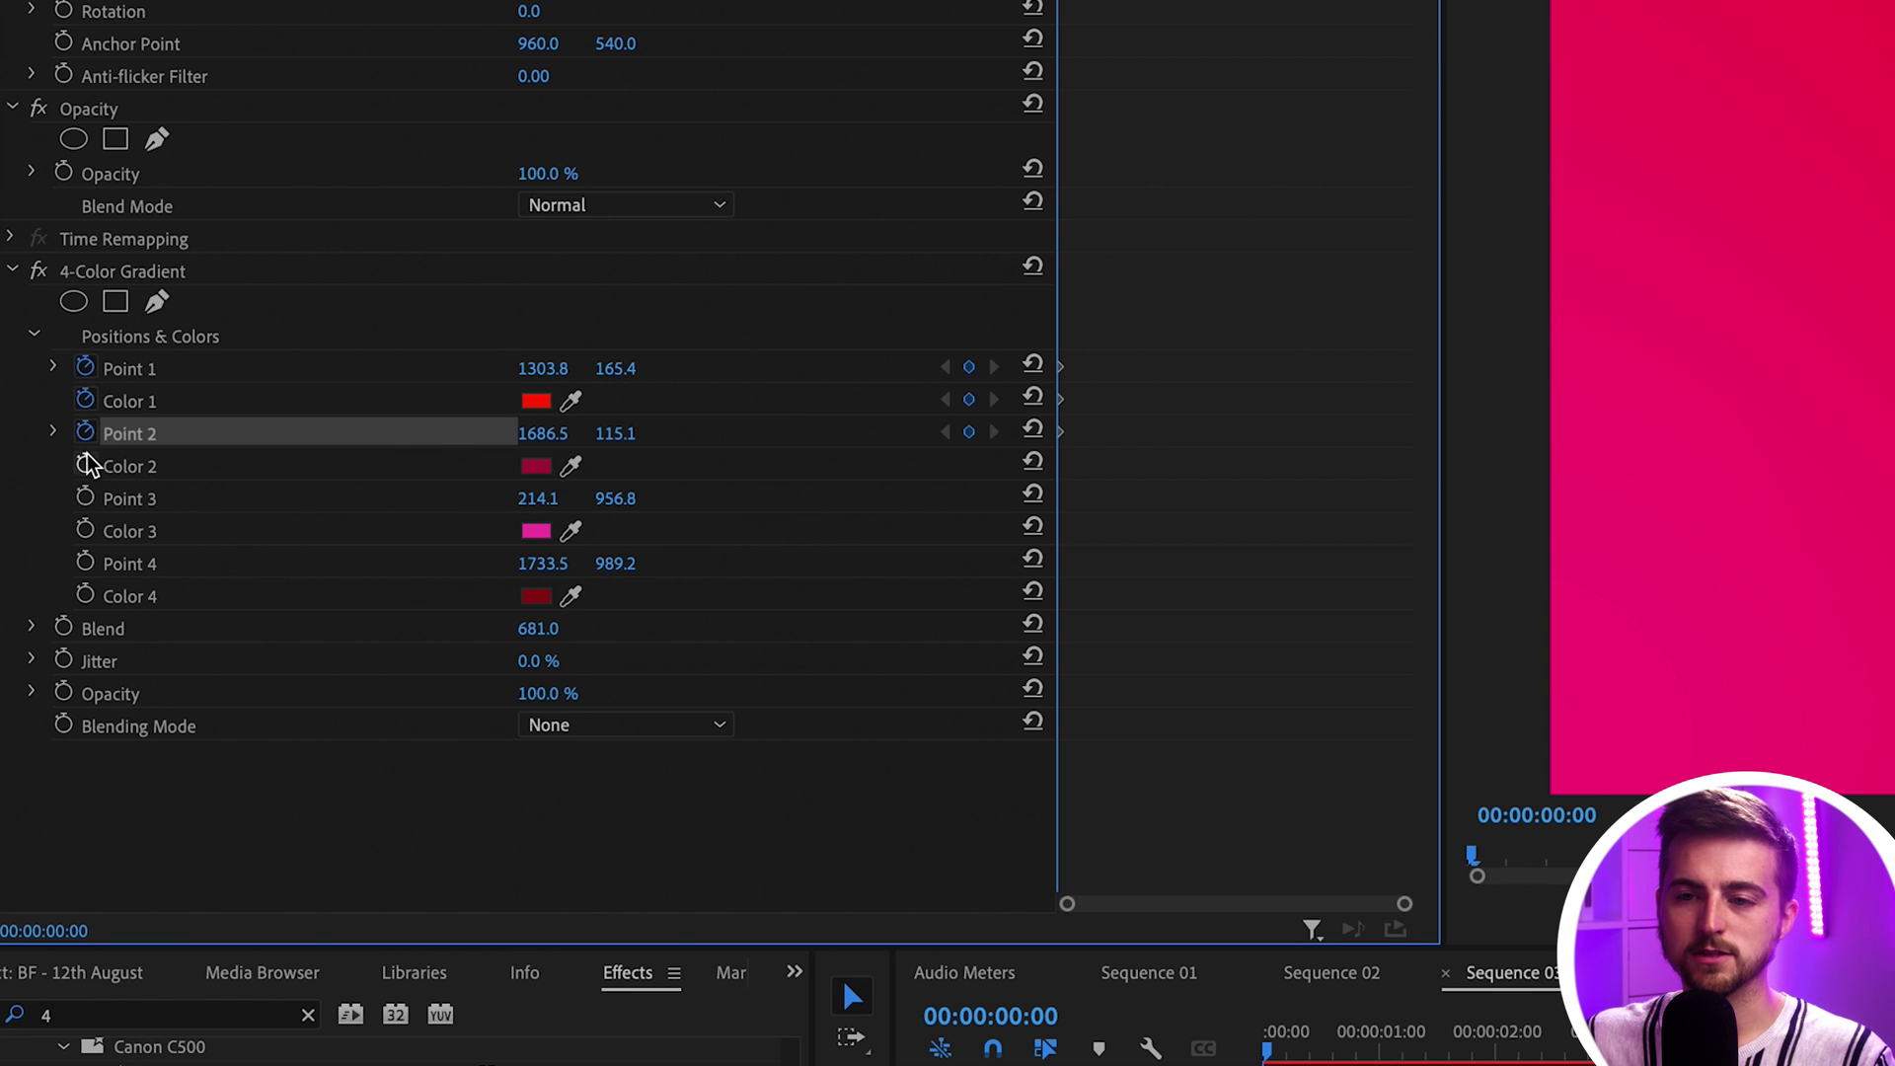
click(85, 466)
click(85, 499)
click(85, 531)
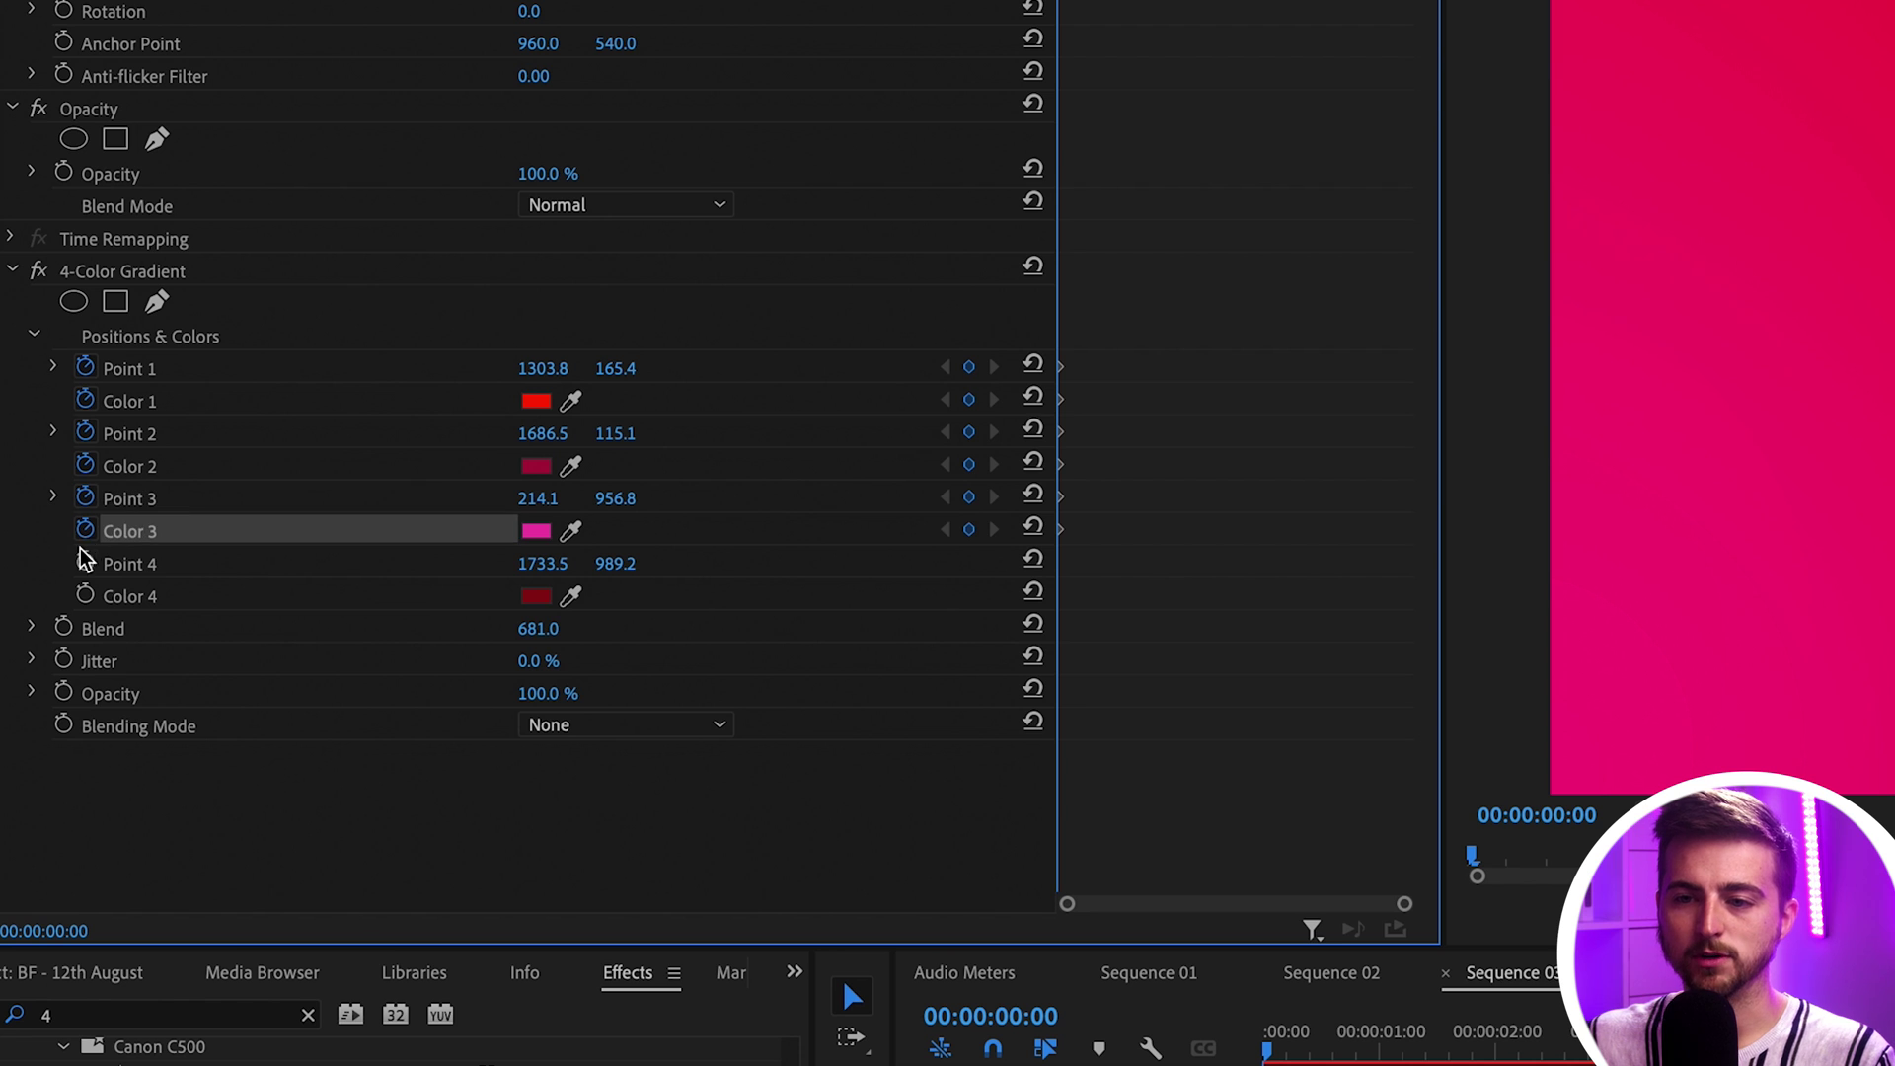
click(85, 564)
click(85, 597)
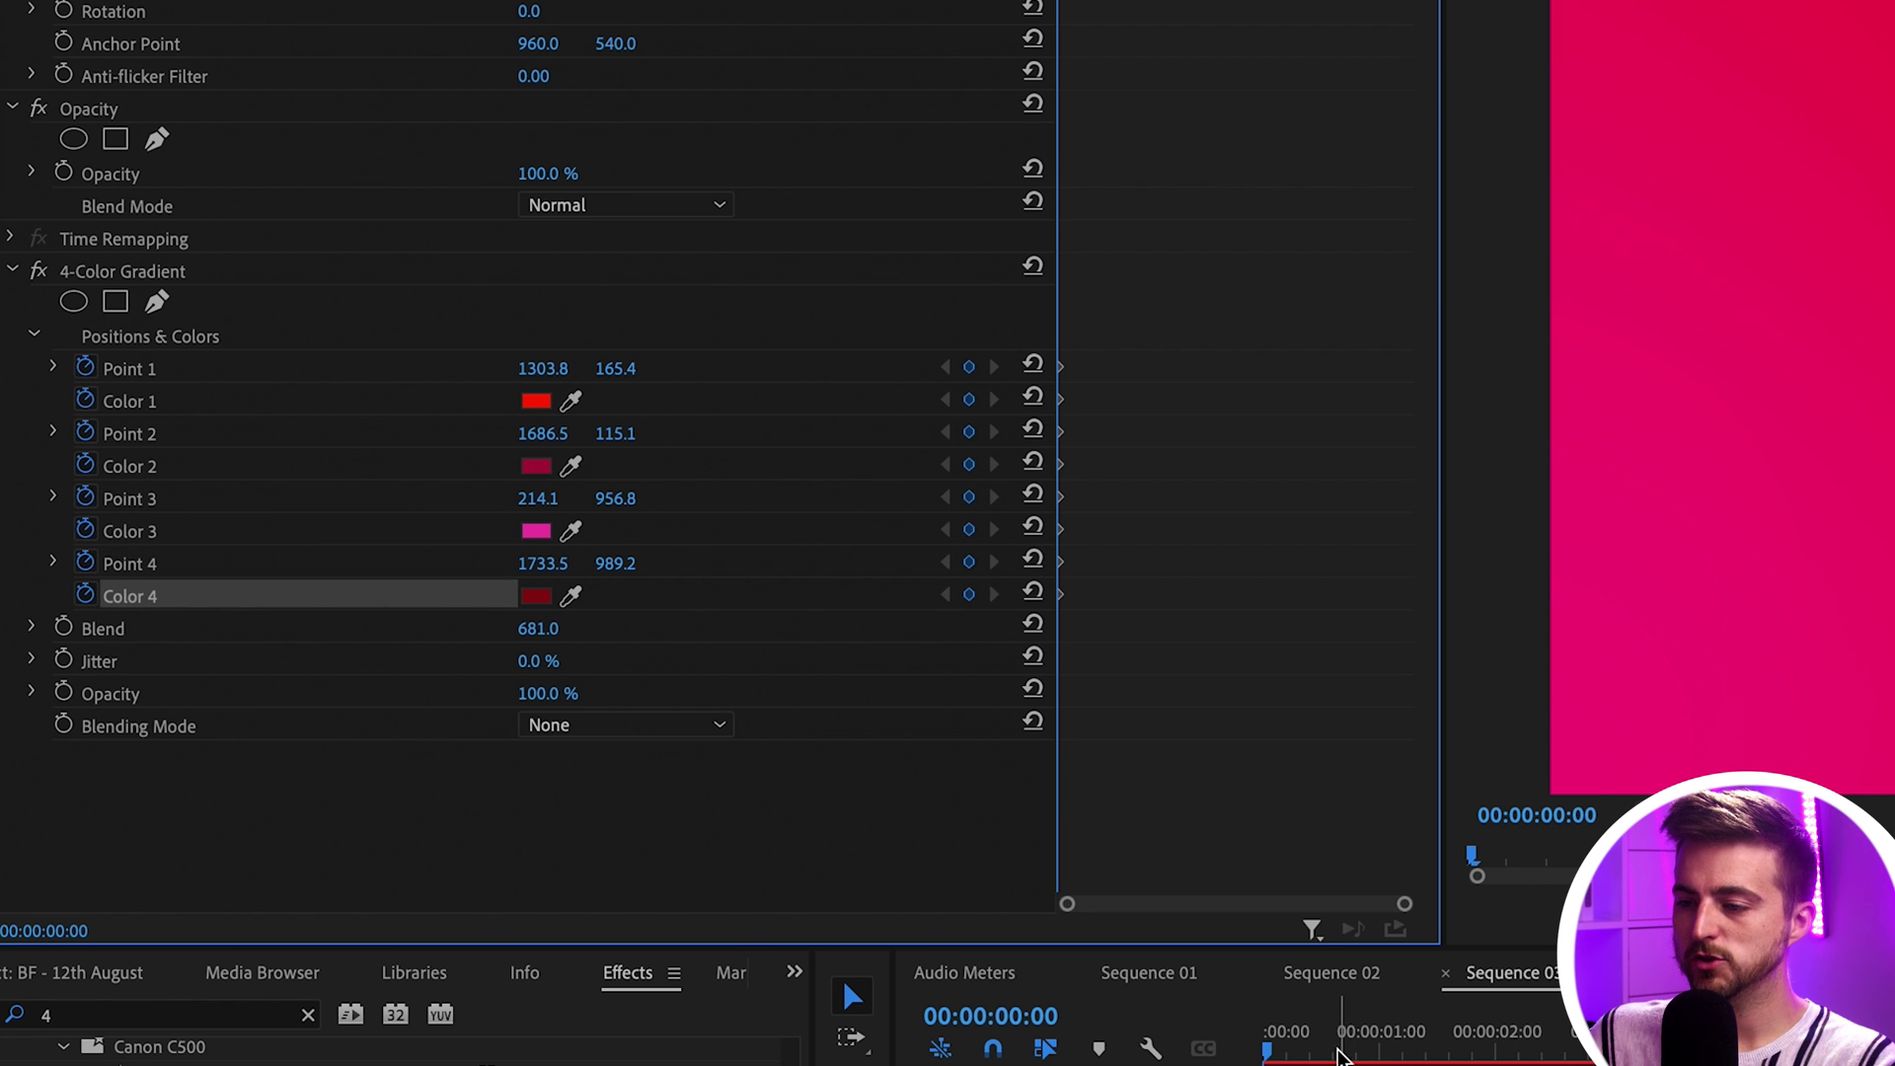
drag(1353, 1052, 1557, 1054)
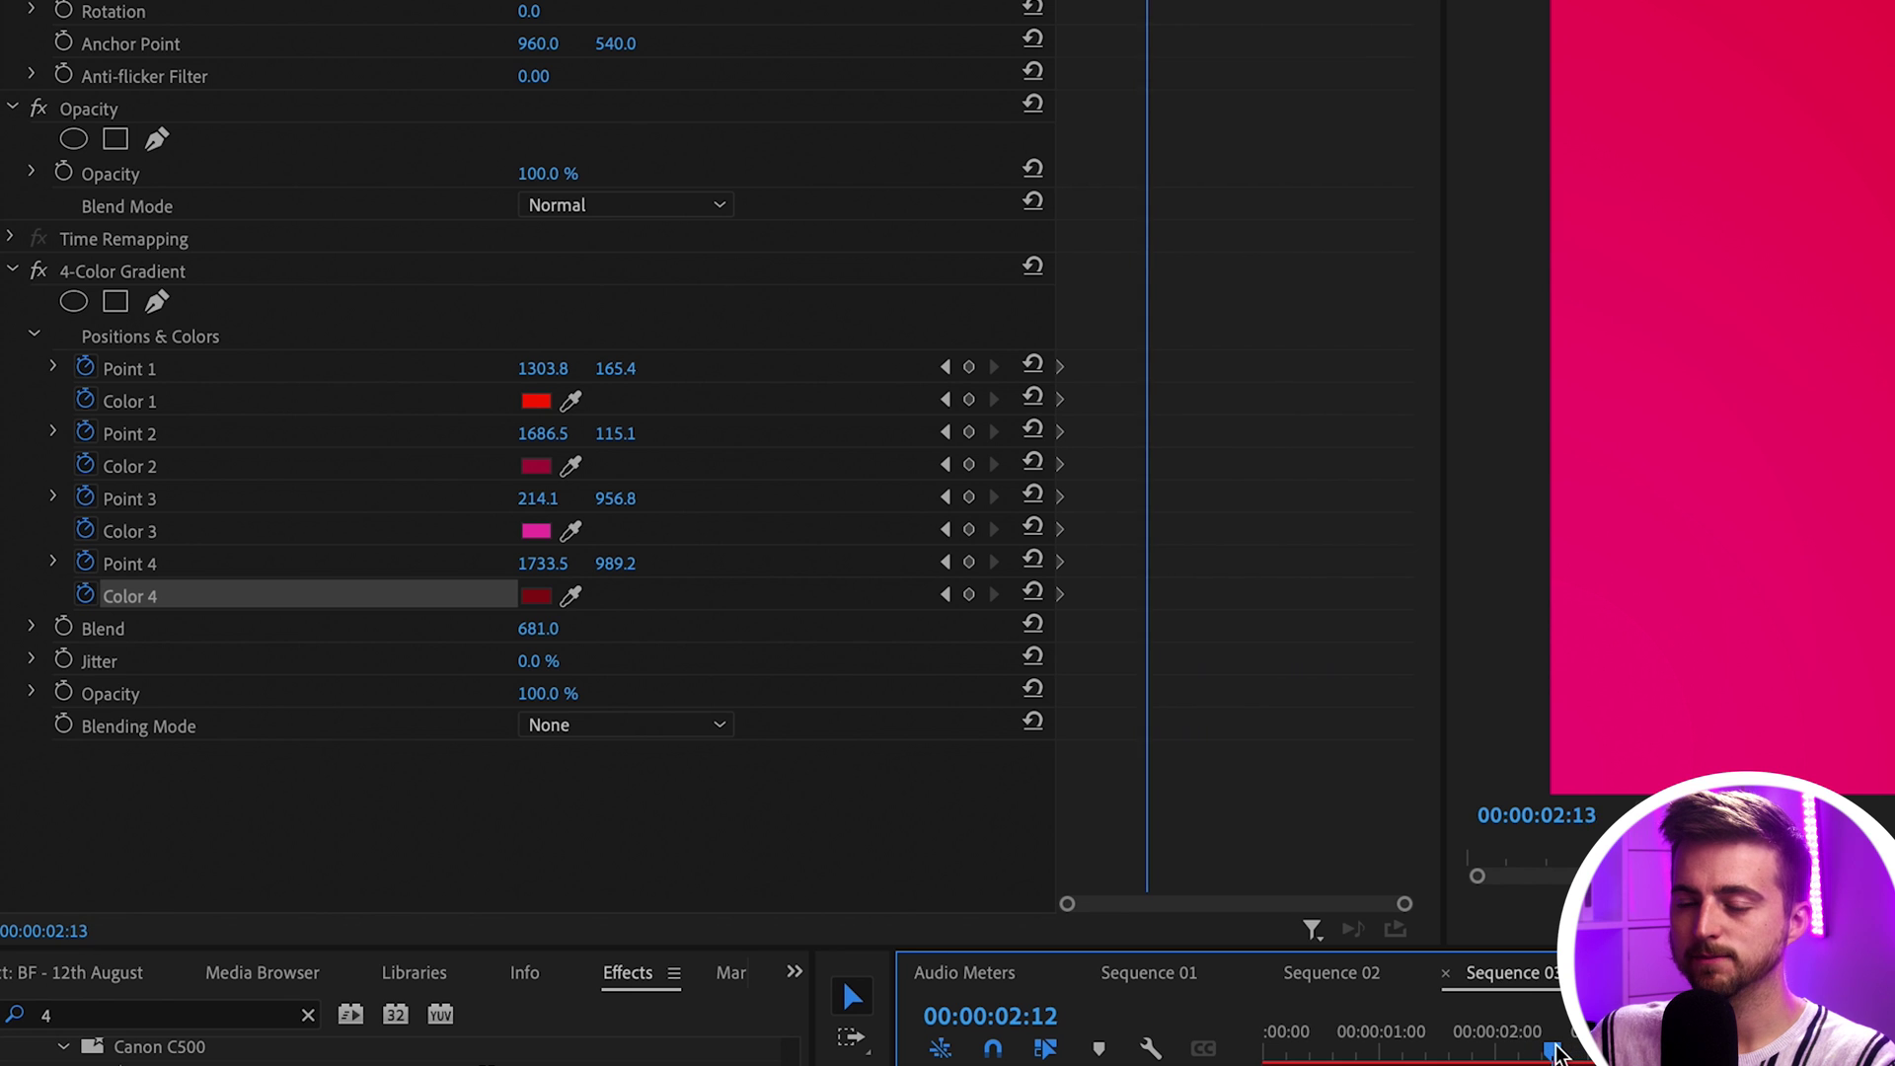
Step: Select Point 1 at 00:00:02:12 to show the gradient handles for repositioning
click(148, 341)
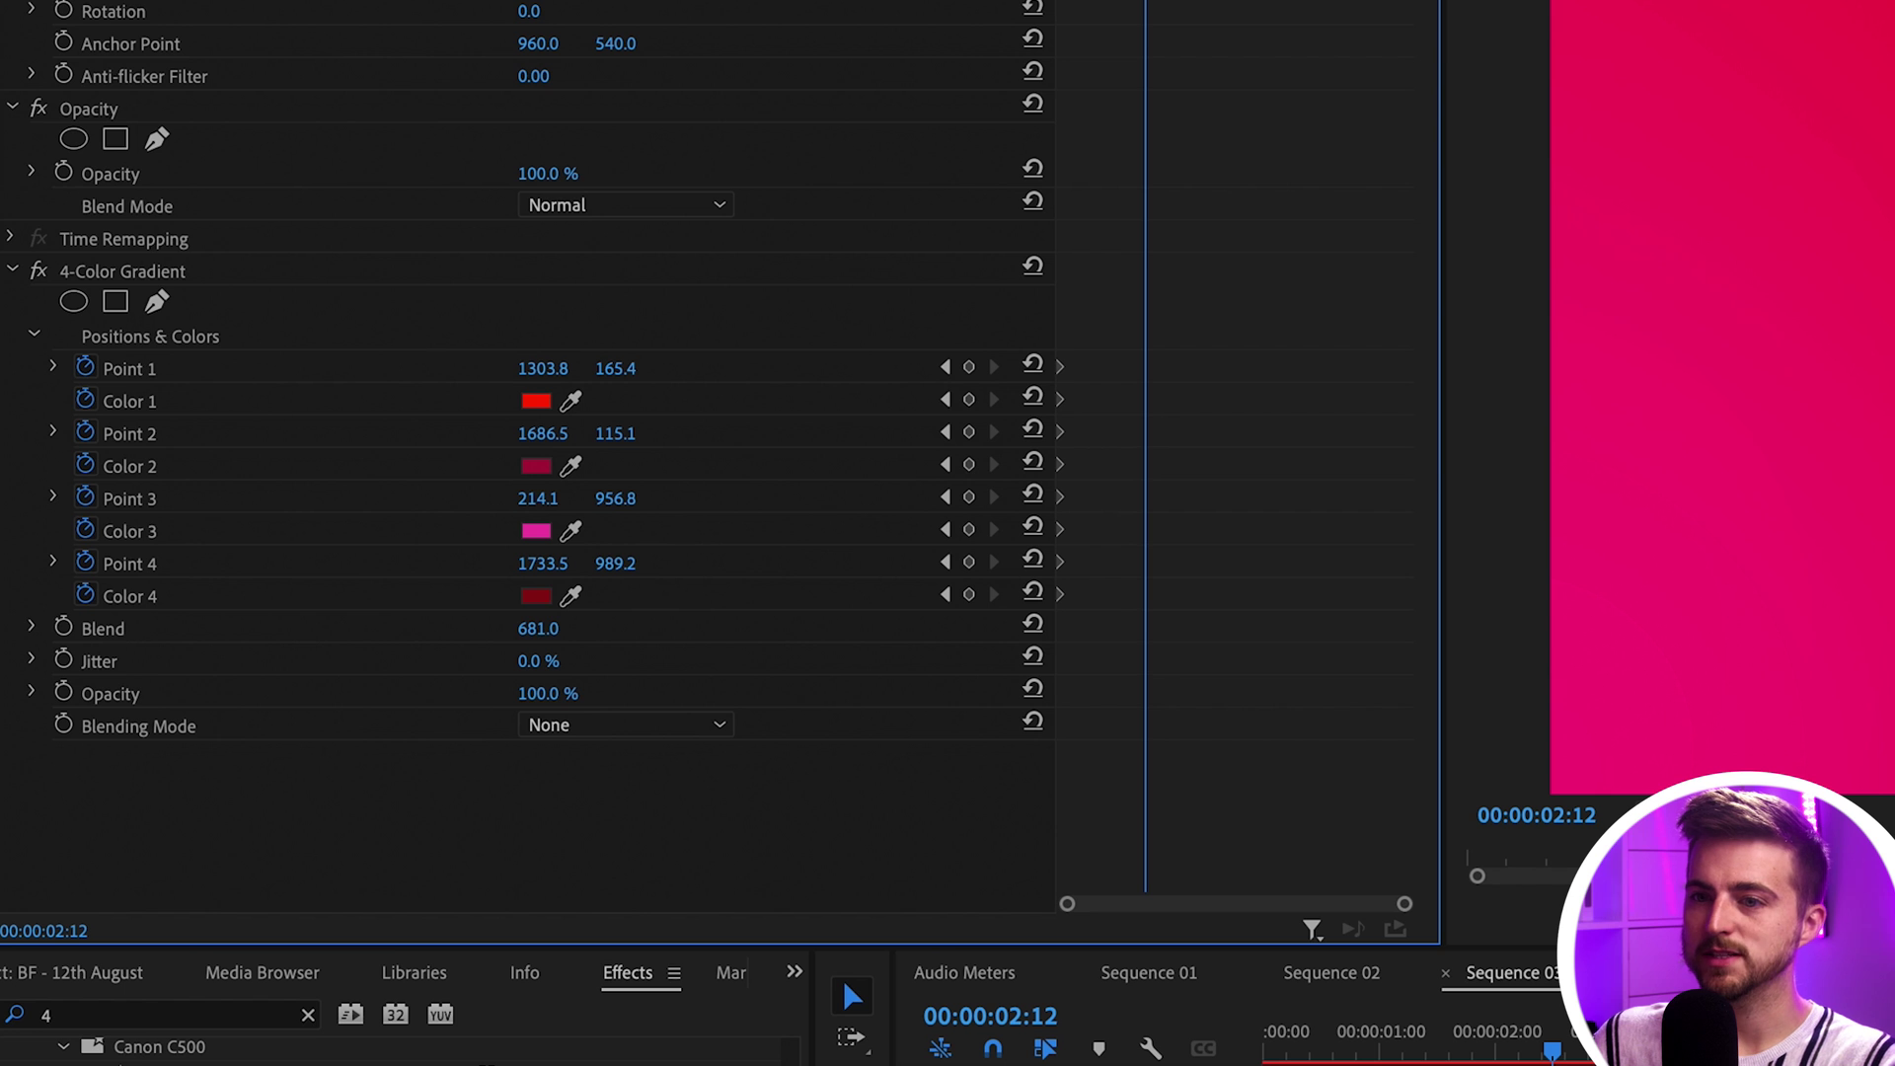
click(158, 373)
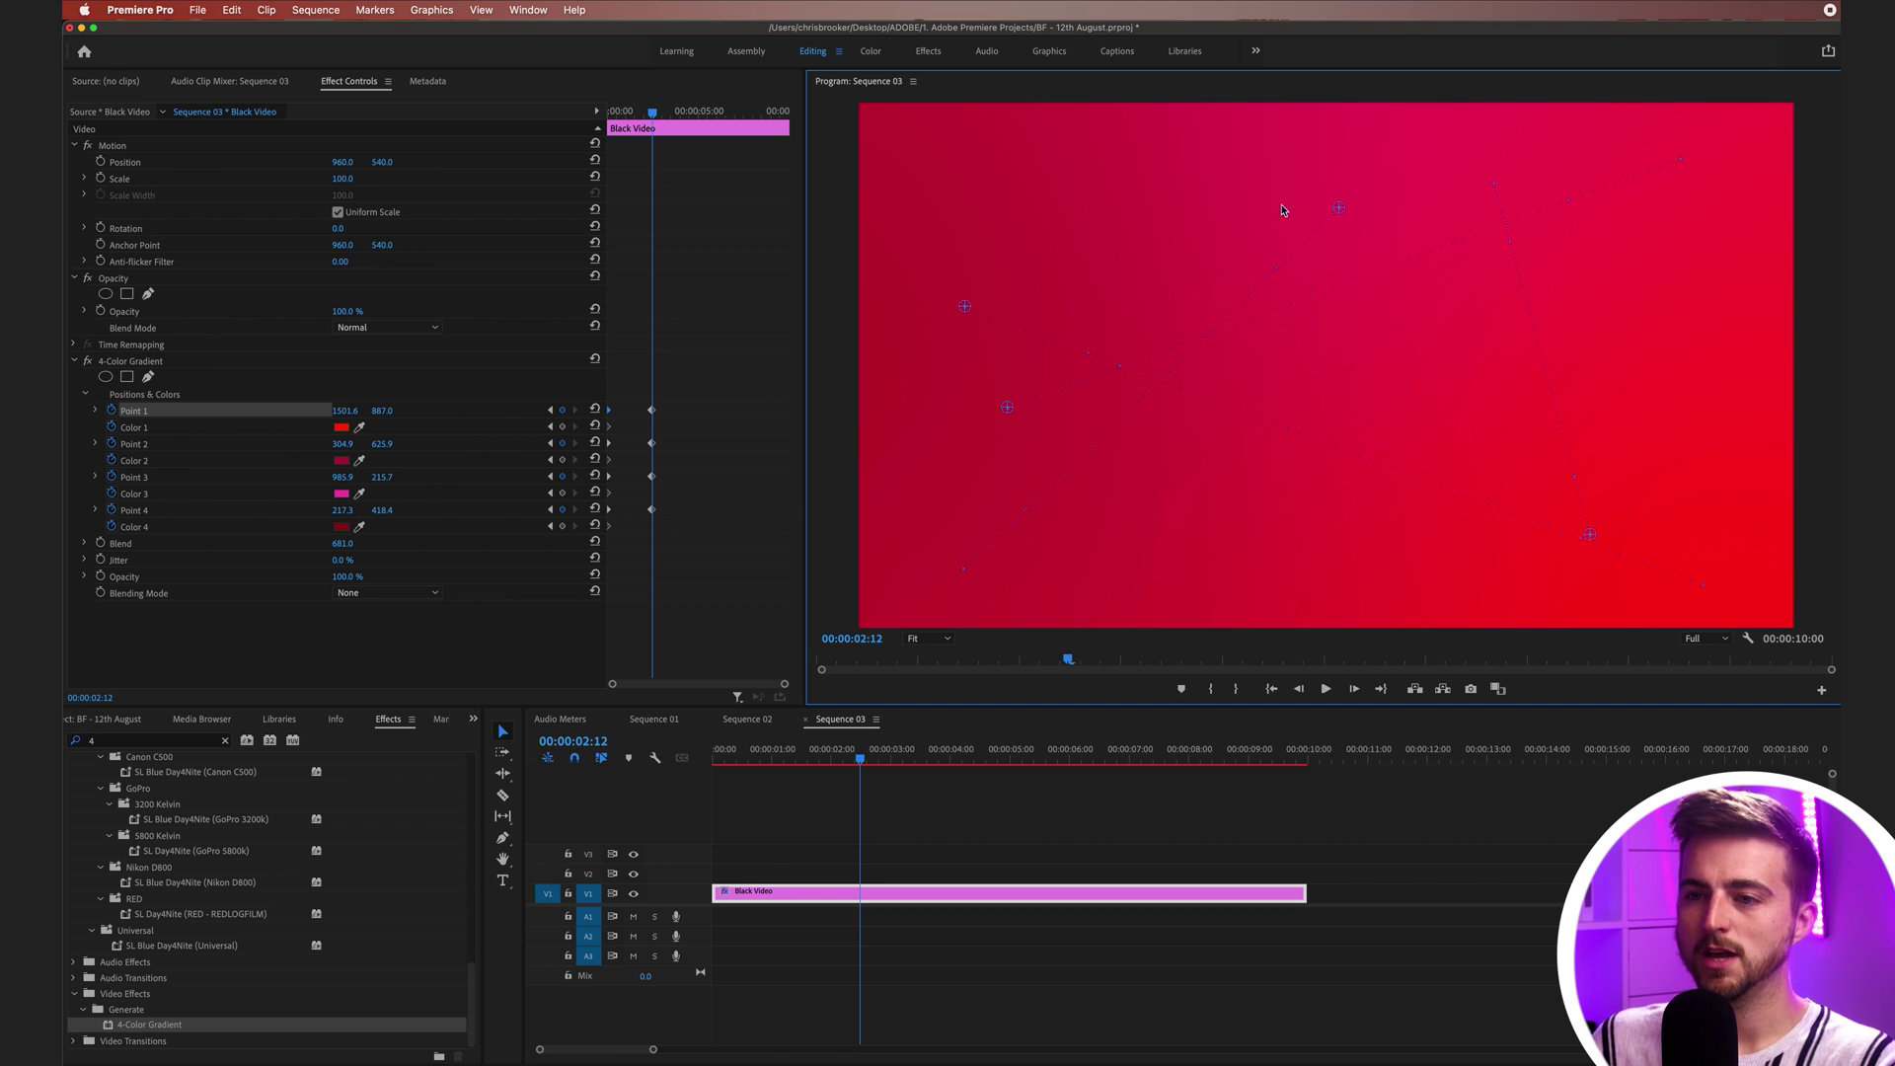
Step: Change gradient Colors 1 and 2 to purple at the 00:00:02:12 keyframe
click(342, 428)
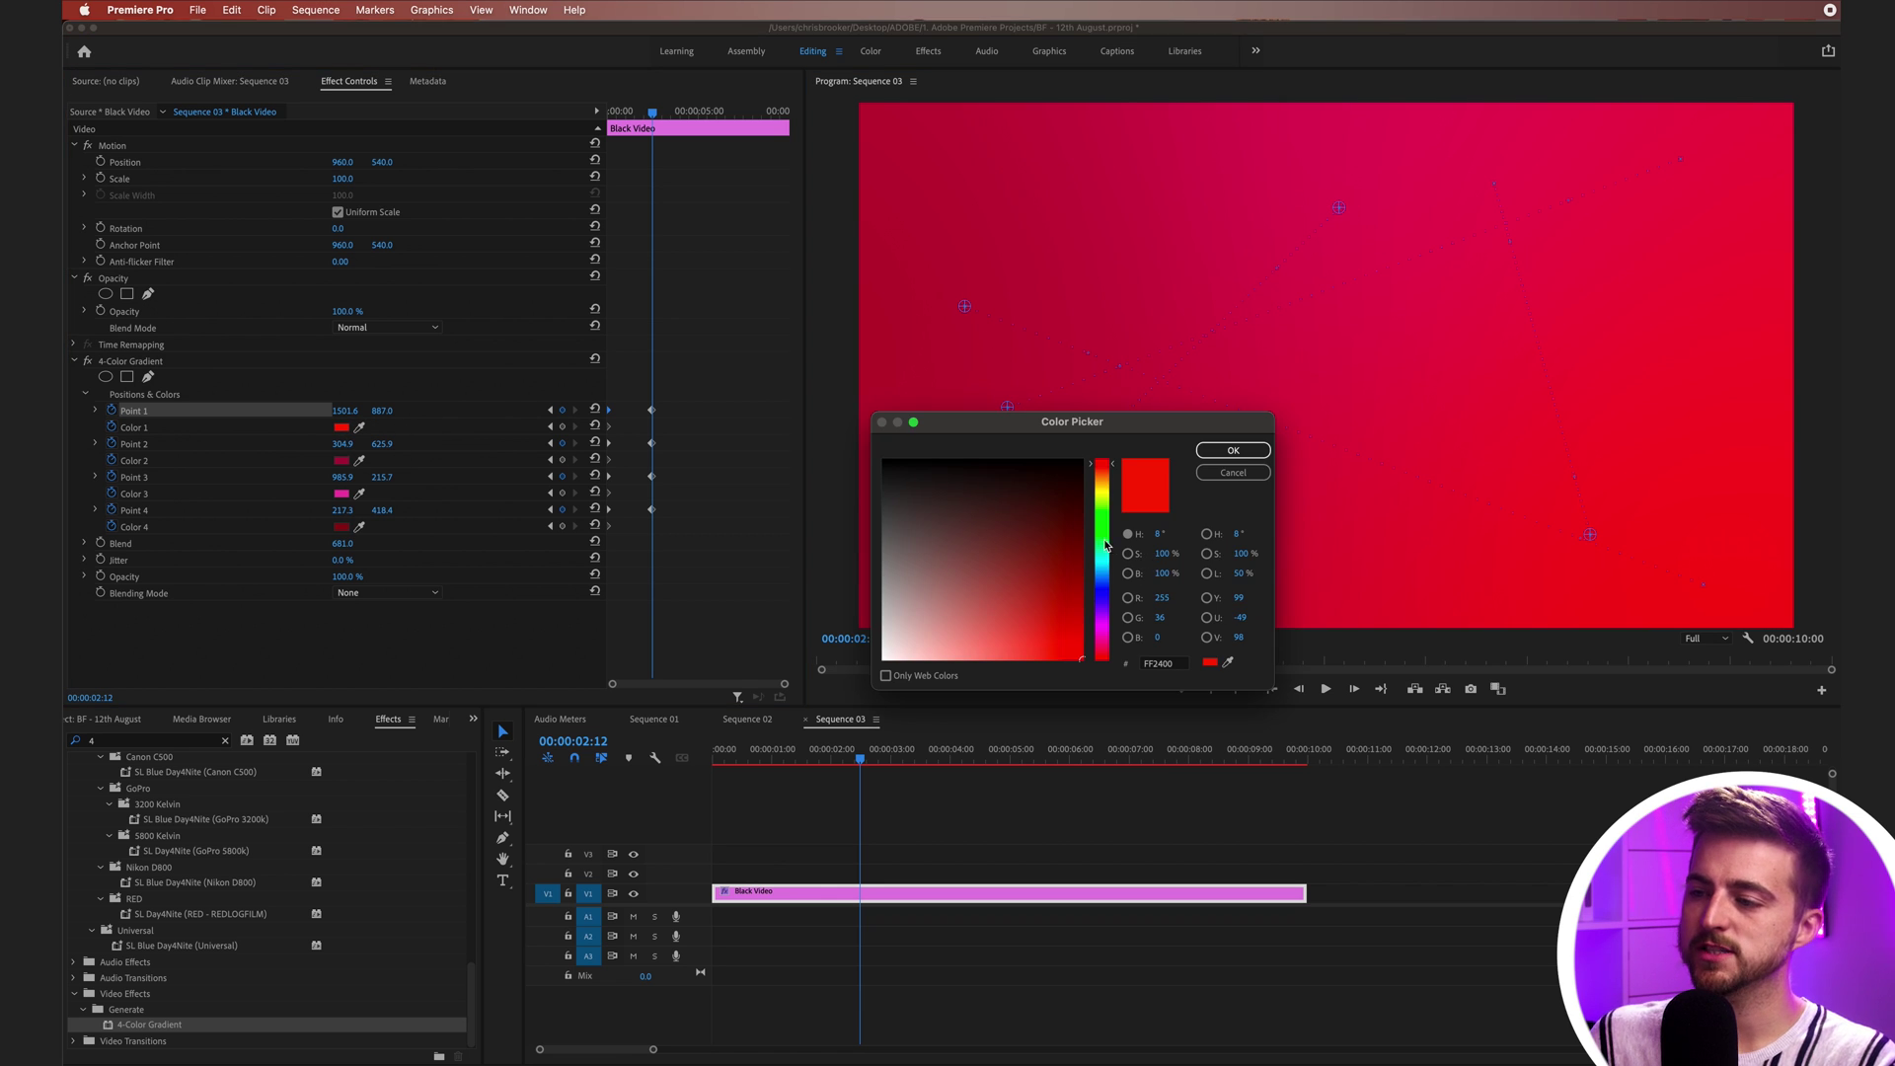
drag(1106, 545, 1103, 615)
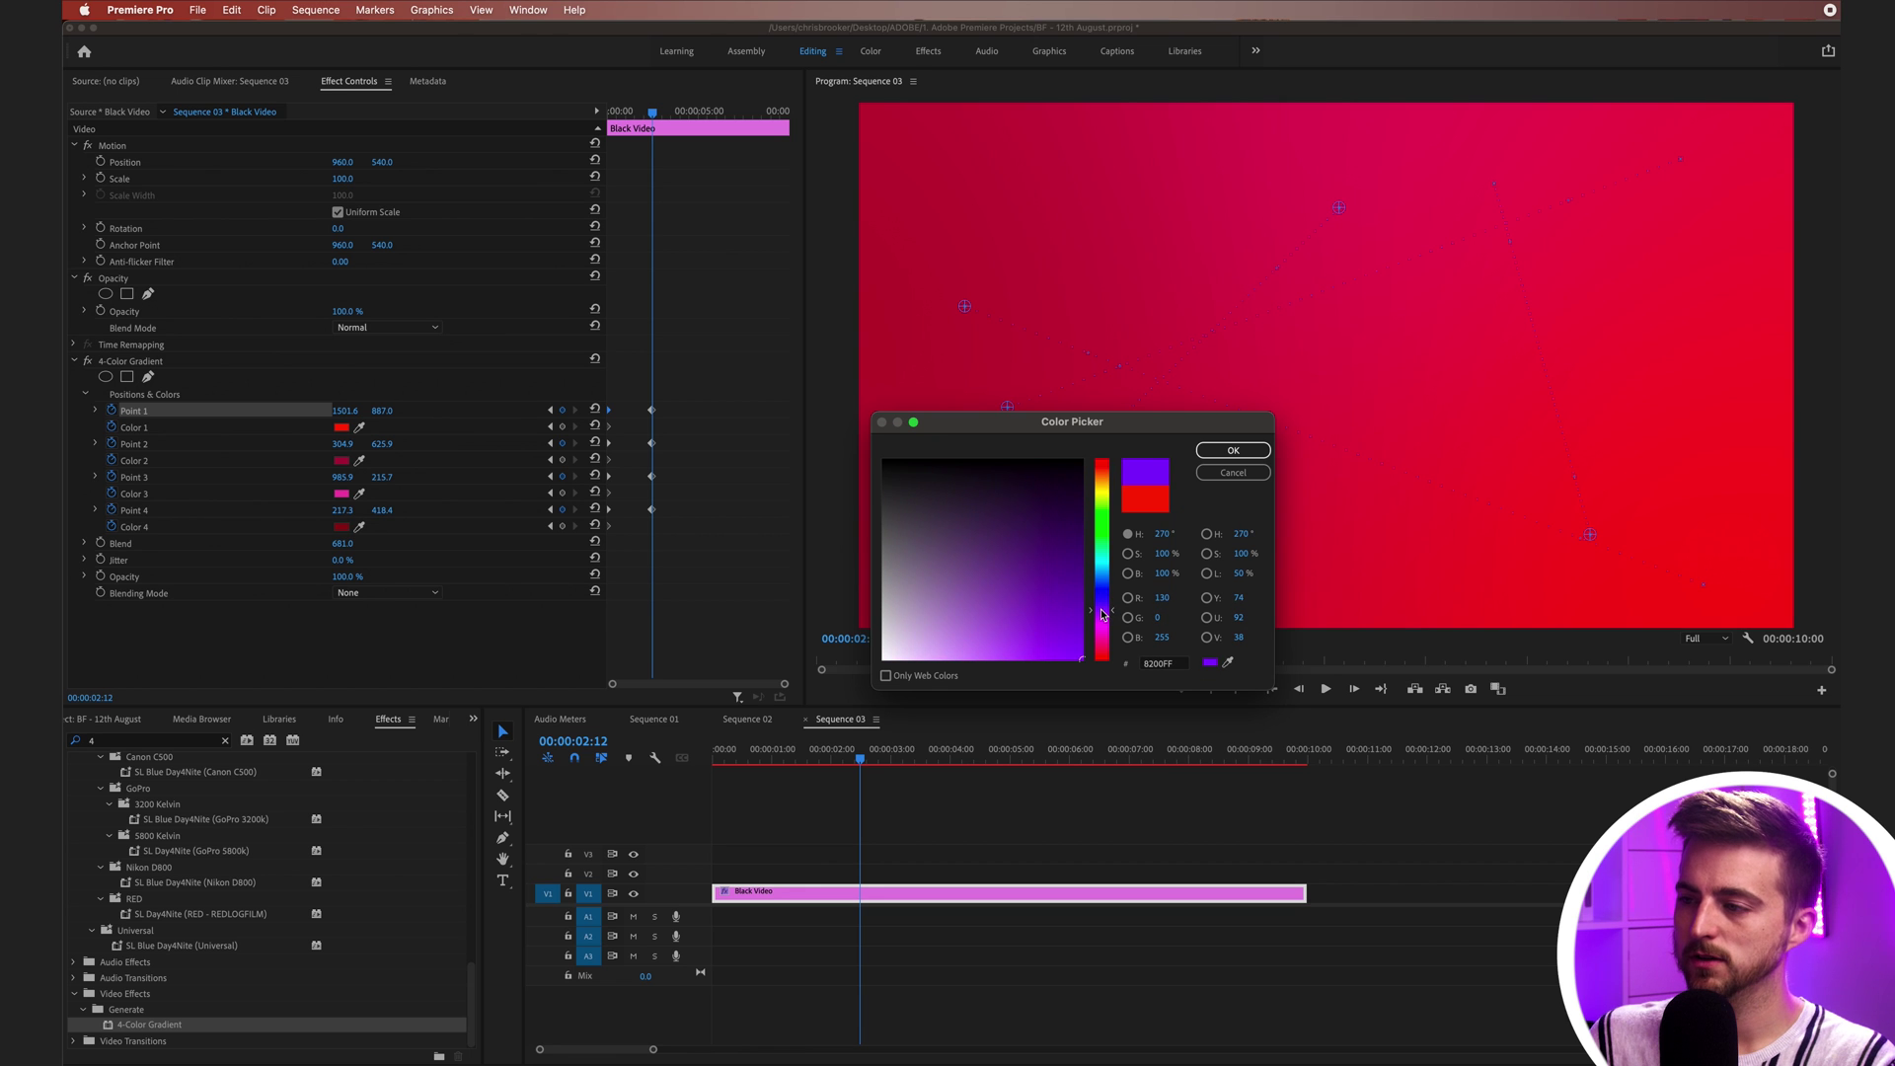
click(1233, 450)
click(342, 461)
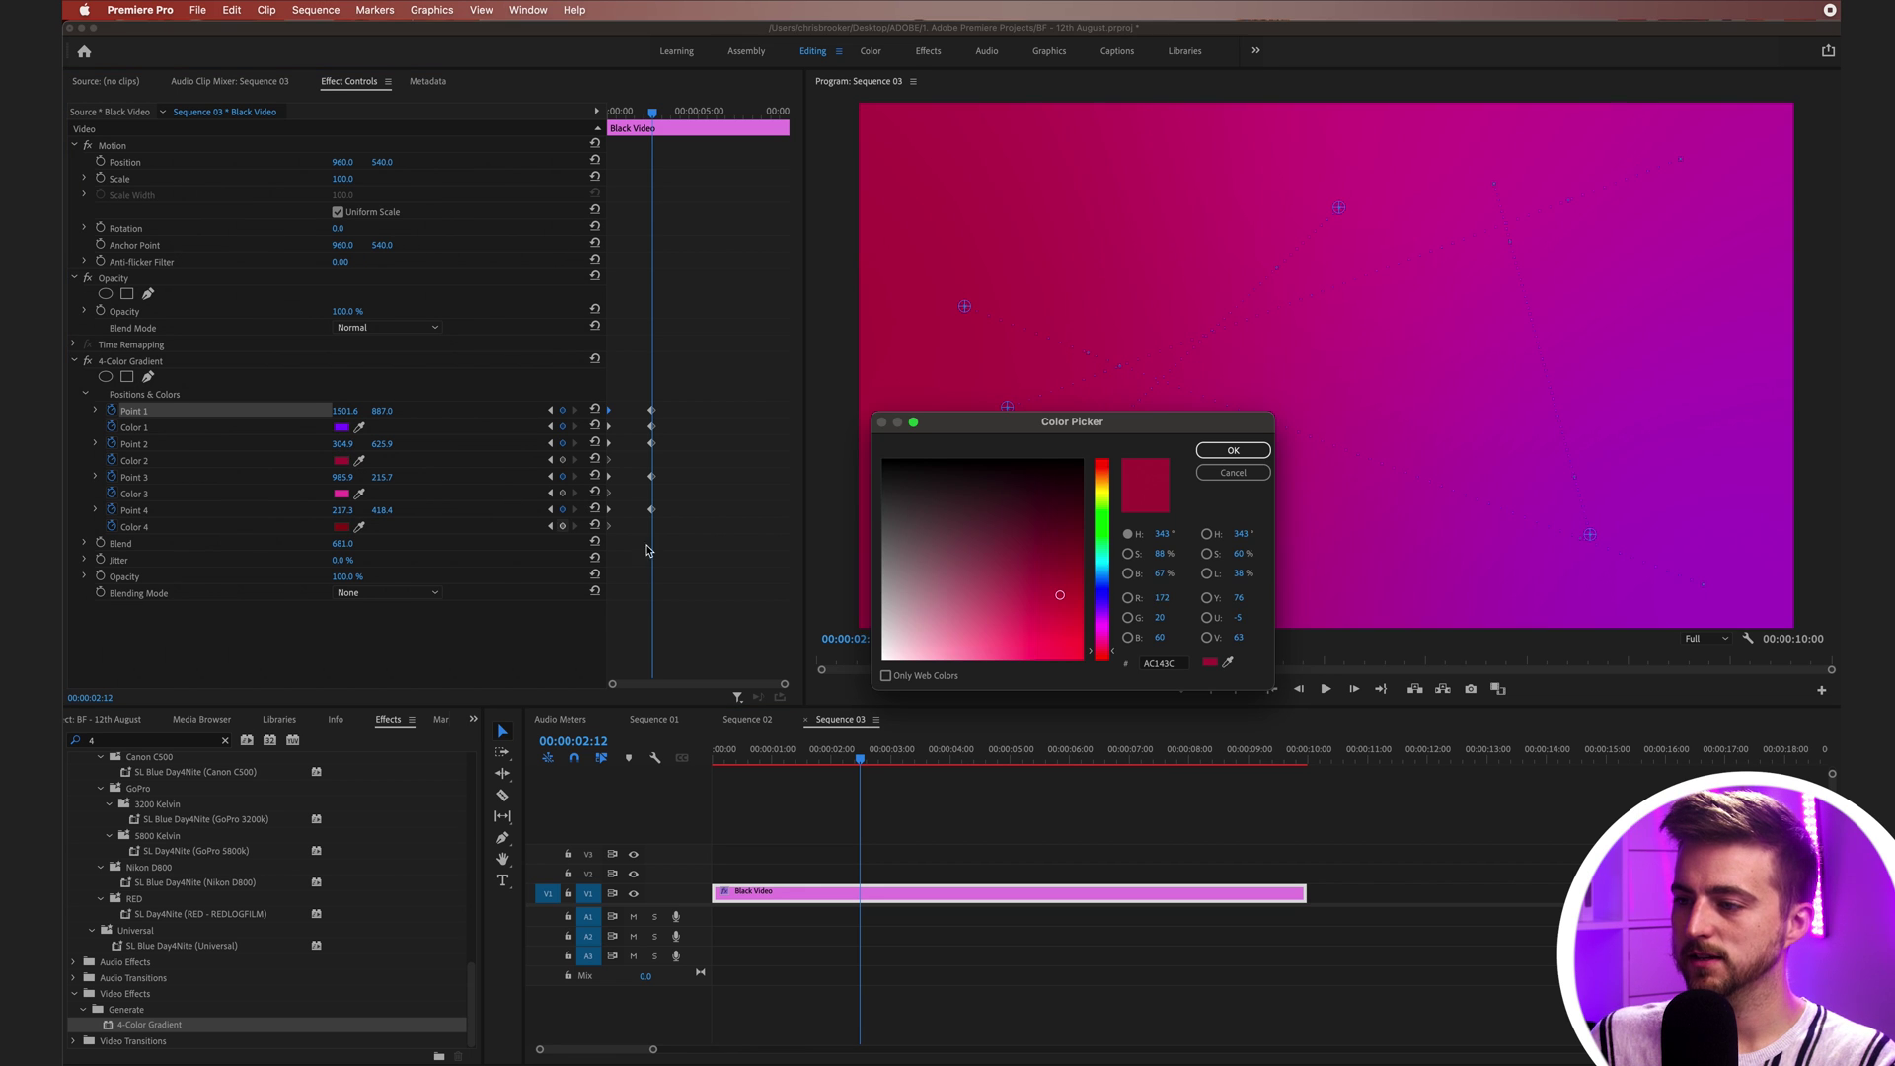
click(1105, 613)
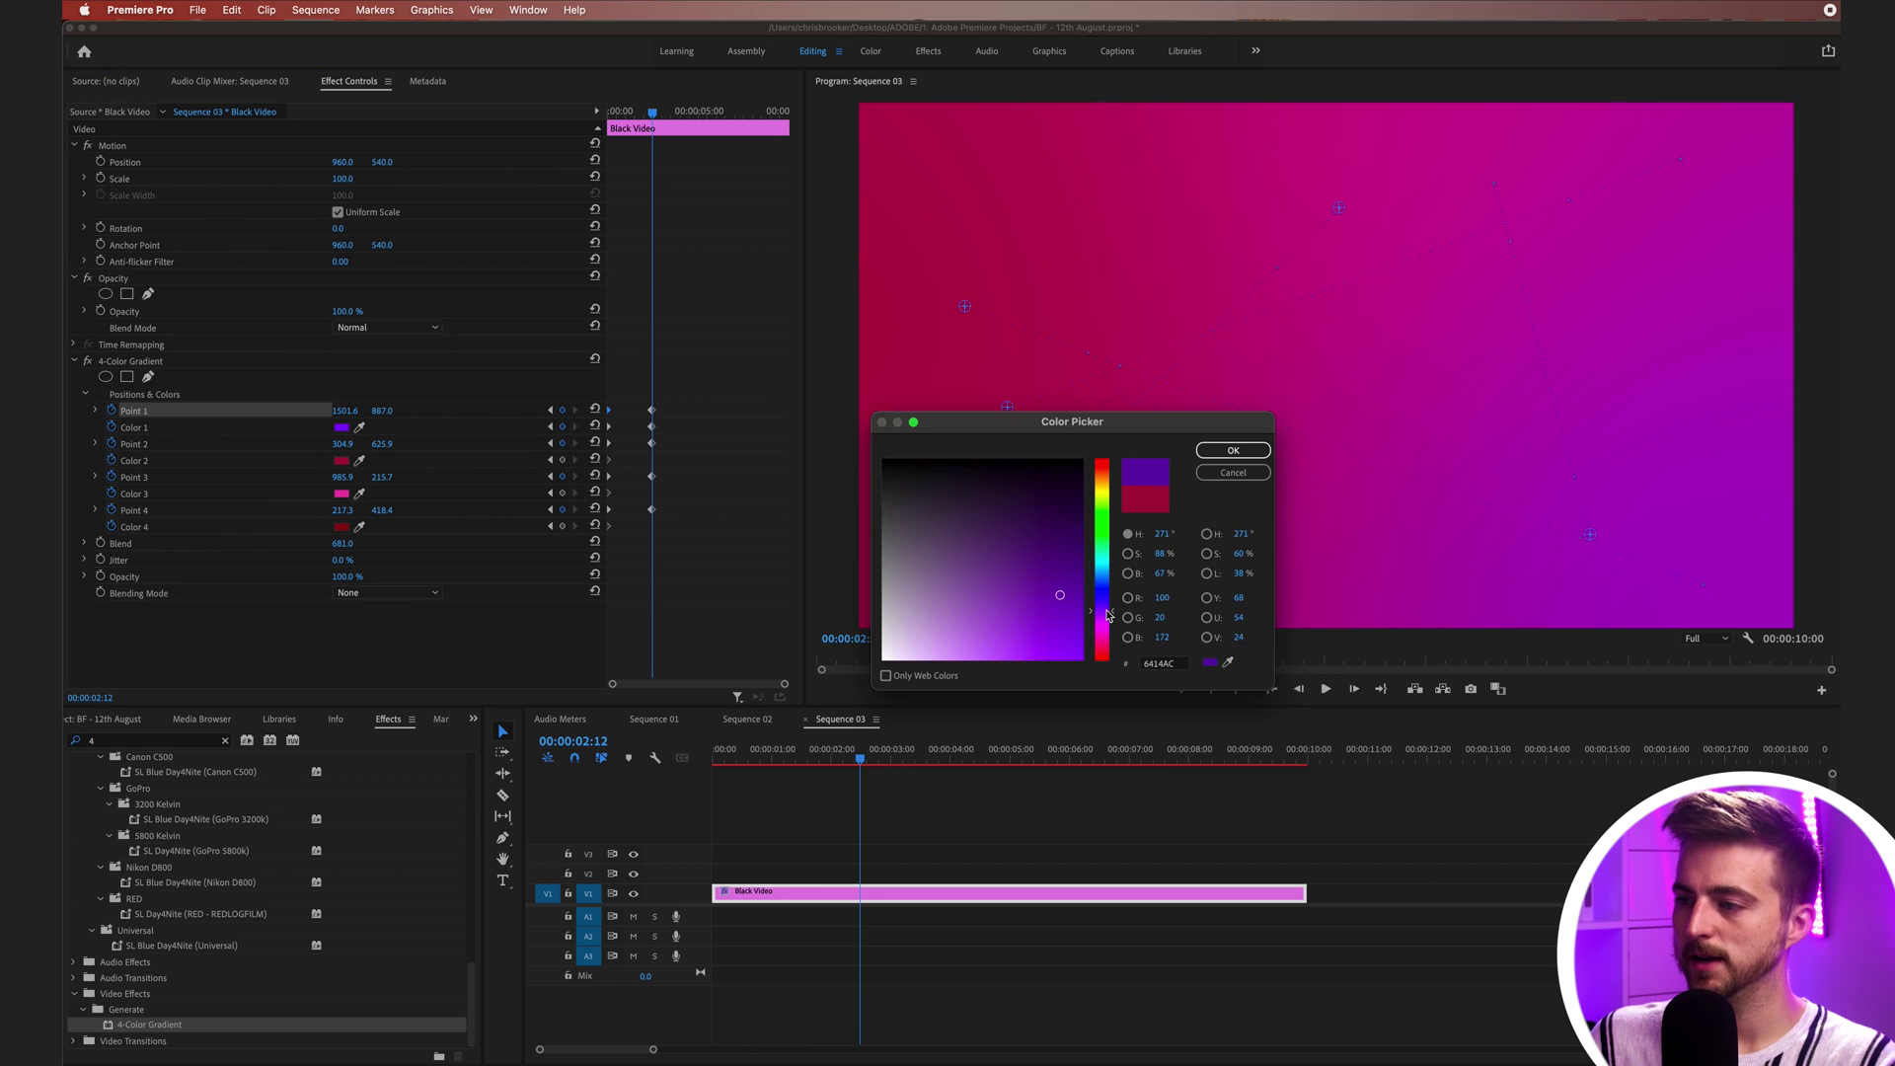
click(1233, 451)
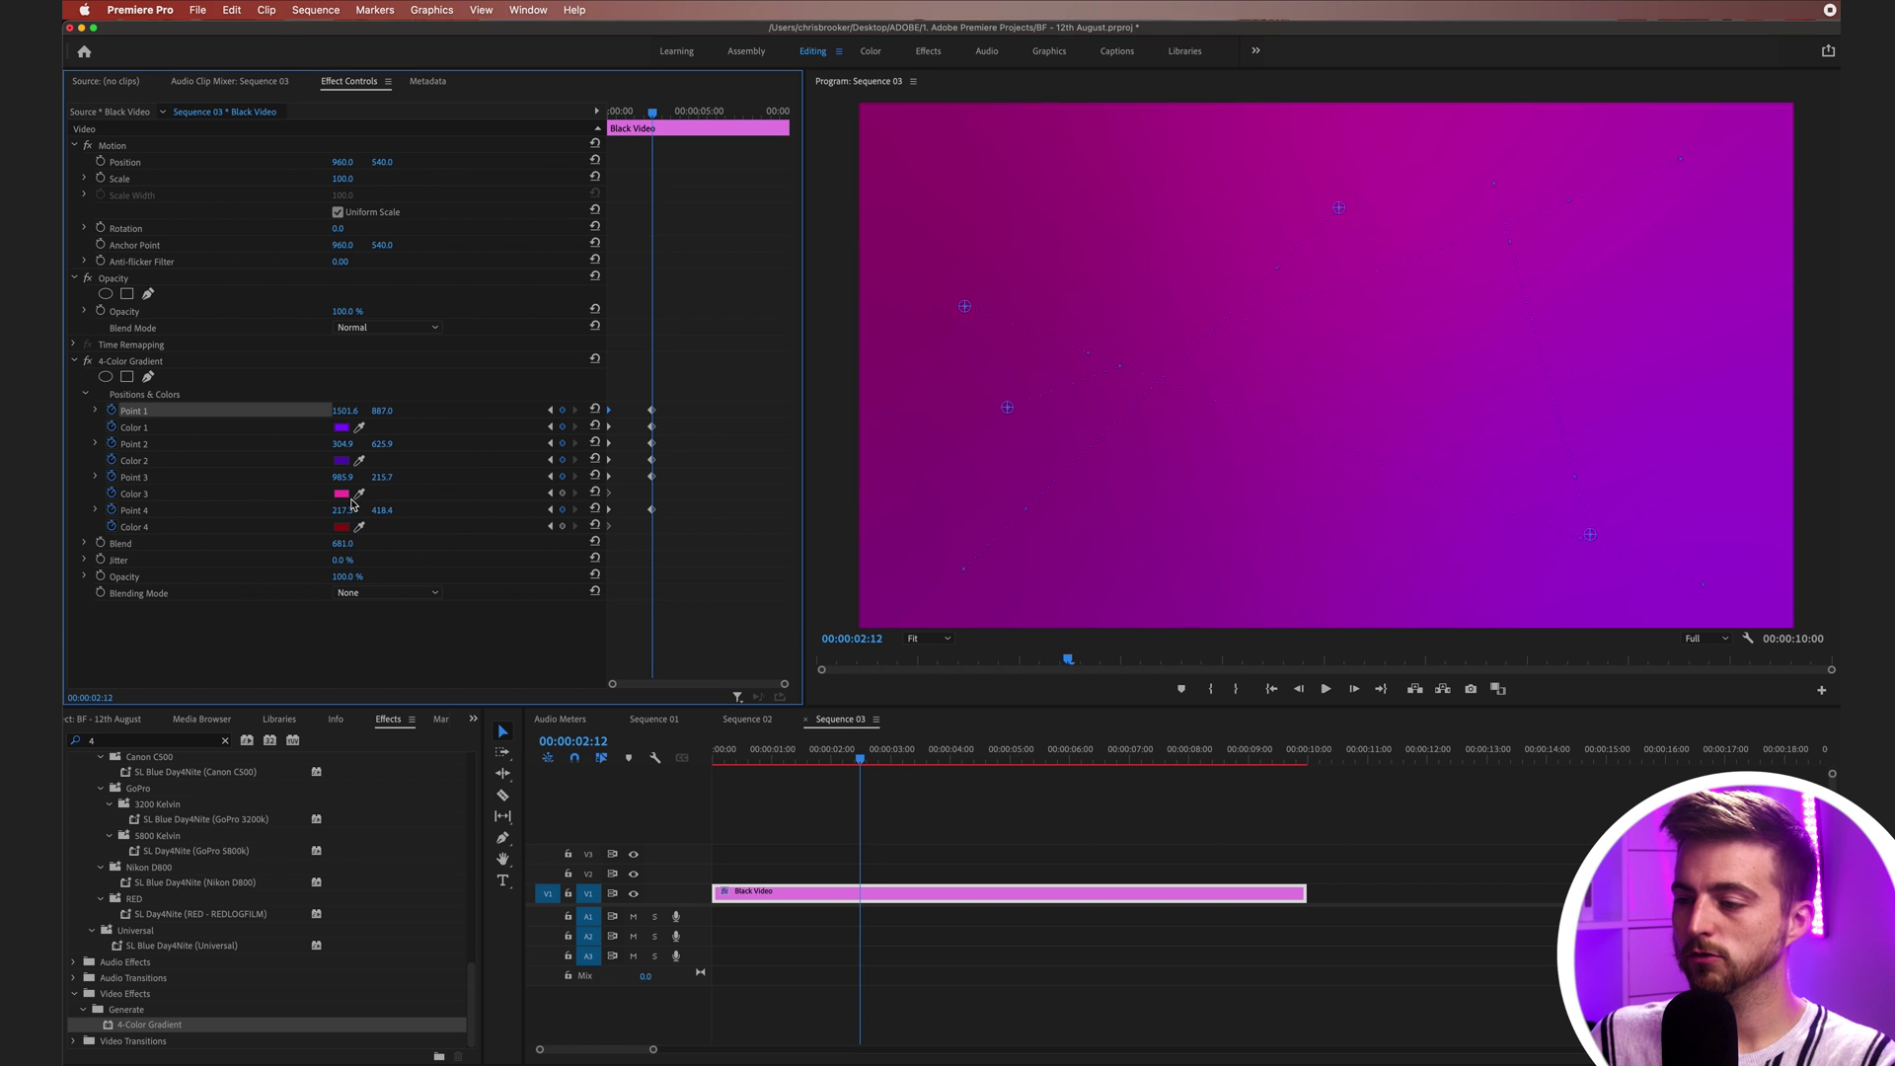
Step: Make Color 3 pink and Color 4 a dark muted purple
click(342, 494)
click(1093, 642)
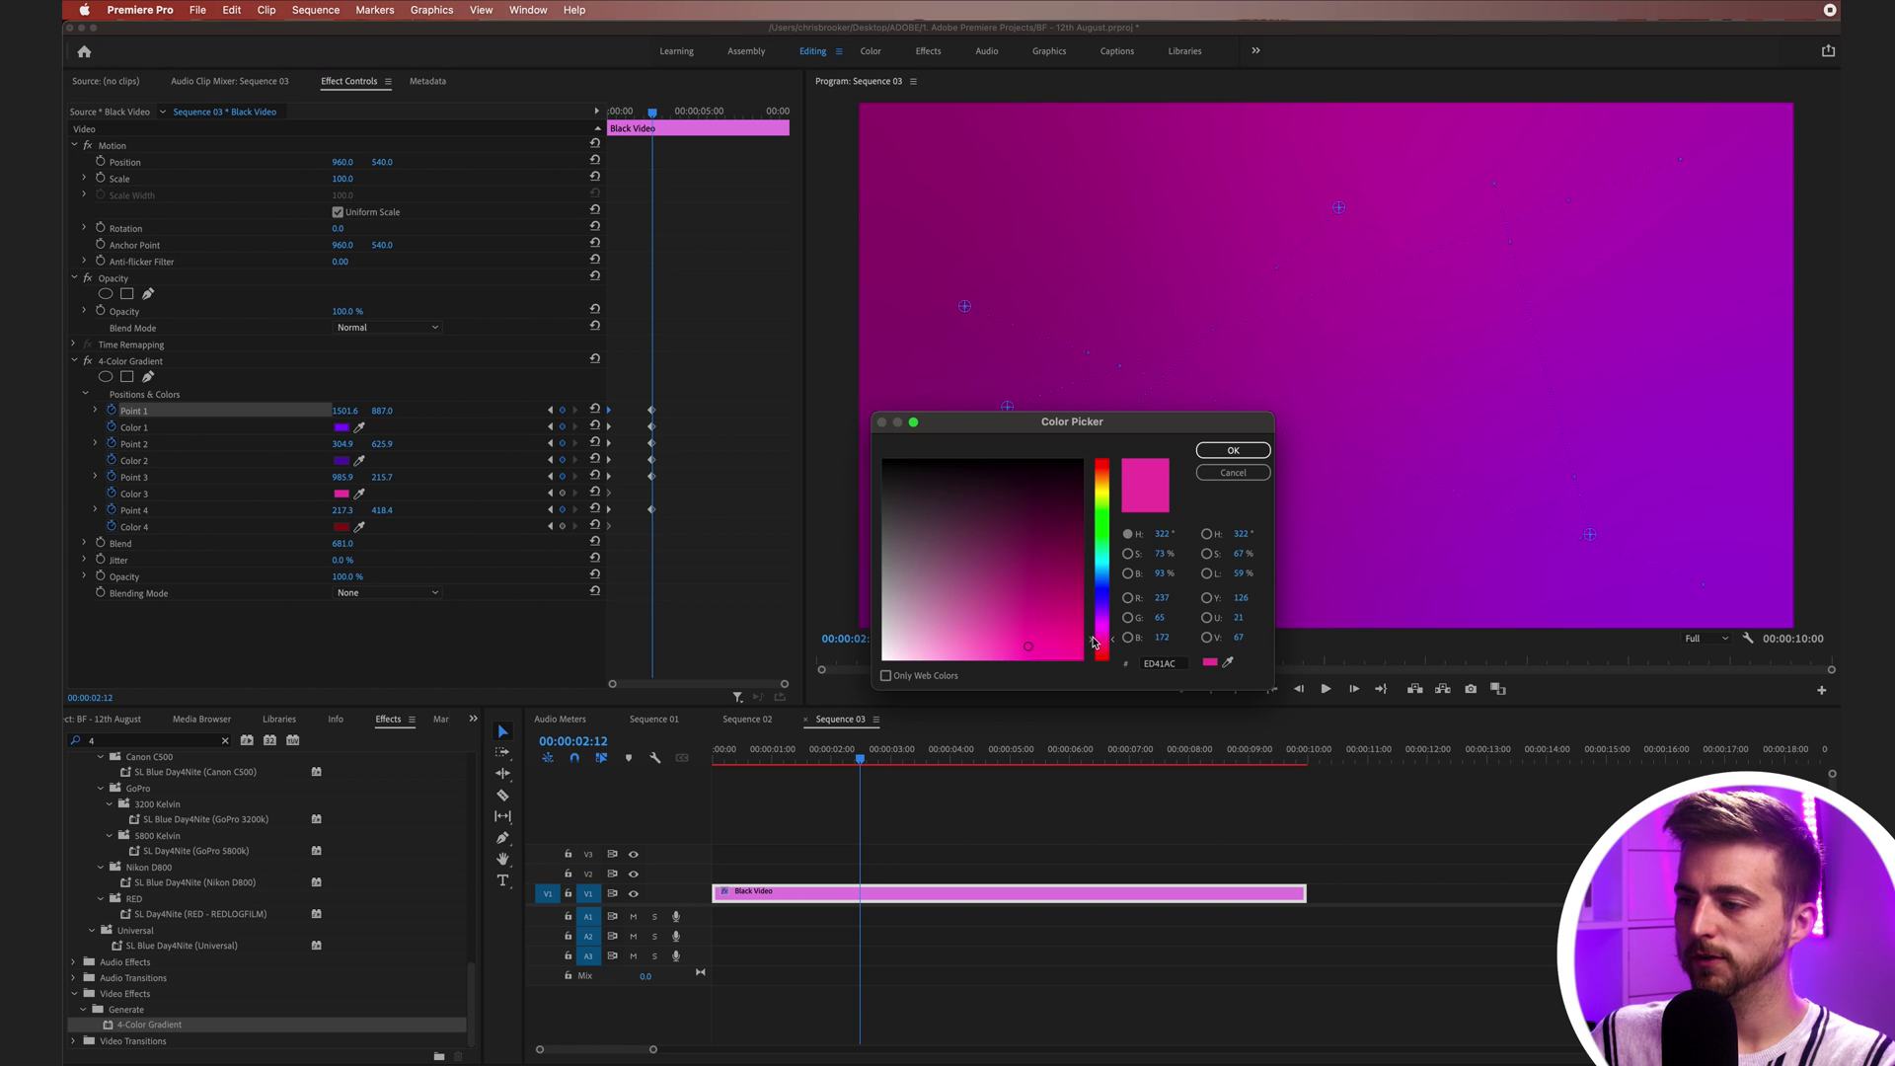
click(1233, 450)
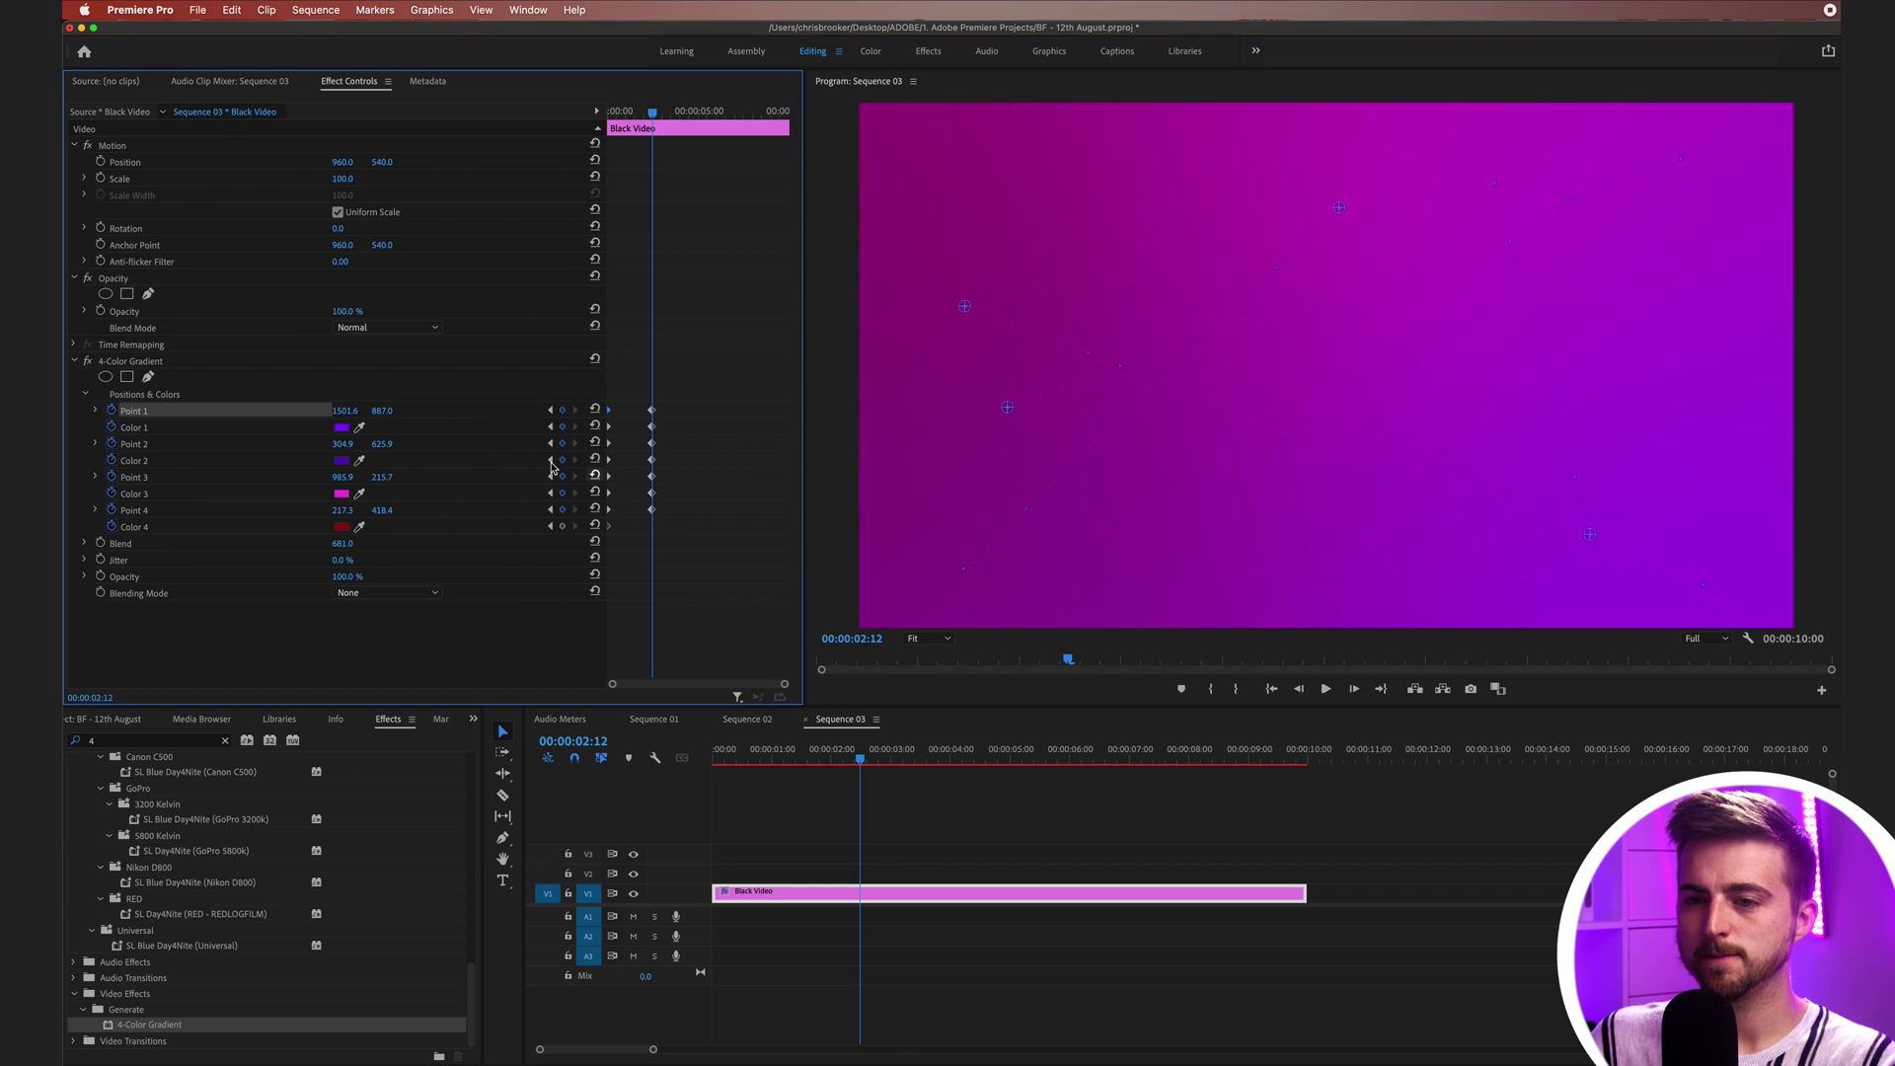
click(347, 528)
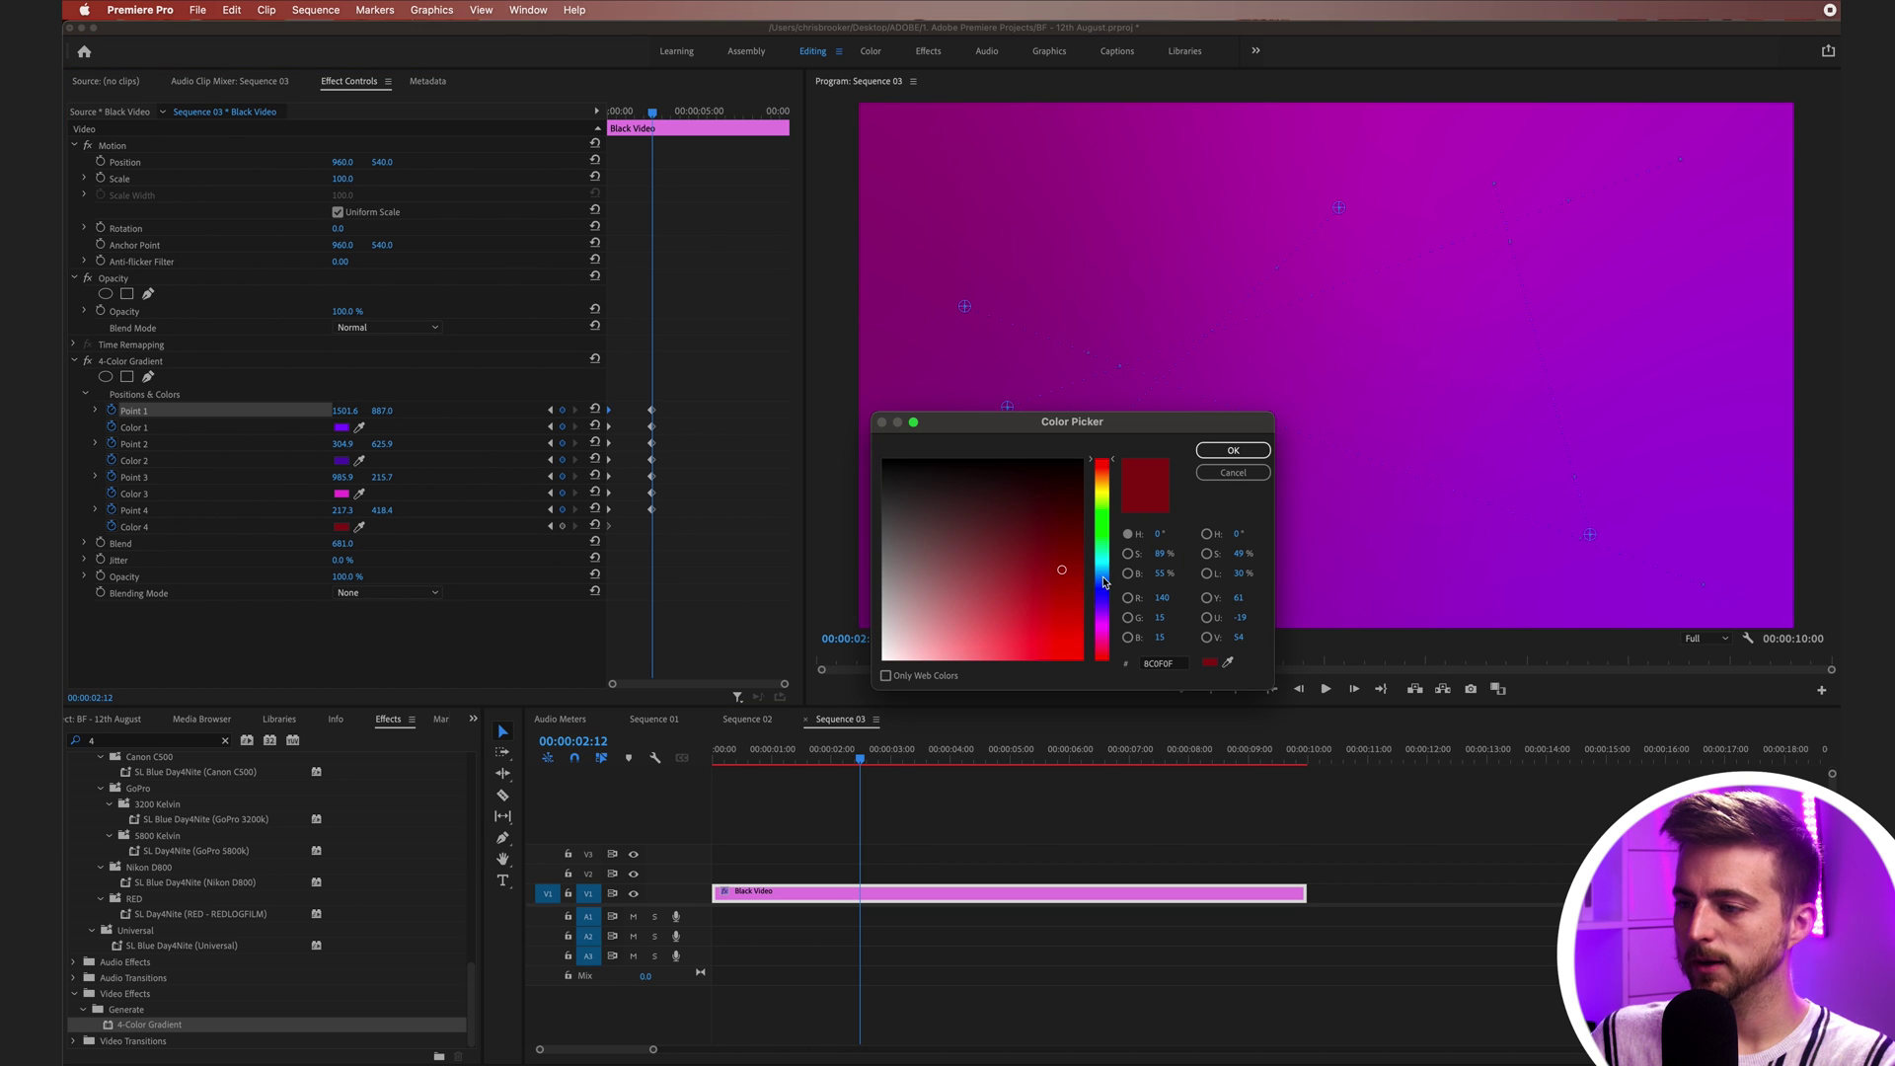
click(1108, 624)
drag(974, 533, 986, 521)
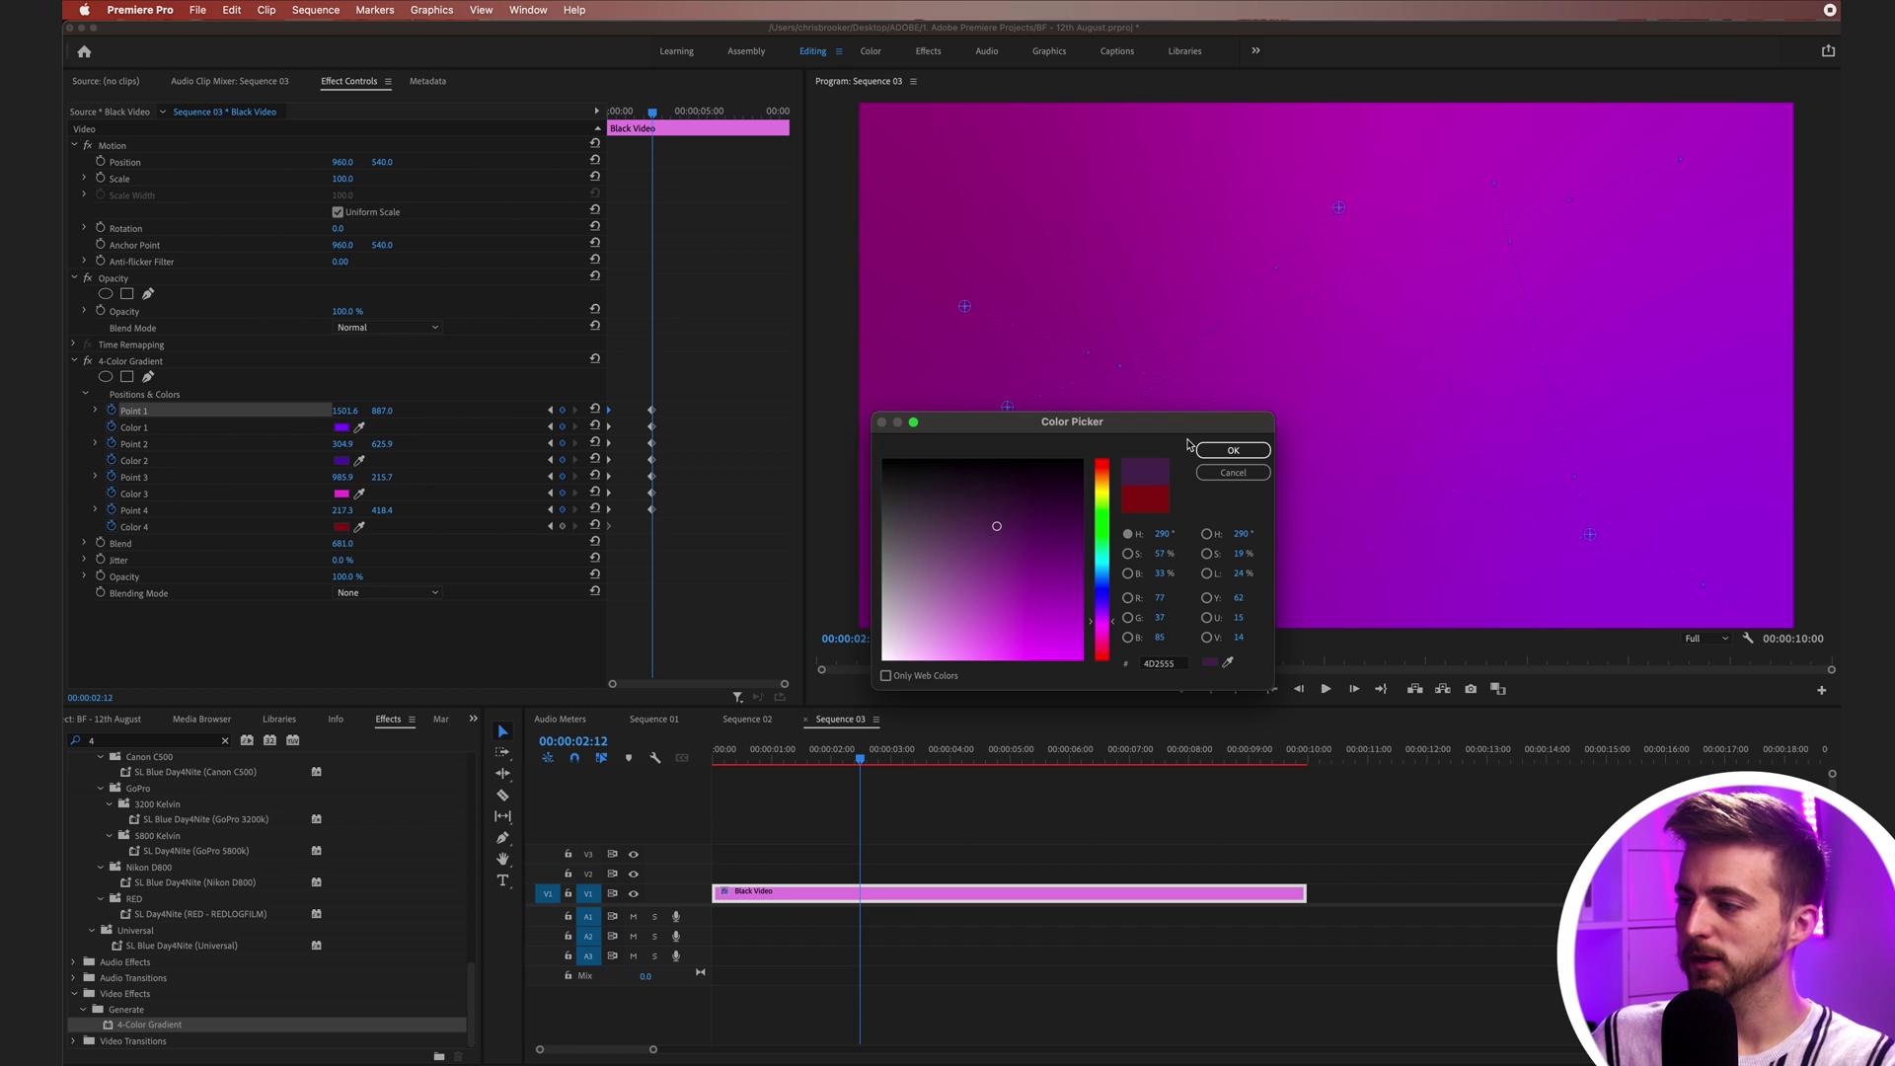
click(1232, 450)
drag(851, 753, 550, 763)
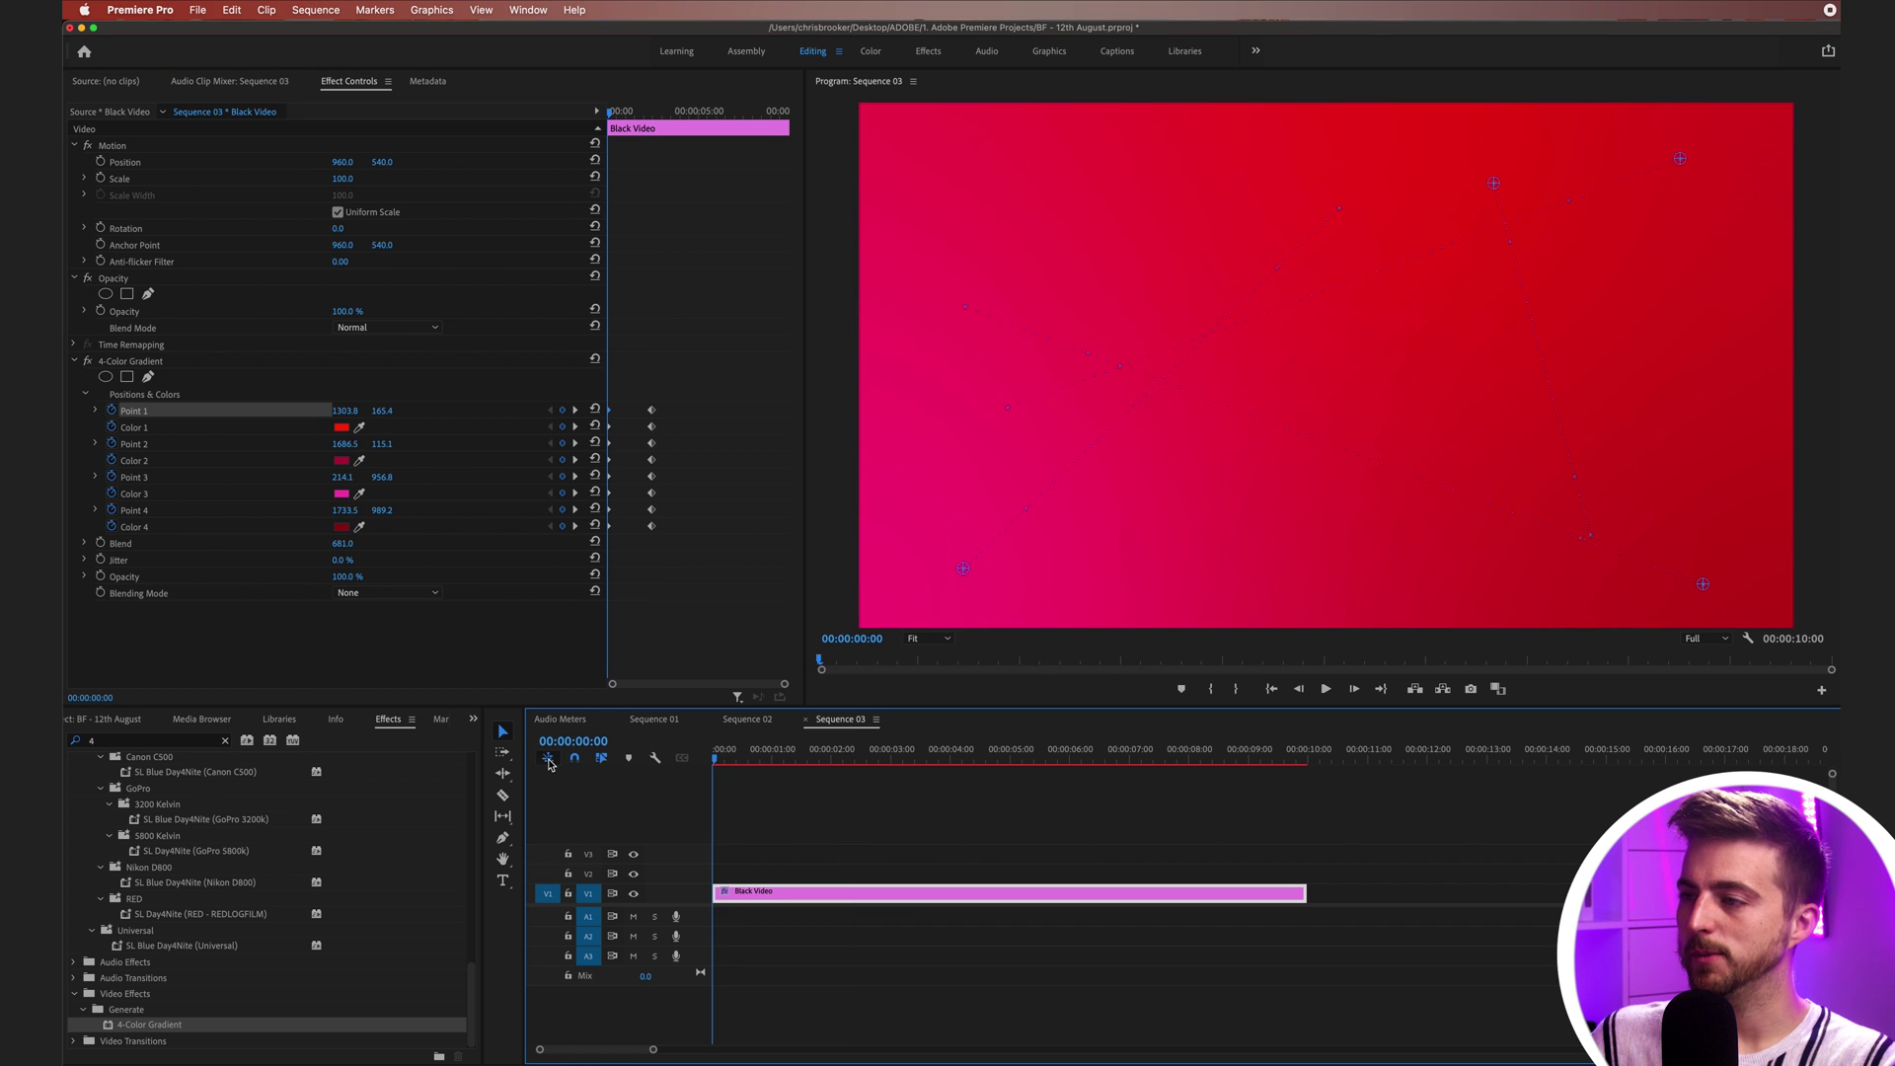
key(space)
key(space)
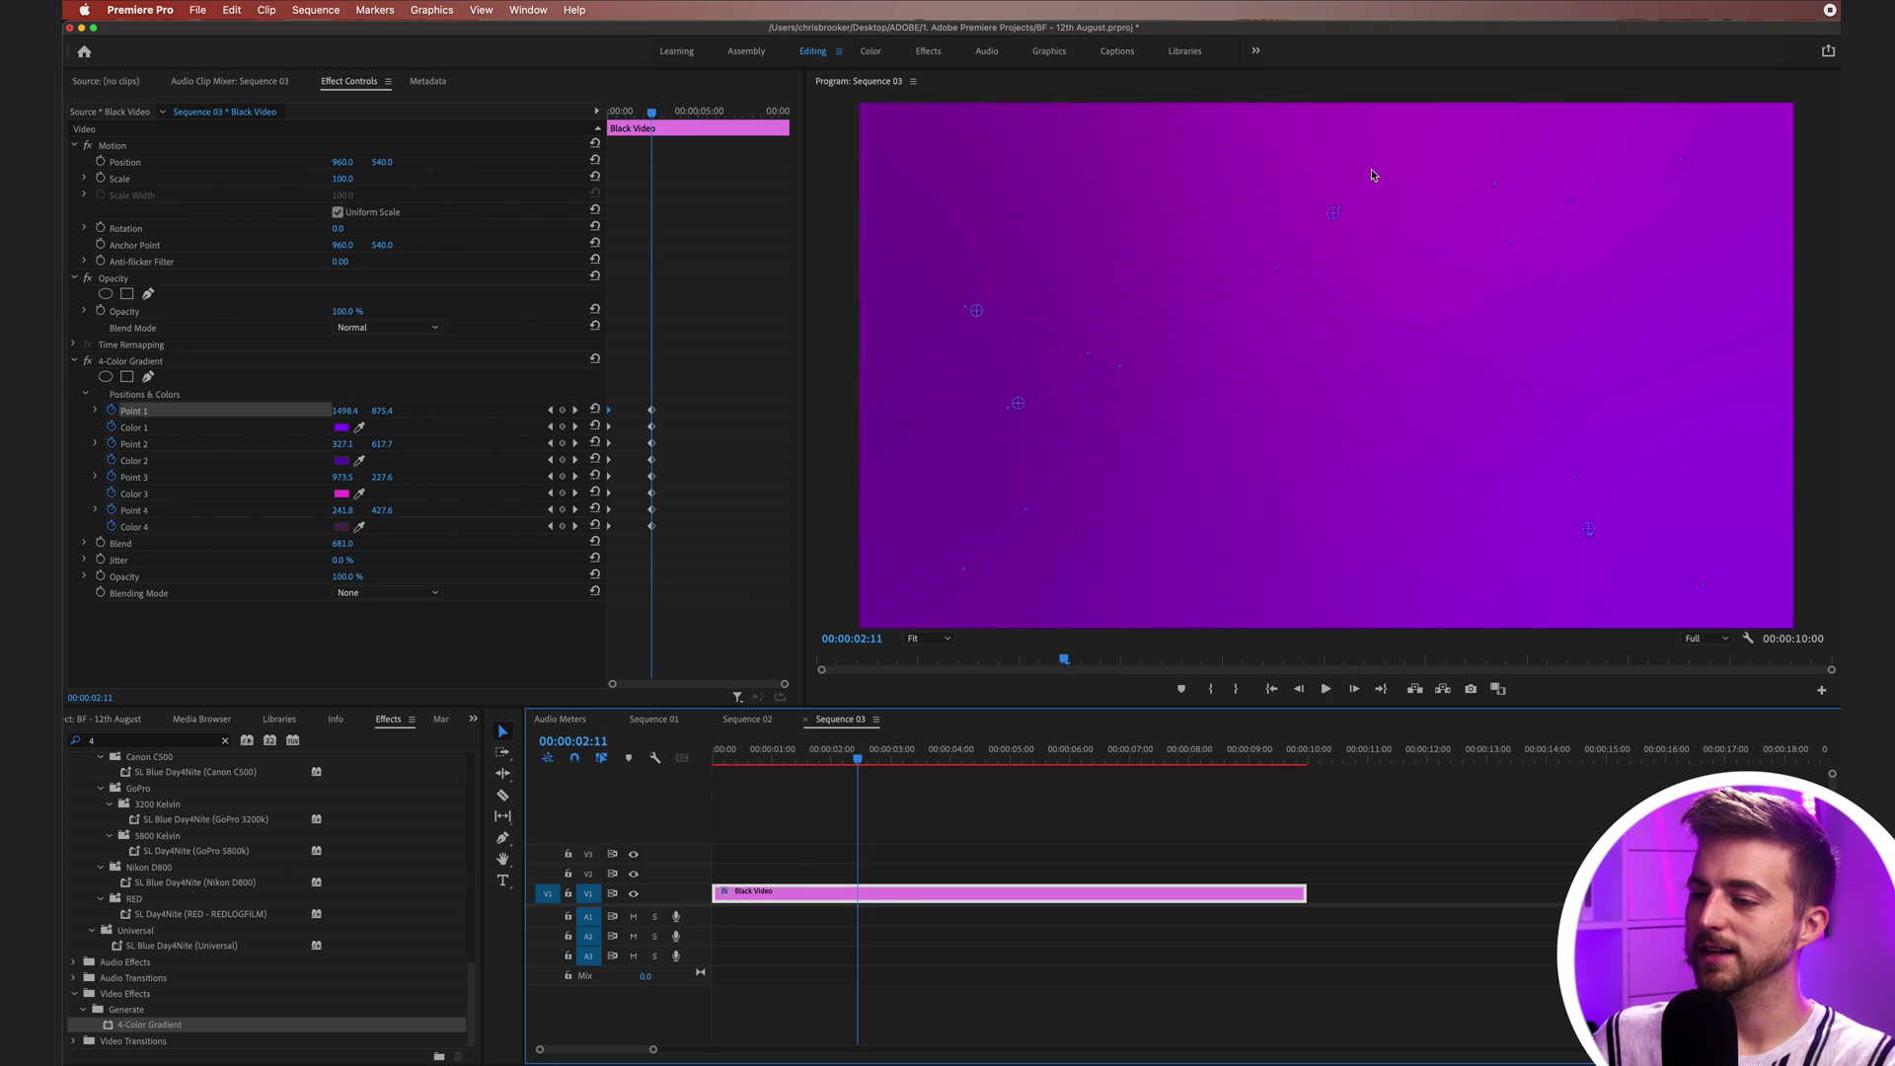
key(space)
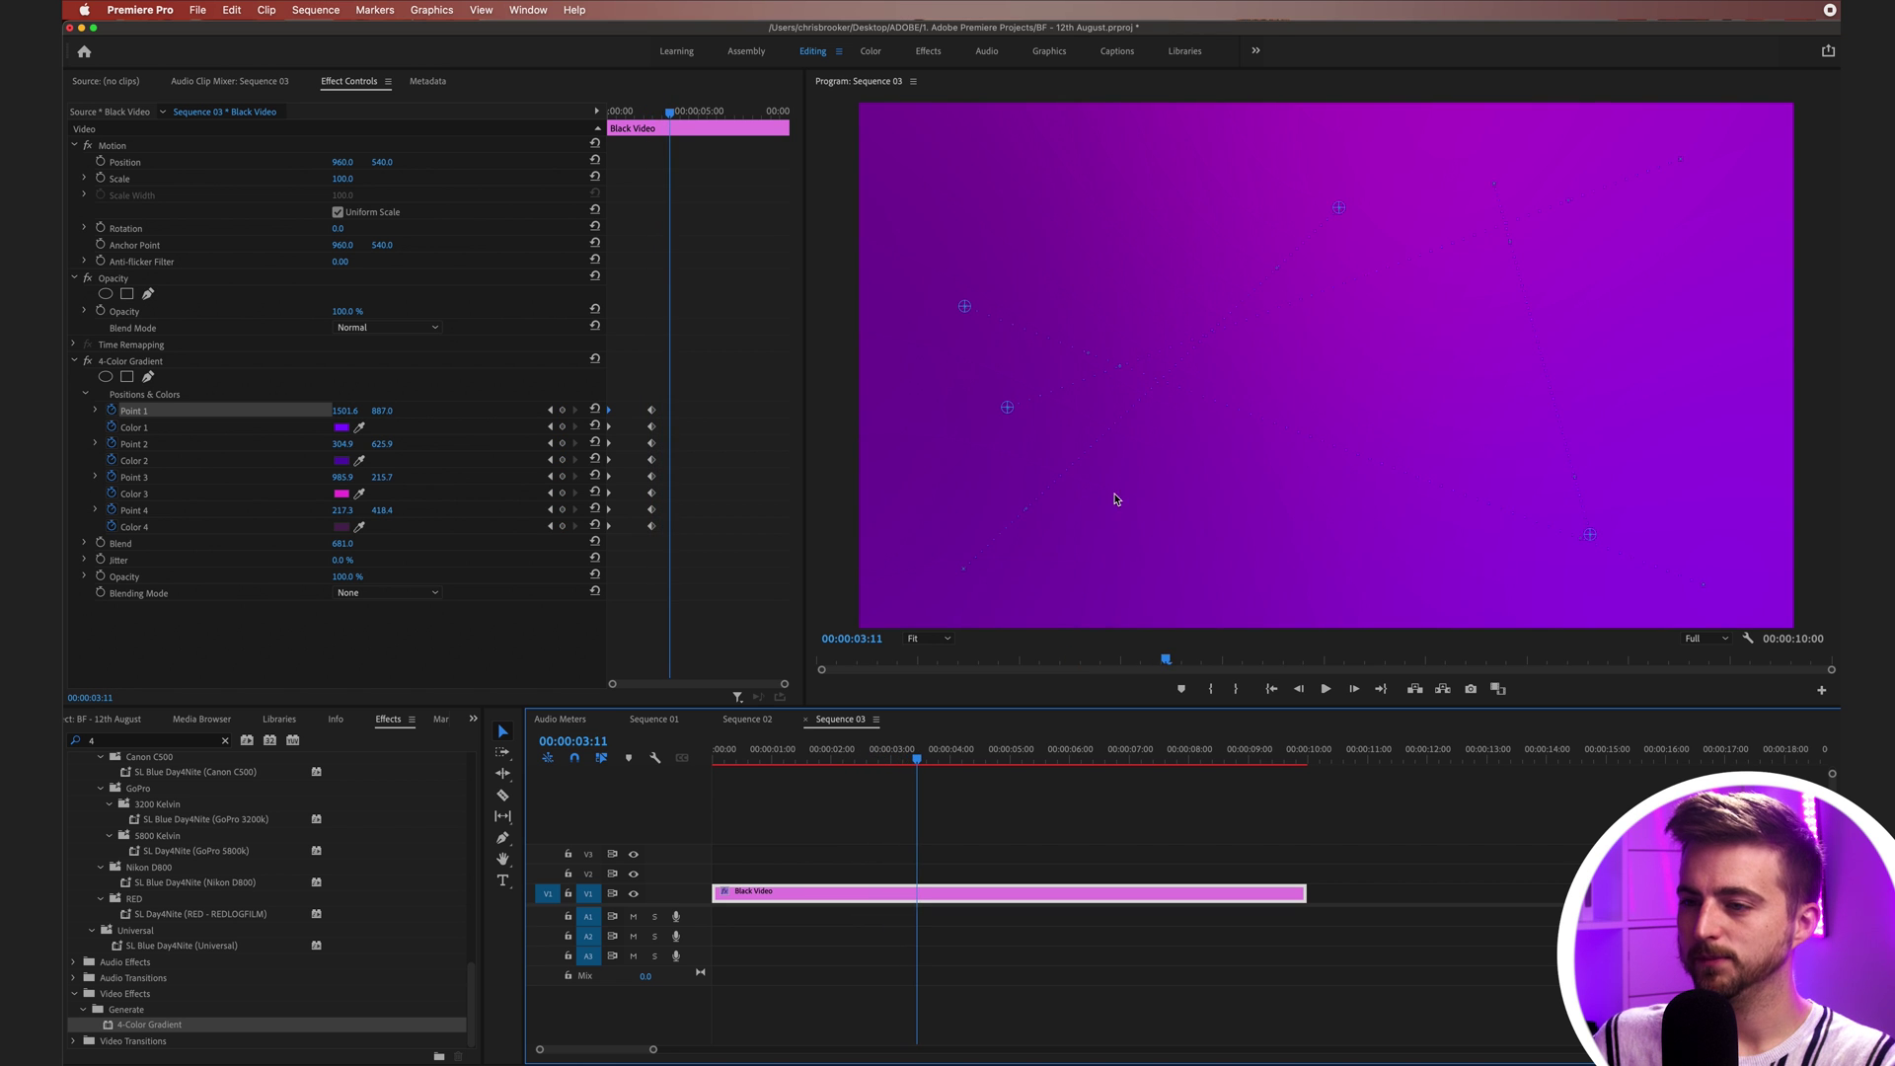
key(Home)
key(space)
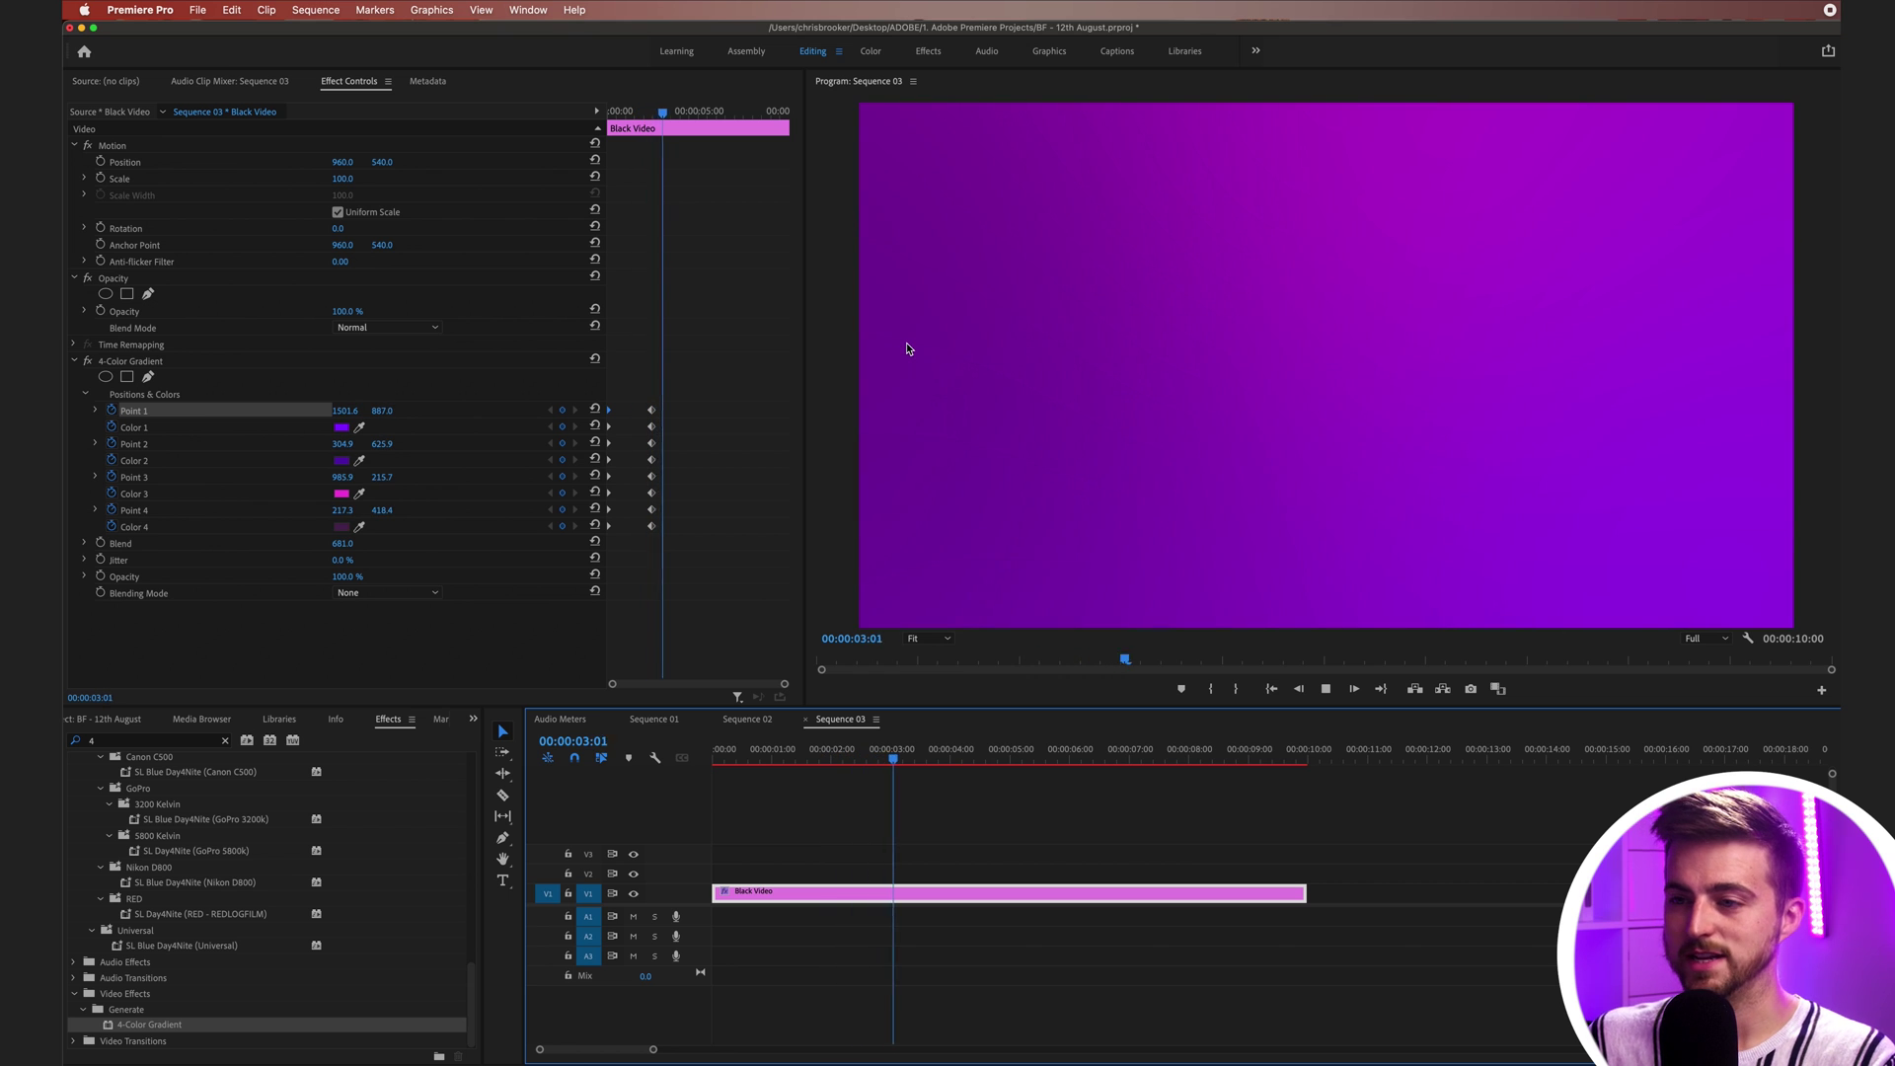
key(space)
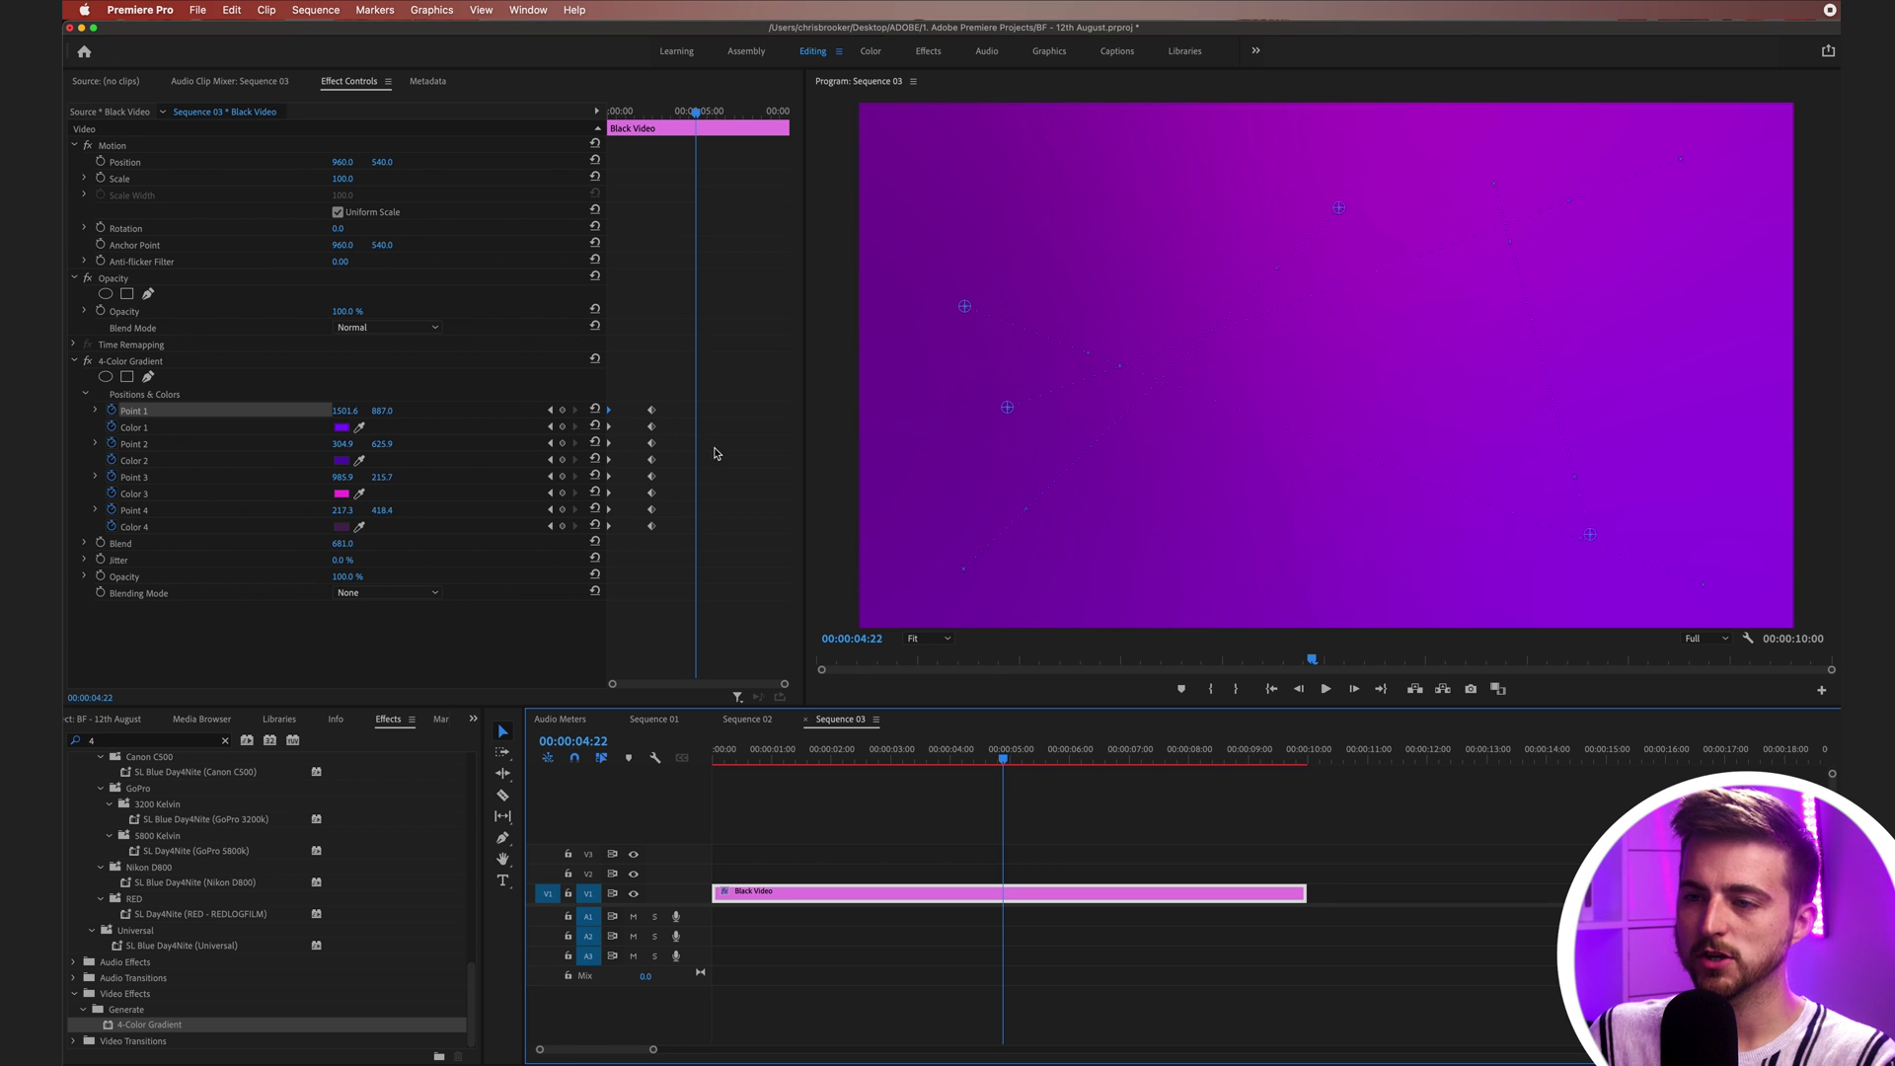
Step: Select the gradient keyframes and paste copies at 00:00:05:00 and again near 00:00:09:22
drag(674, 372, 582, 557)
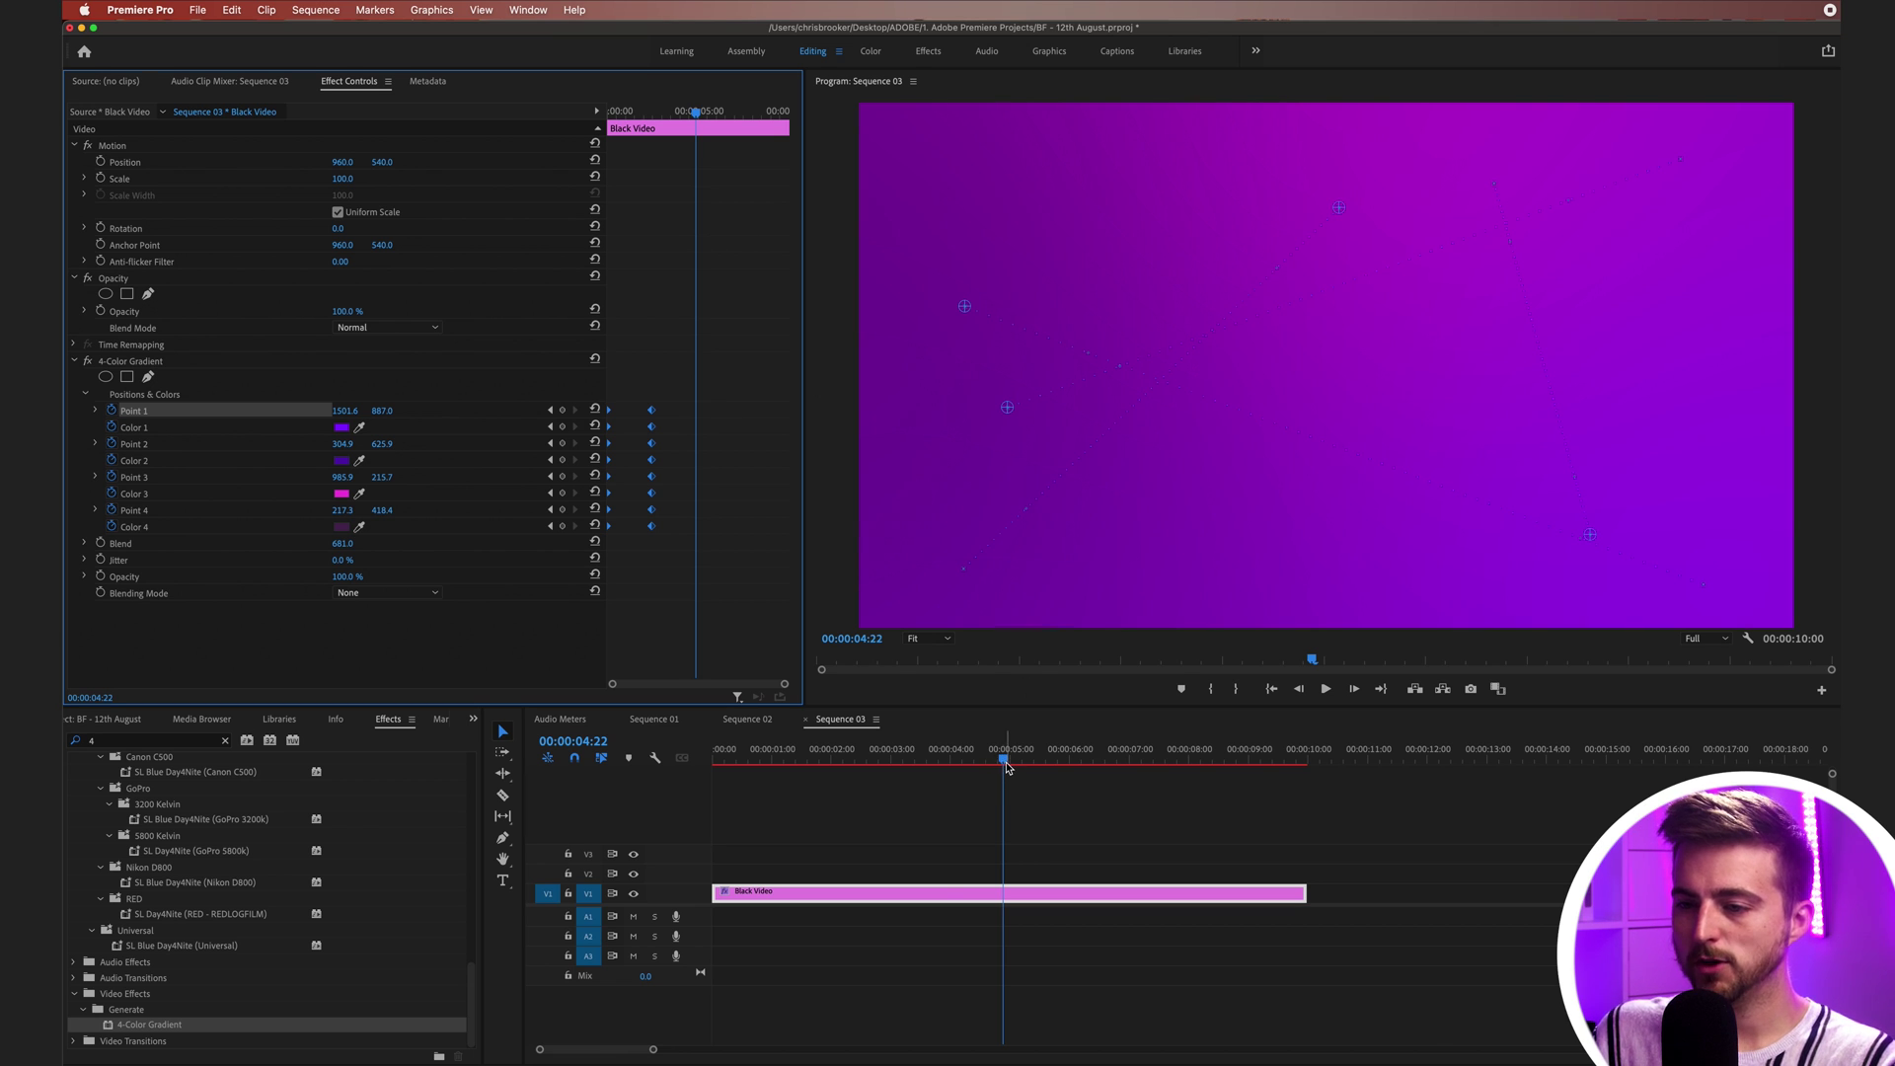
drag(1007, 767, 1017, 767)
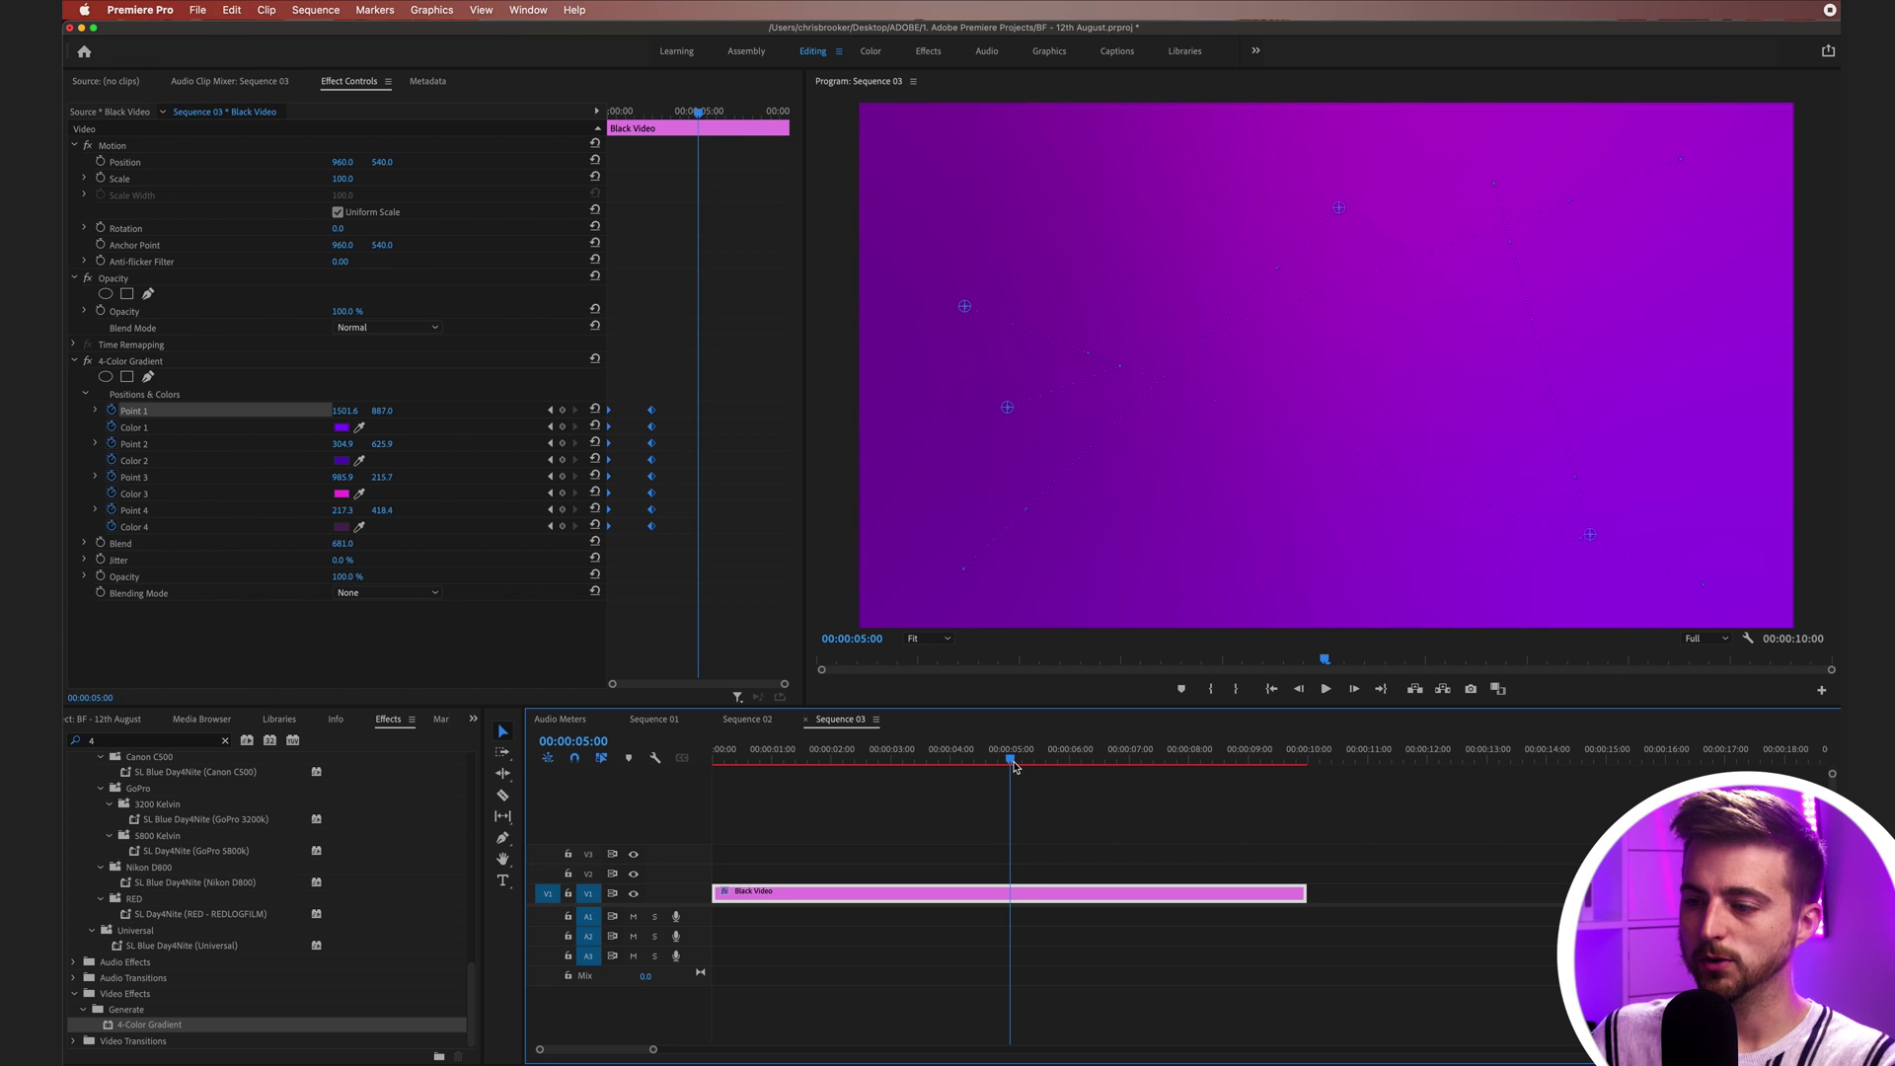
click(760, 441)
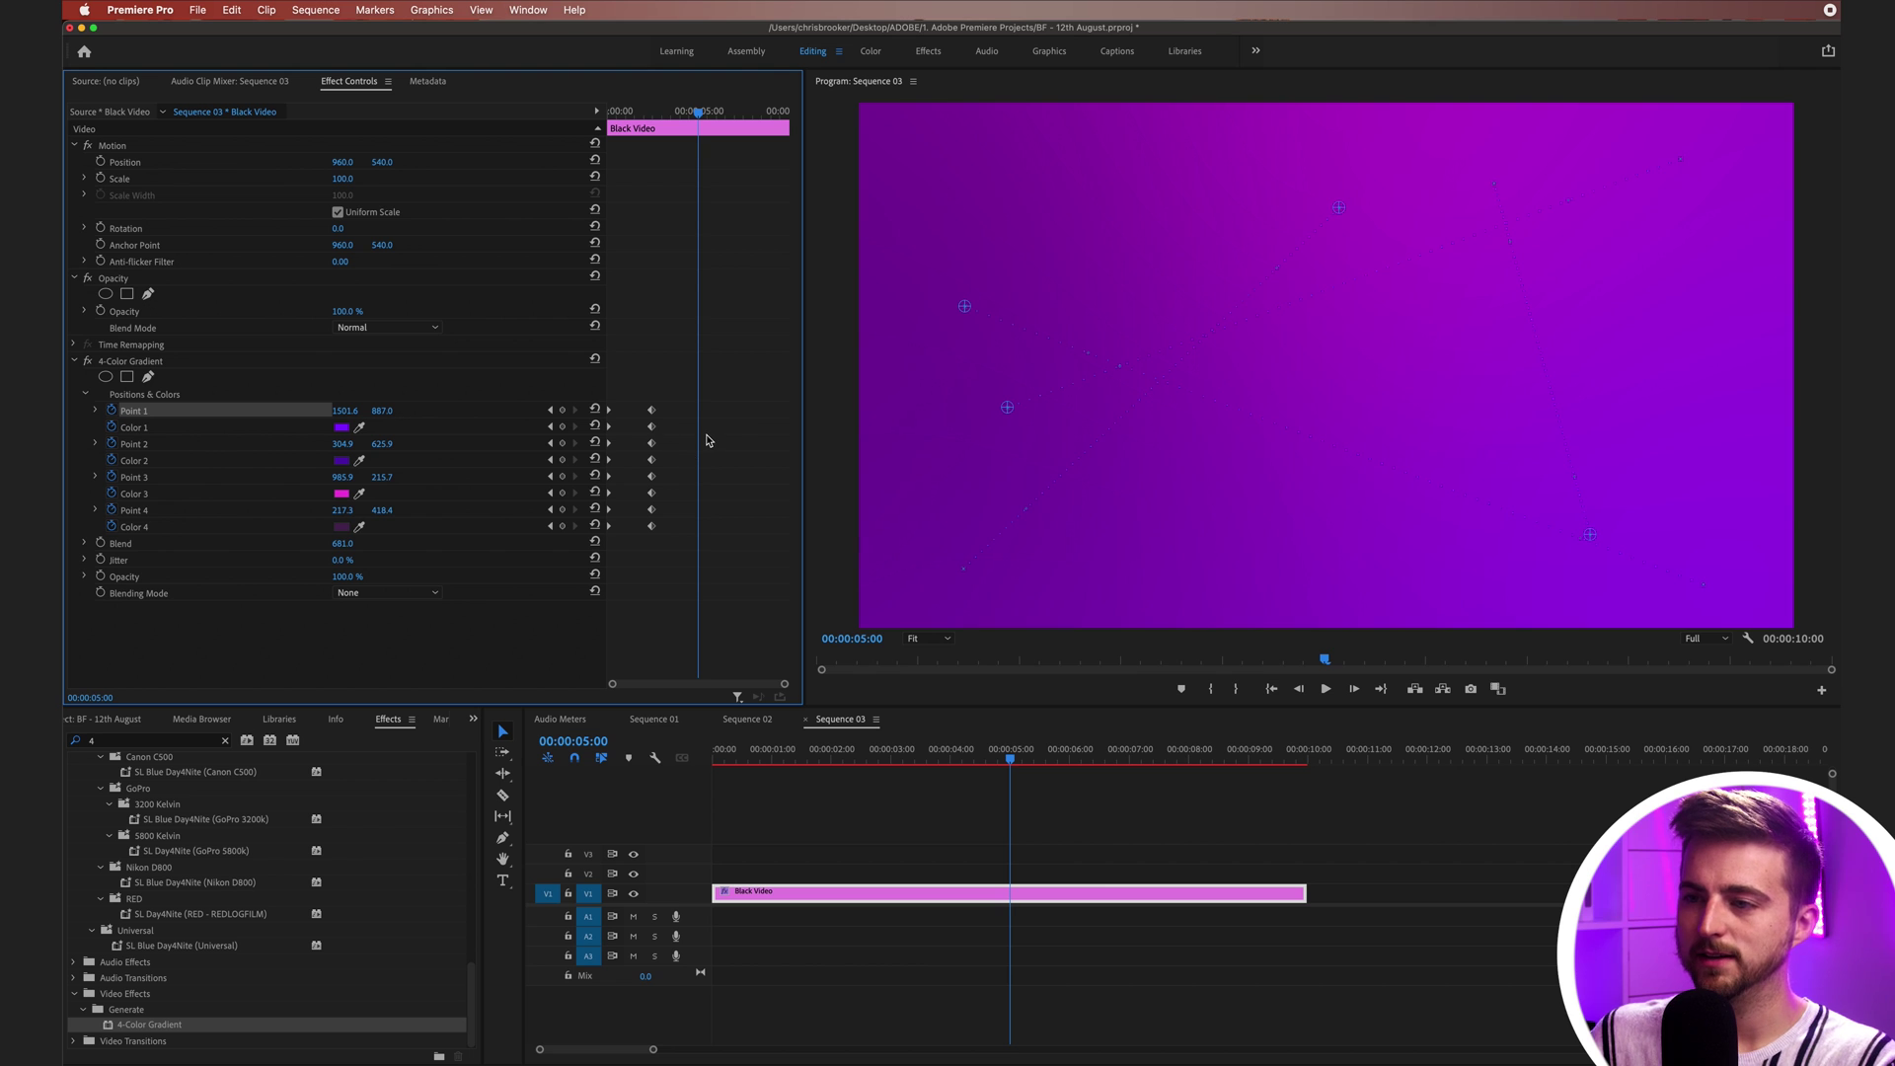
key(super+v)
drag(740, 113, 790, 116)
key(super+v)
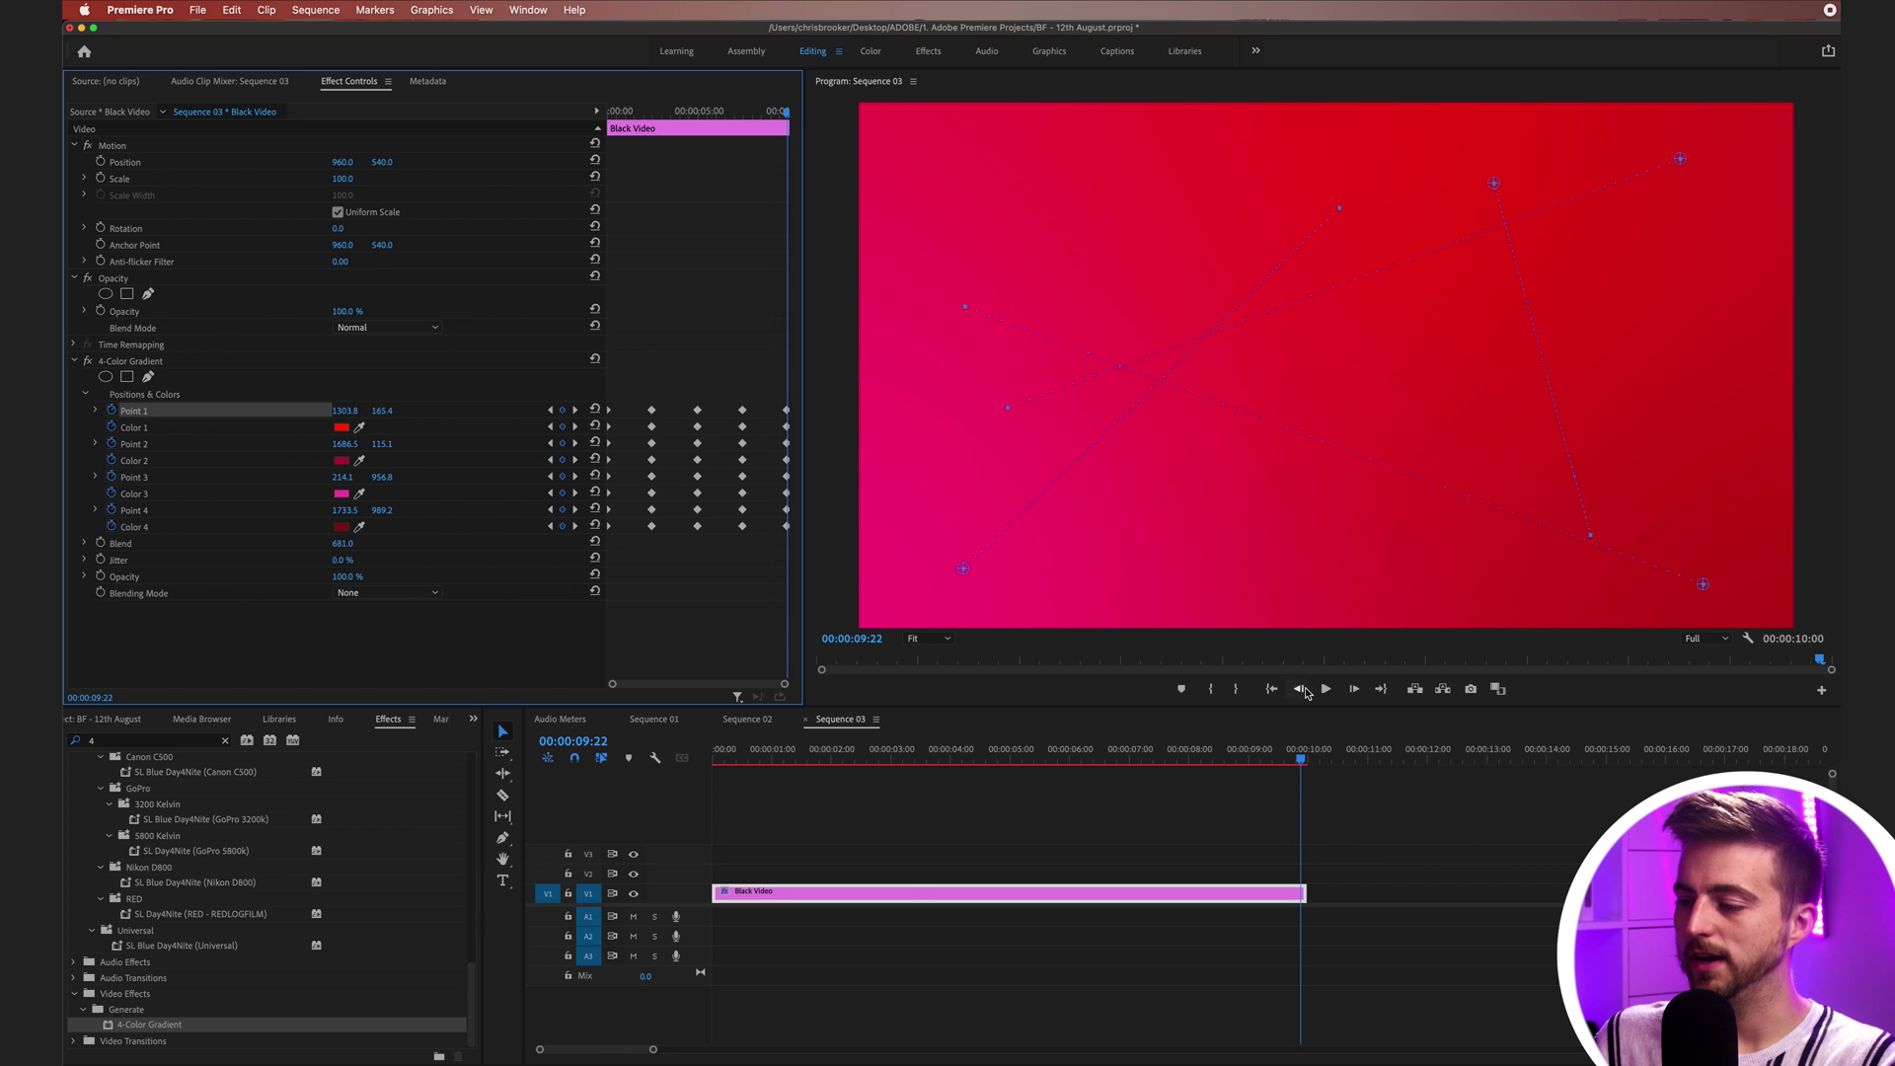
Step: Lengthen the Black Video clip and zoom the timeline to view its gradient keyframes
key(minus)
key(minus)
key(minus)
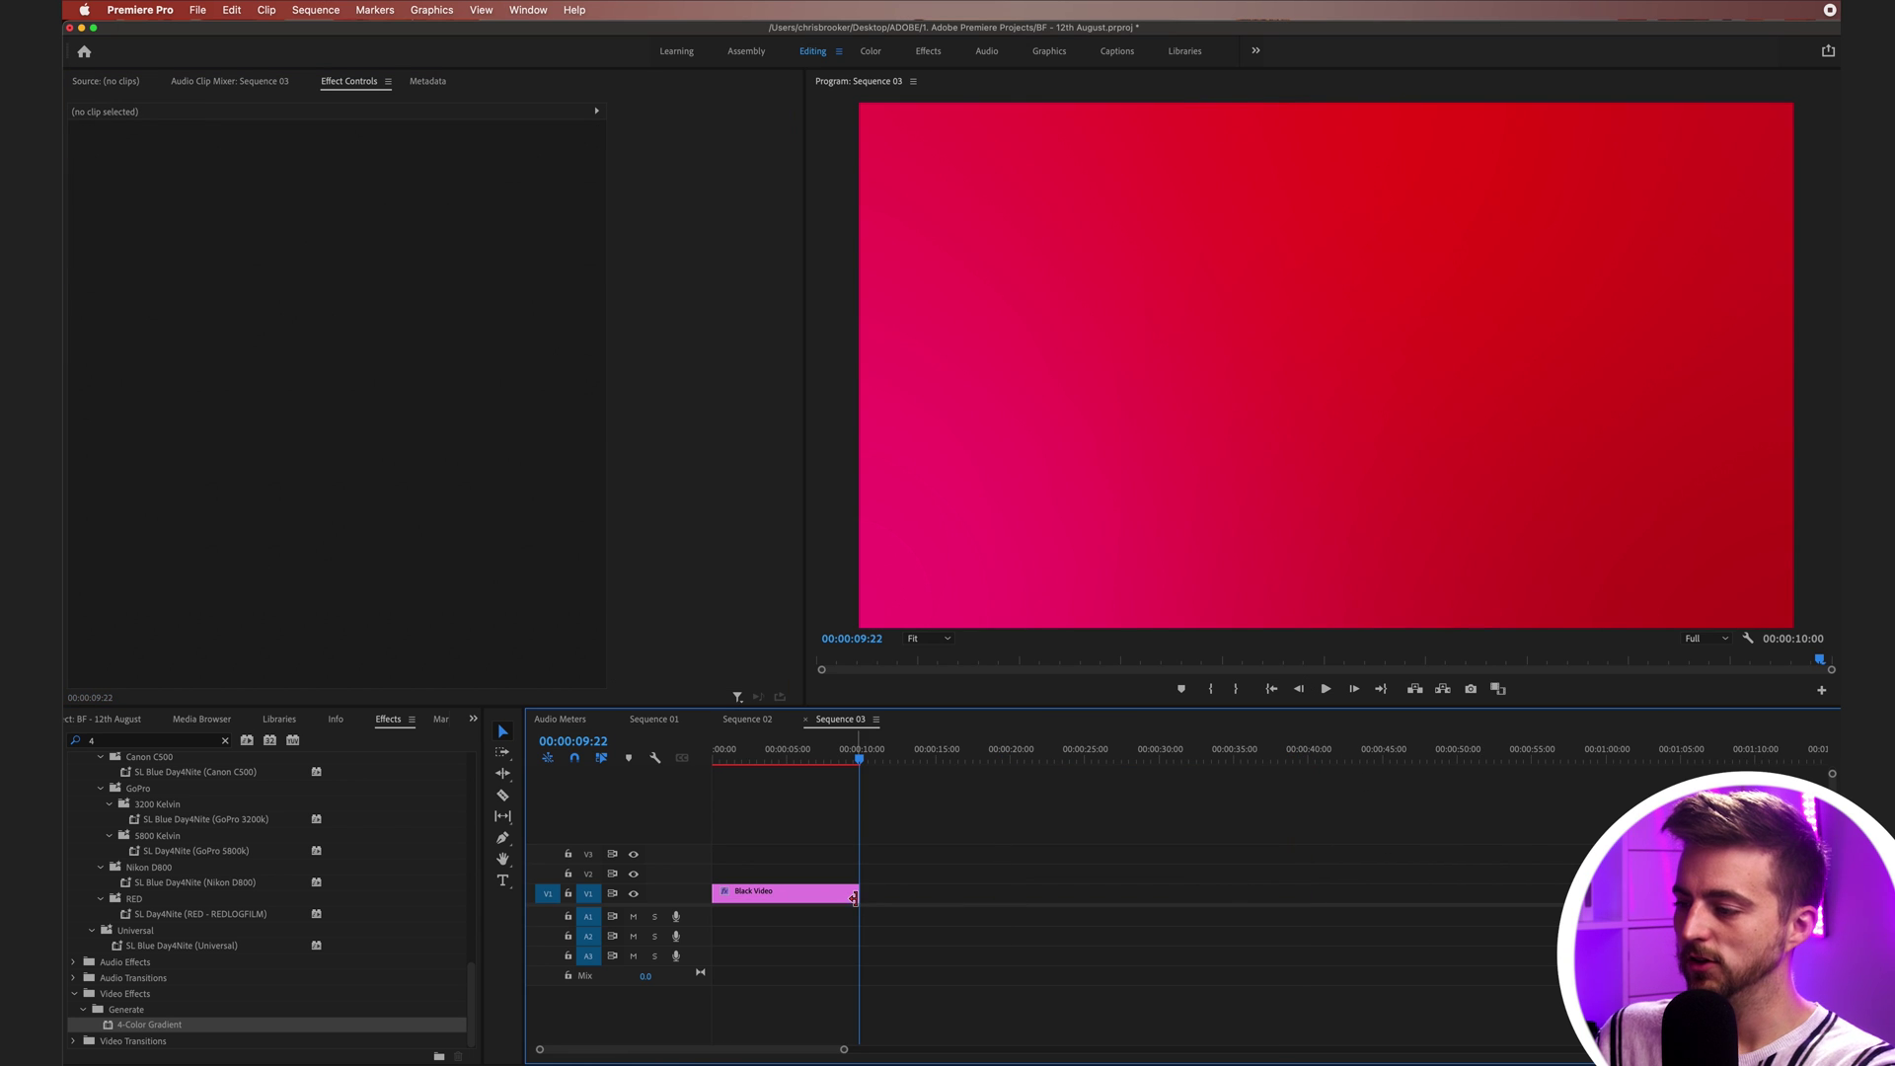
drag(803, 893, 1619, 894)
click(1619, 893)
key(minus)
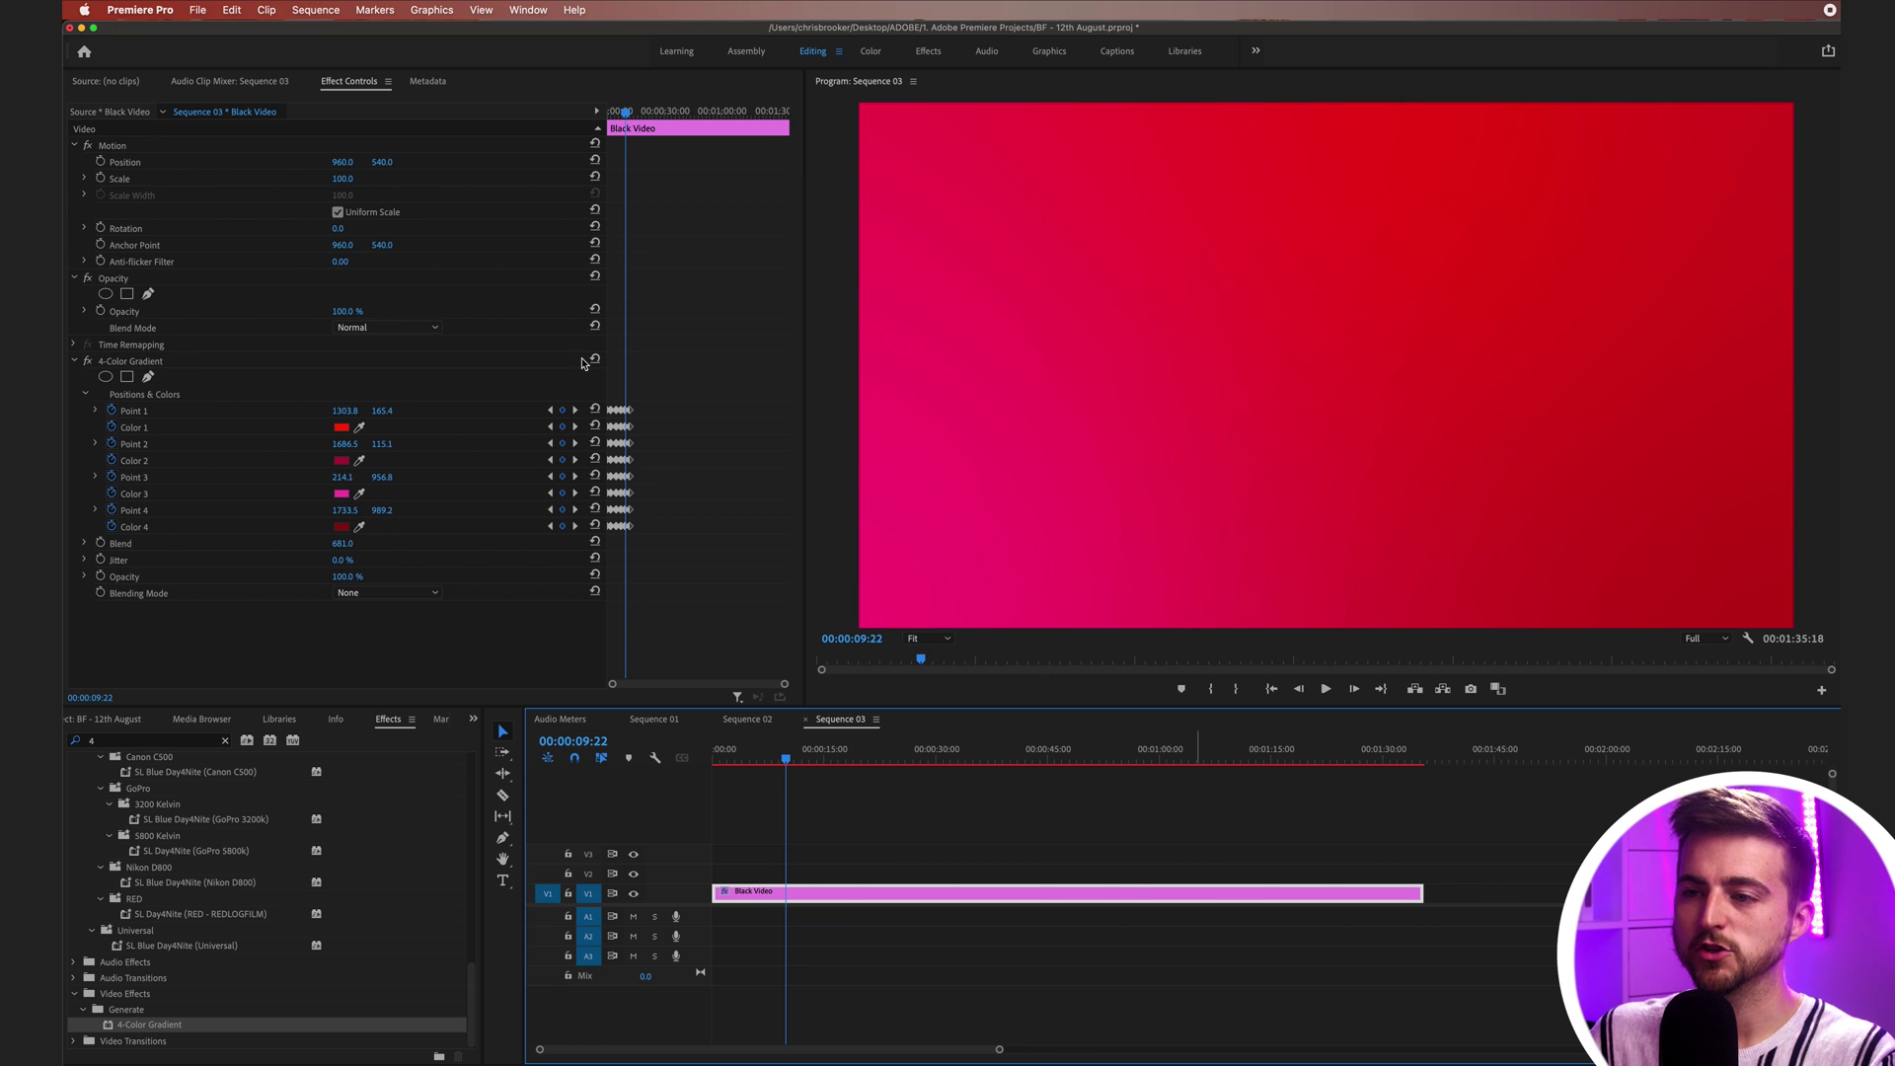
click(498, 563)
key(equal)
key(equal)
key(equal)
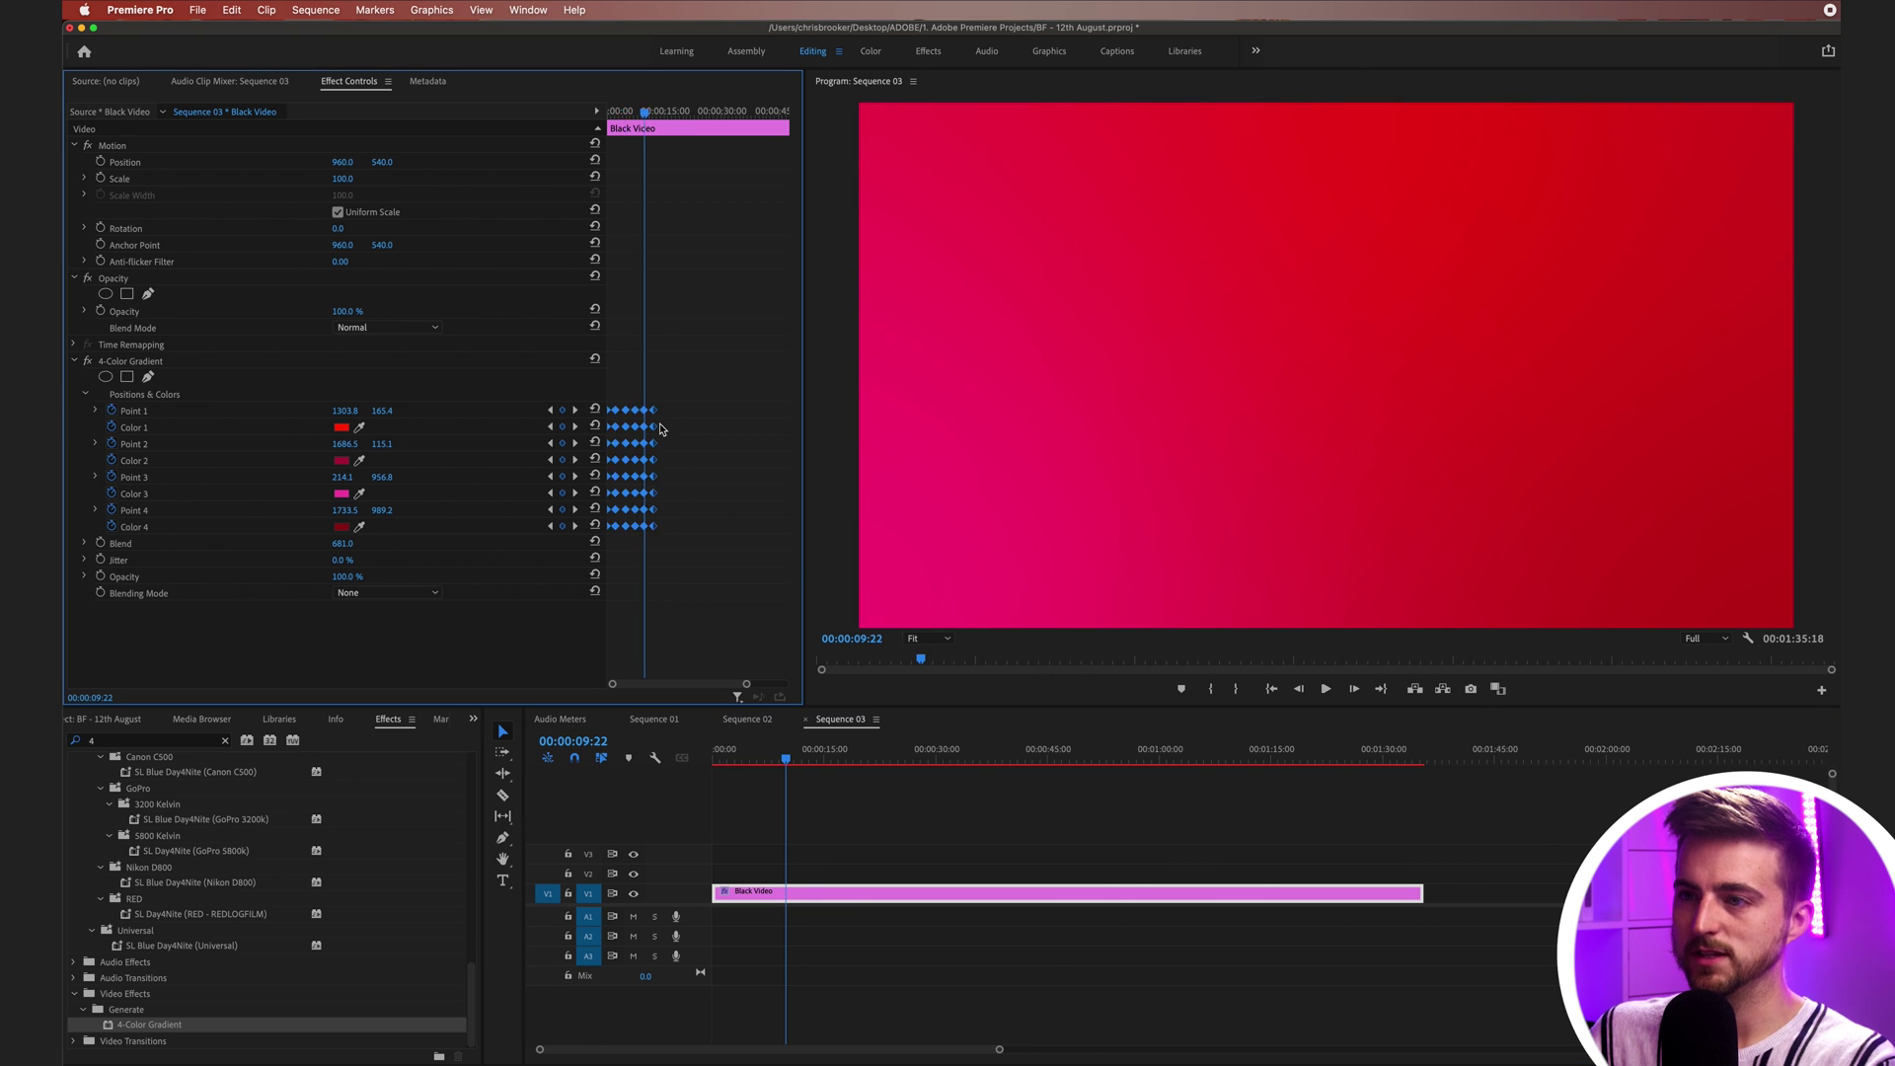
Step: Ripple-trim the clip end at exactly 00:00:10:00, fit the sequence, and play it
drag(671, 114, 703, 118)
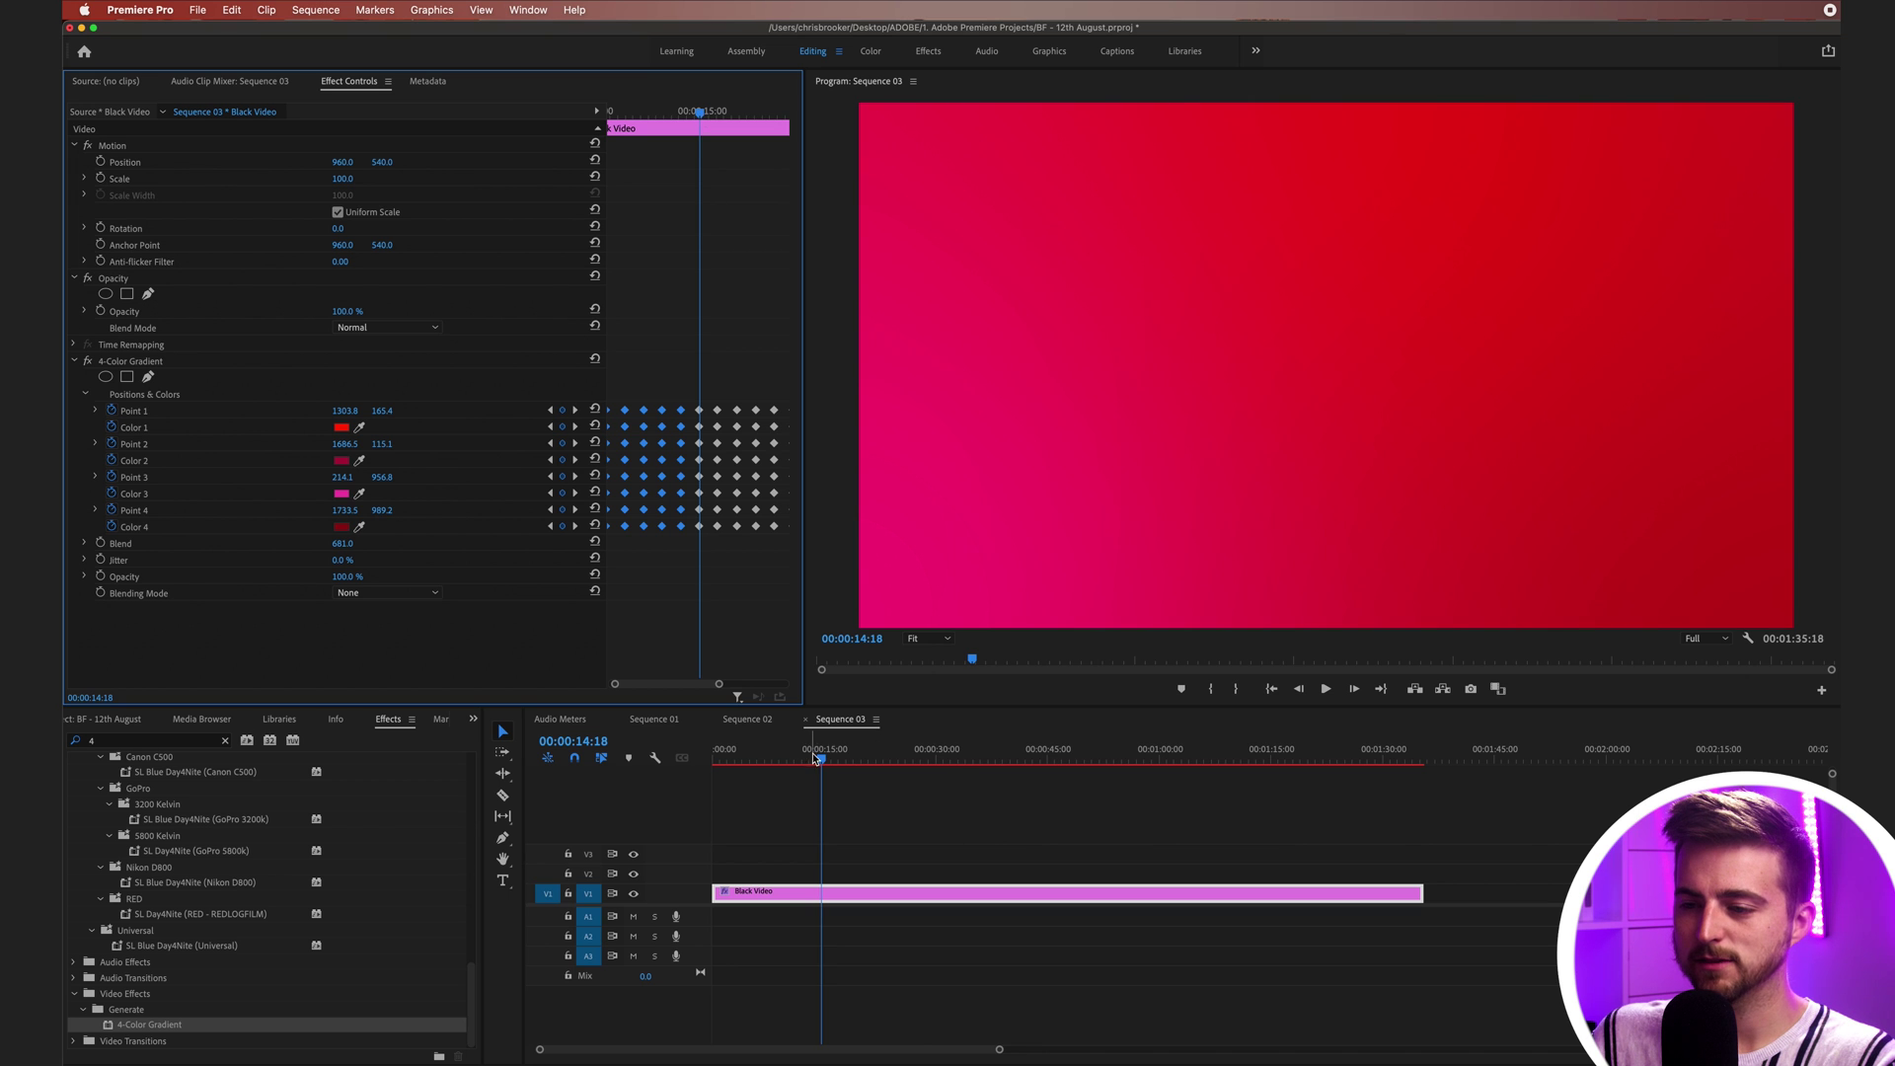
drag(814, 757, 791, 758)
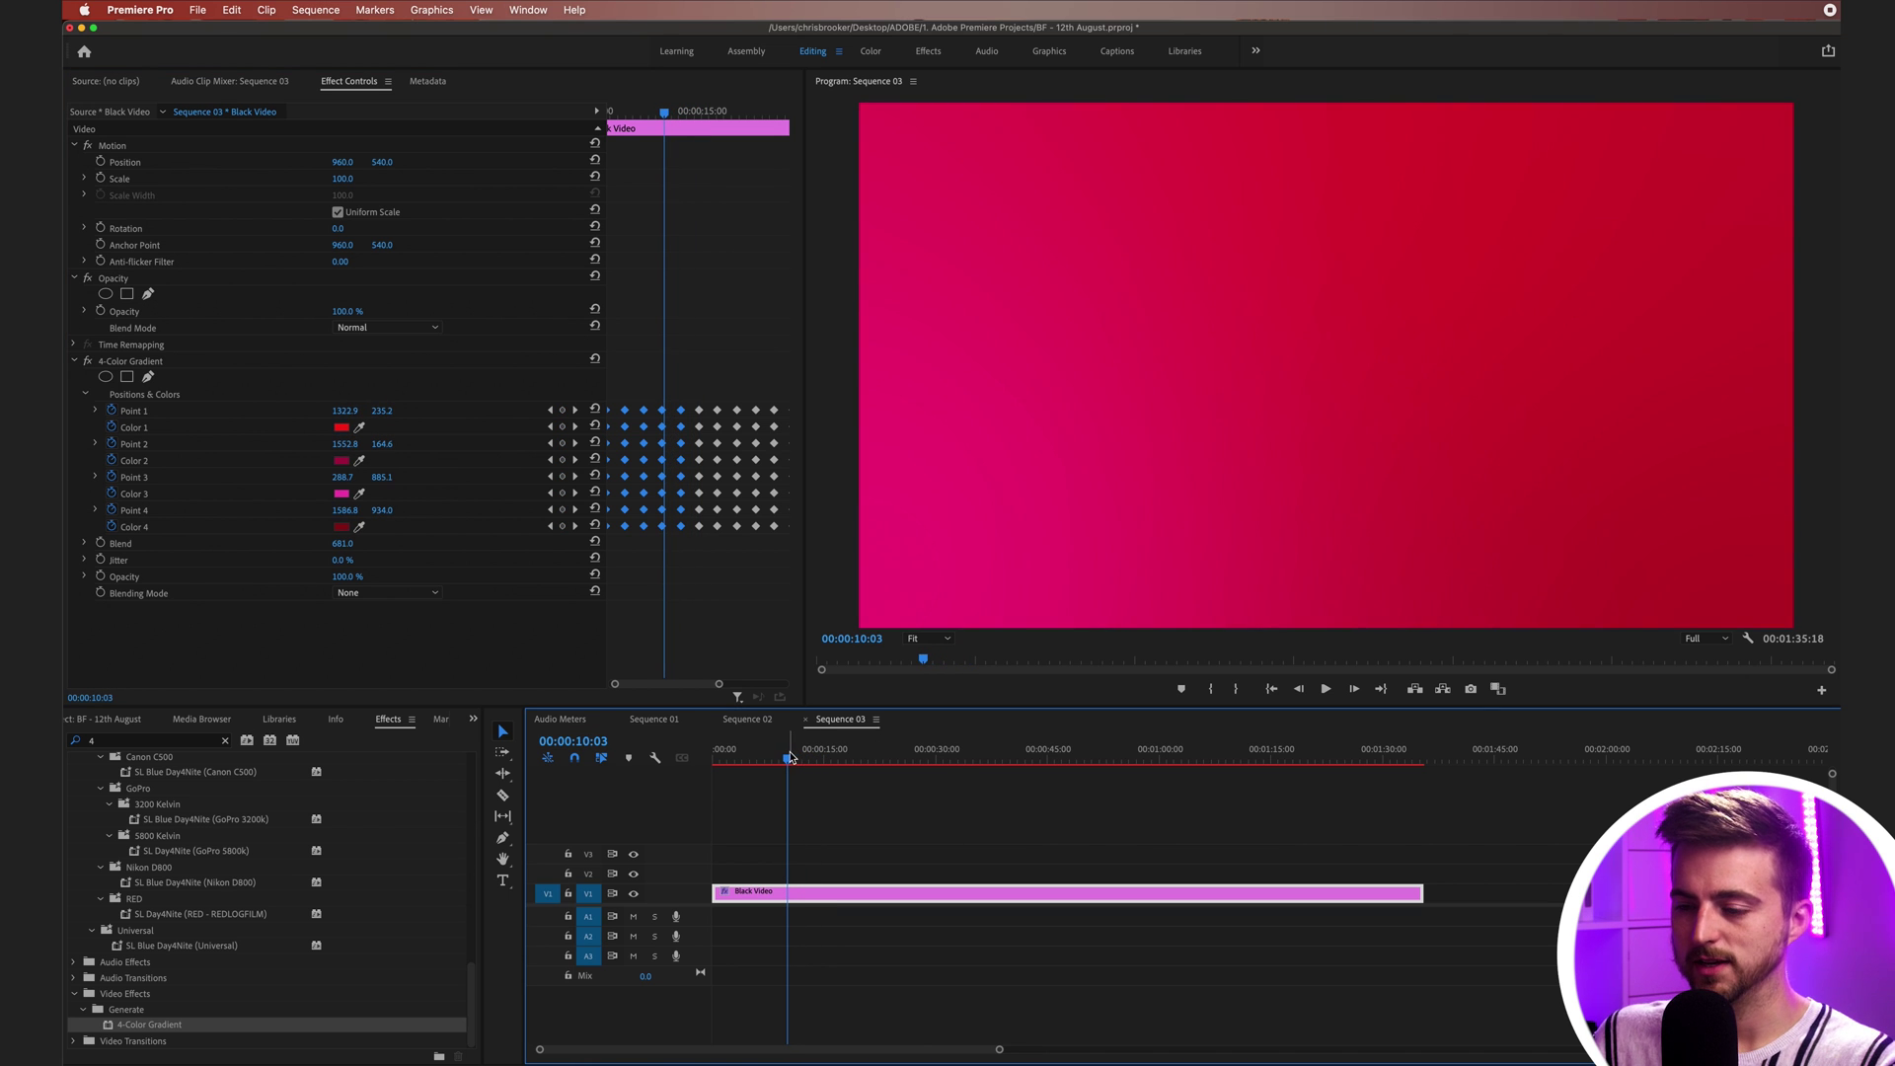
key(Left)
key(Left)
key(Left)
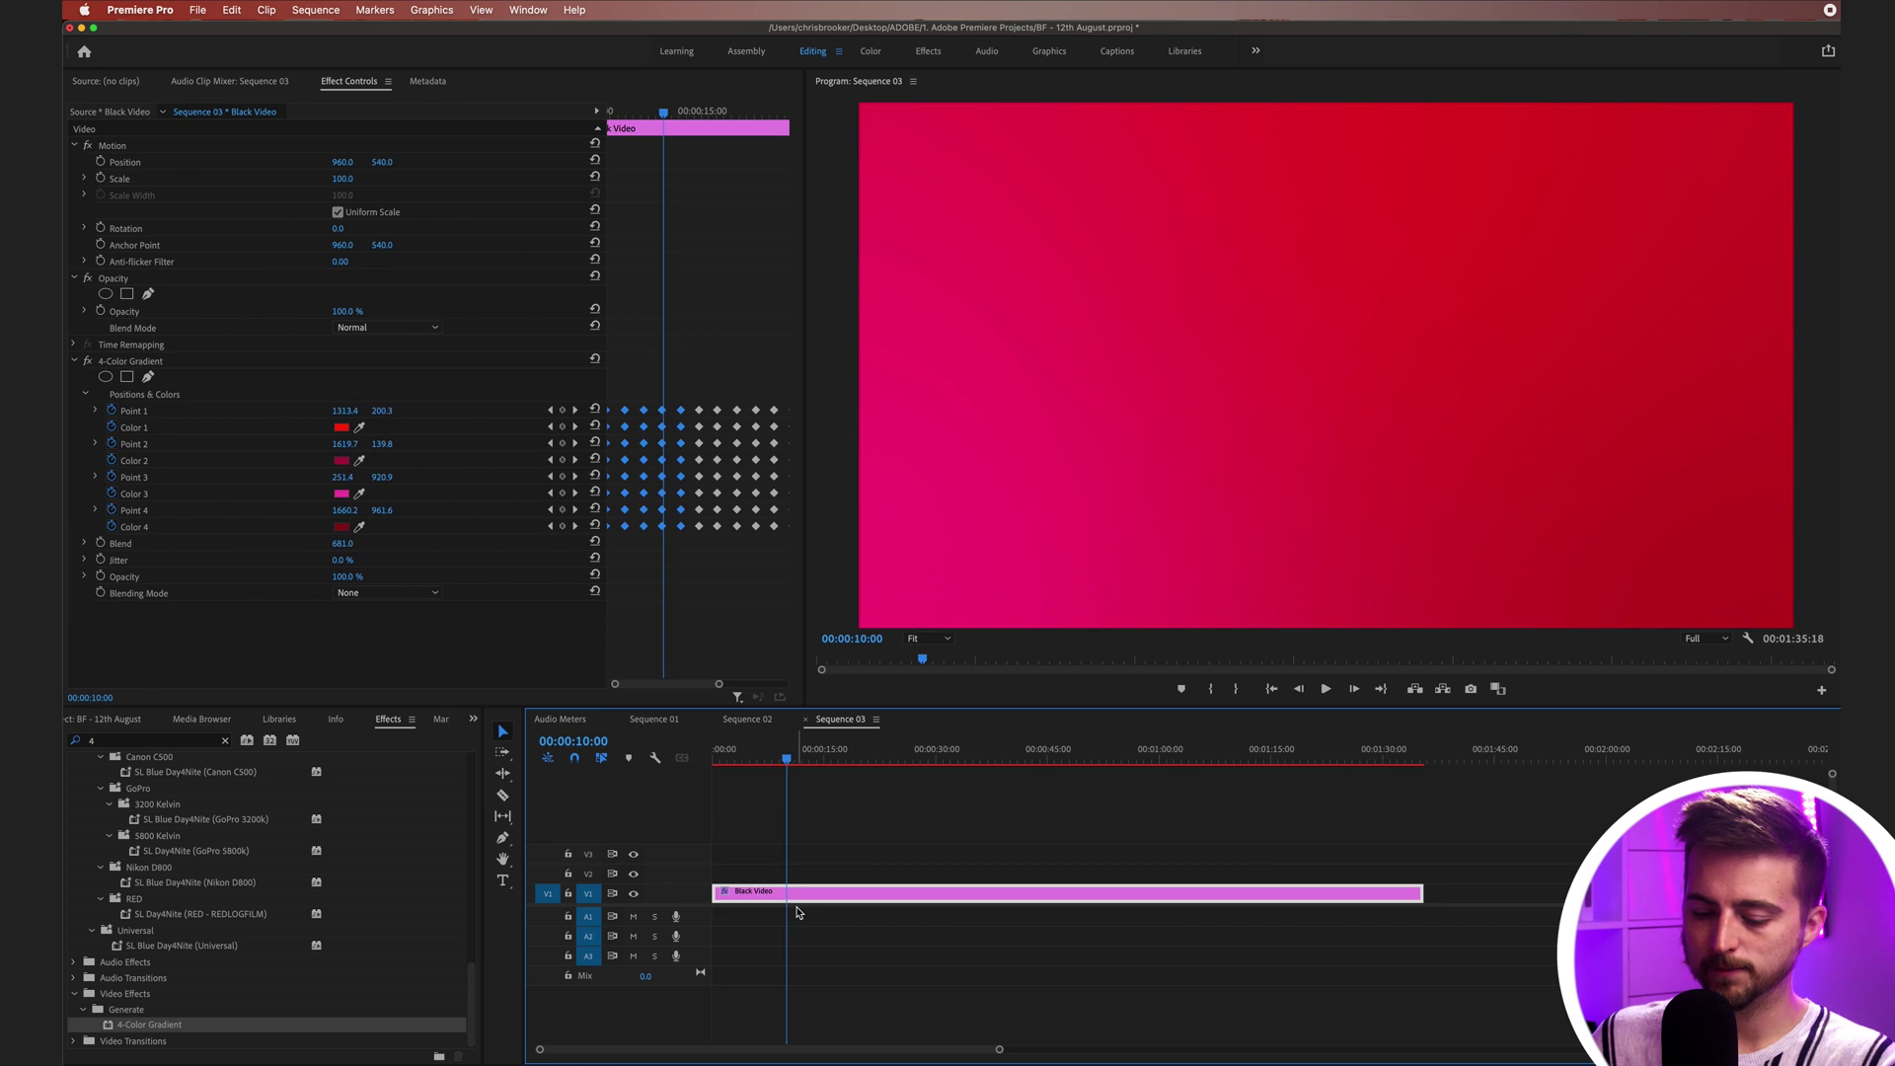
key(w)
key(backslash)
key(space)
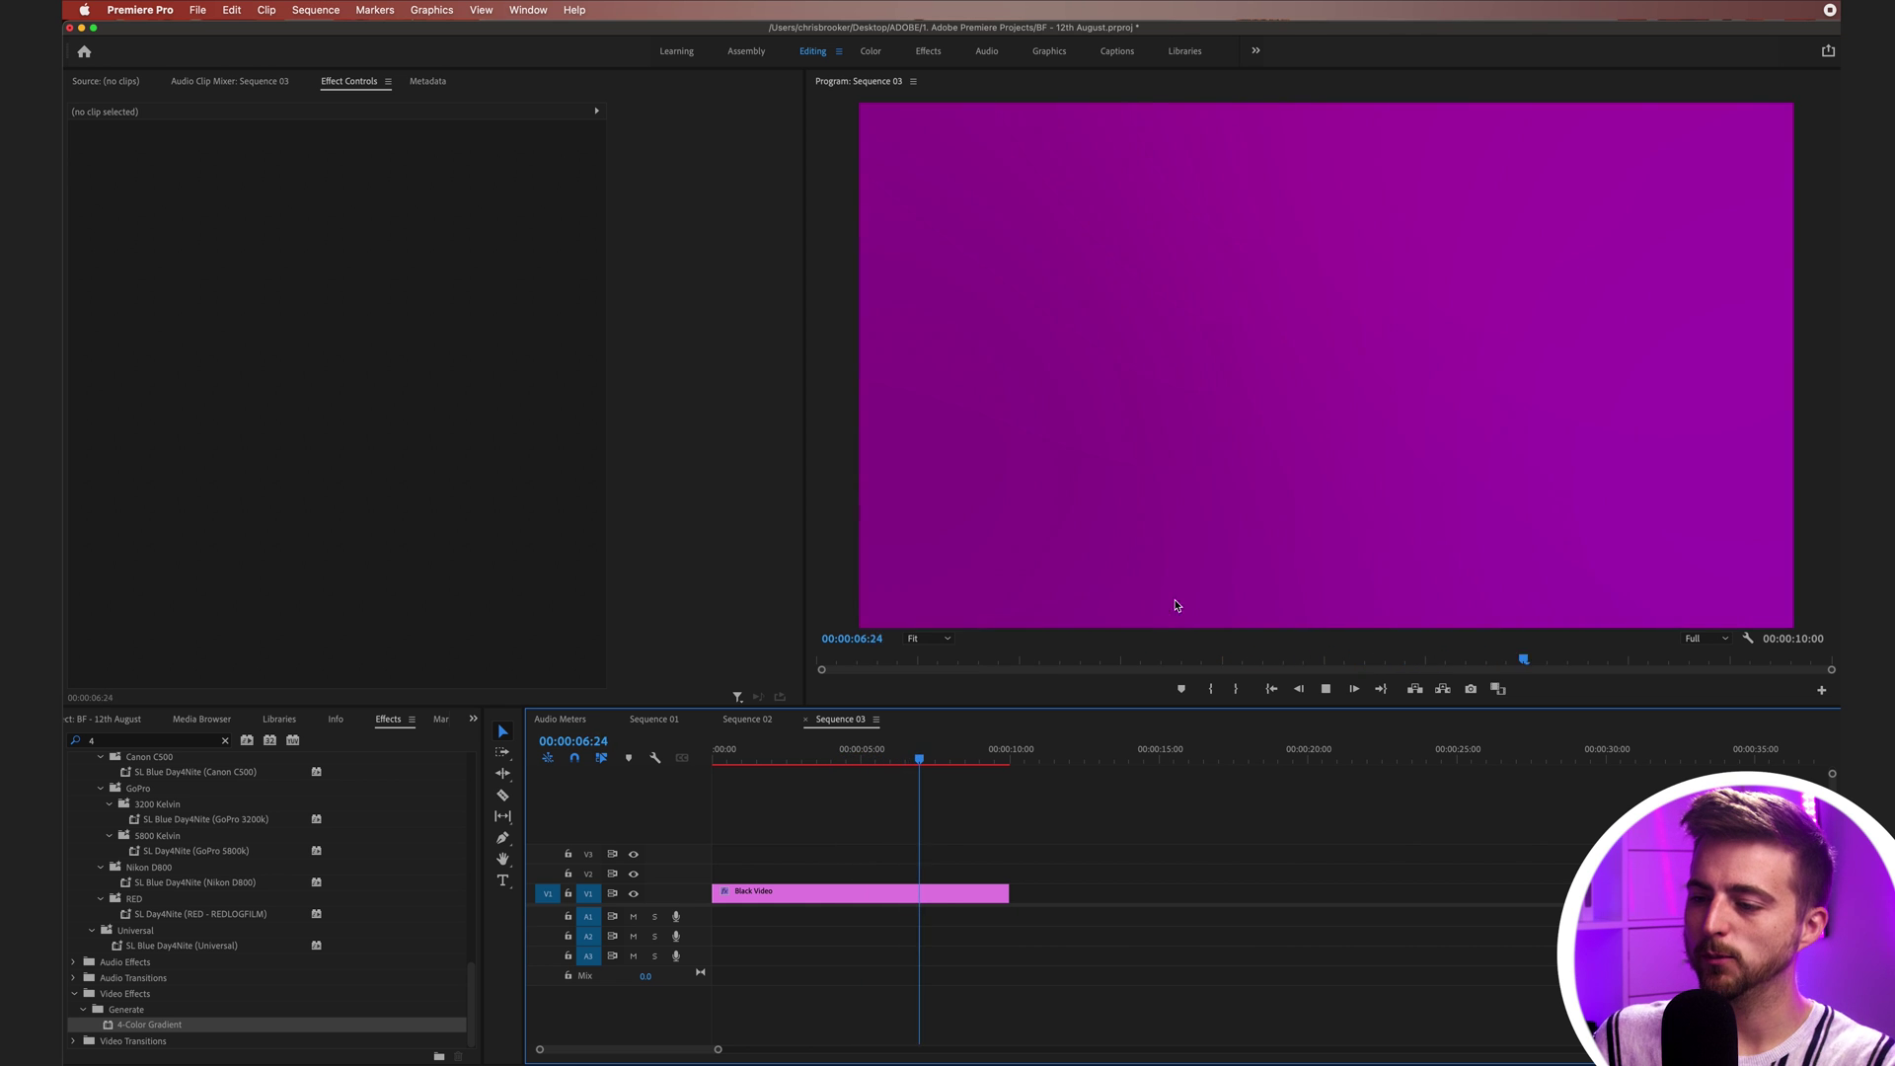
Step: Select the Black Video clip and play the gradient animation from the sequence start
click(862, 893)
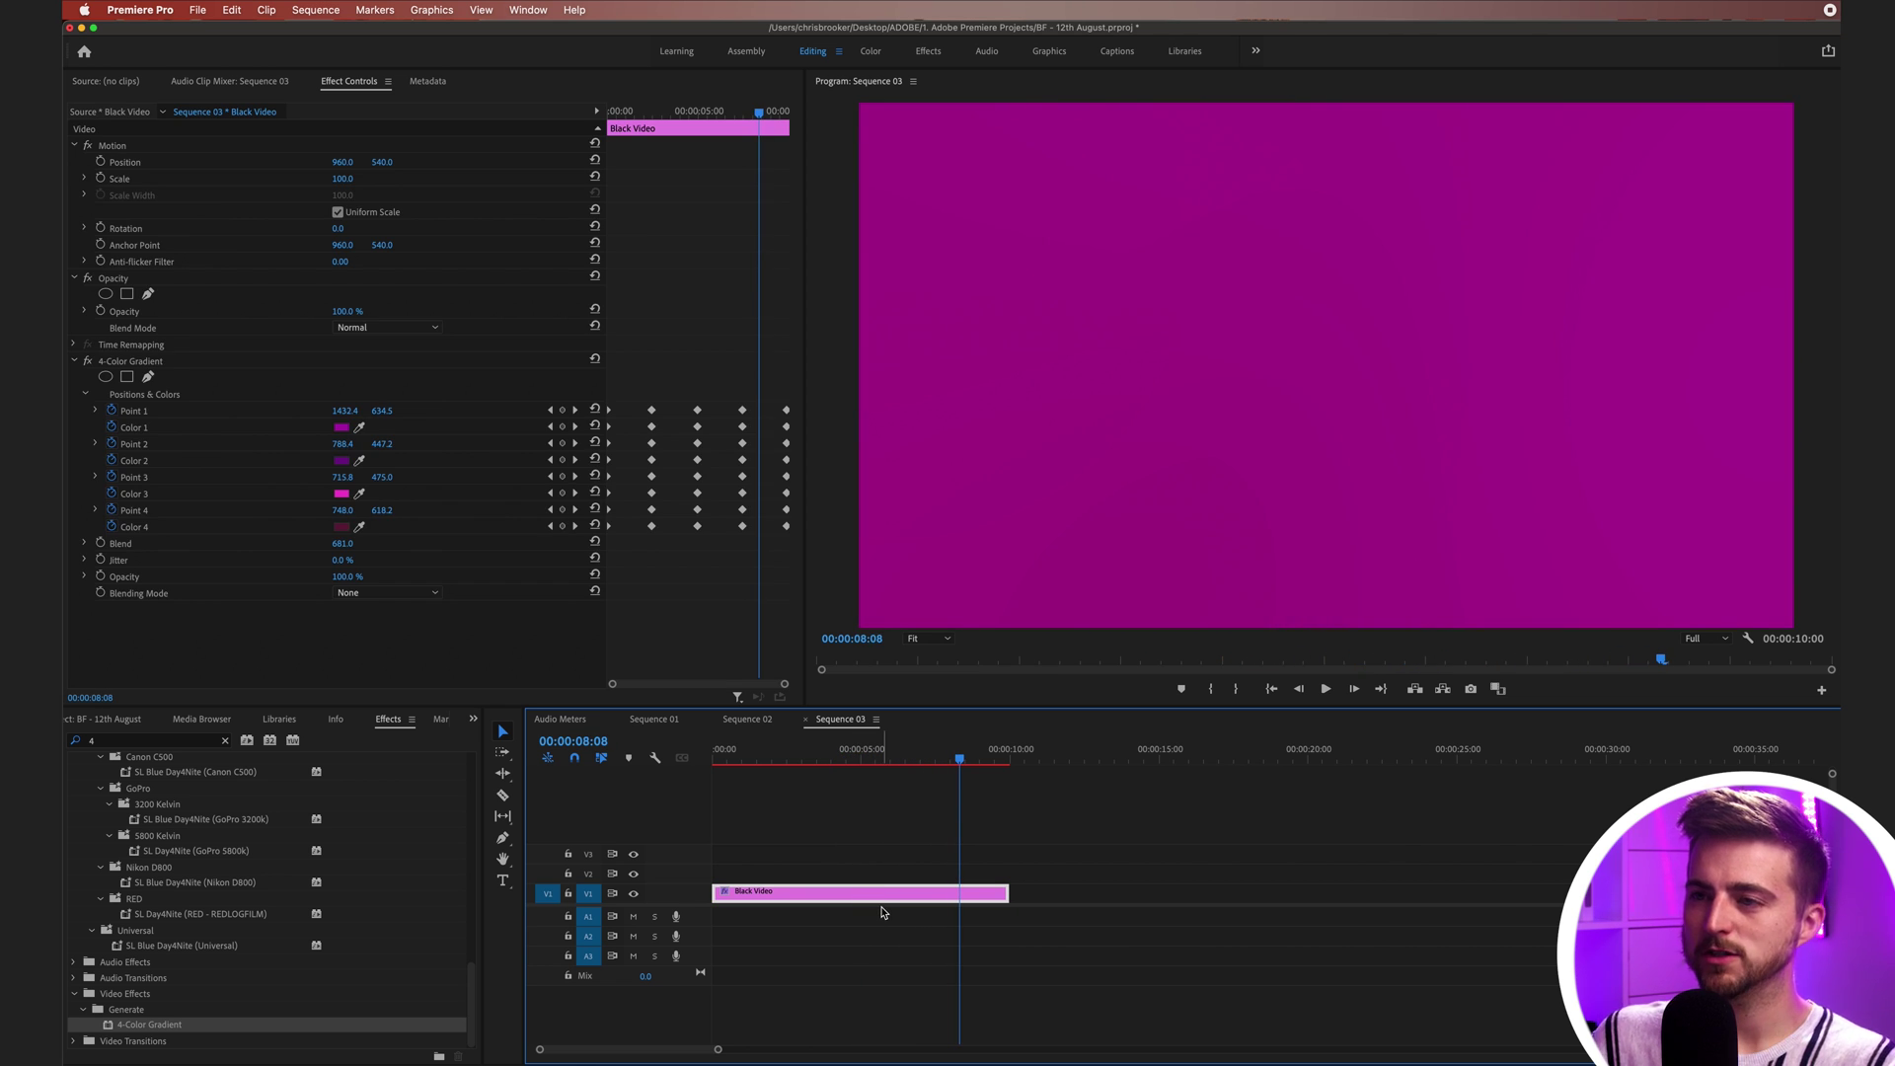
click(652, 141)
key(Home)
key(space)
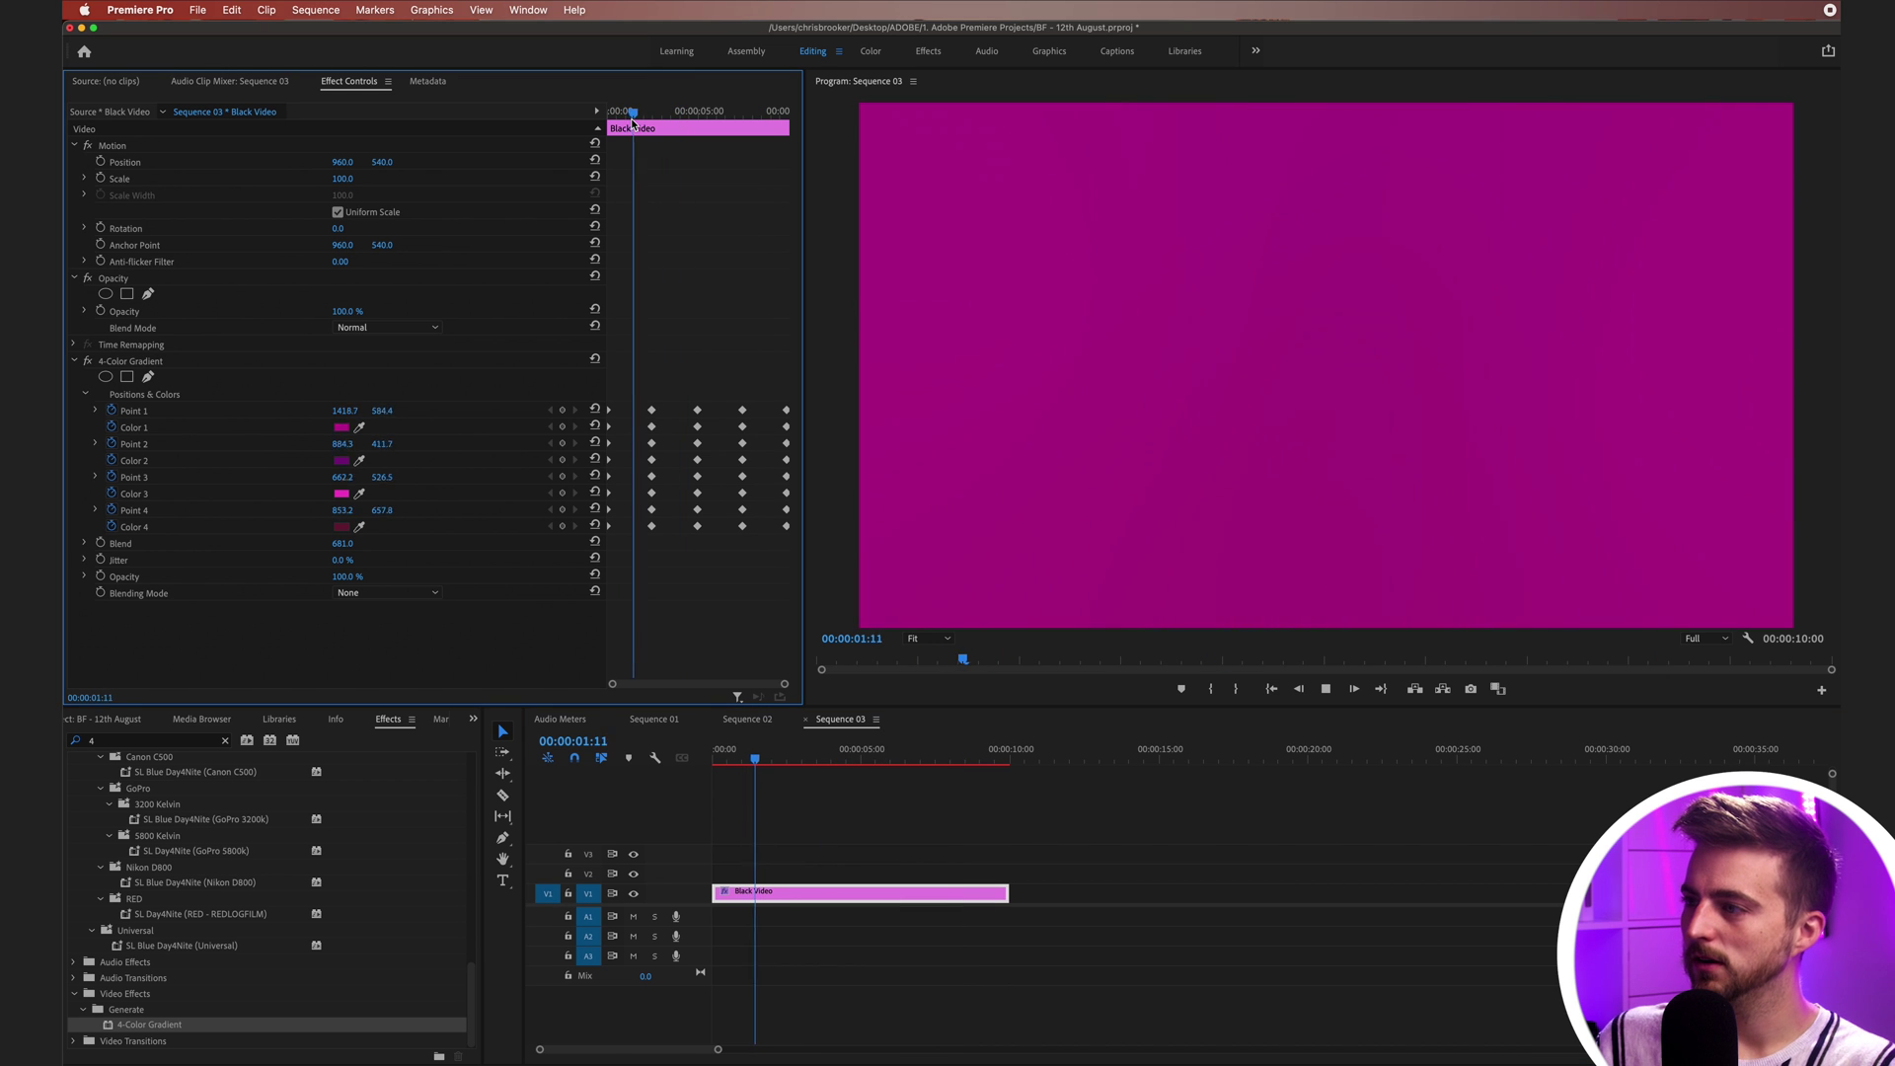
click(621, 112)
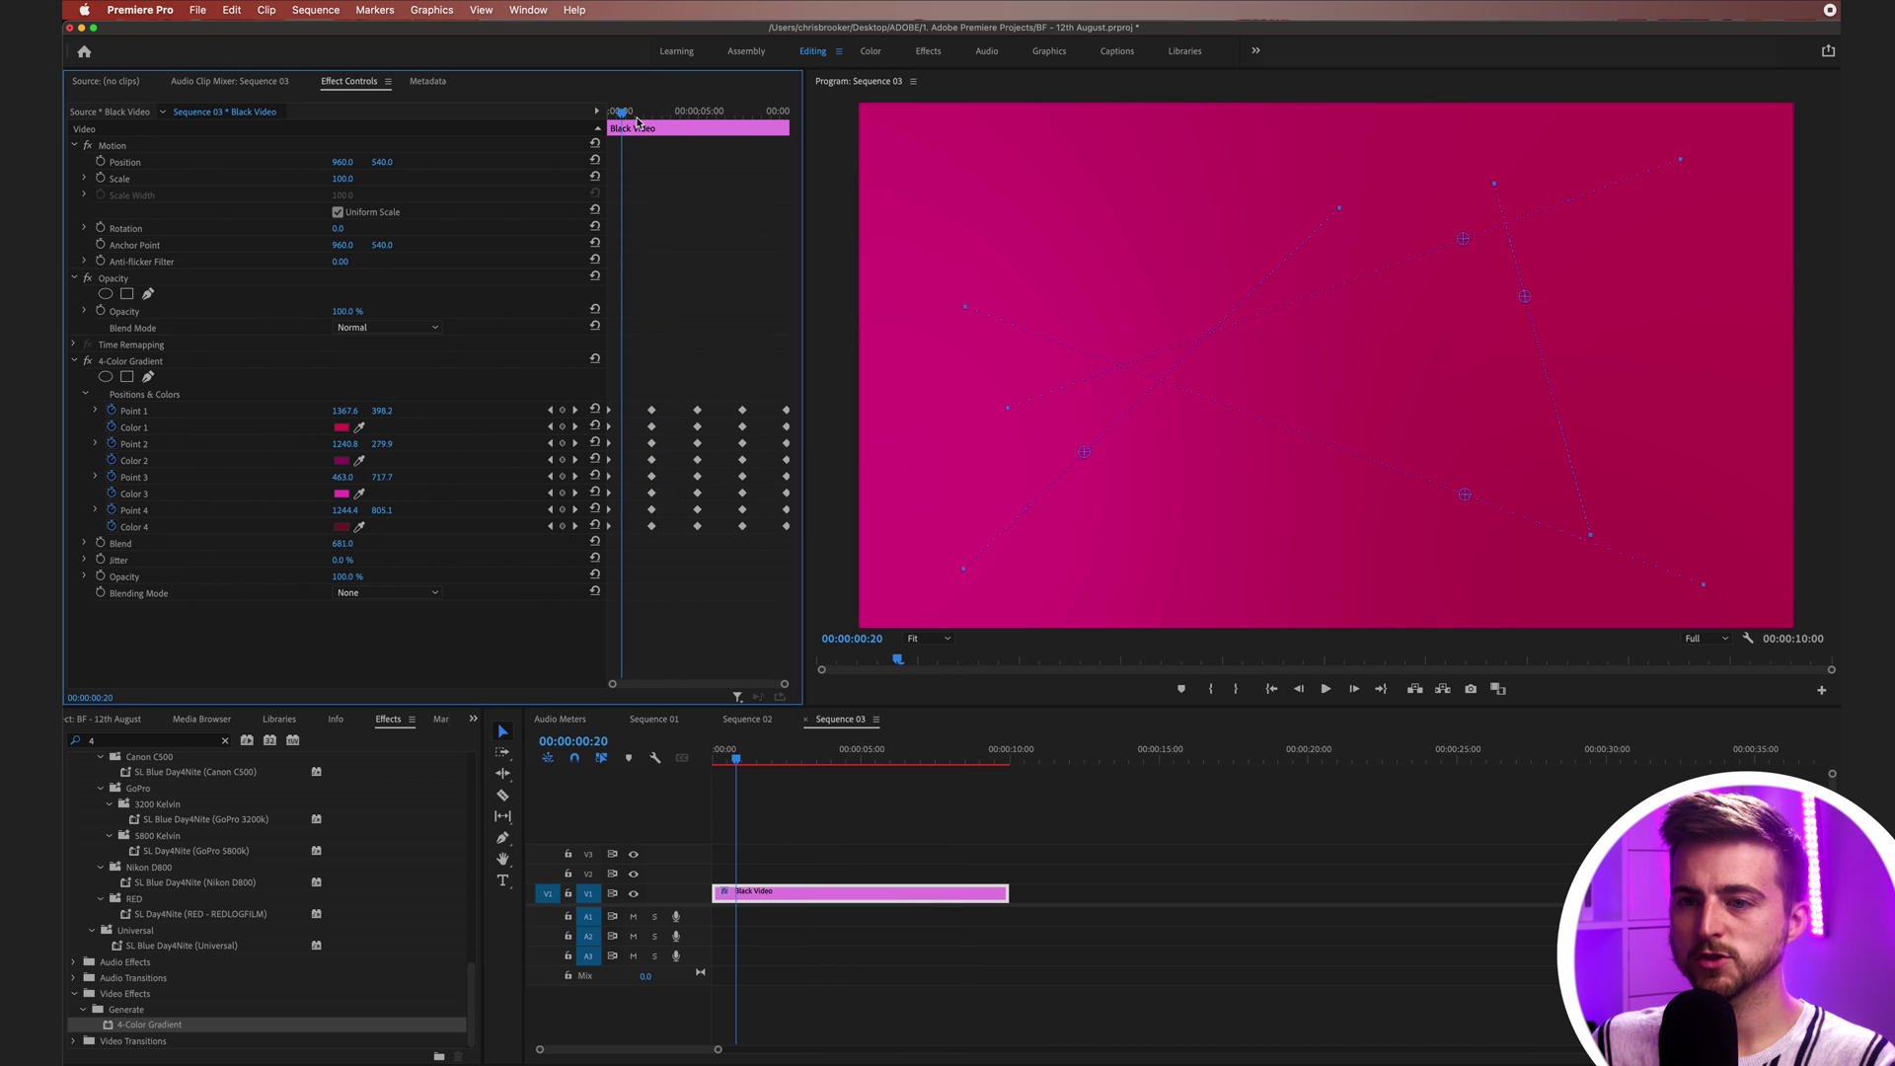
Step: Give the Point 1, Point 2 and Point 3 gradient keyframes Ease In temporal interpolation
click(142, 414)
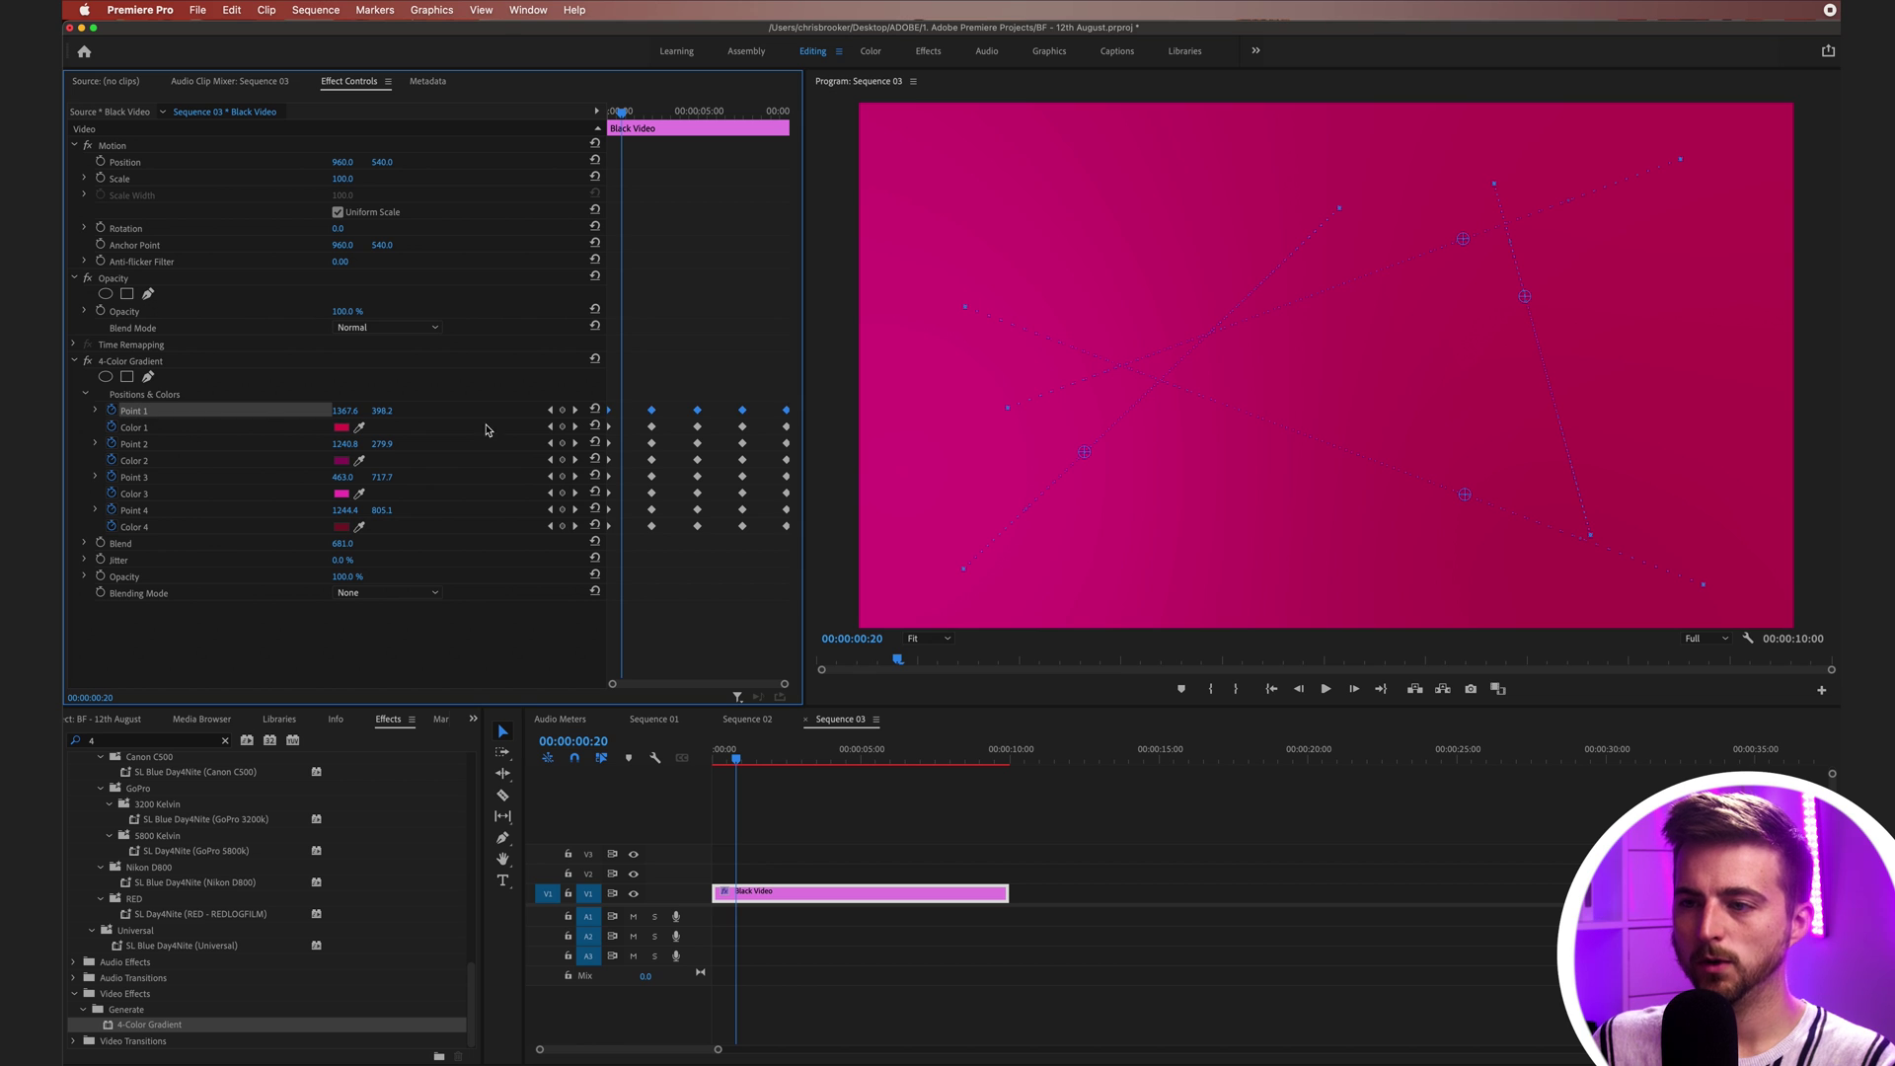
right_click(652, 417)
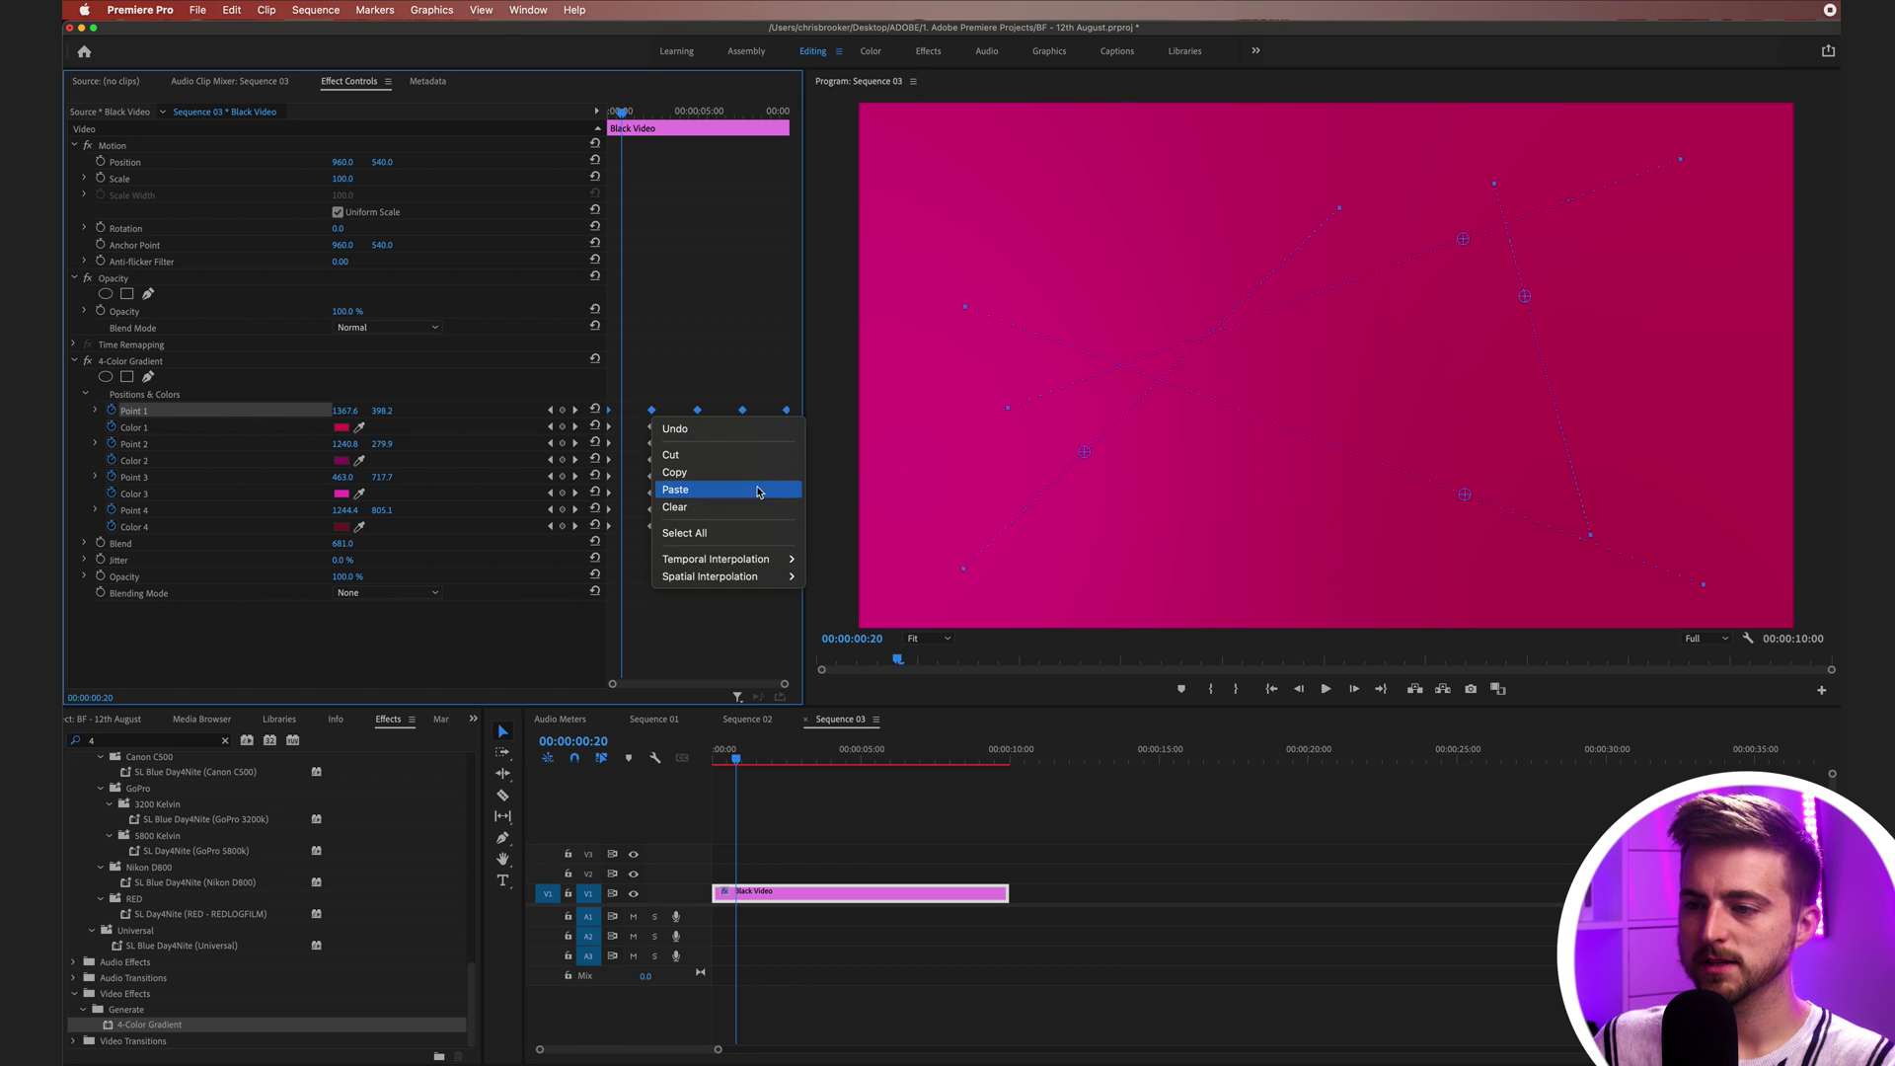
mouse_move(799, 560)
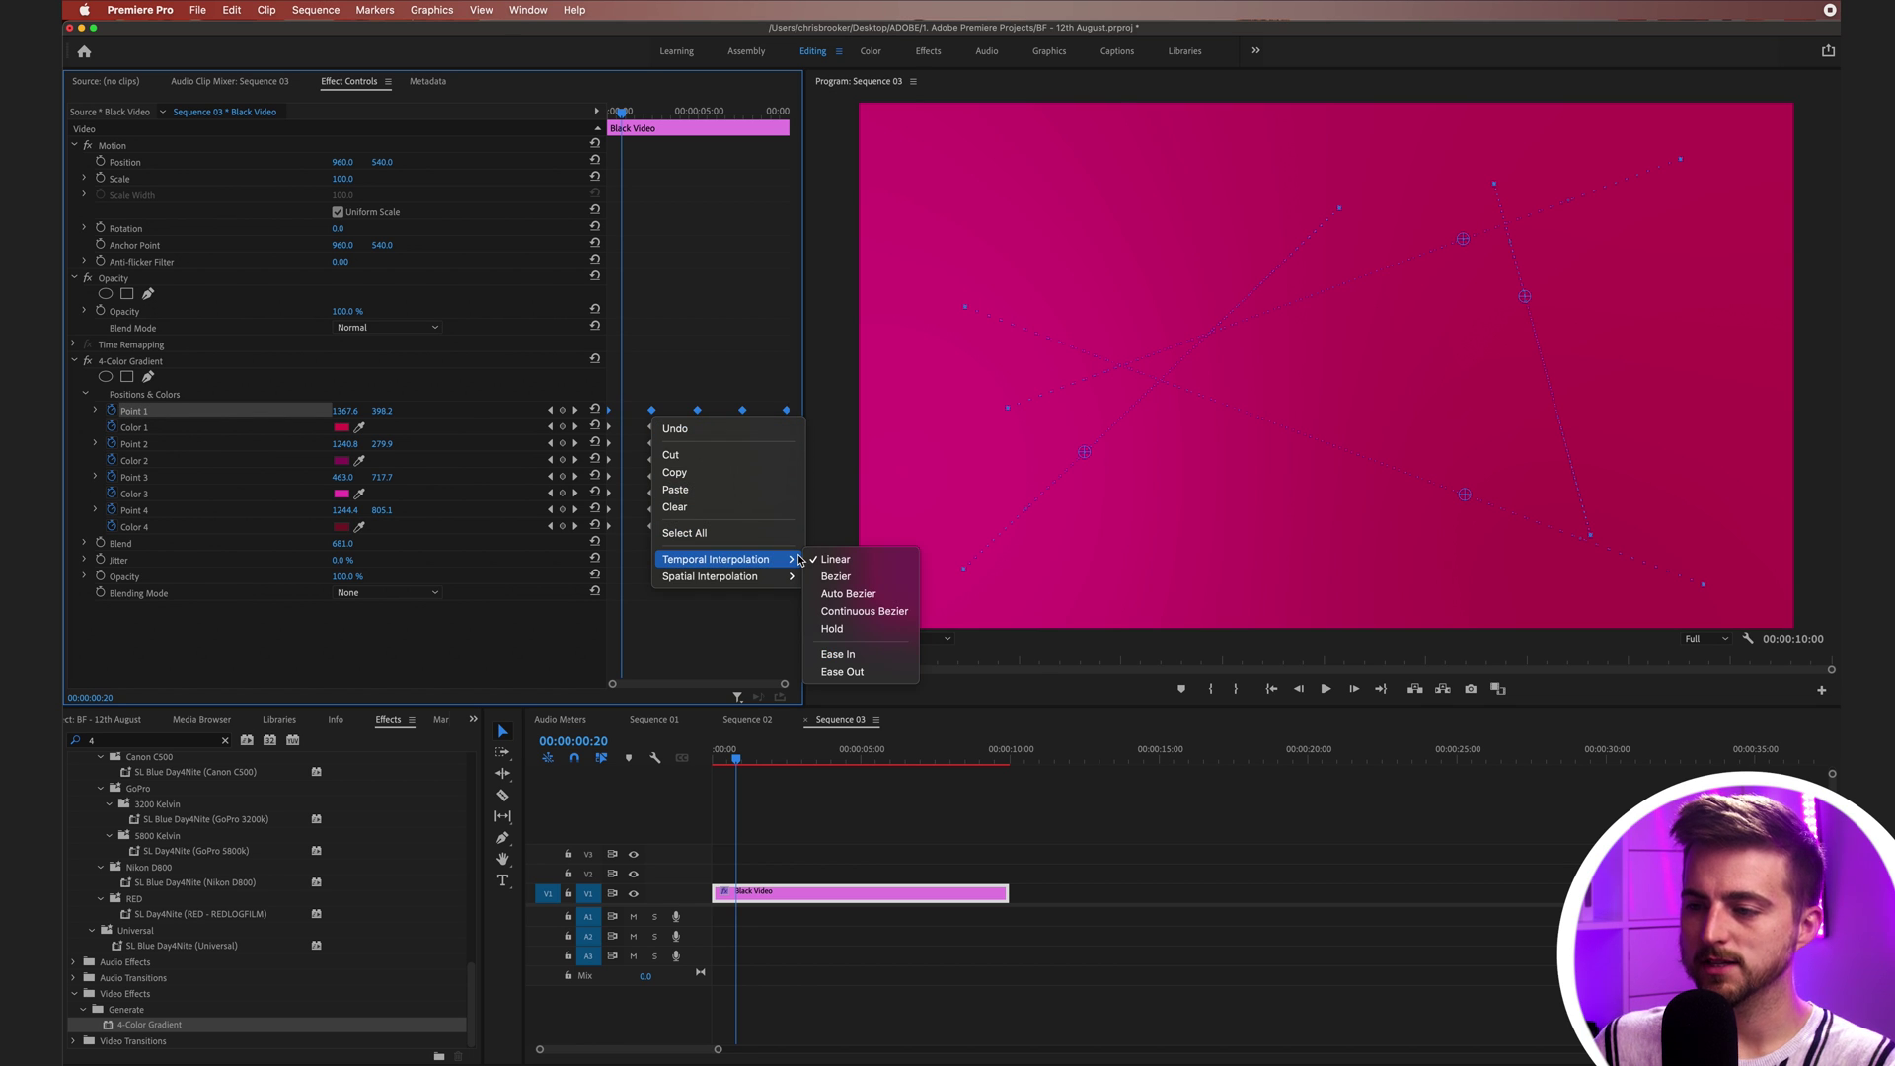
click(869, 656)
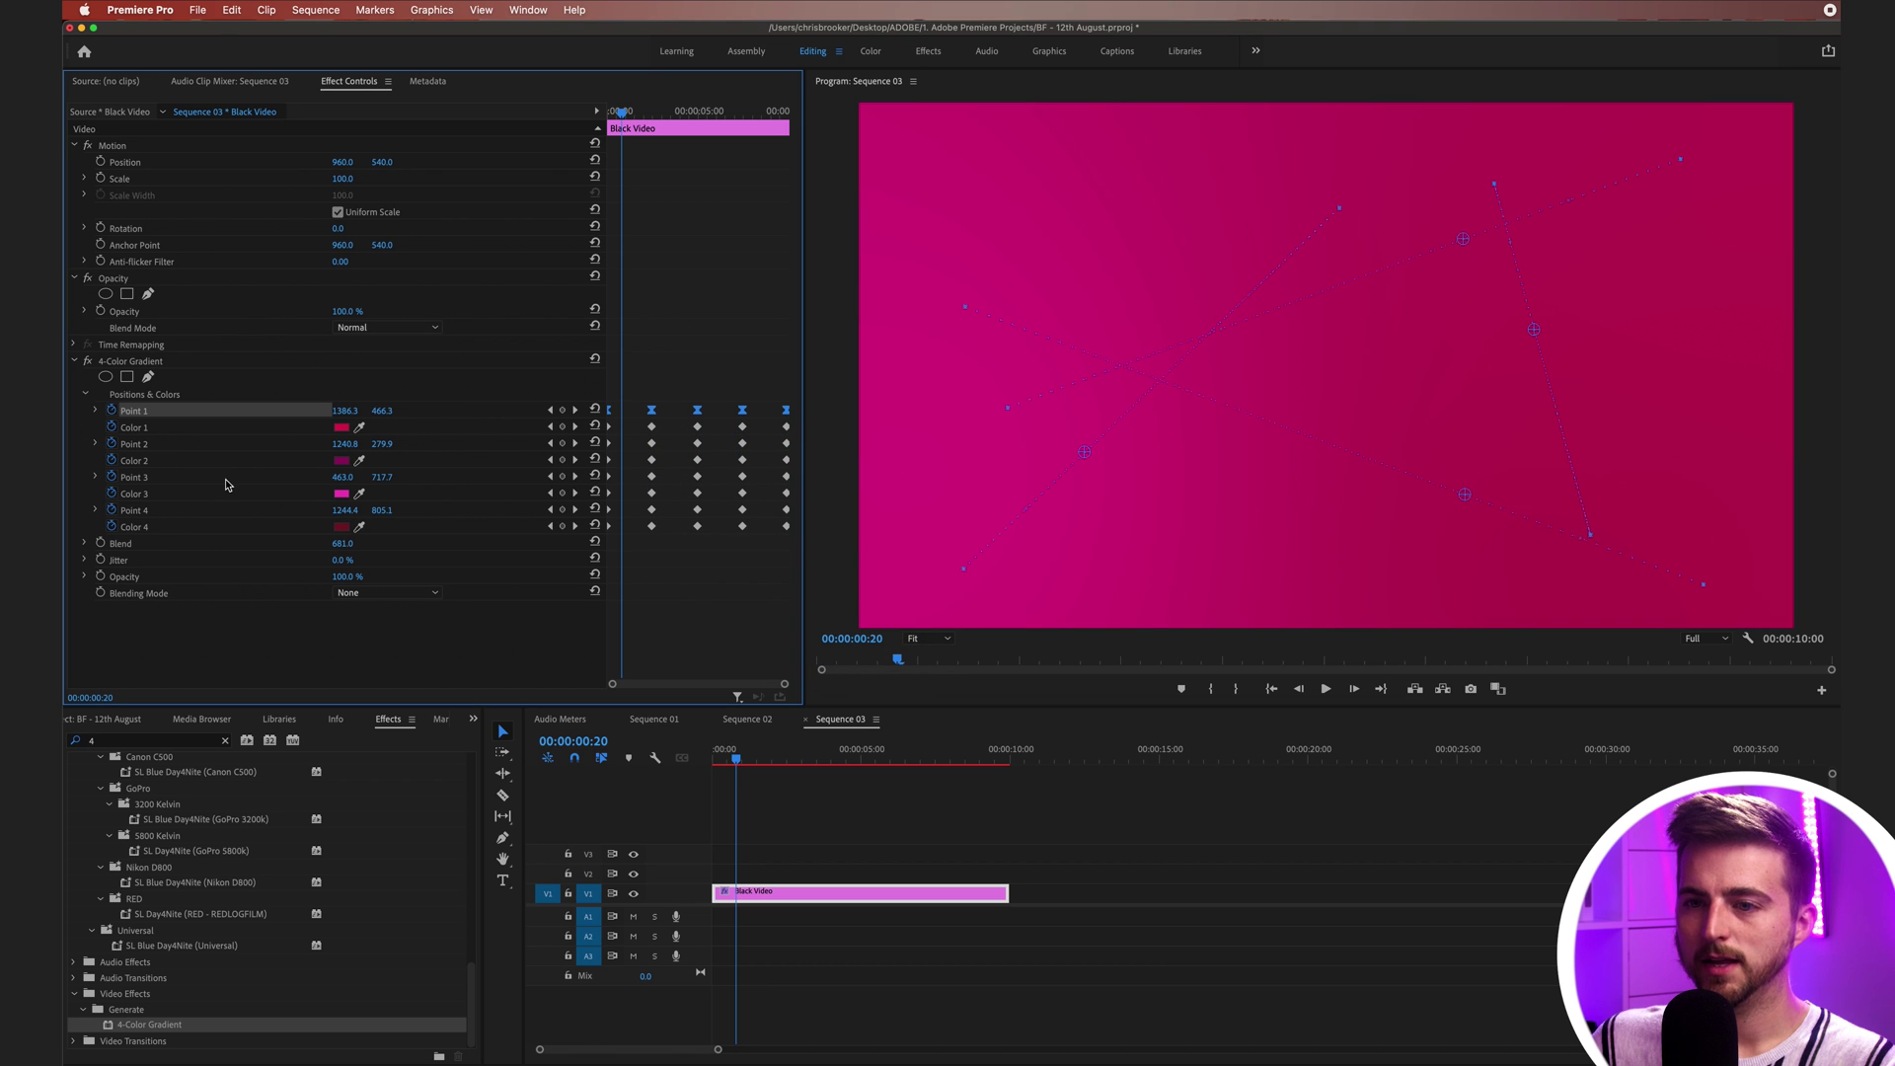
click(135, 445)
right_click(652, 446)
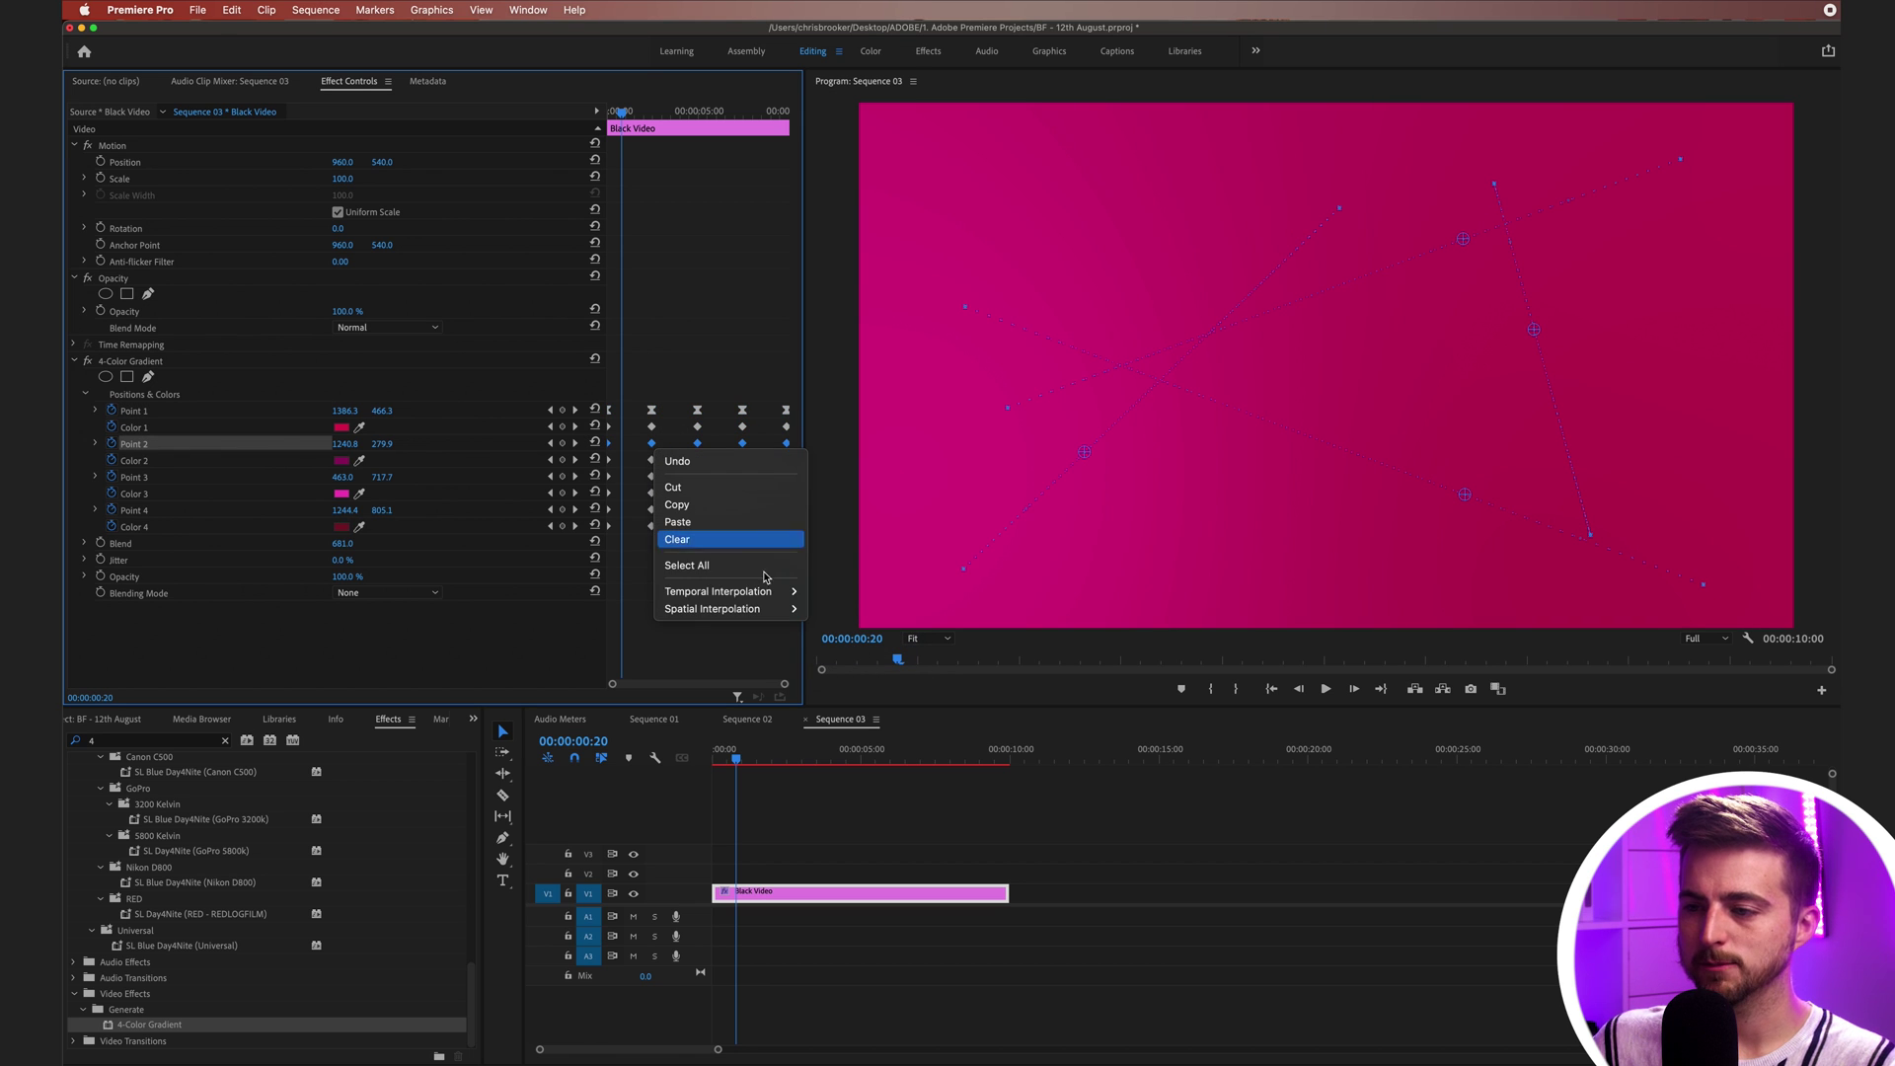
mouse_move(760, 591)
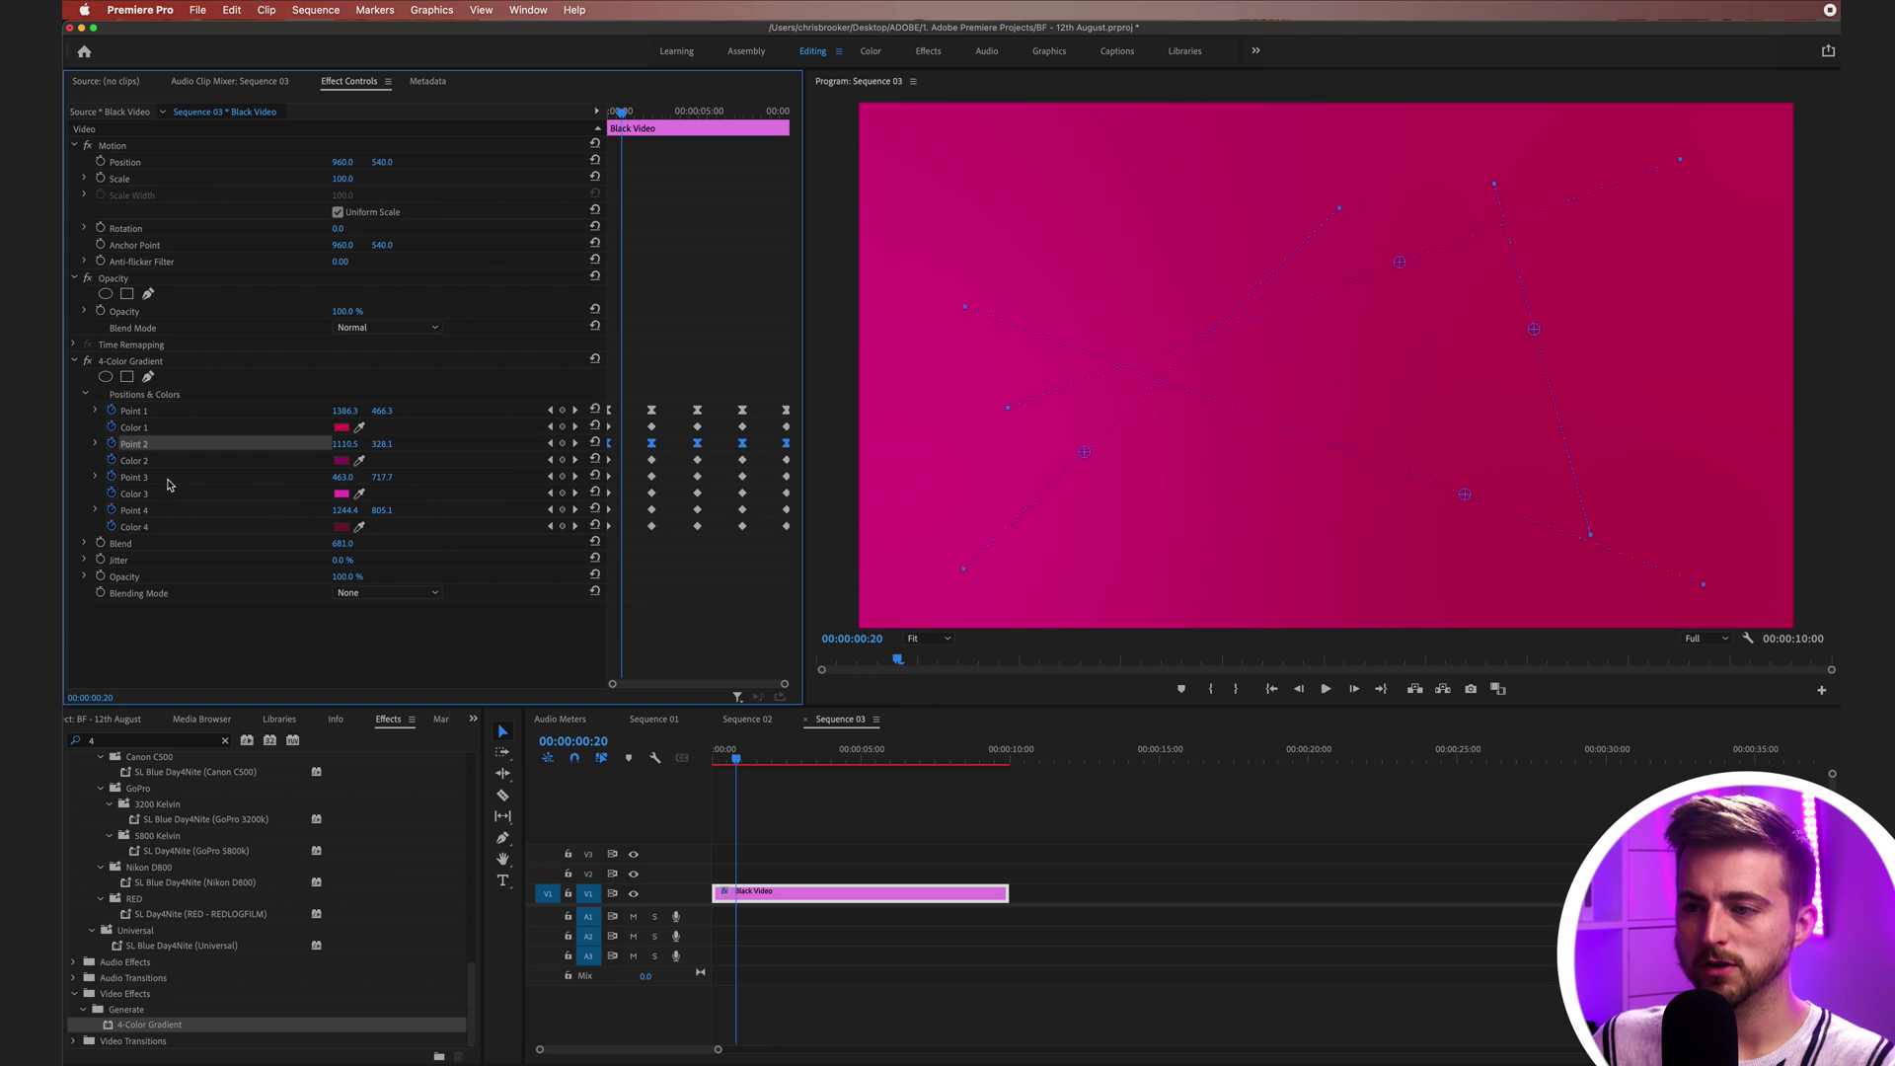
click(135, 478)
right_click(653, 481)
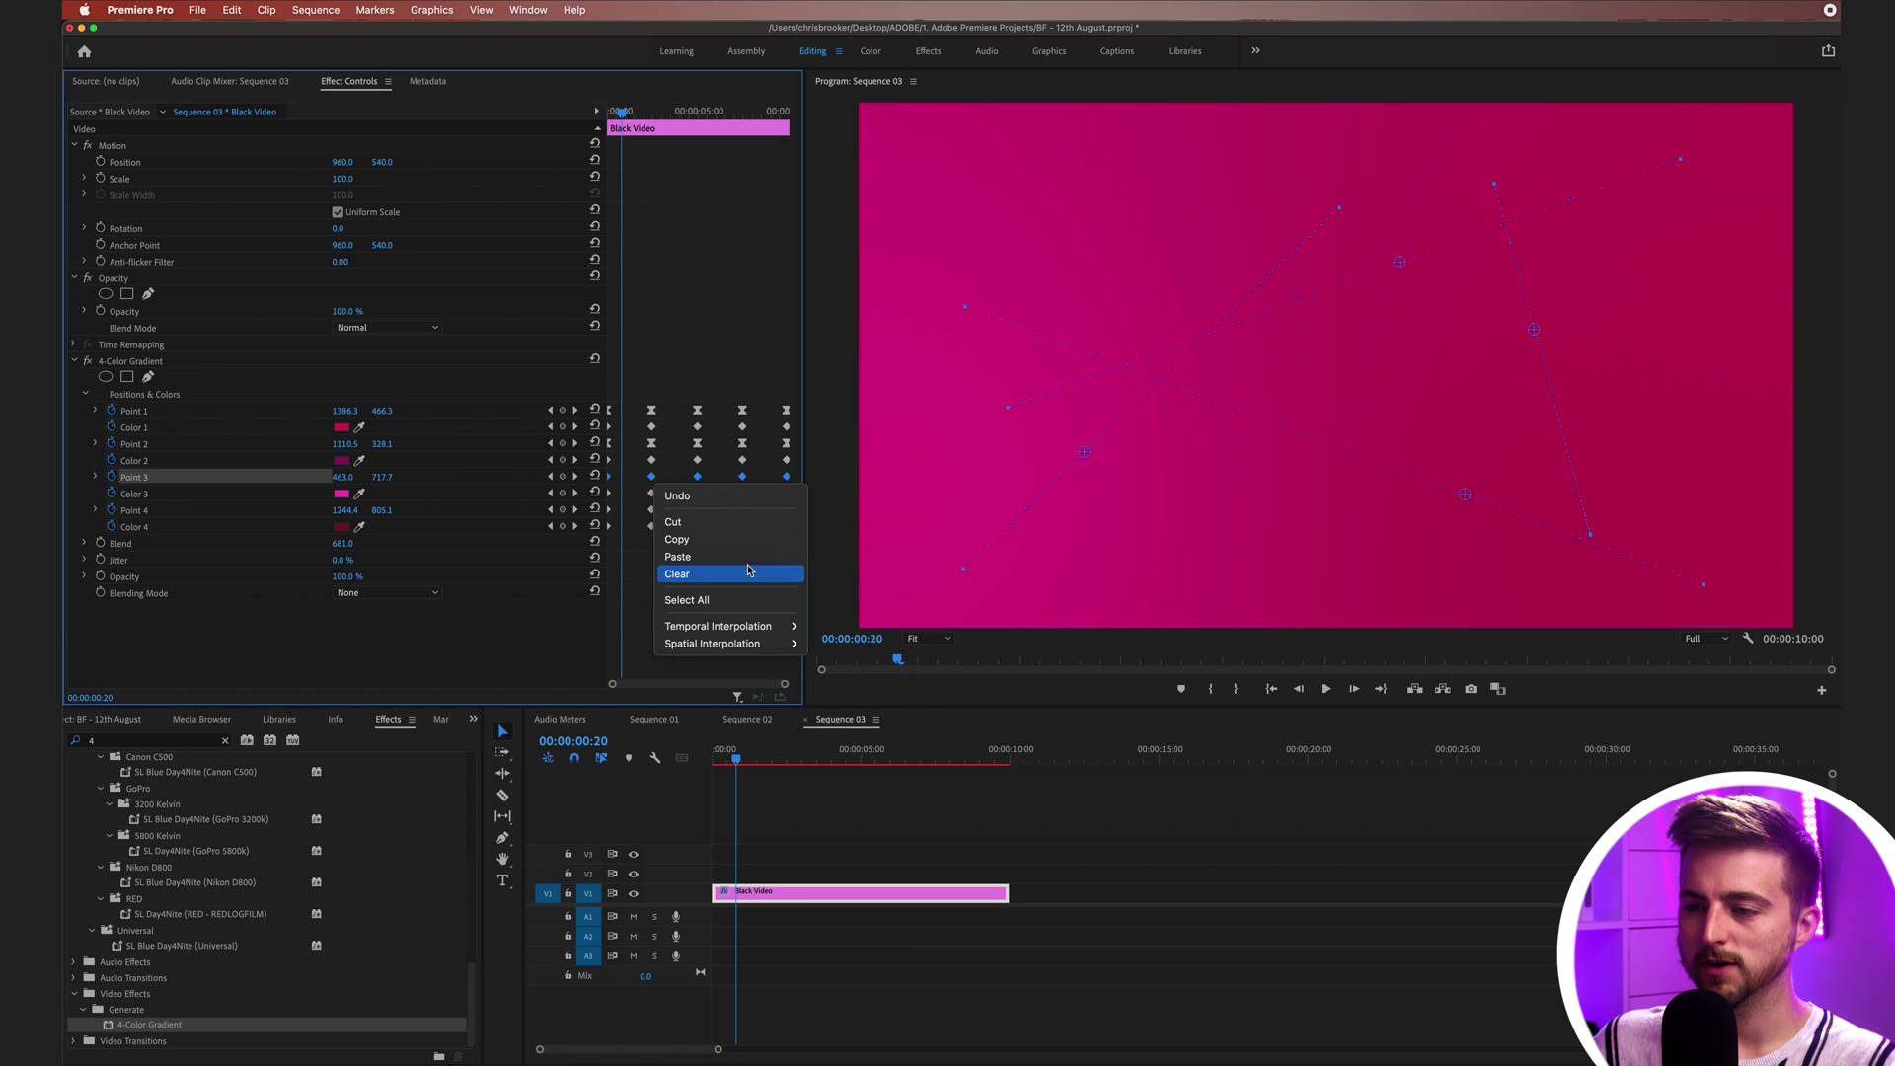
mouse_move(780, 626)
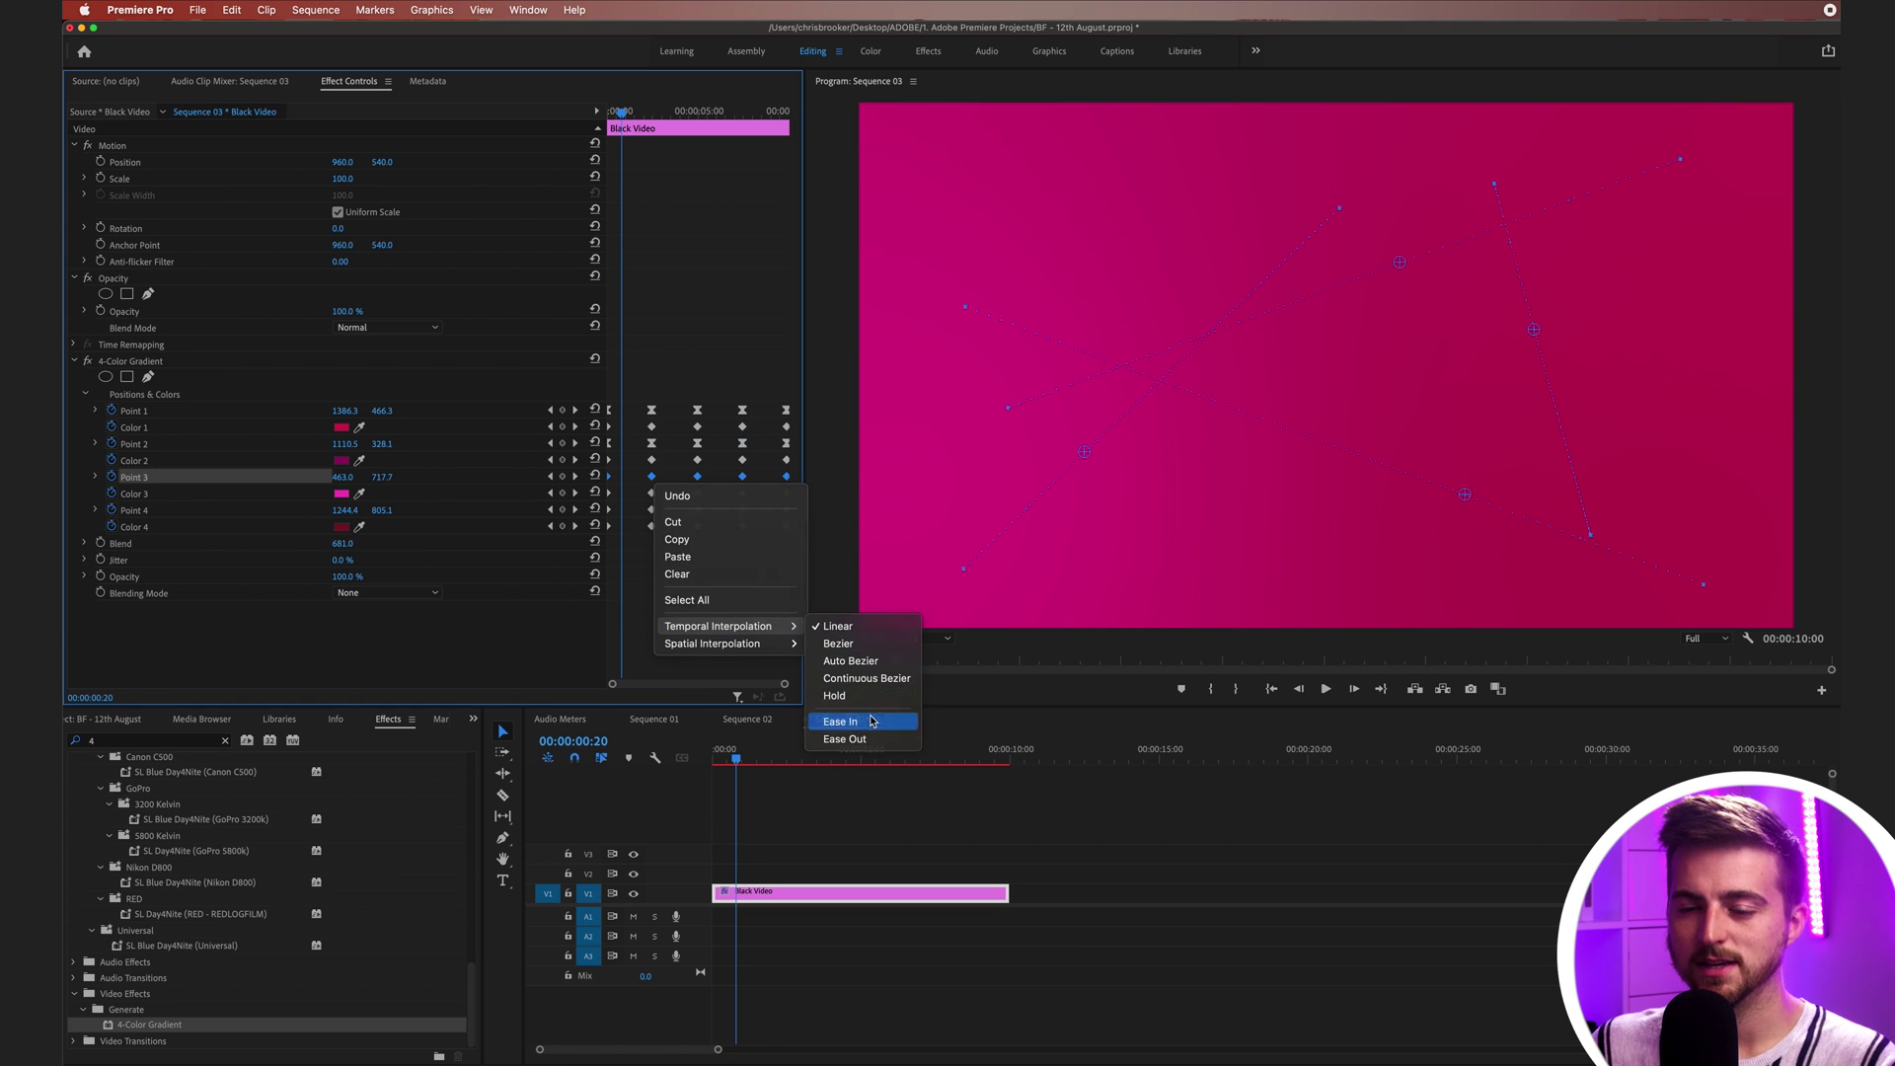
click(840, 722)
Step: Set the Point 4 gradient keyframes to Hold interpolation
click(135, 511)
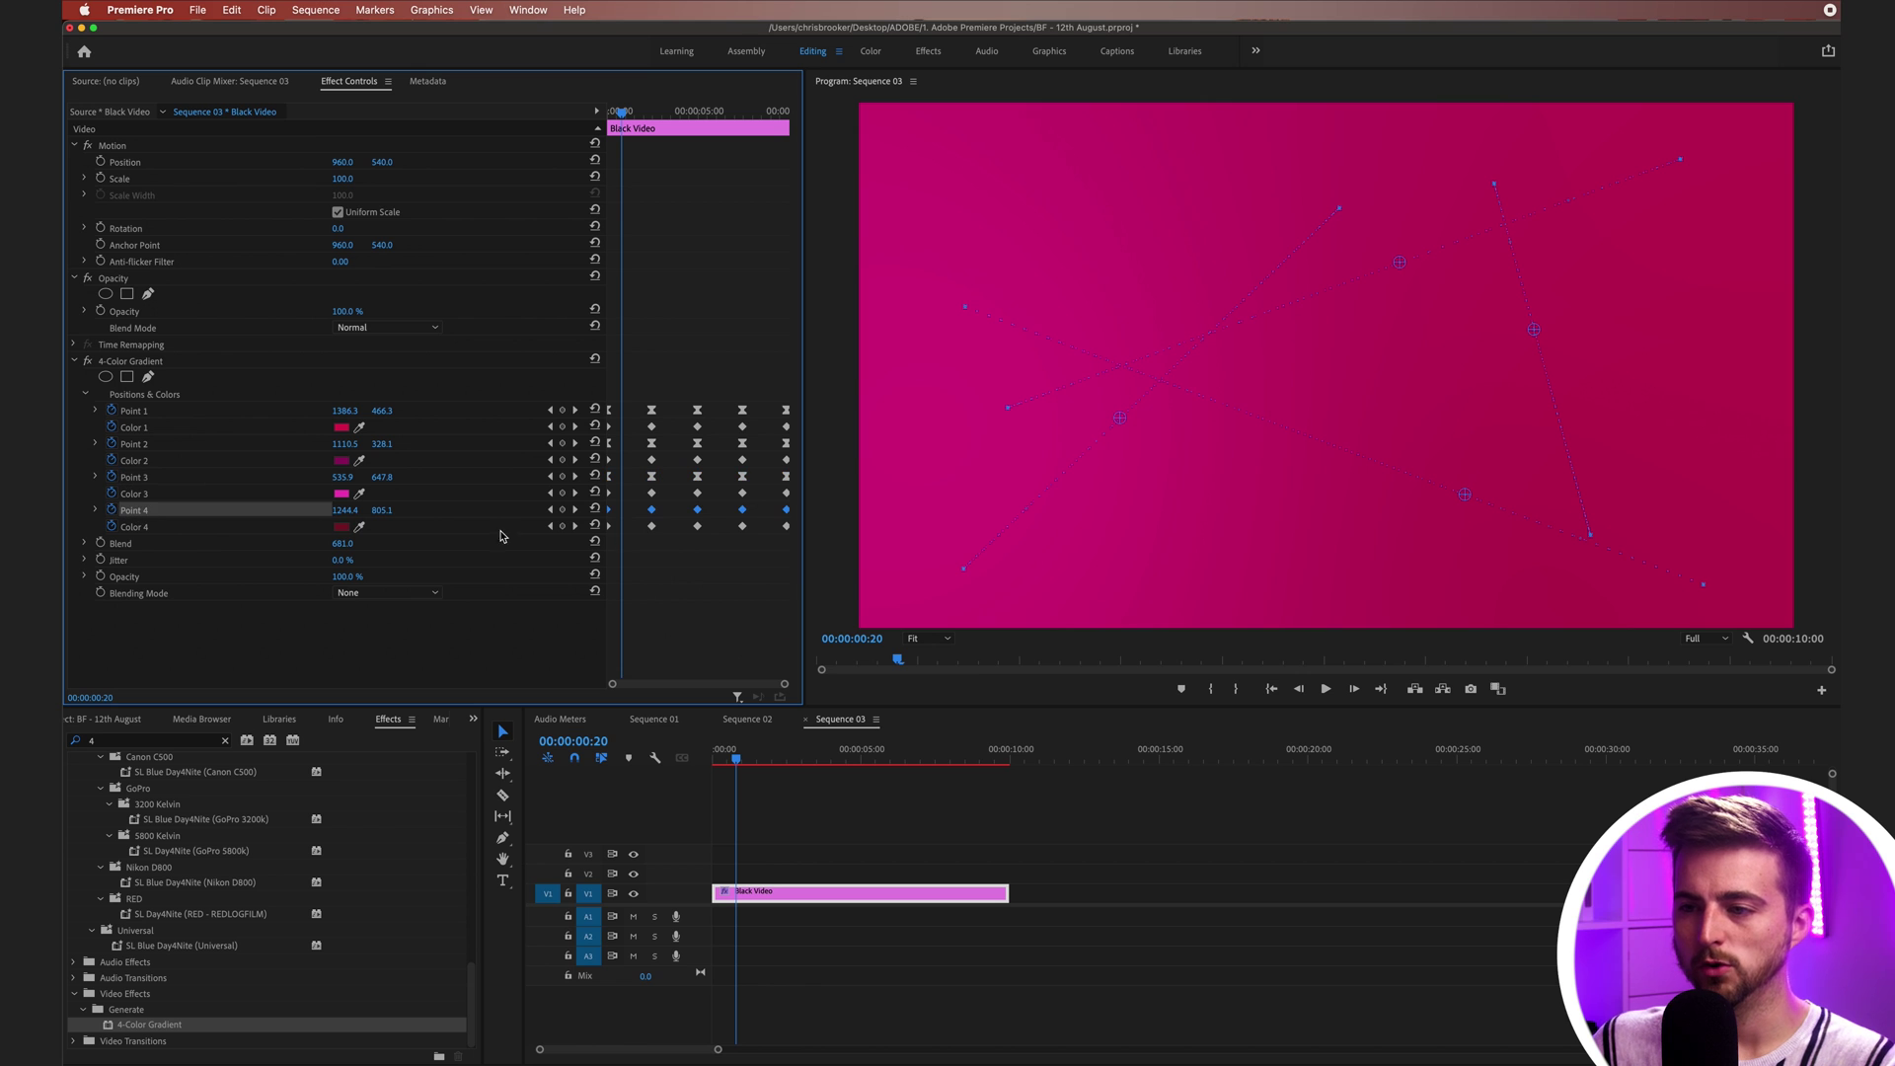
right_click(656, 516)
mouse_move(765, 660)
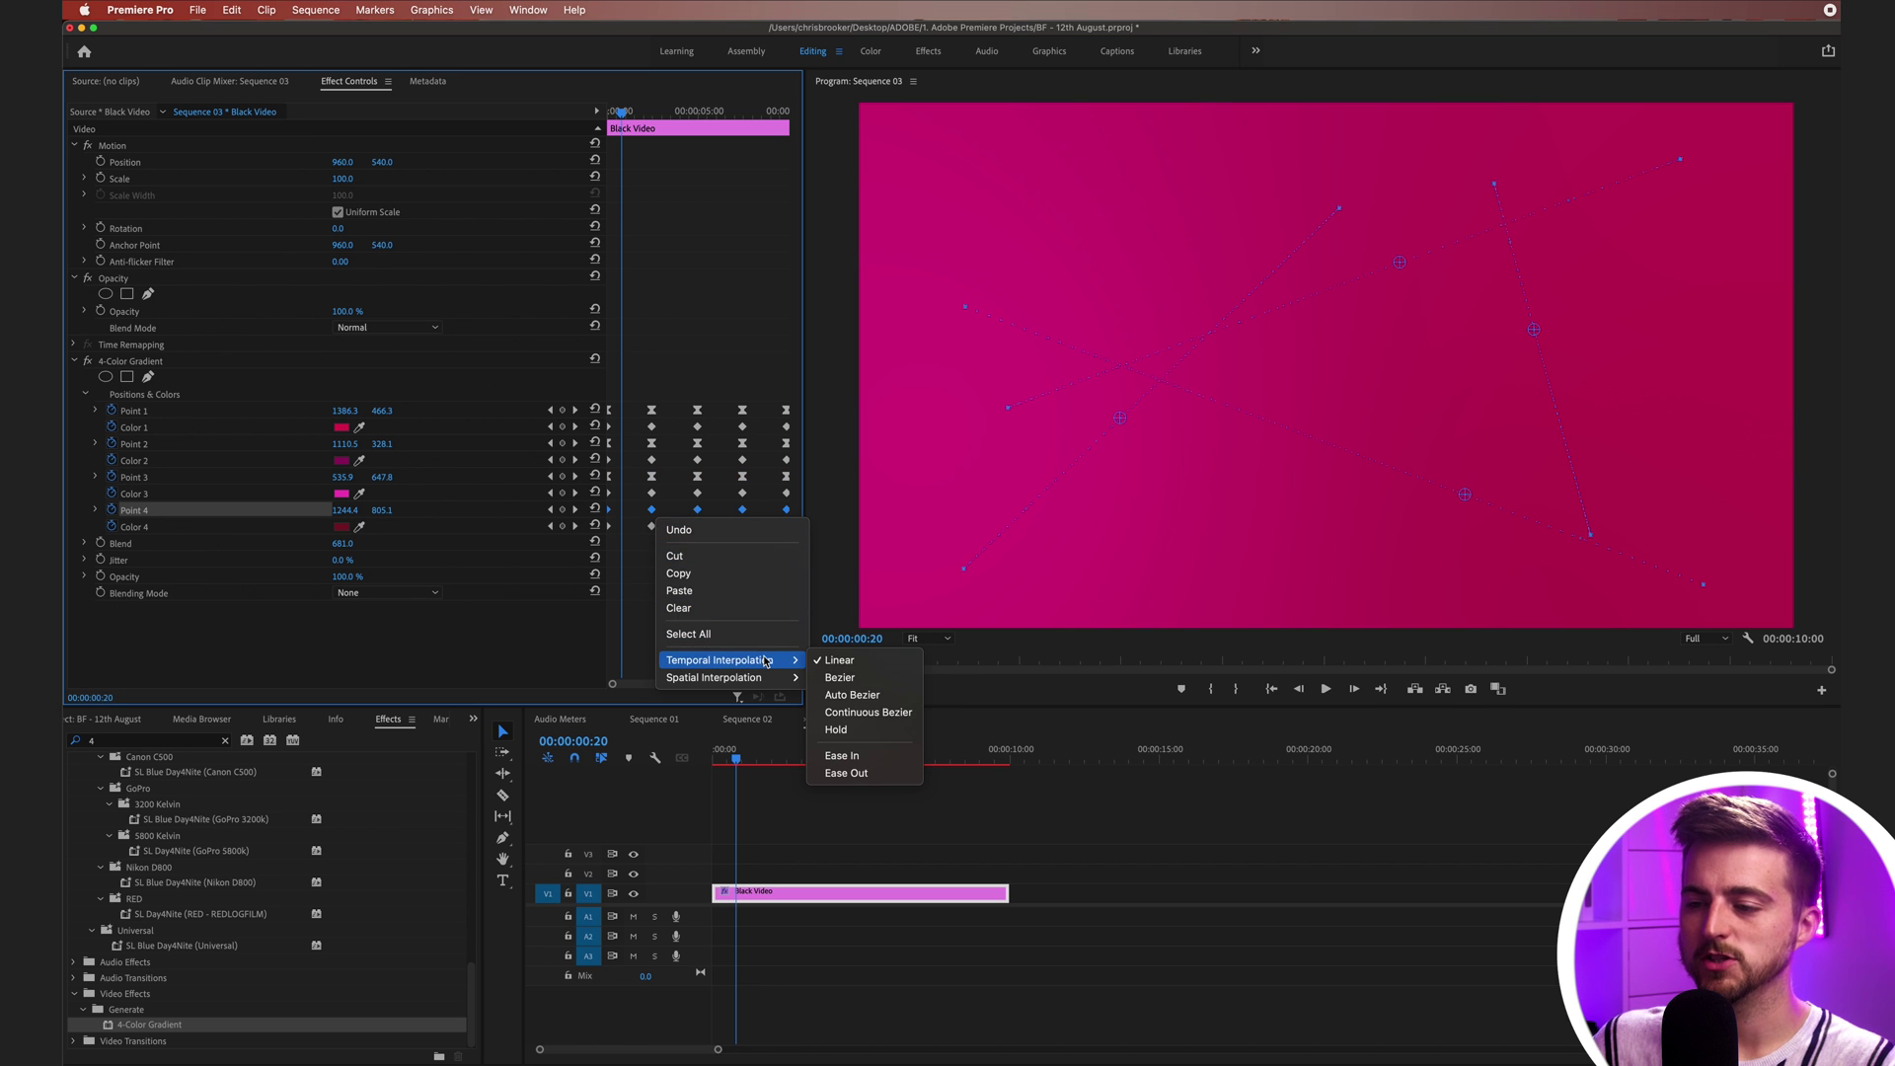
click(893, 736)
Step: Play the eased gradient from the start, stop it, and deselect the Black Video clip
key(Home)
key(space)
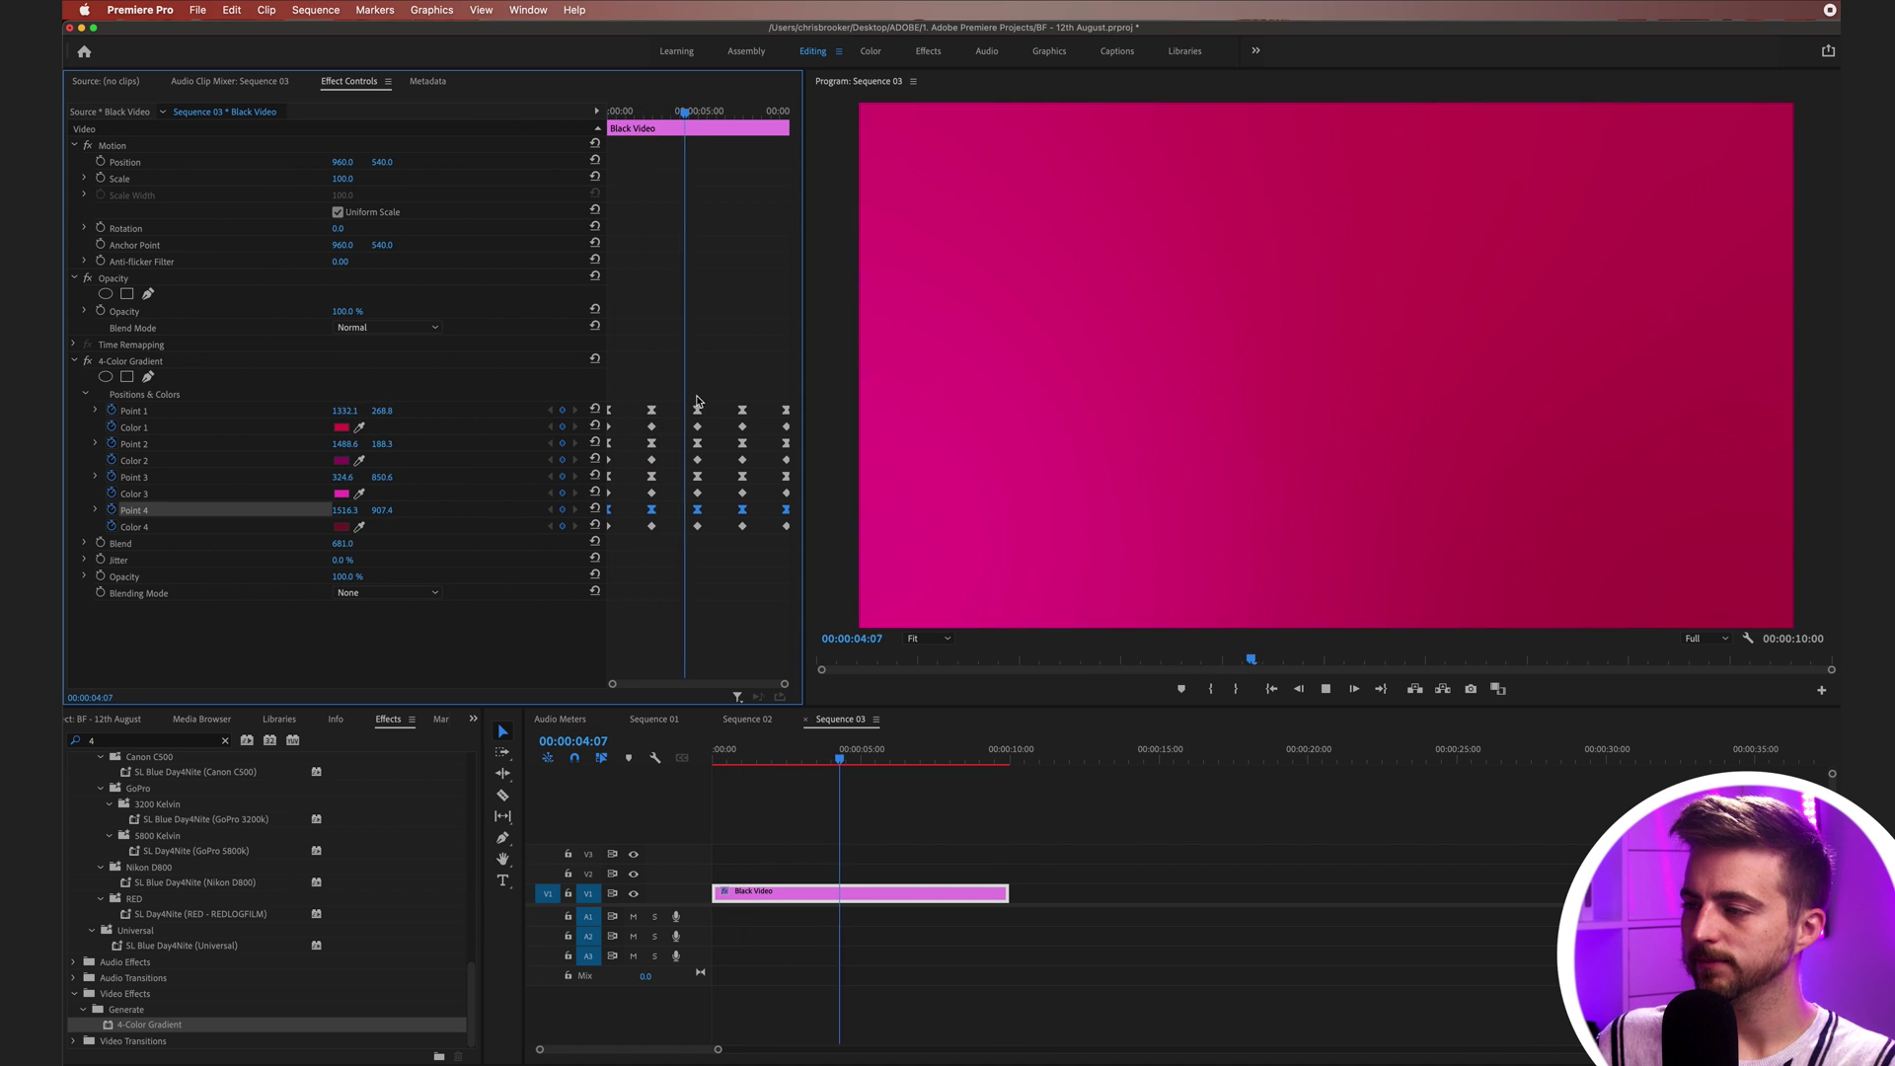
key(space)
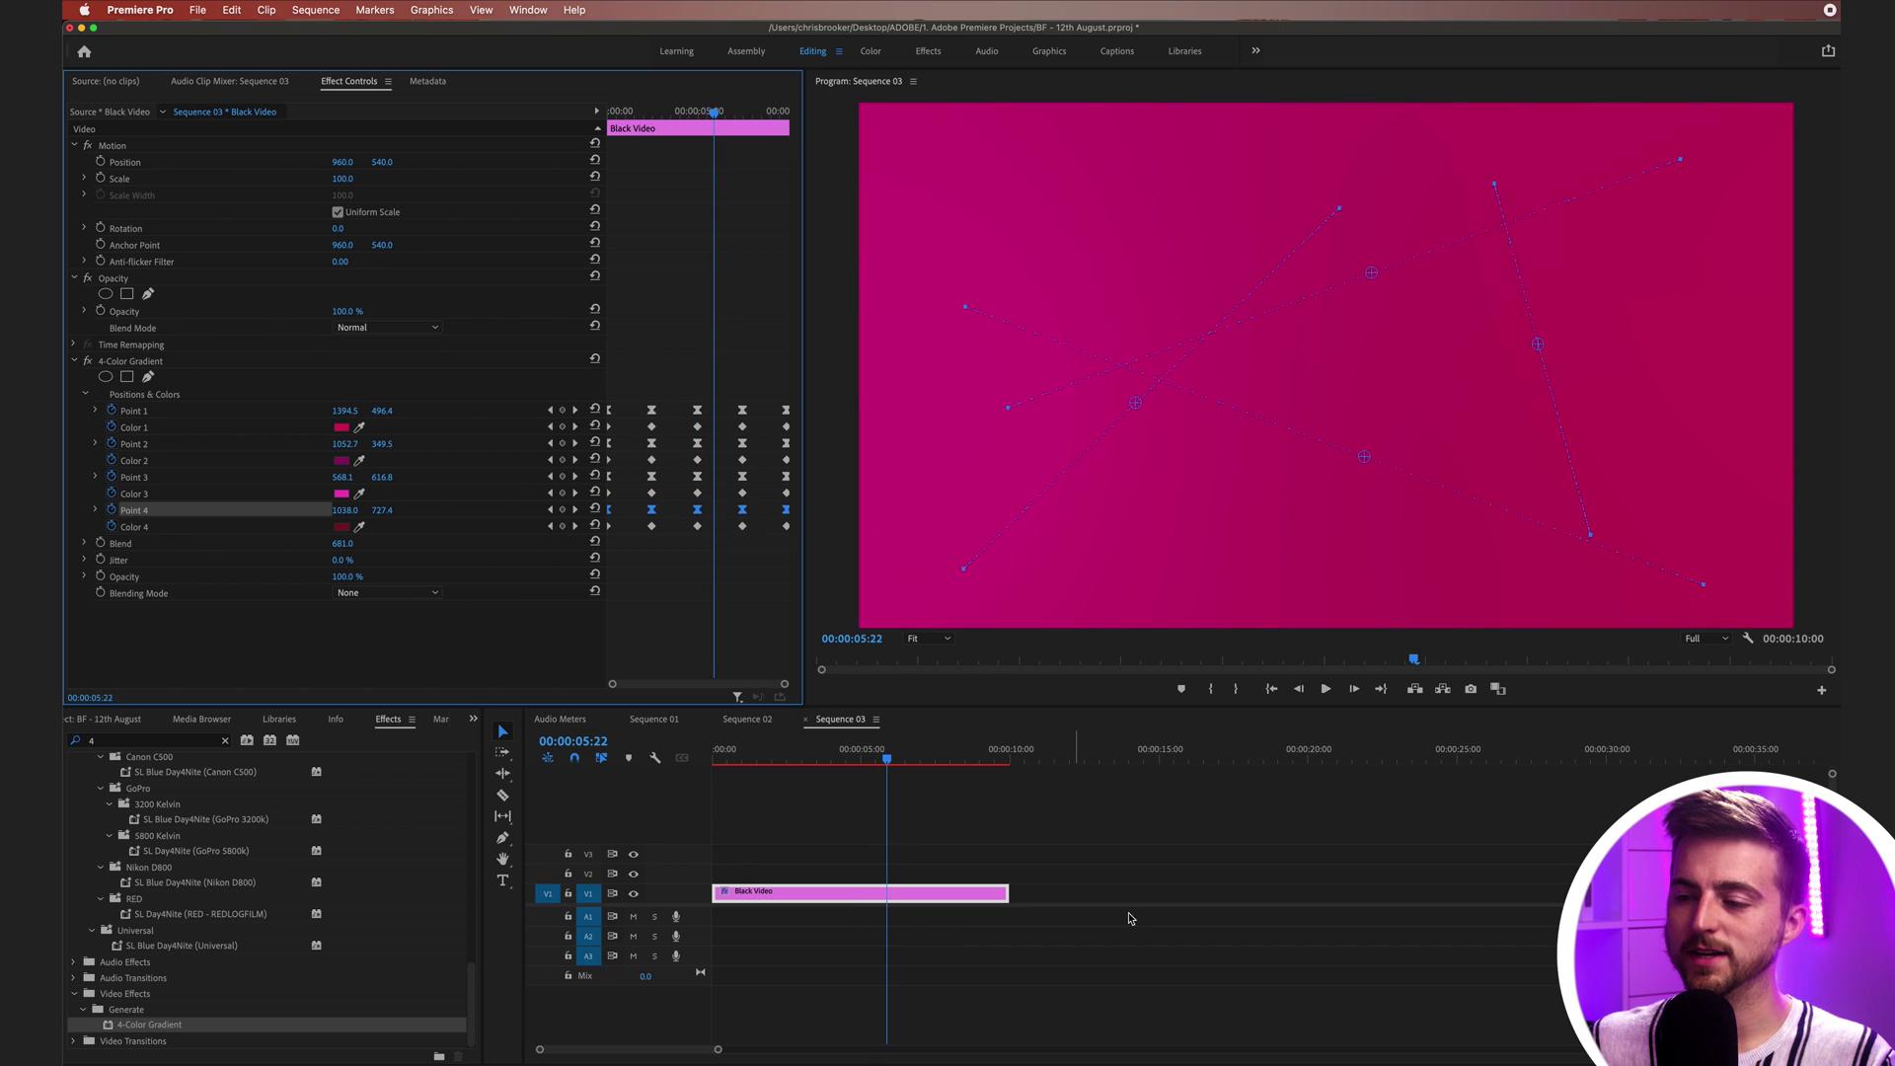
click(1085, 871)
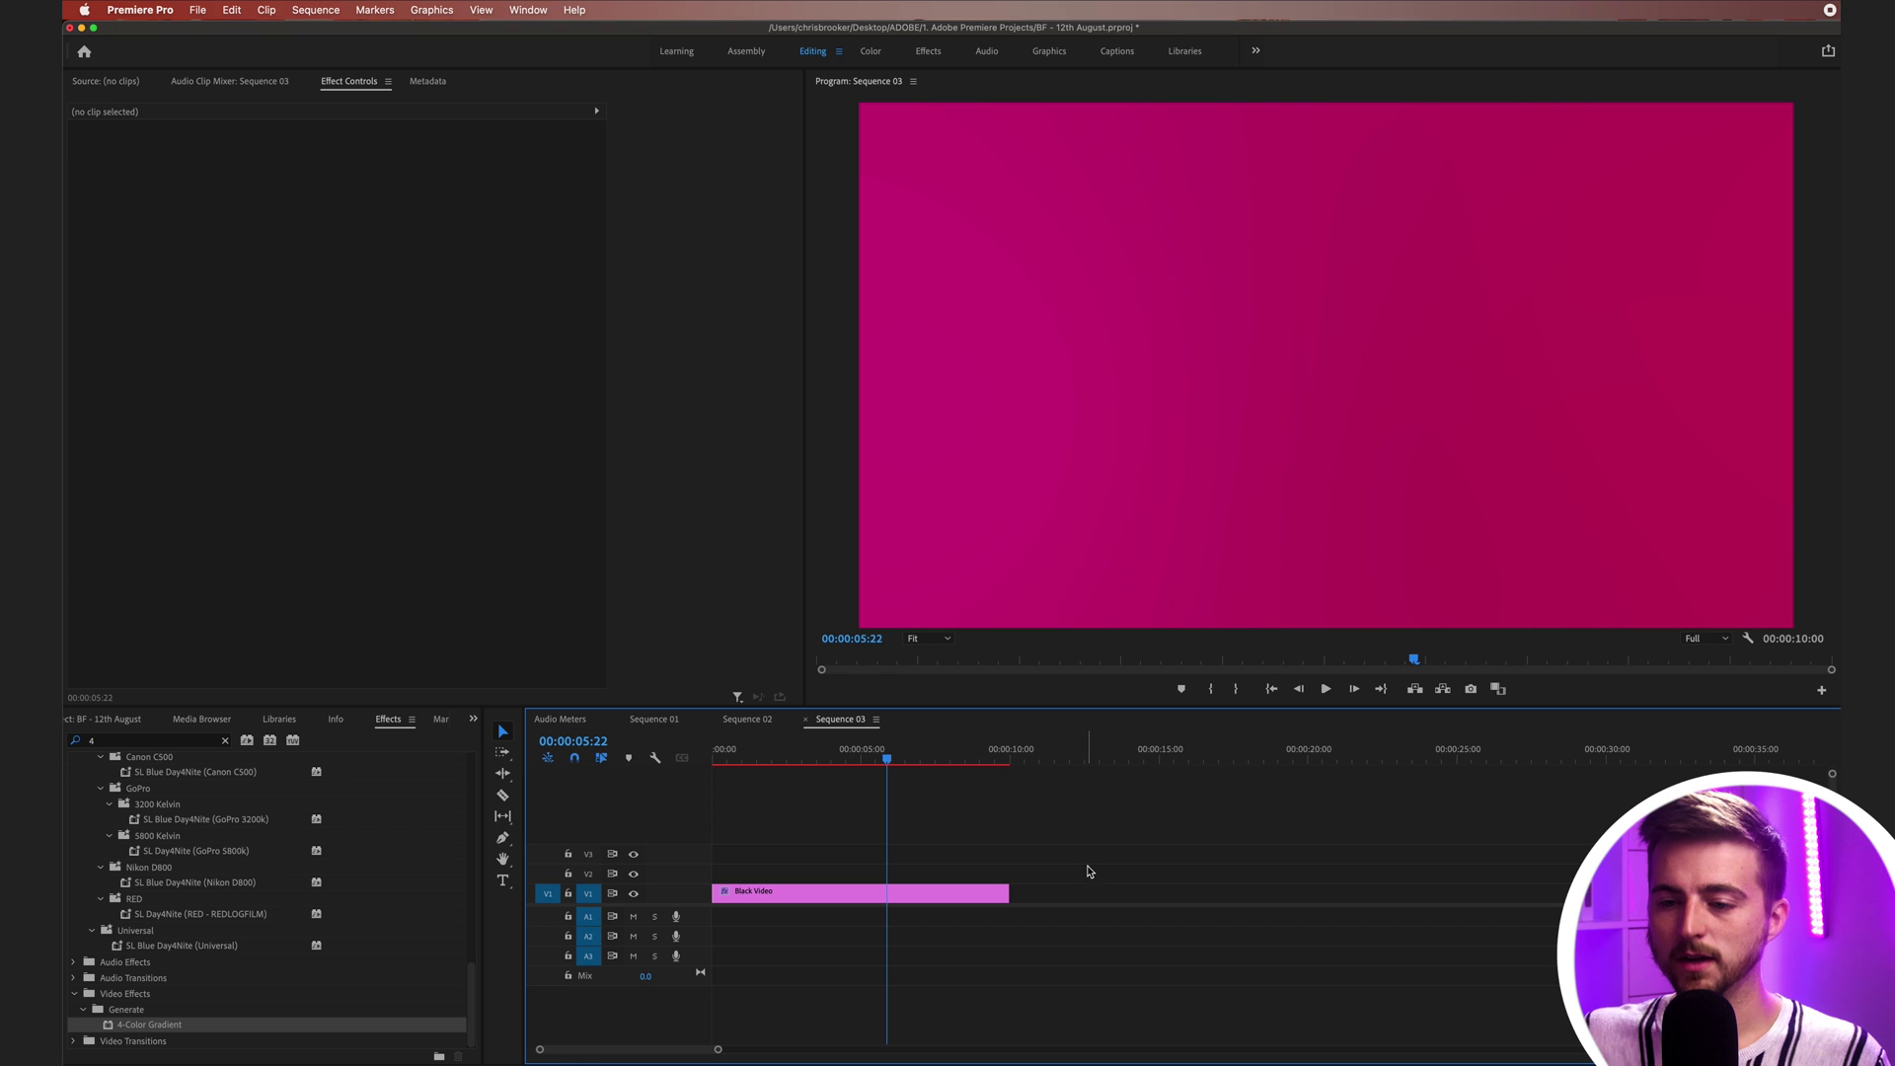
Step: Type BROOKER as a new text title over the gradient and select all of it
click(503, 881)
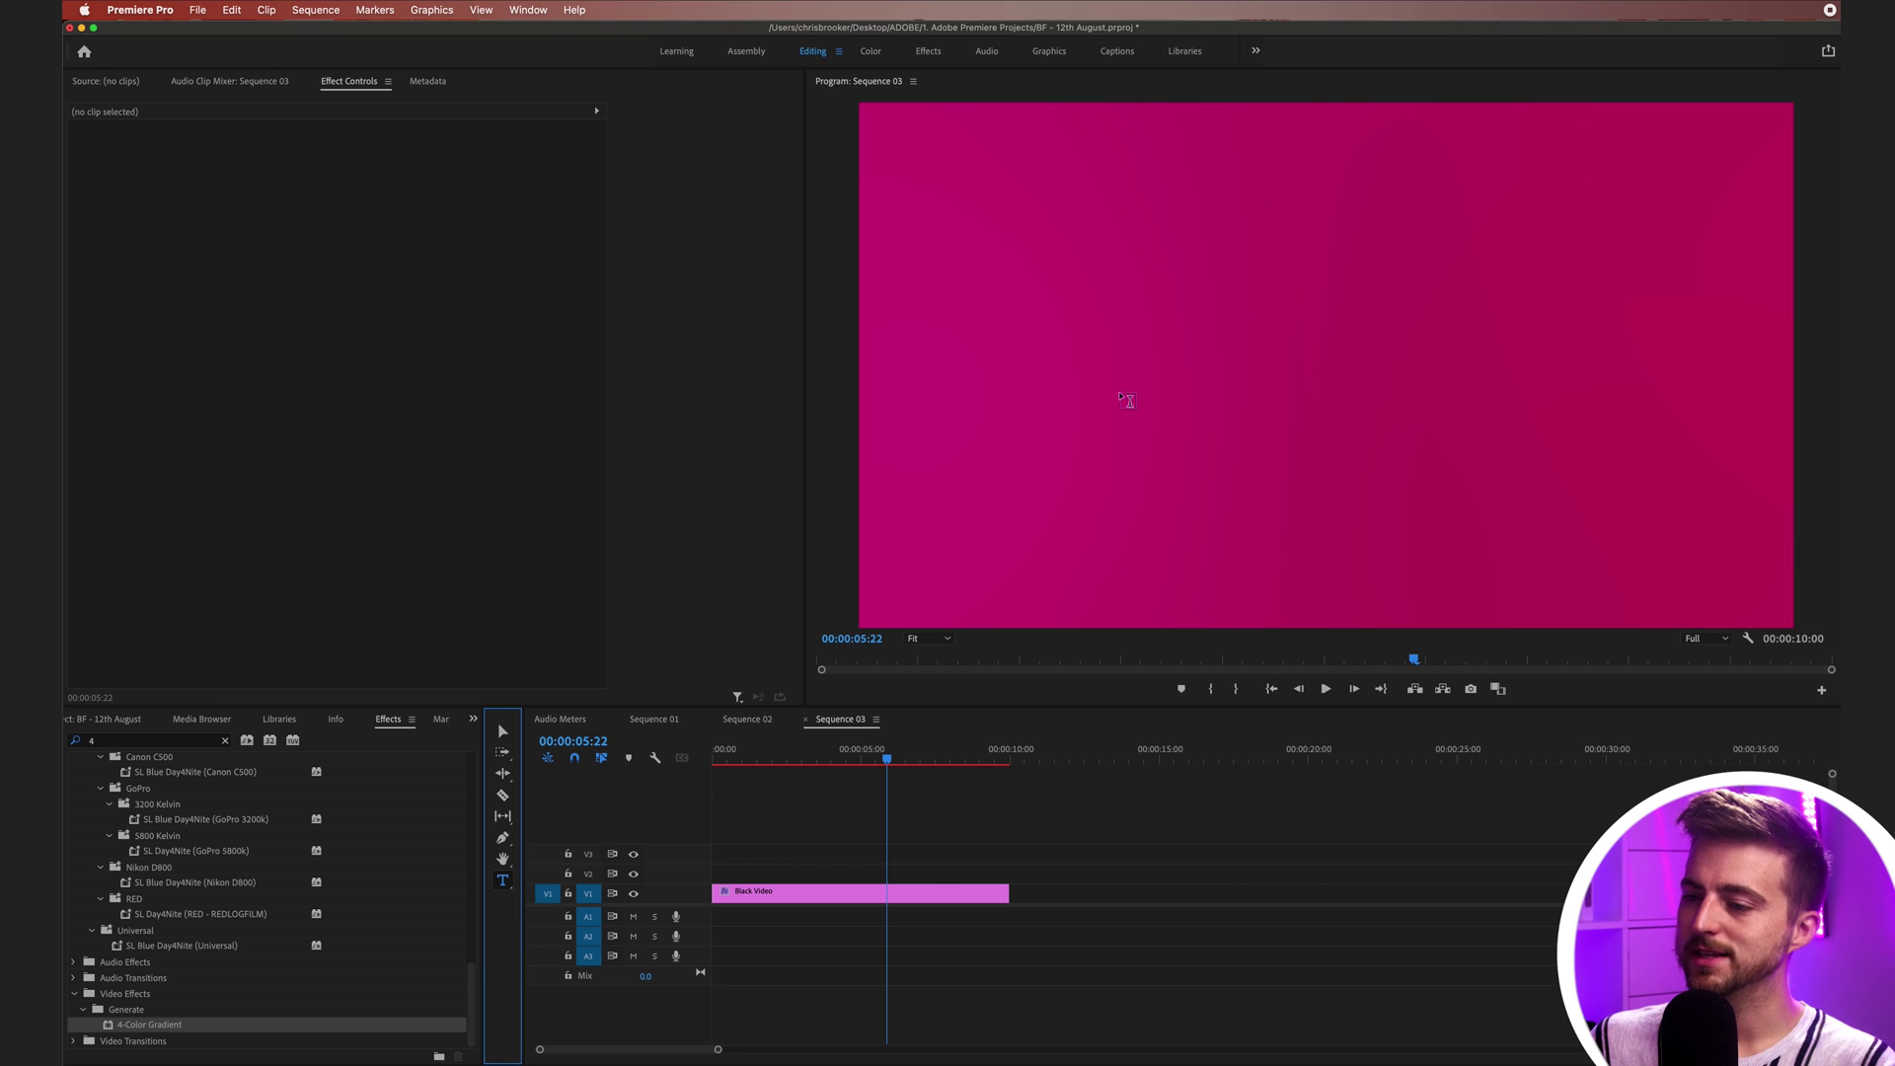
click(1113, 294)
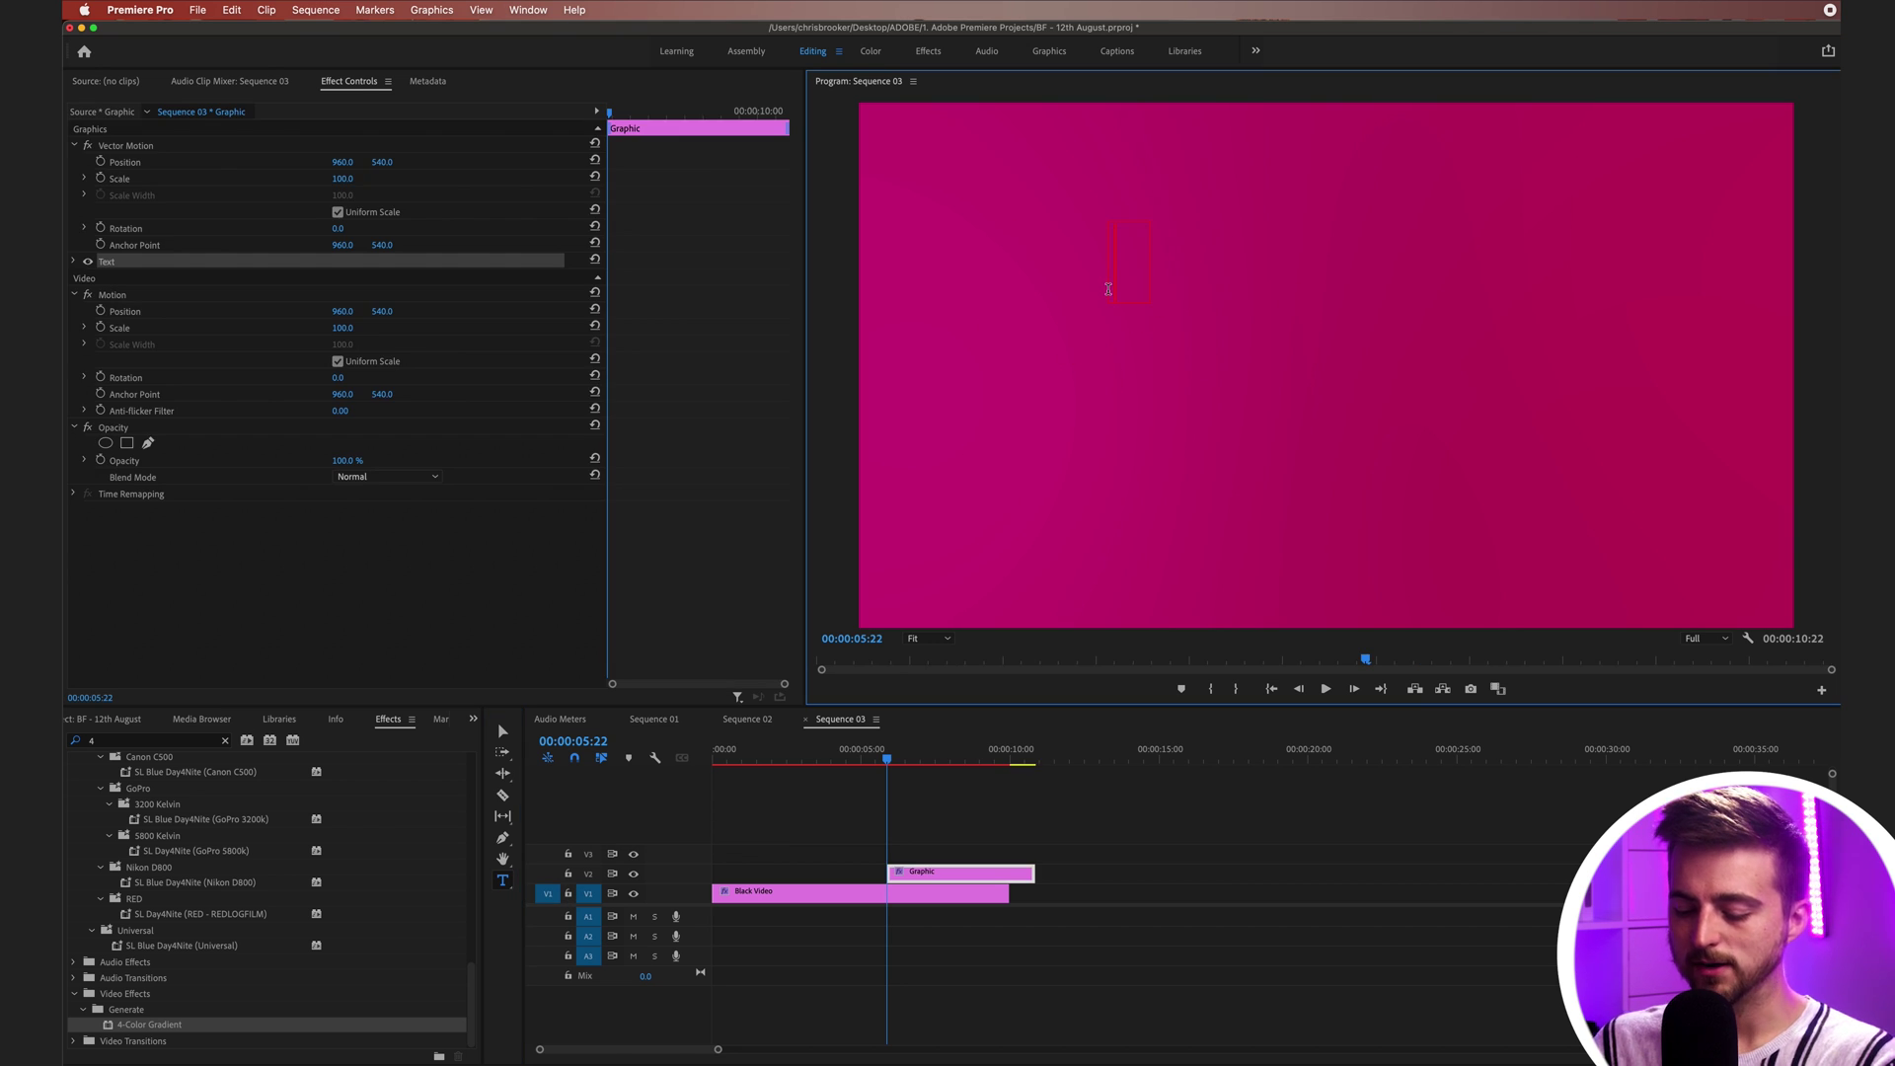
text(BROOKER)
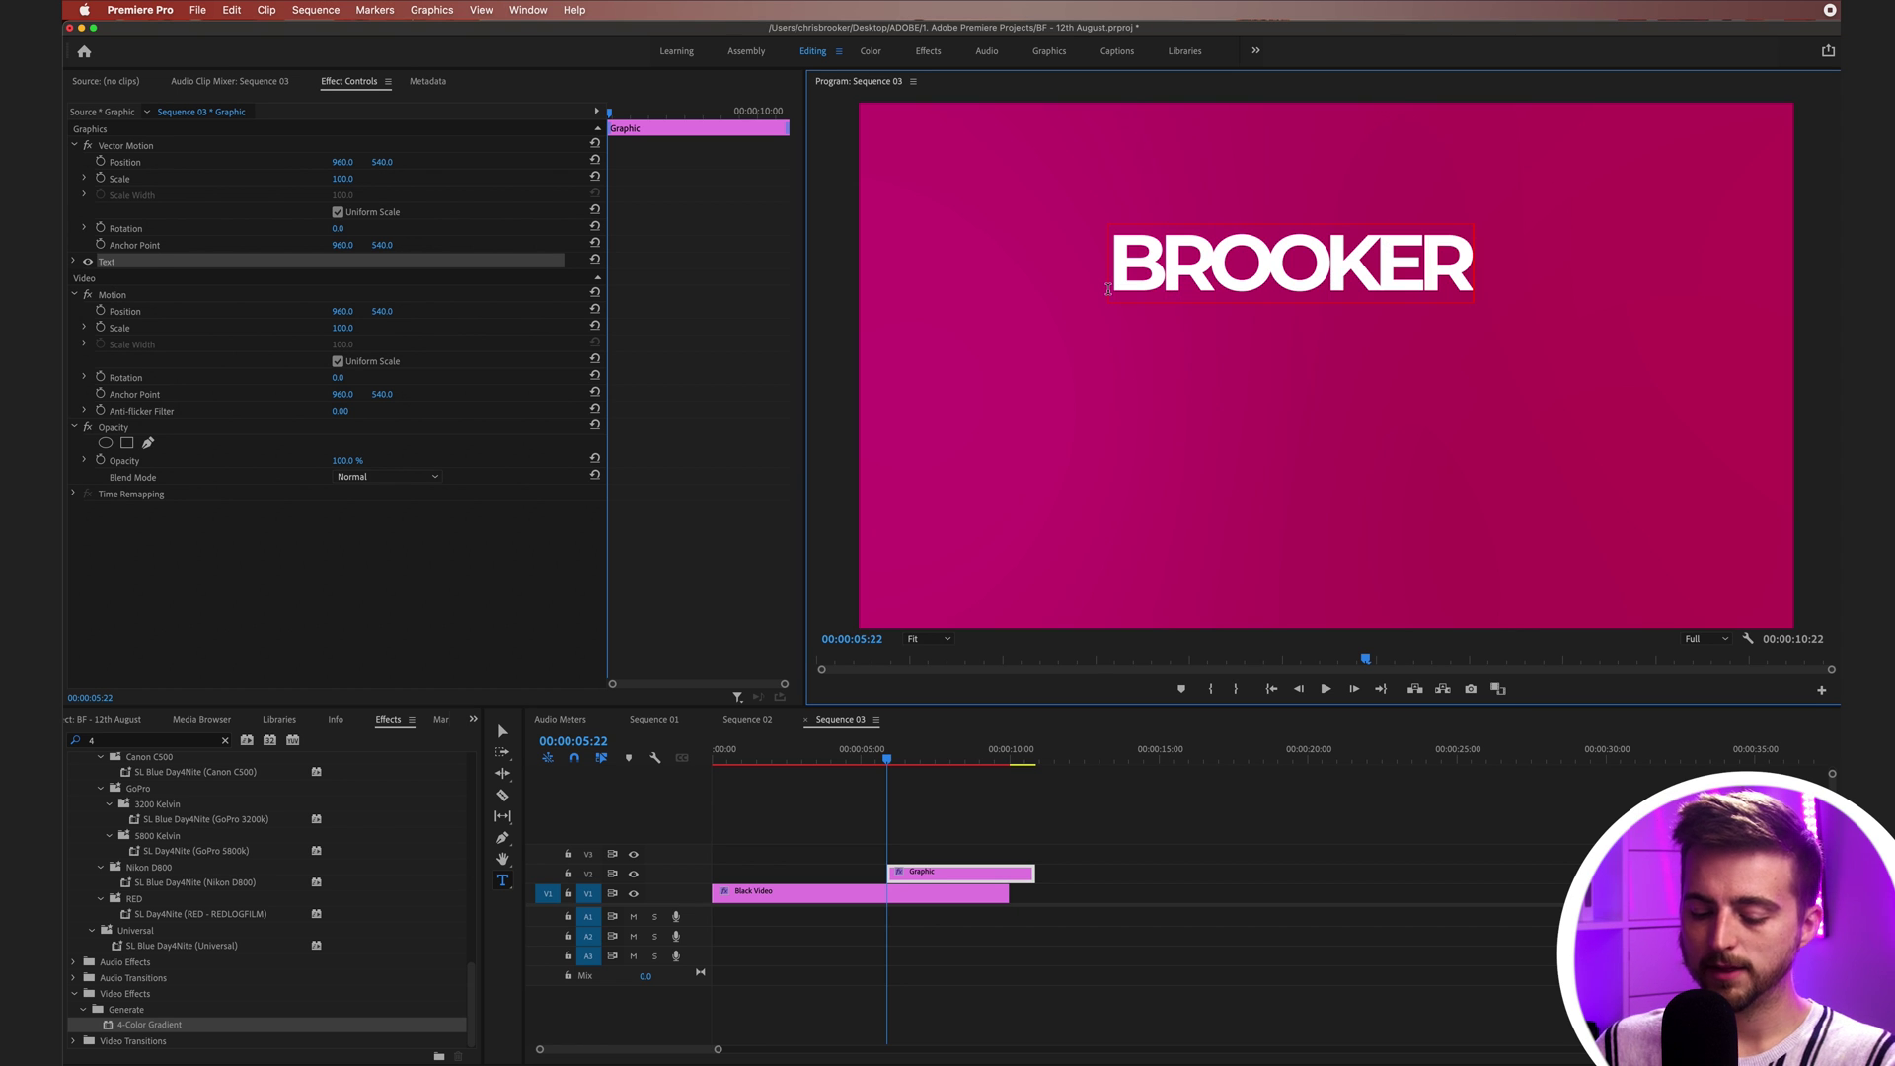
key(super+a)
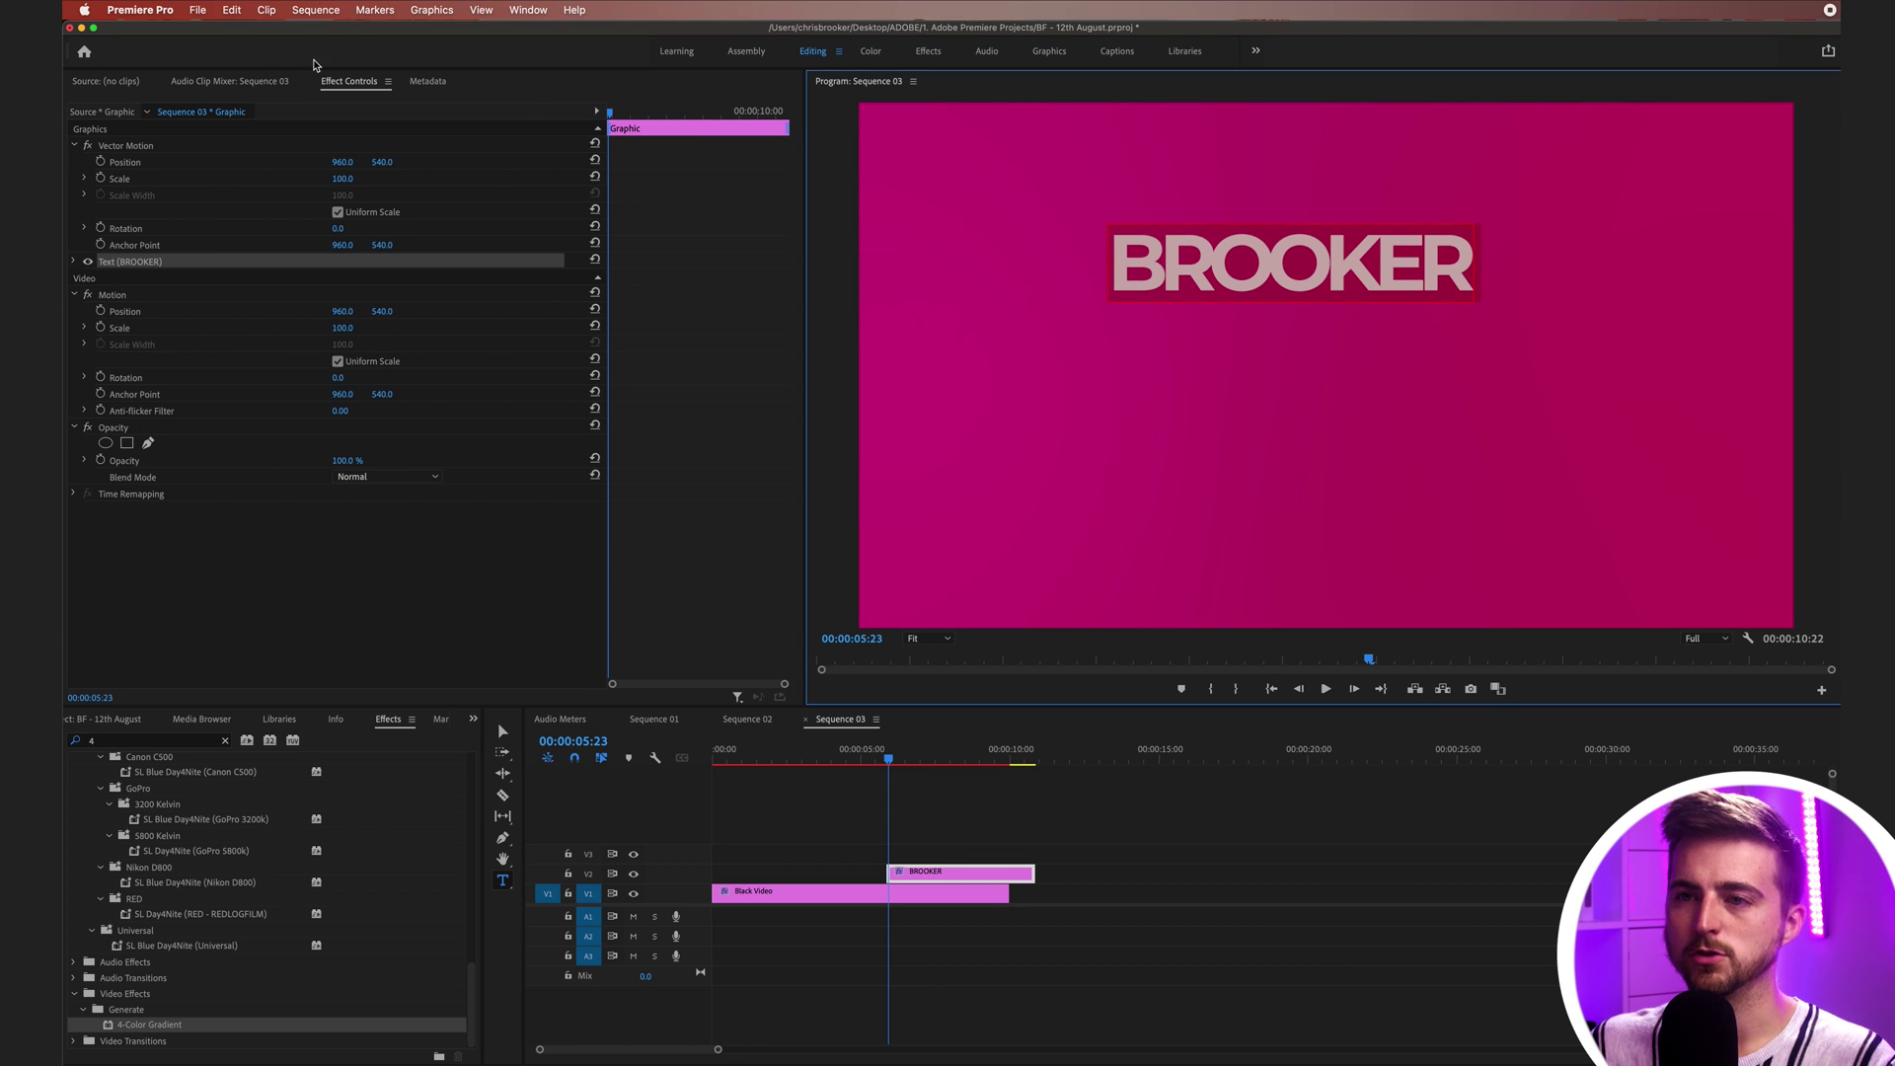
Step: Keep the font as Montserrat, enlarge BROOKER to size 358 and centre-align it
click(75, 264)
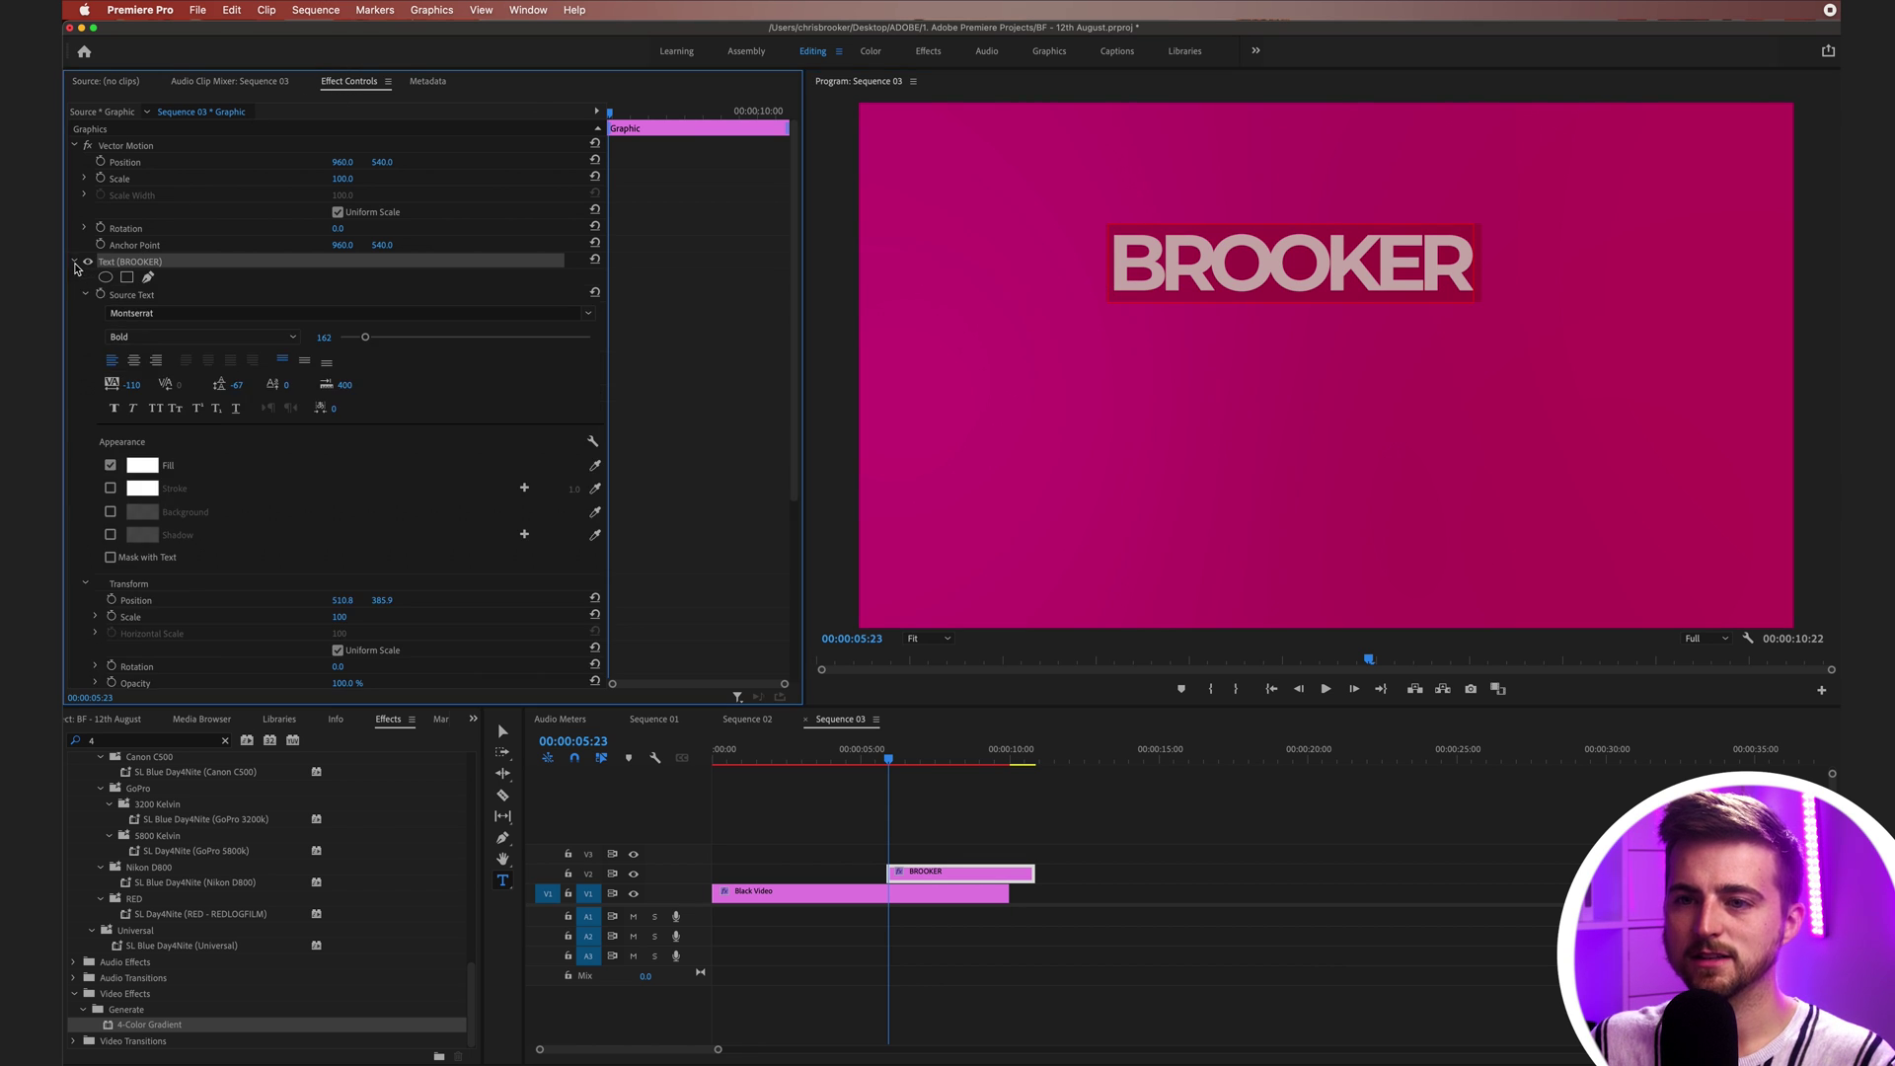
click(162, 315)
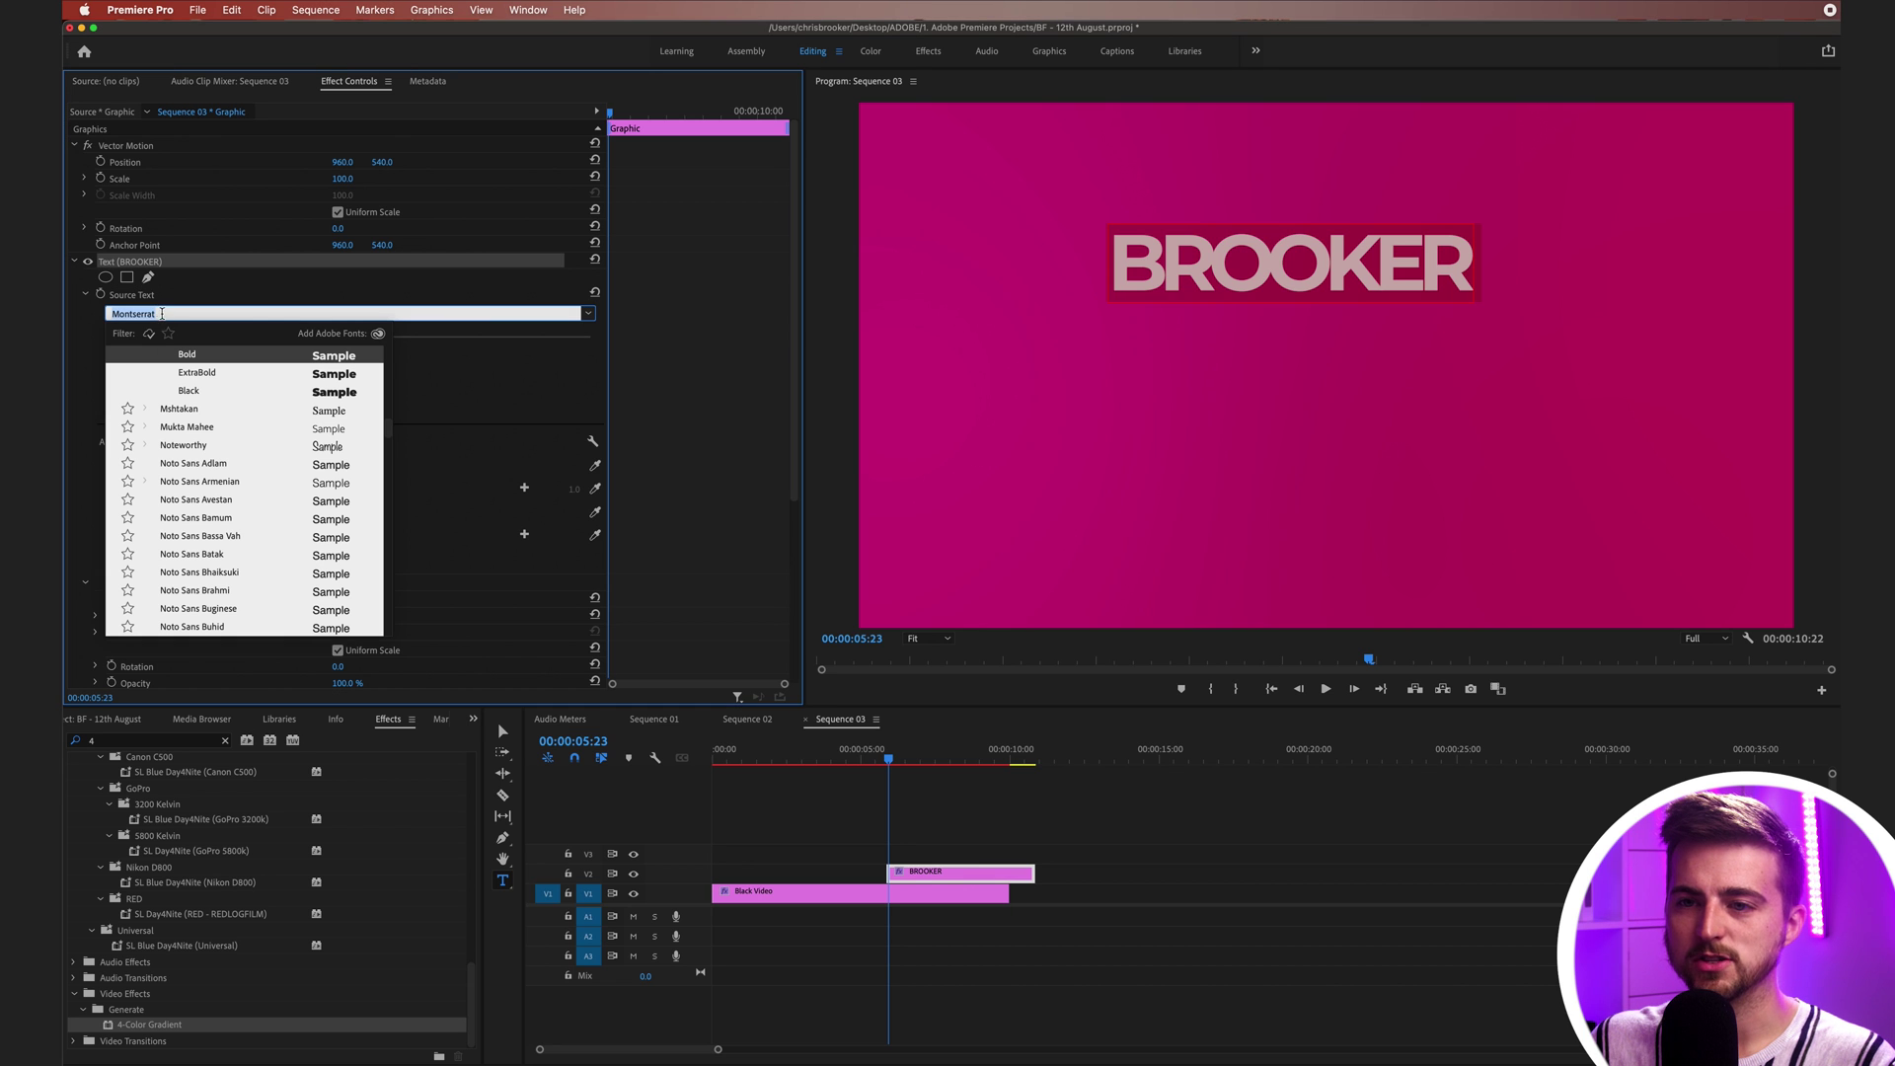
click(427, 346)
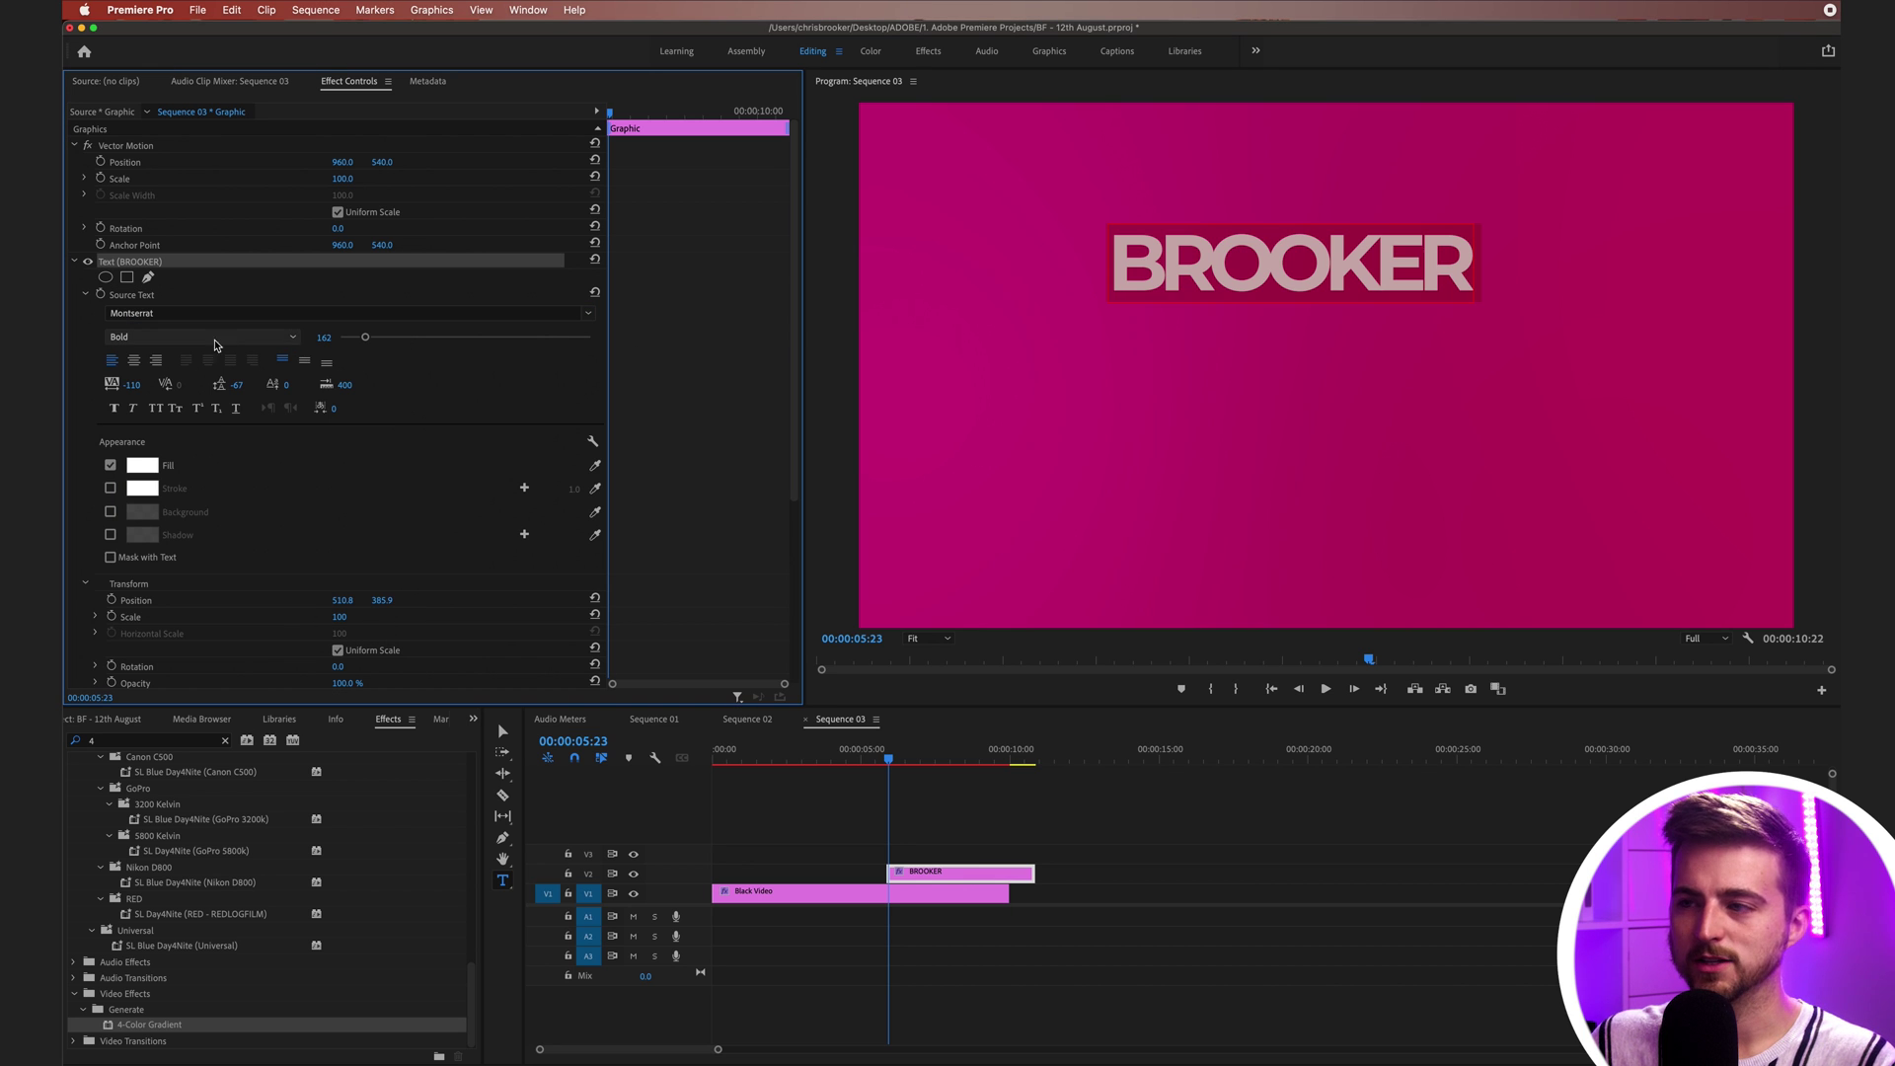
drag(365, 339, 387, 339)
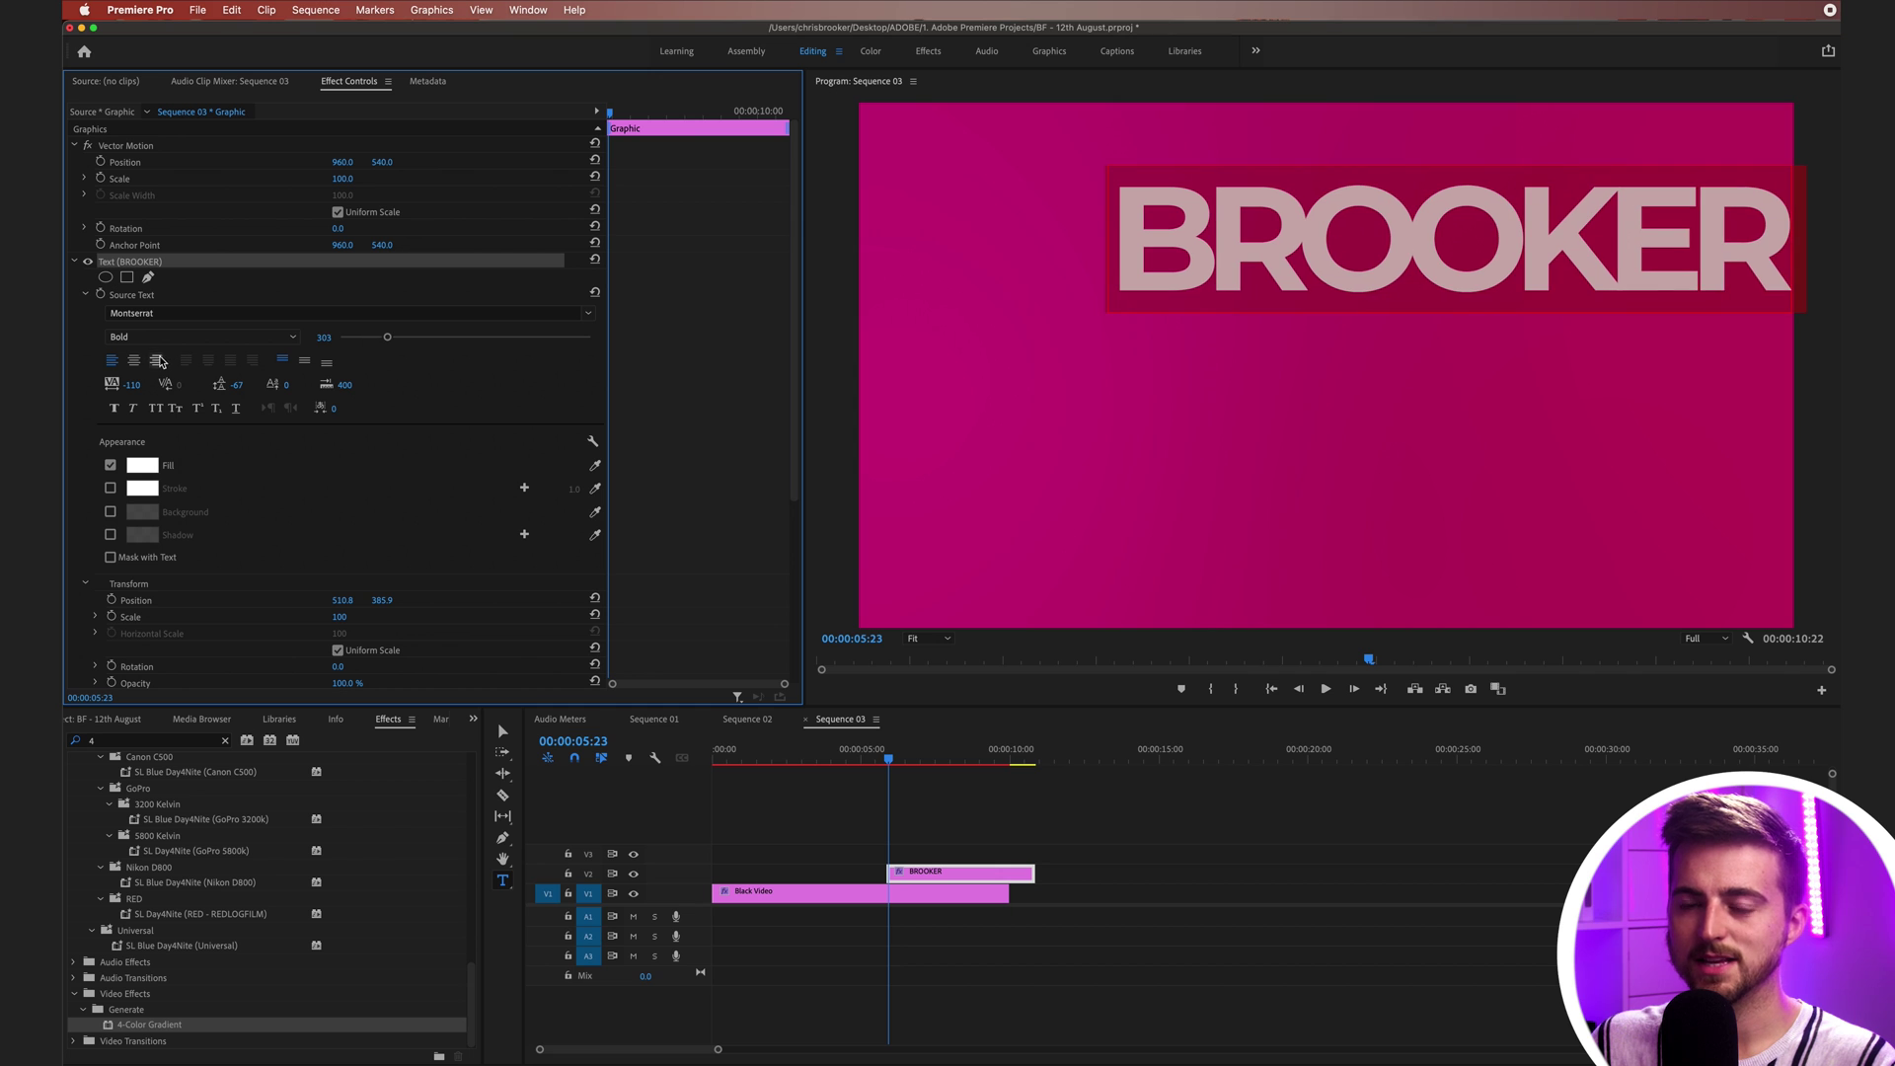
click(136, 361)
mouse_move(132, 385)
mouse_down()
mouse_move(163, 385)
mouse_move(104, 385)
mouse_move(168, 385)
mouse_move(137, 385)
mouse_up()
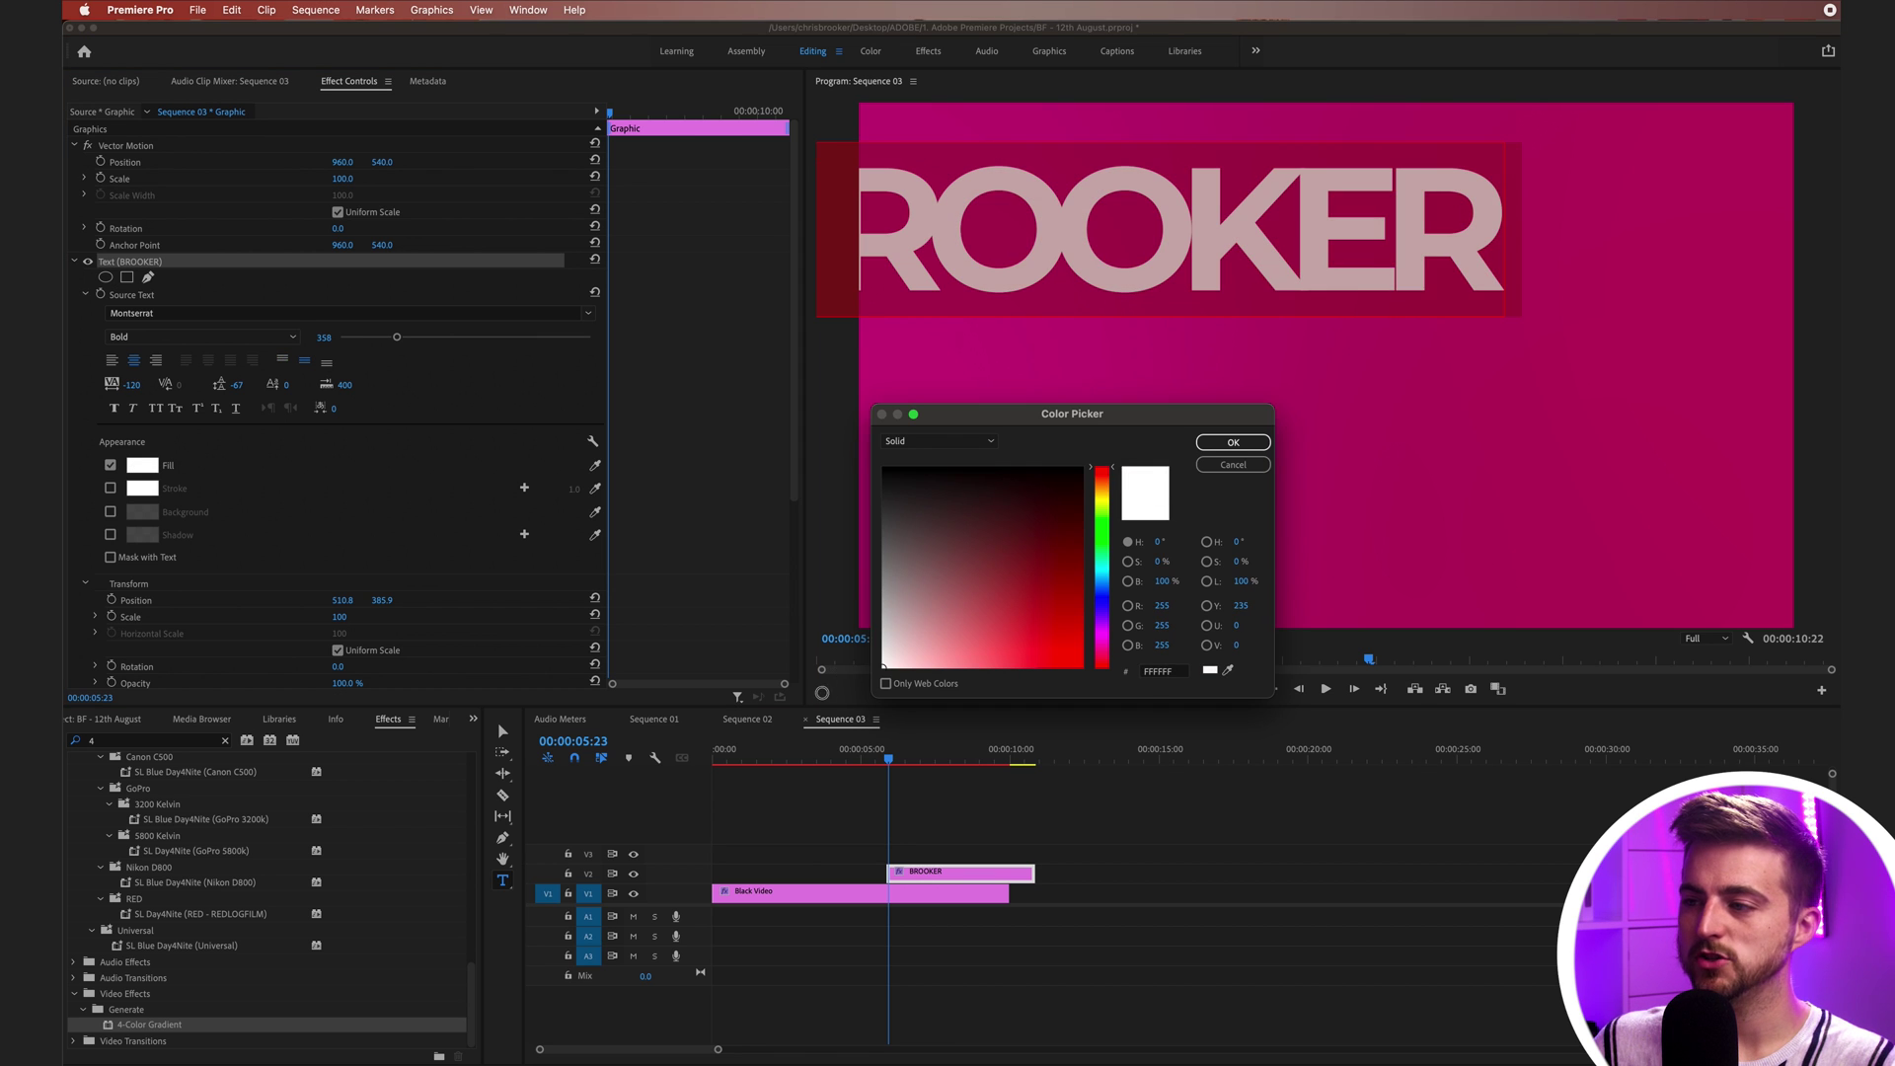
Step: Leave the BROOKER text fill white in the Fill colour picker
click(1233, 442)
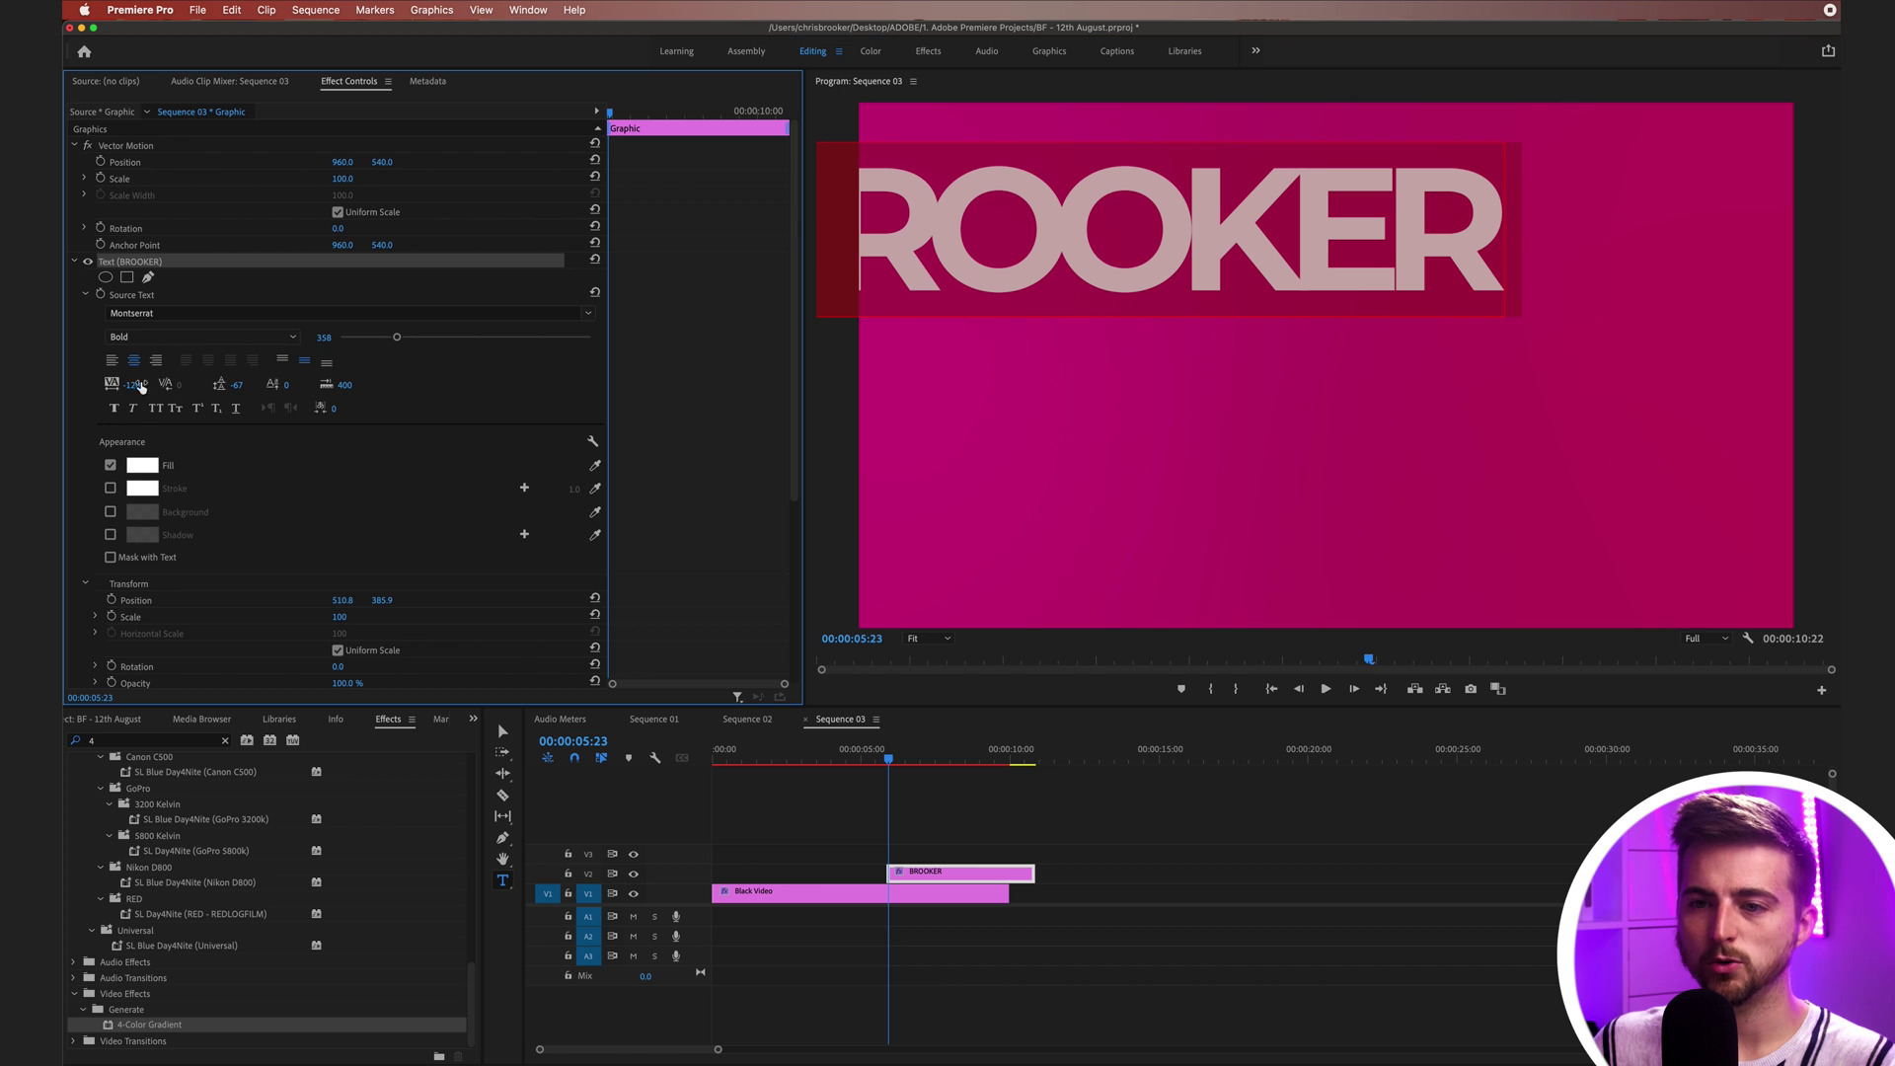
click(141, 465)
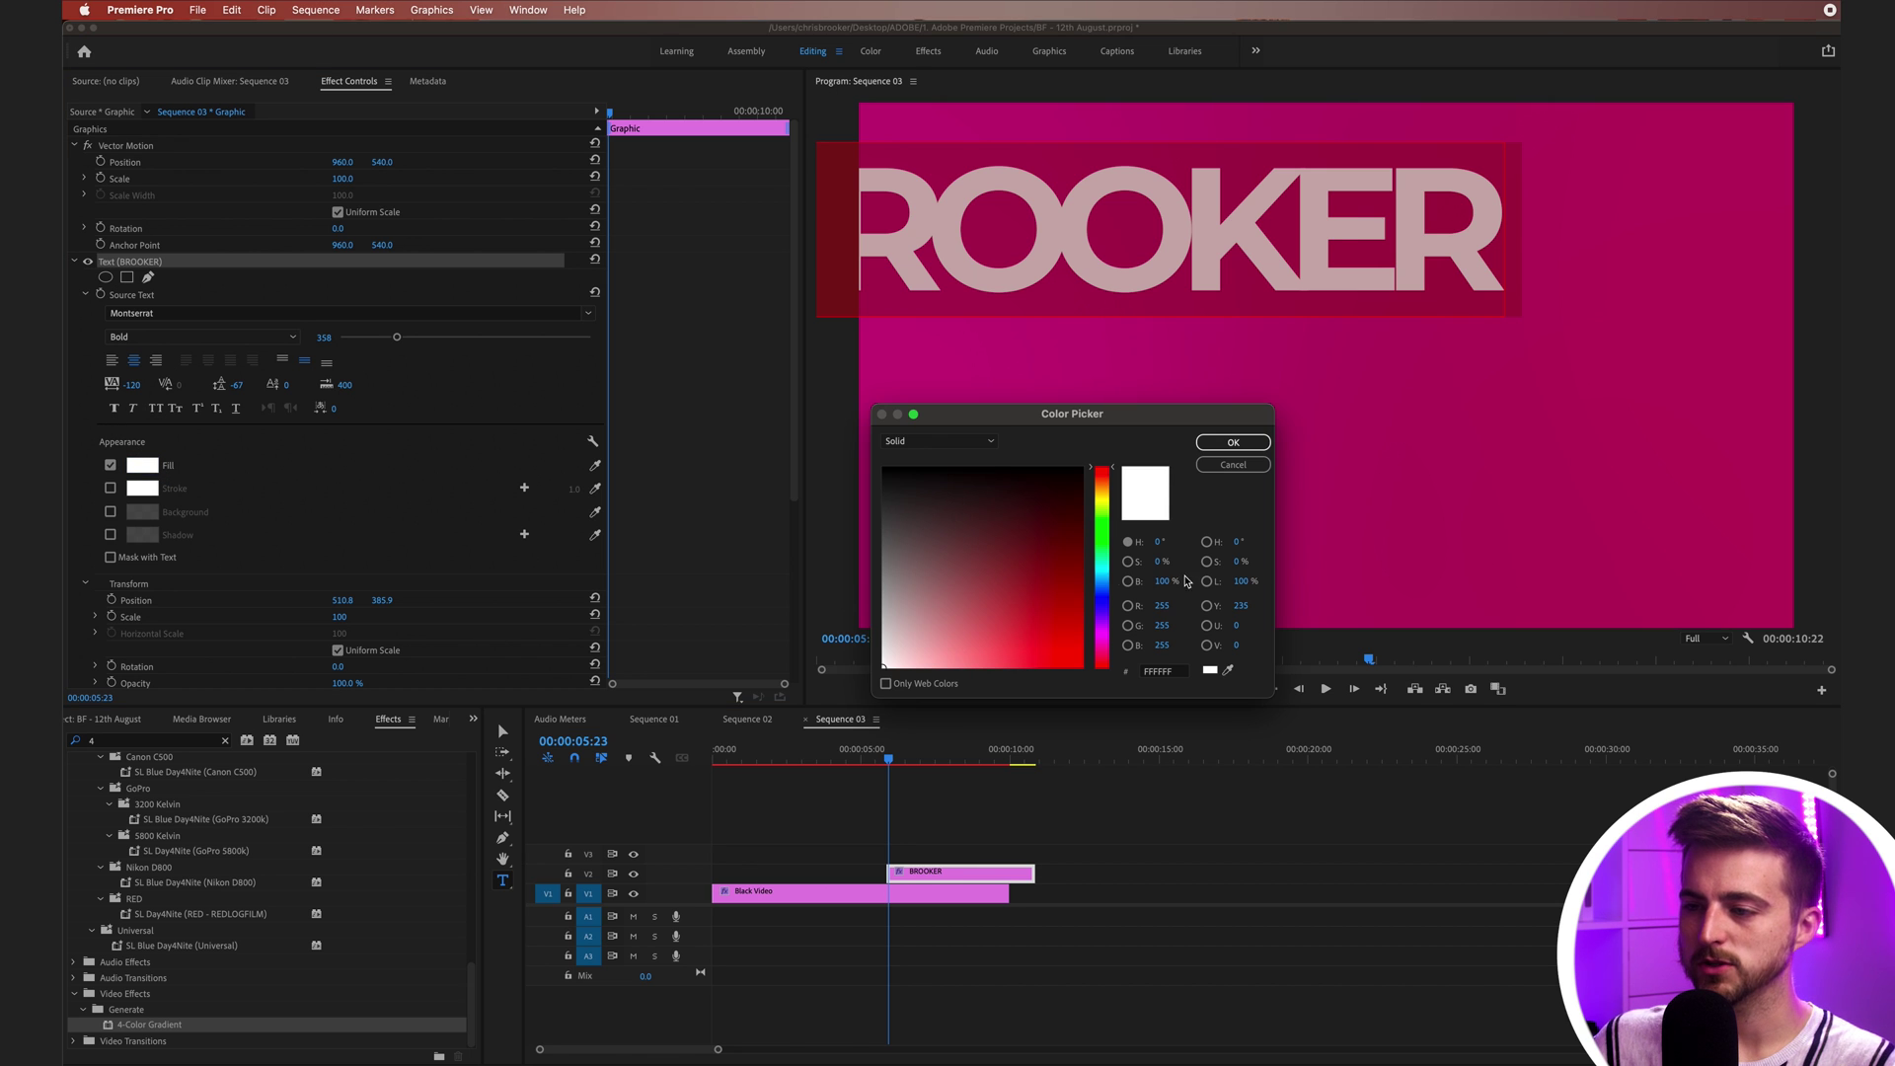
drag(918, 563, 891, 683)
drag(1017, 584, 777, 741)
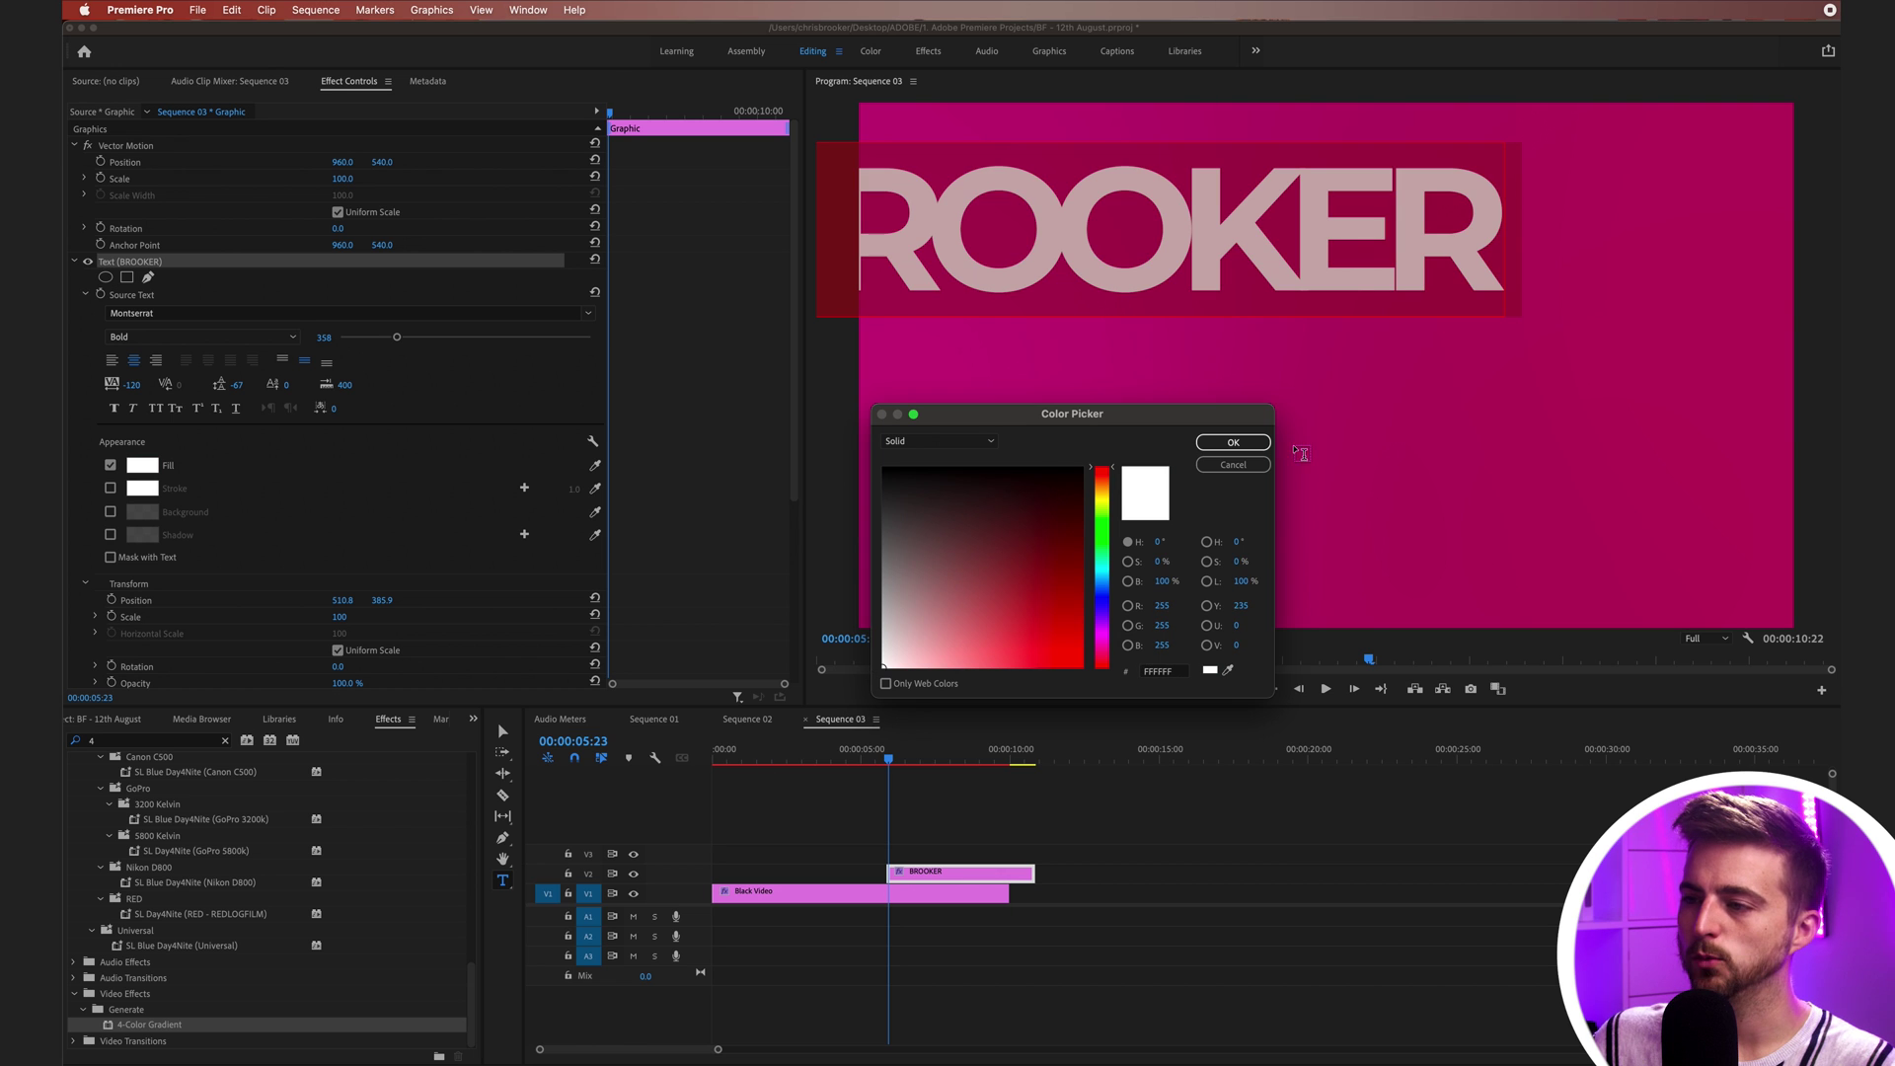
click(1233, 443)
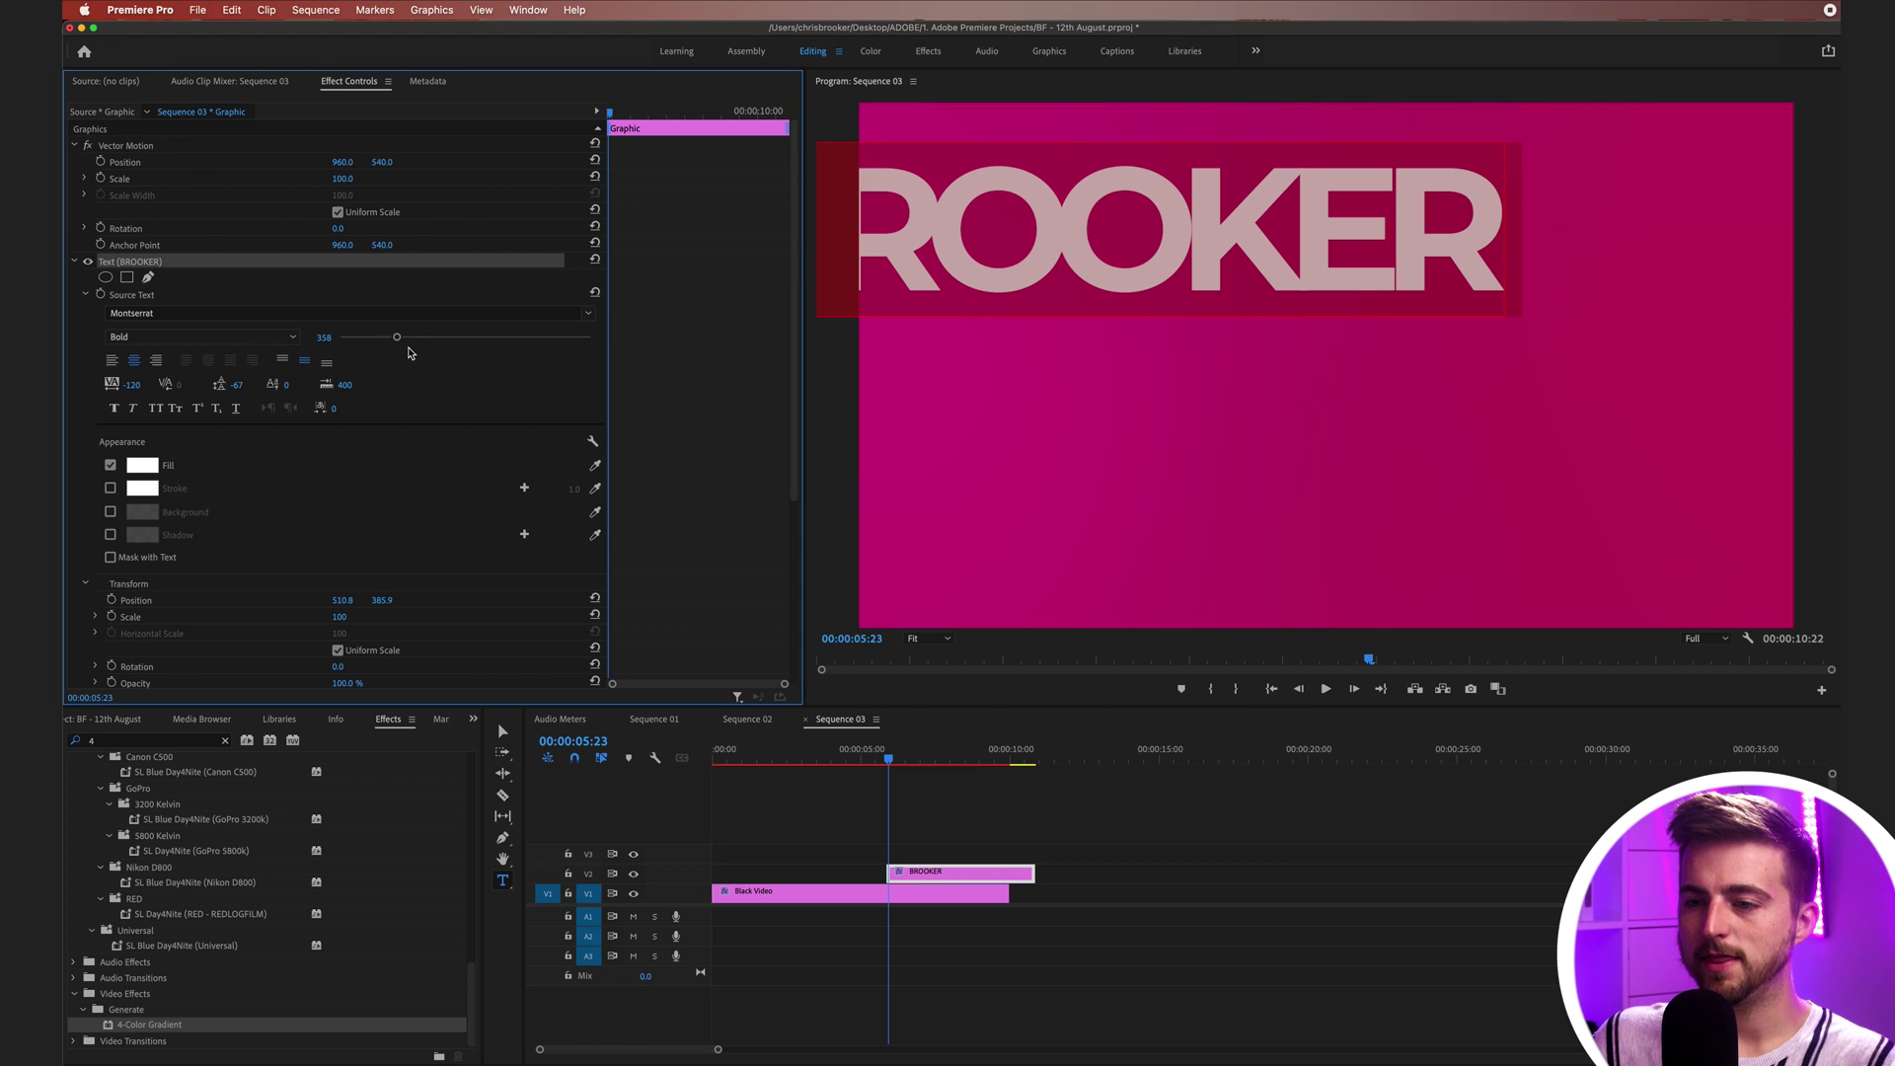
Step: Reset BROOKER's position to frame centre, then lower it to Y 664
click(146, 594)
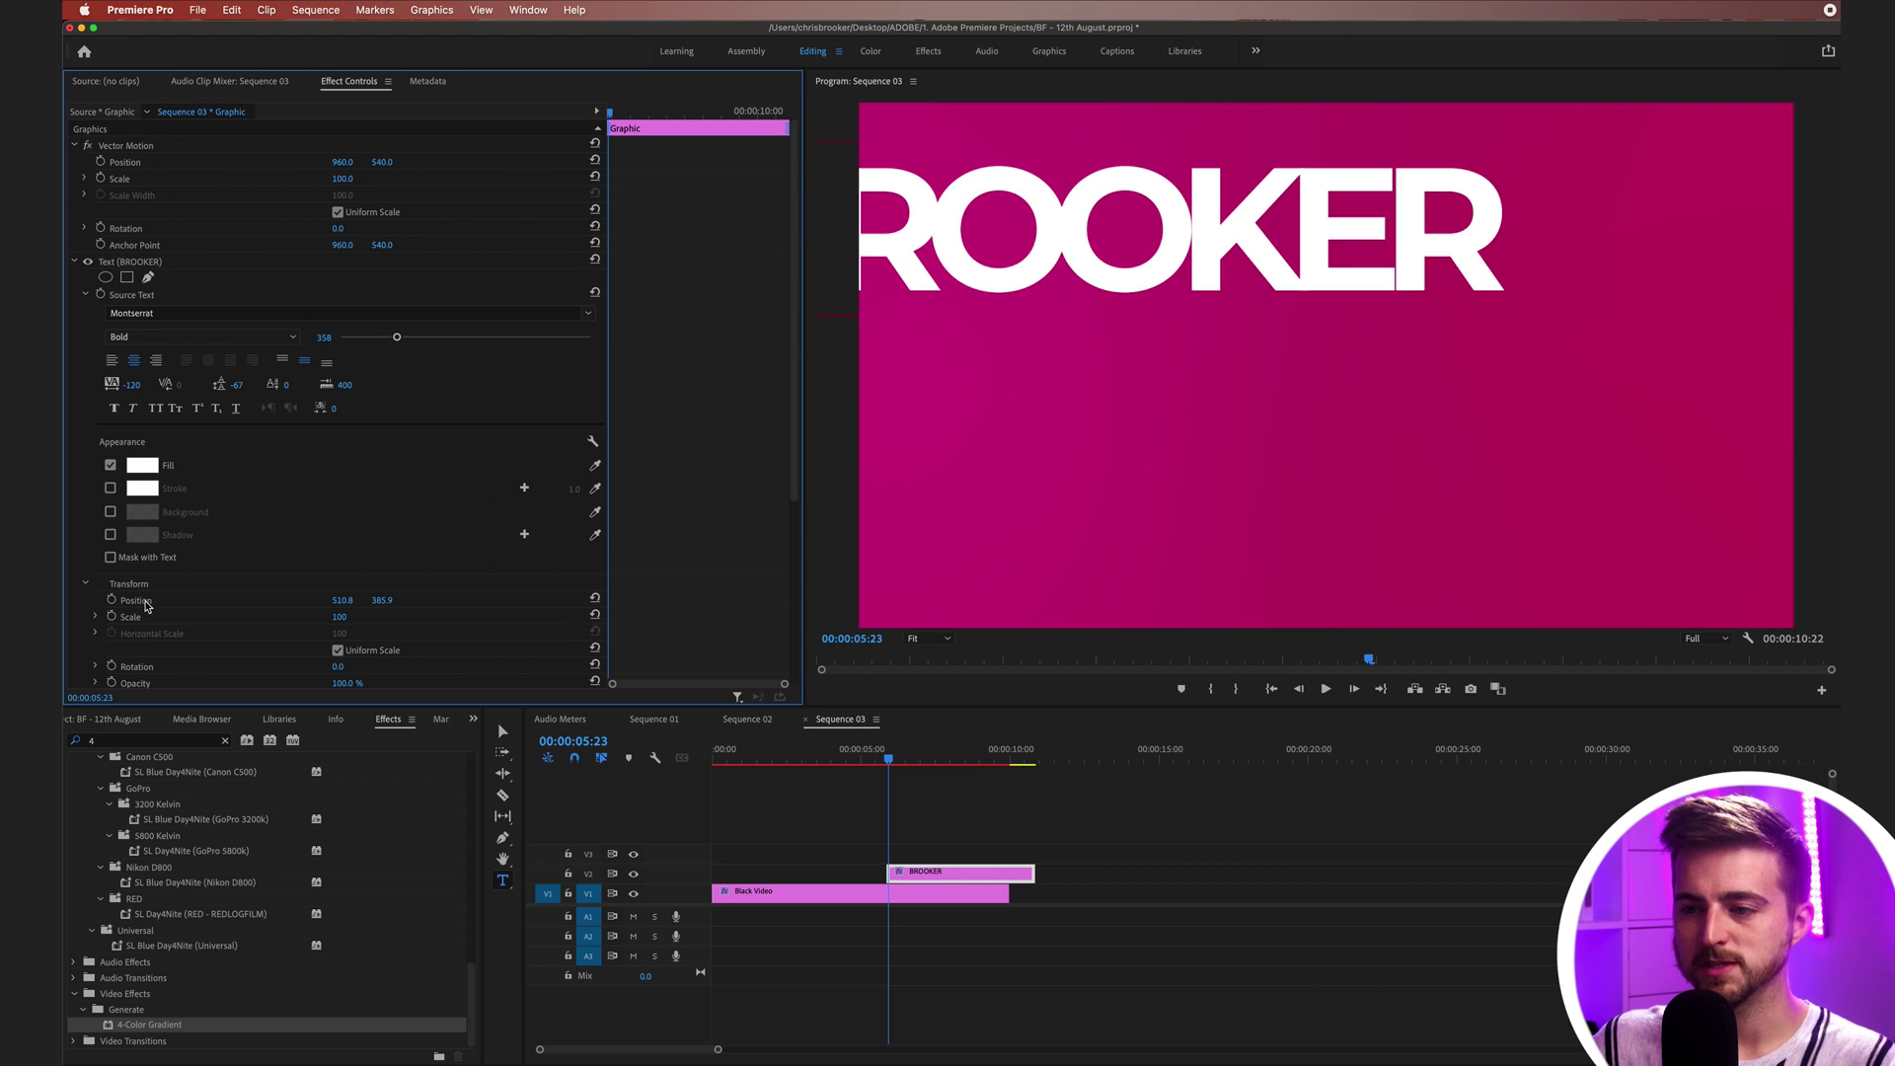
click(595, 601)
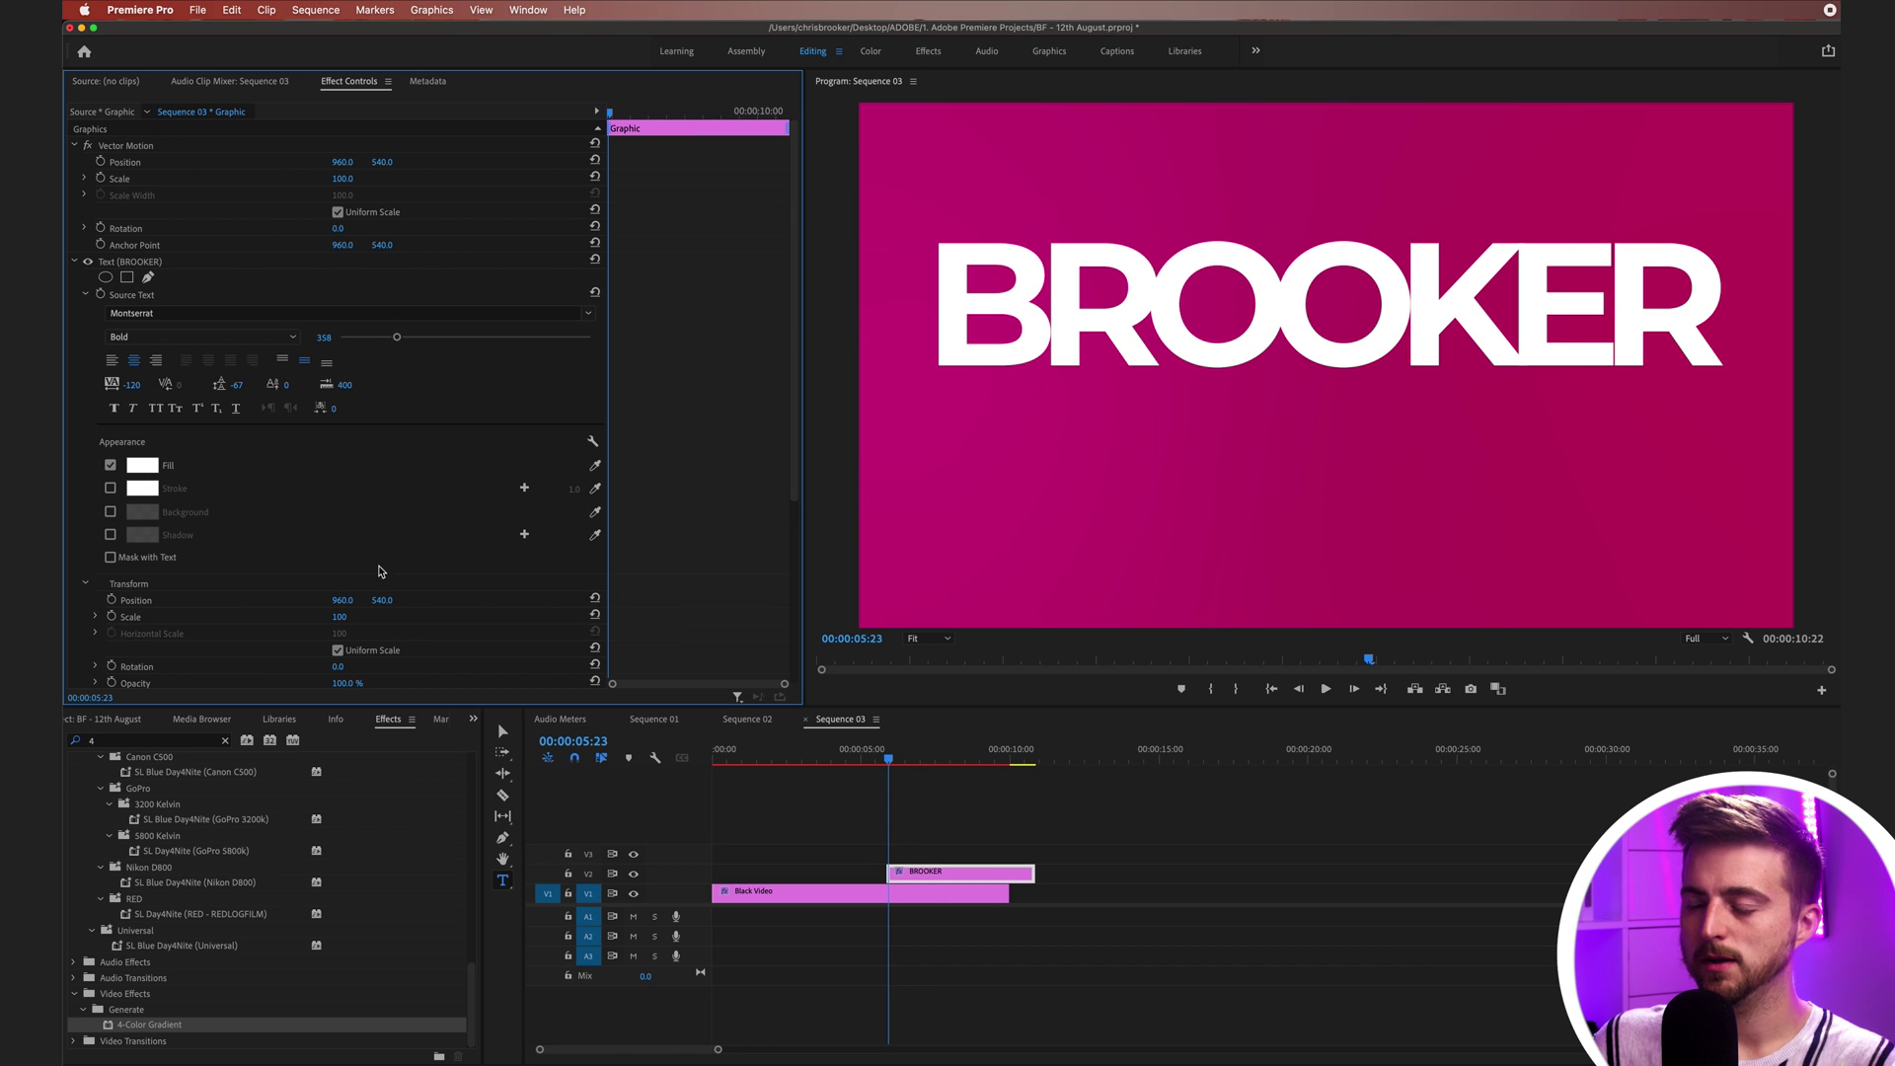
drag(377, 597, 389, 601)
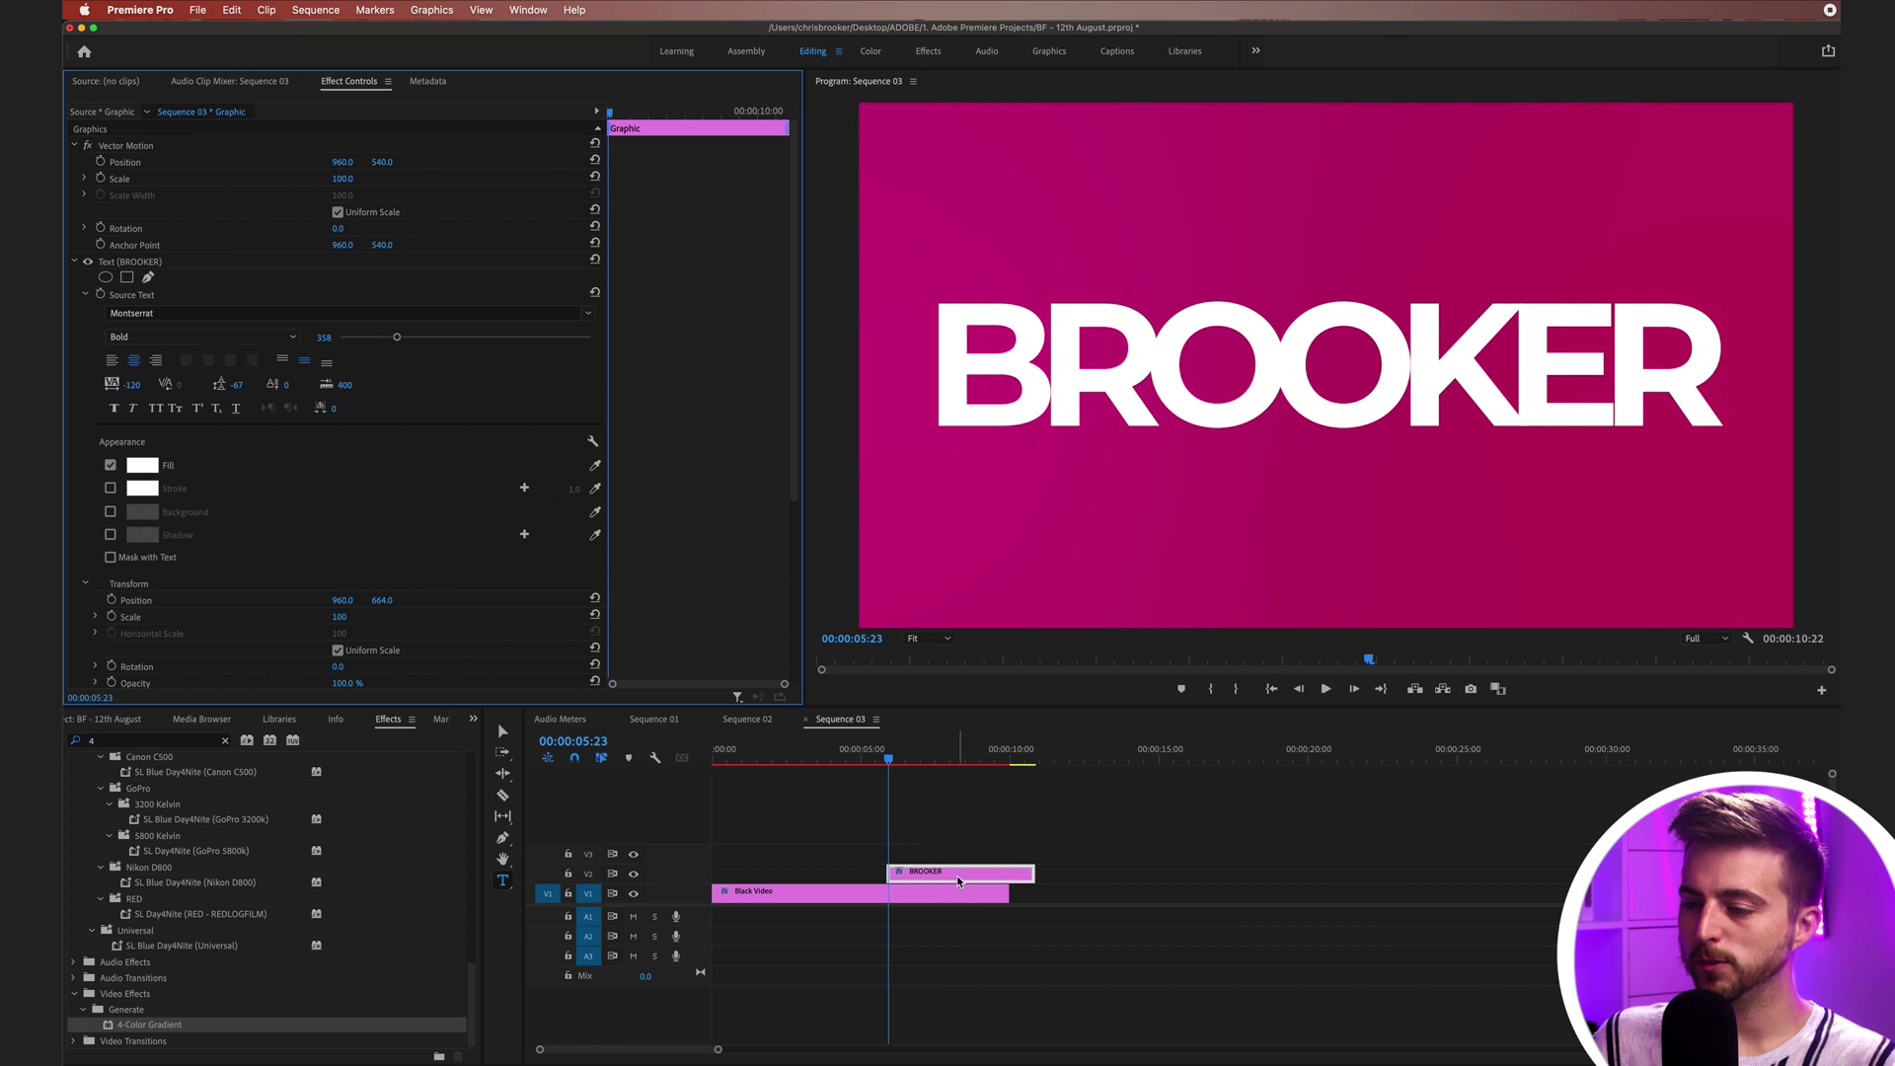
Step: Move the BROOKER clip to 00:00 and trim its end to 00:00:10:00
drag(935, 877, 747, 878)
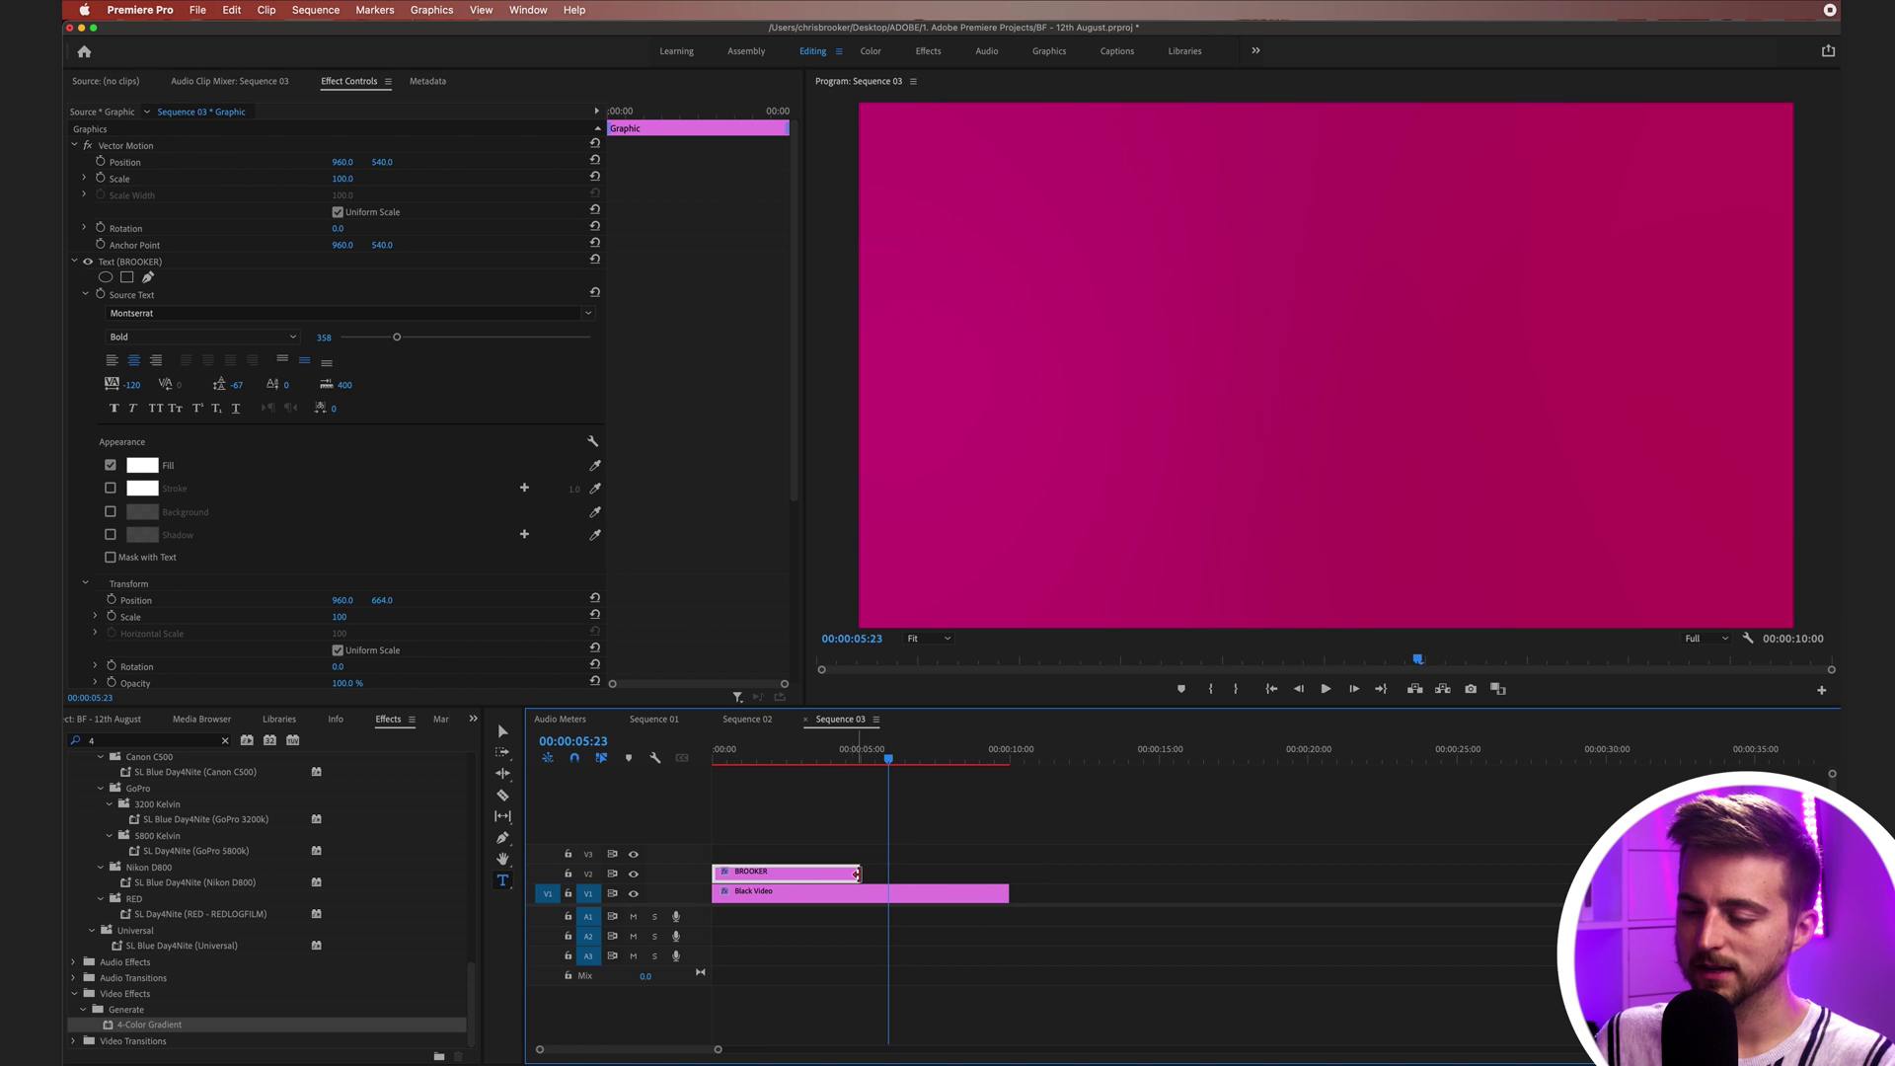
drag(865, 874, 1009, 874)
click(747, 810)
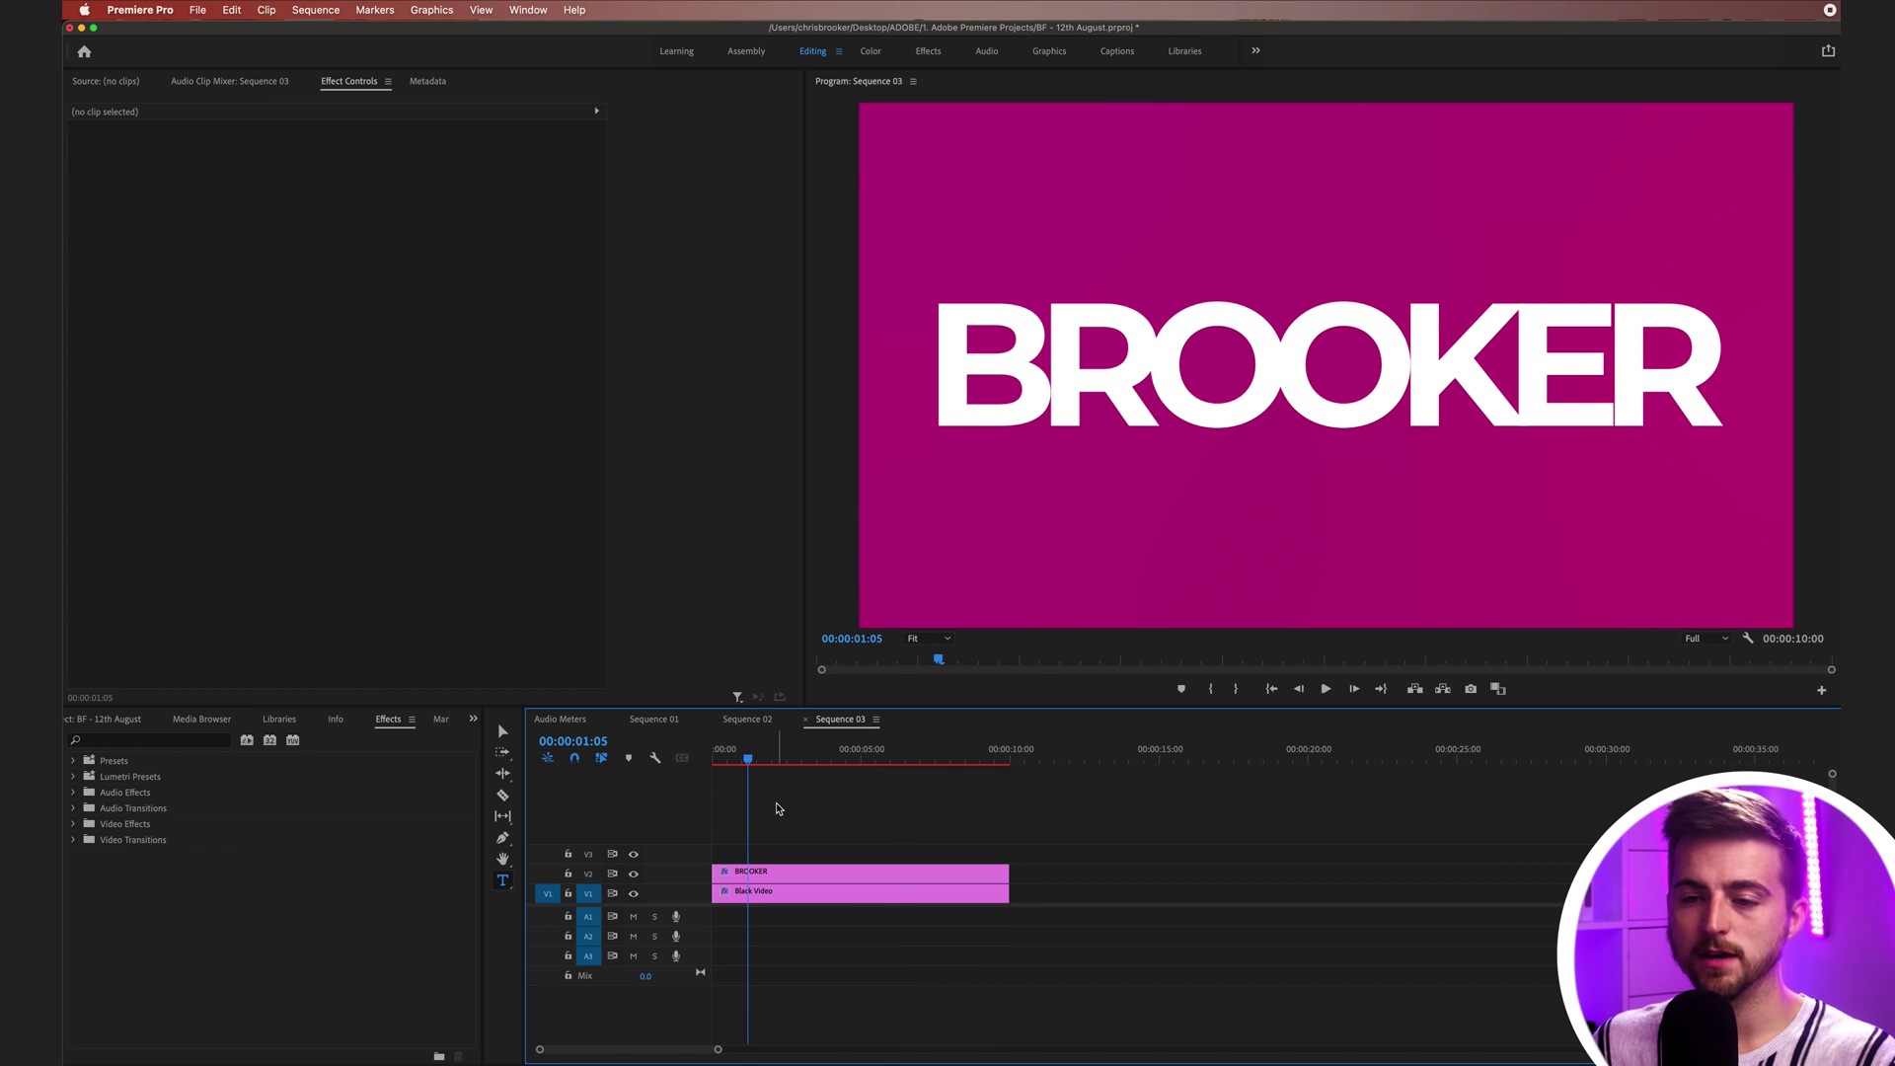
Step: Search 'track m' and apply Track Matte Key to the Black Video clip, keeping Matte Alpha
click(208, 742)
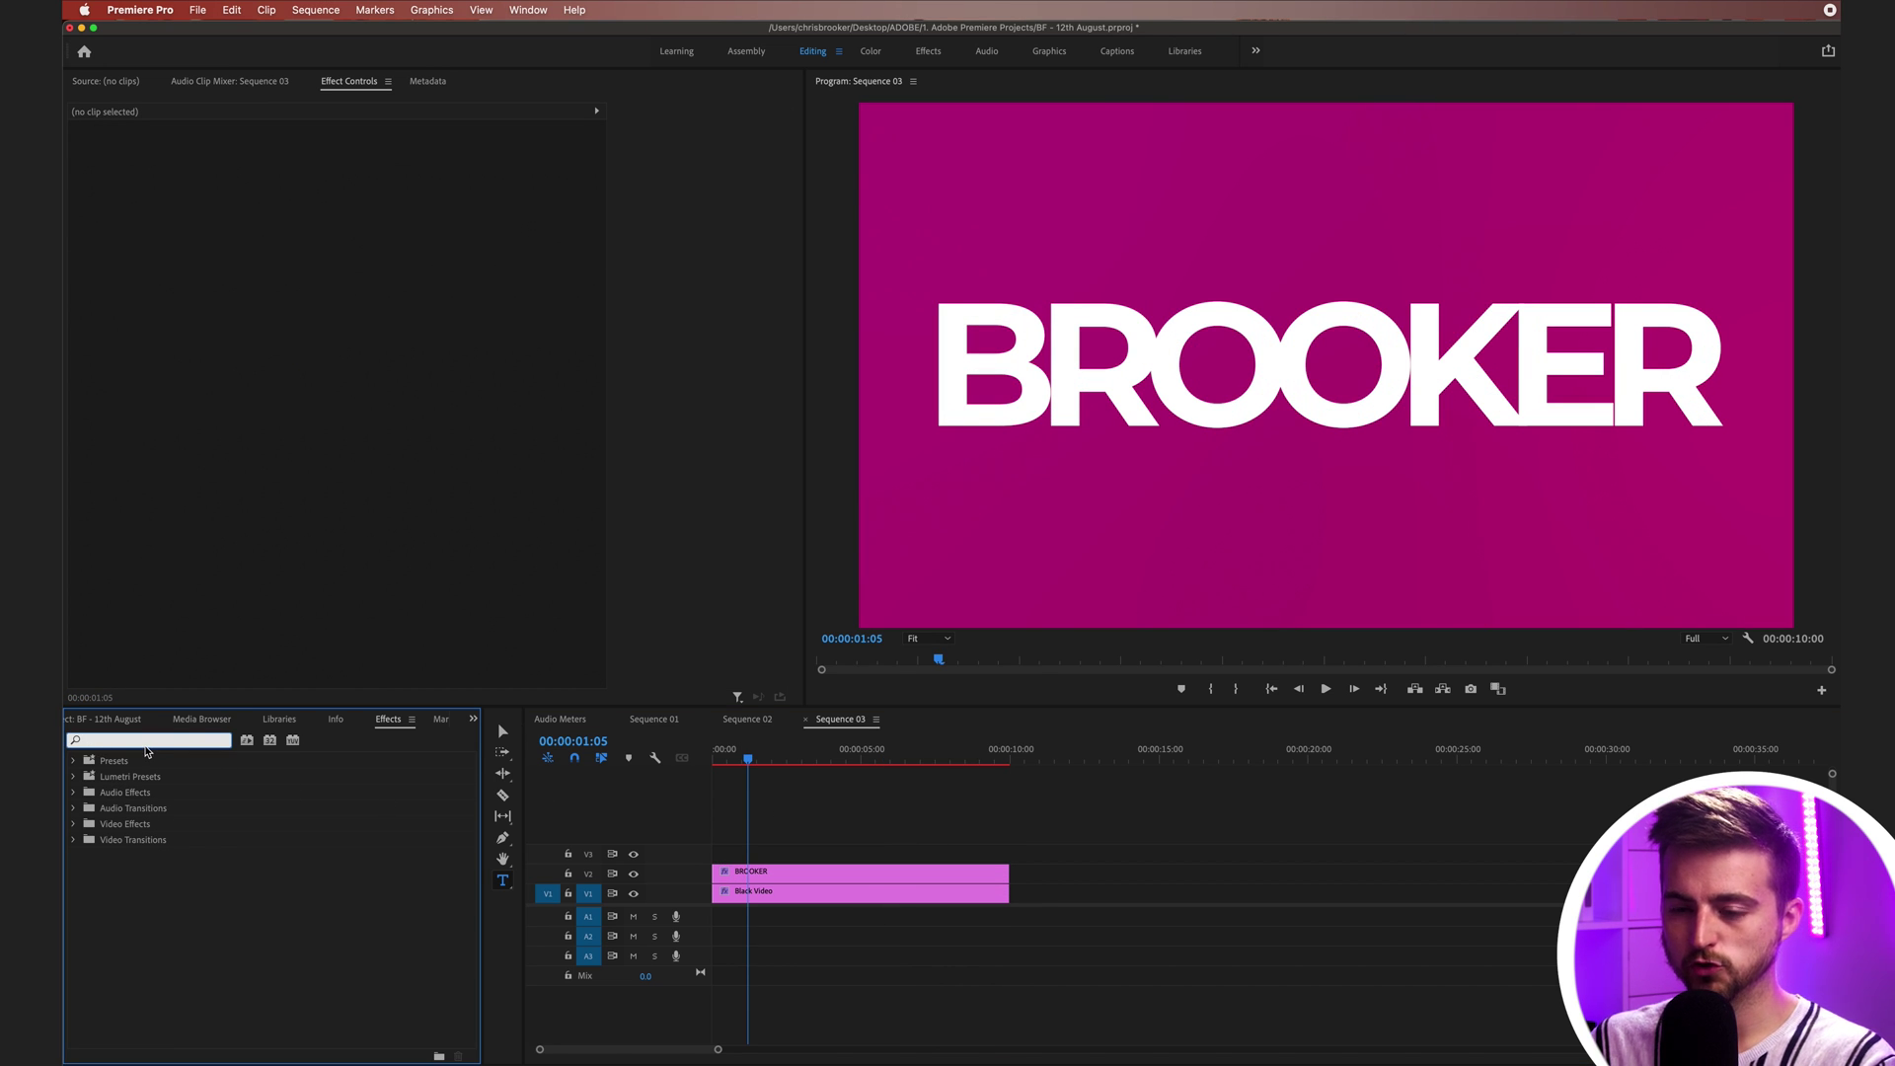
text(track m)
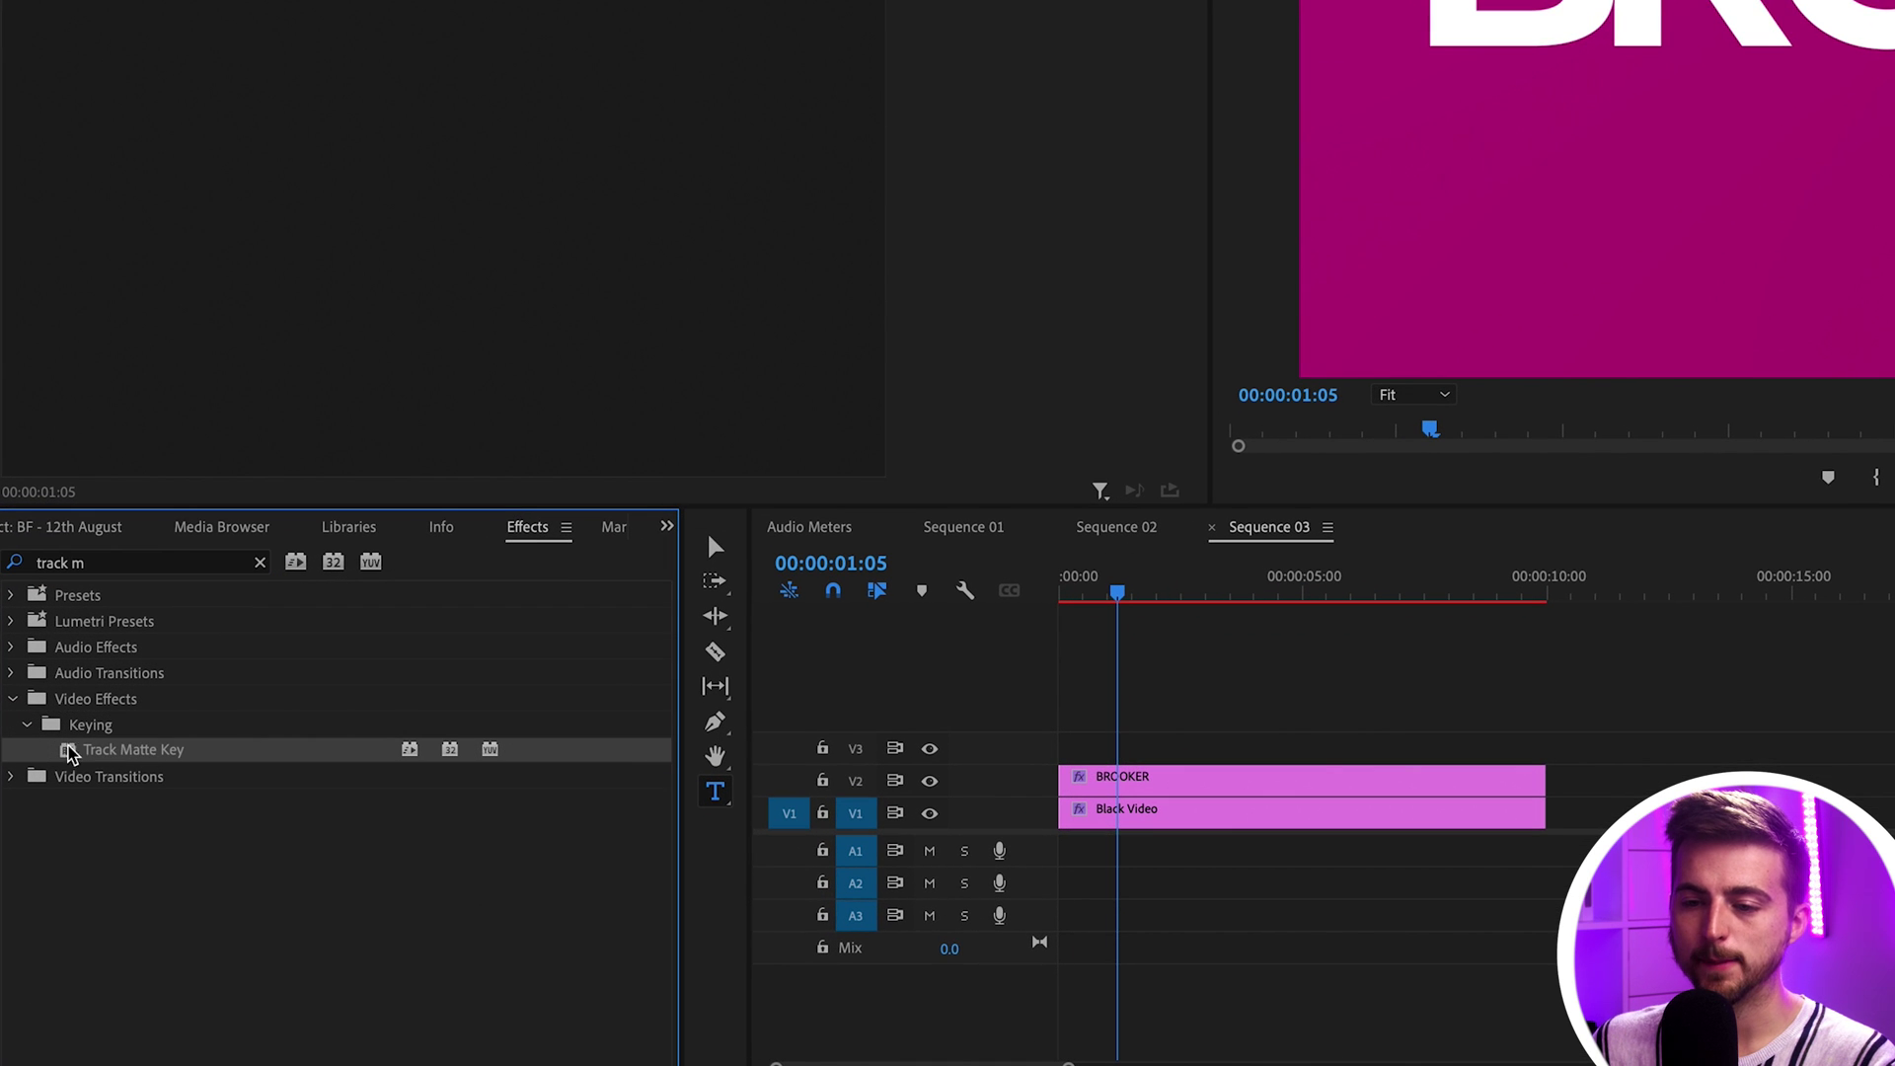
drag(69, 755, 1218, 825)
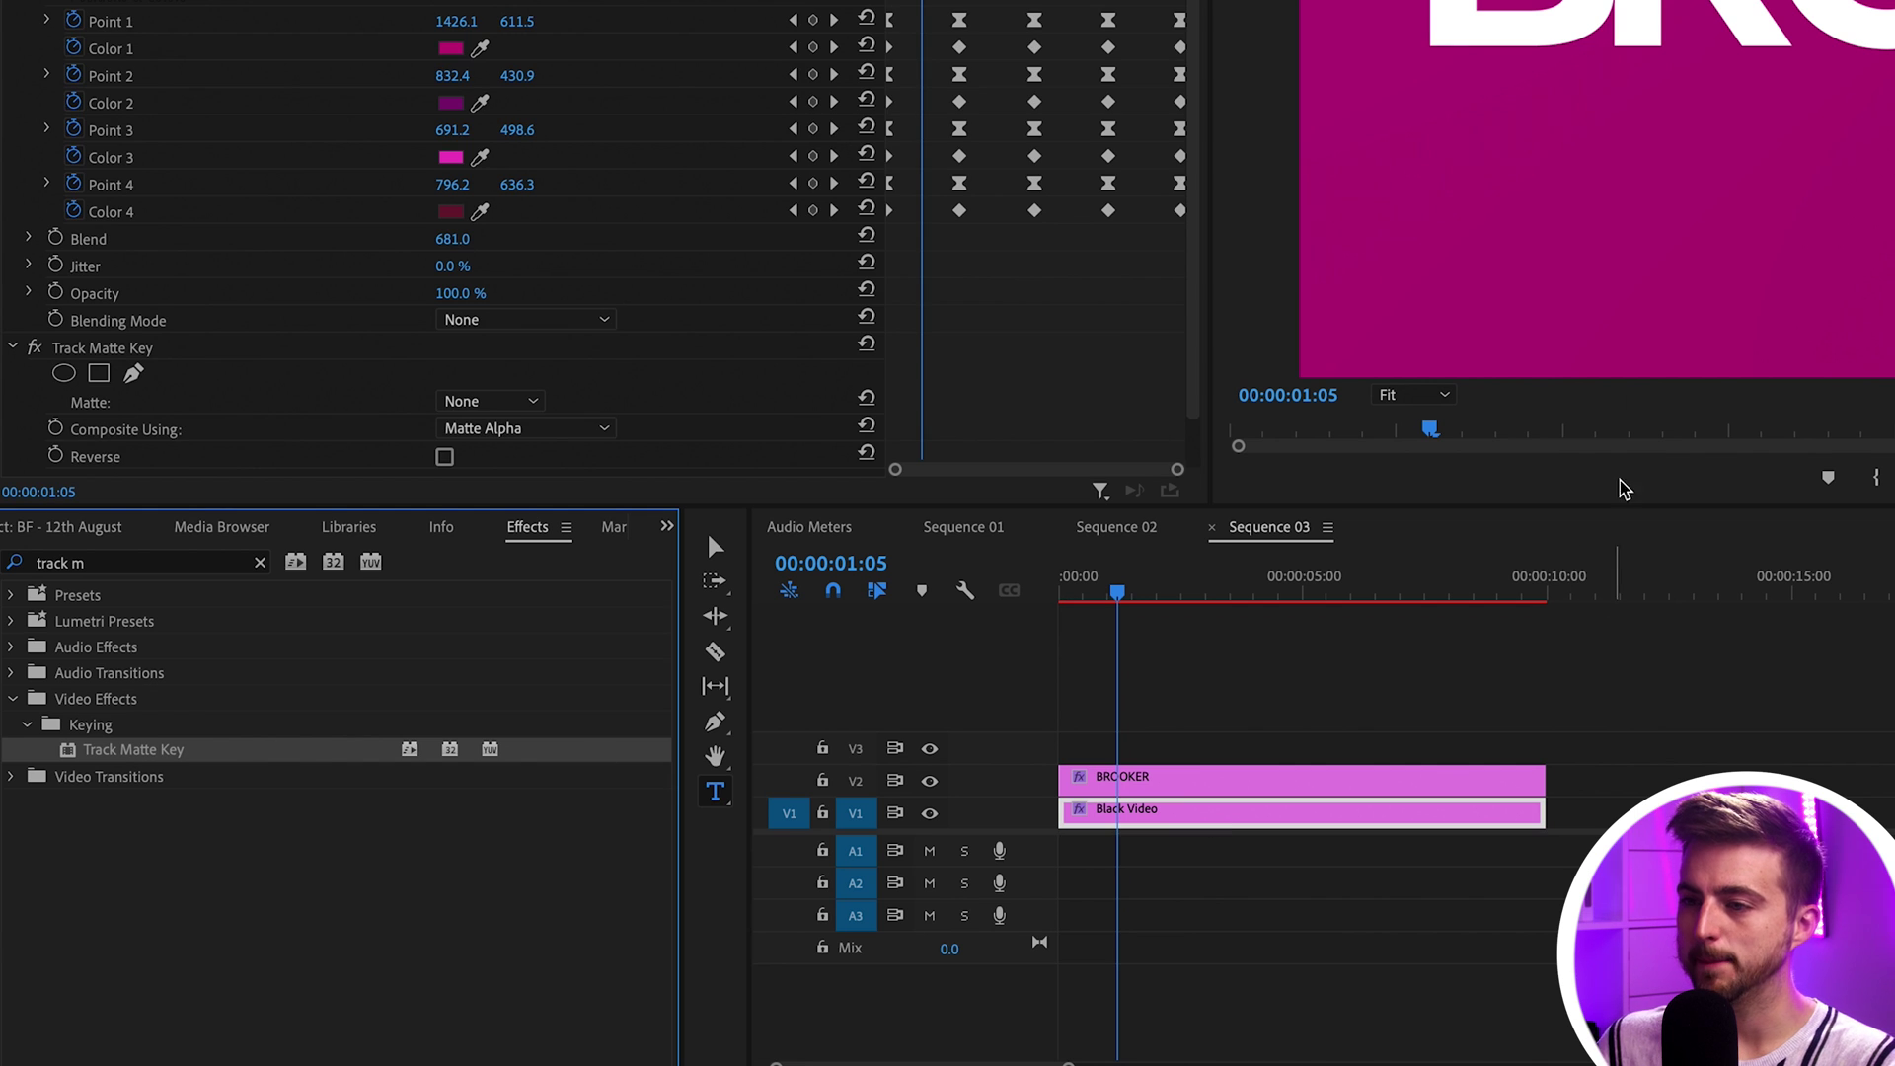
scroll(972, 380, down, 1)
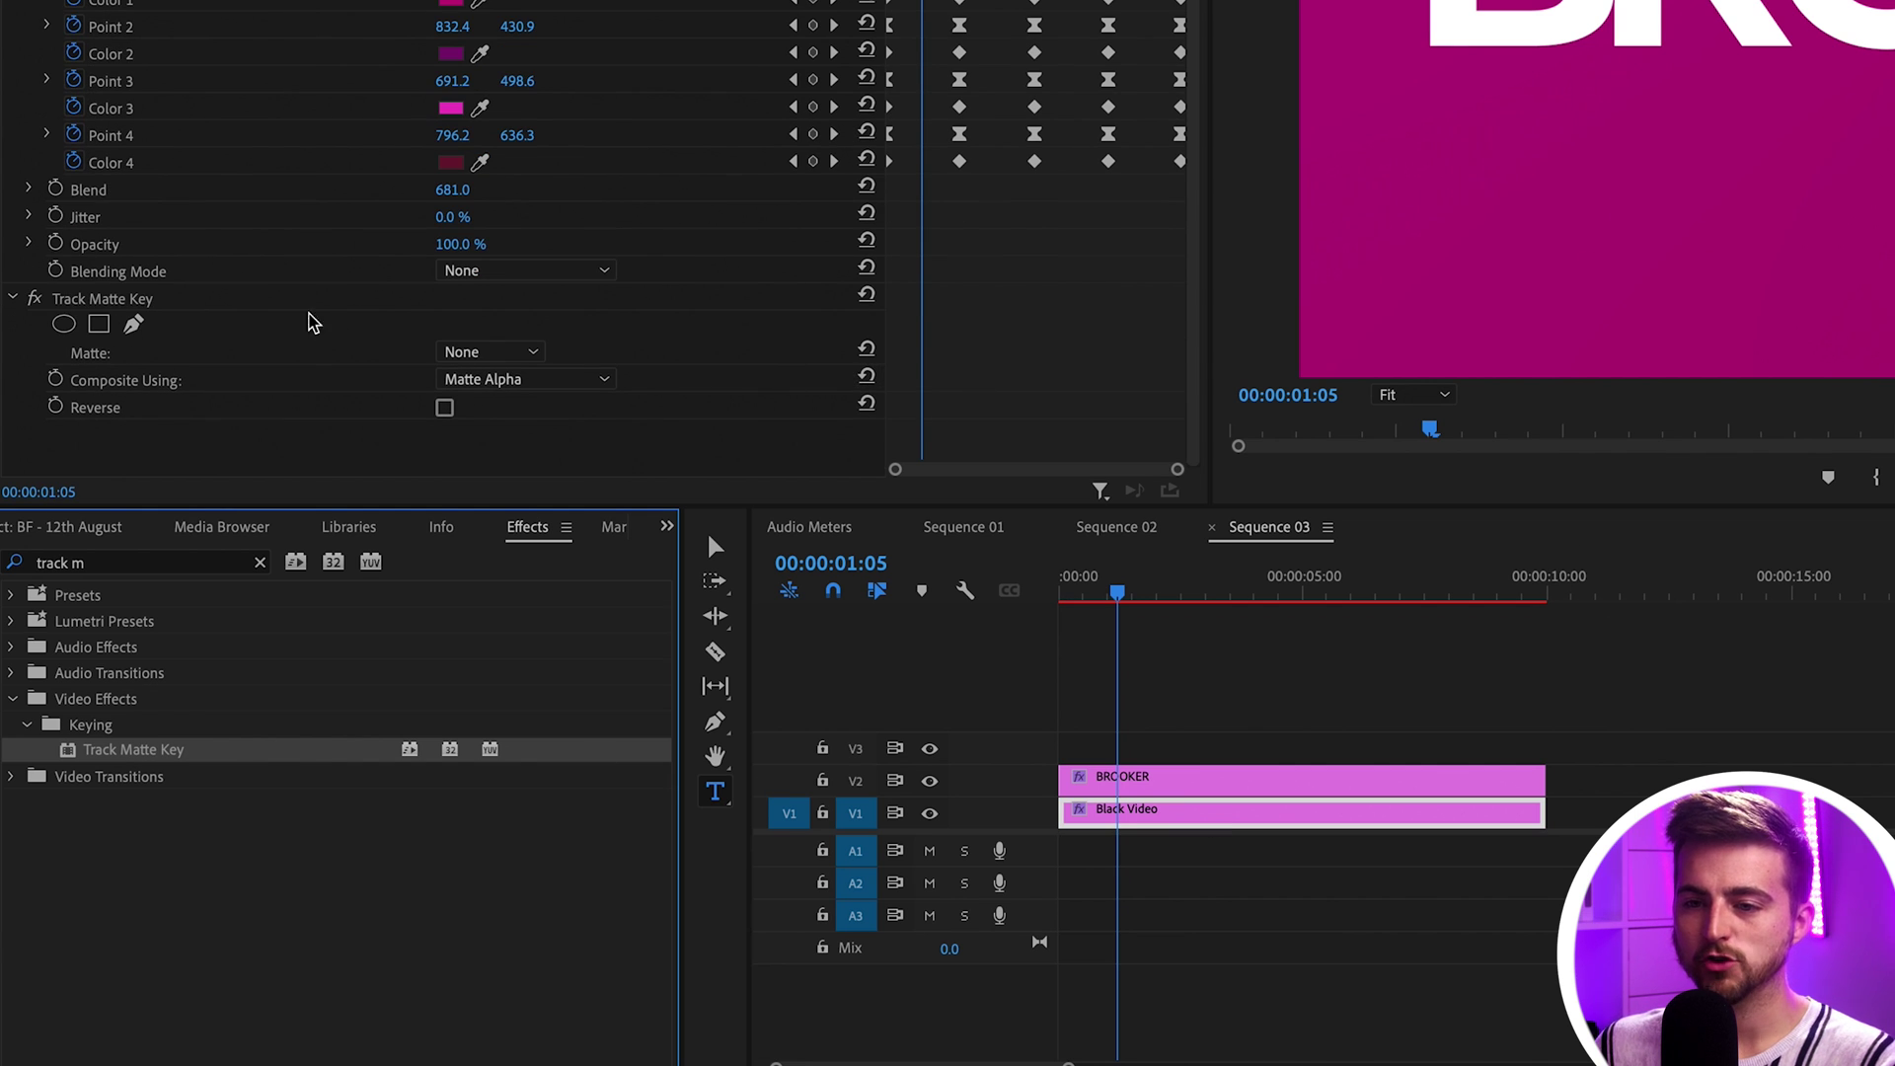
click(108, 298)
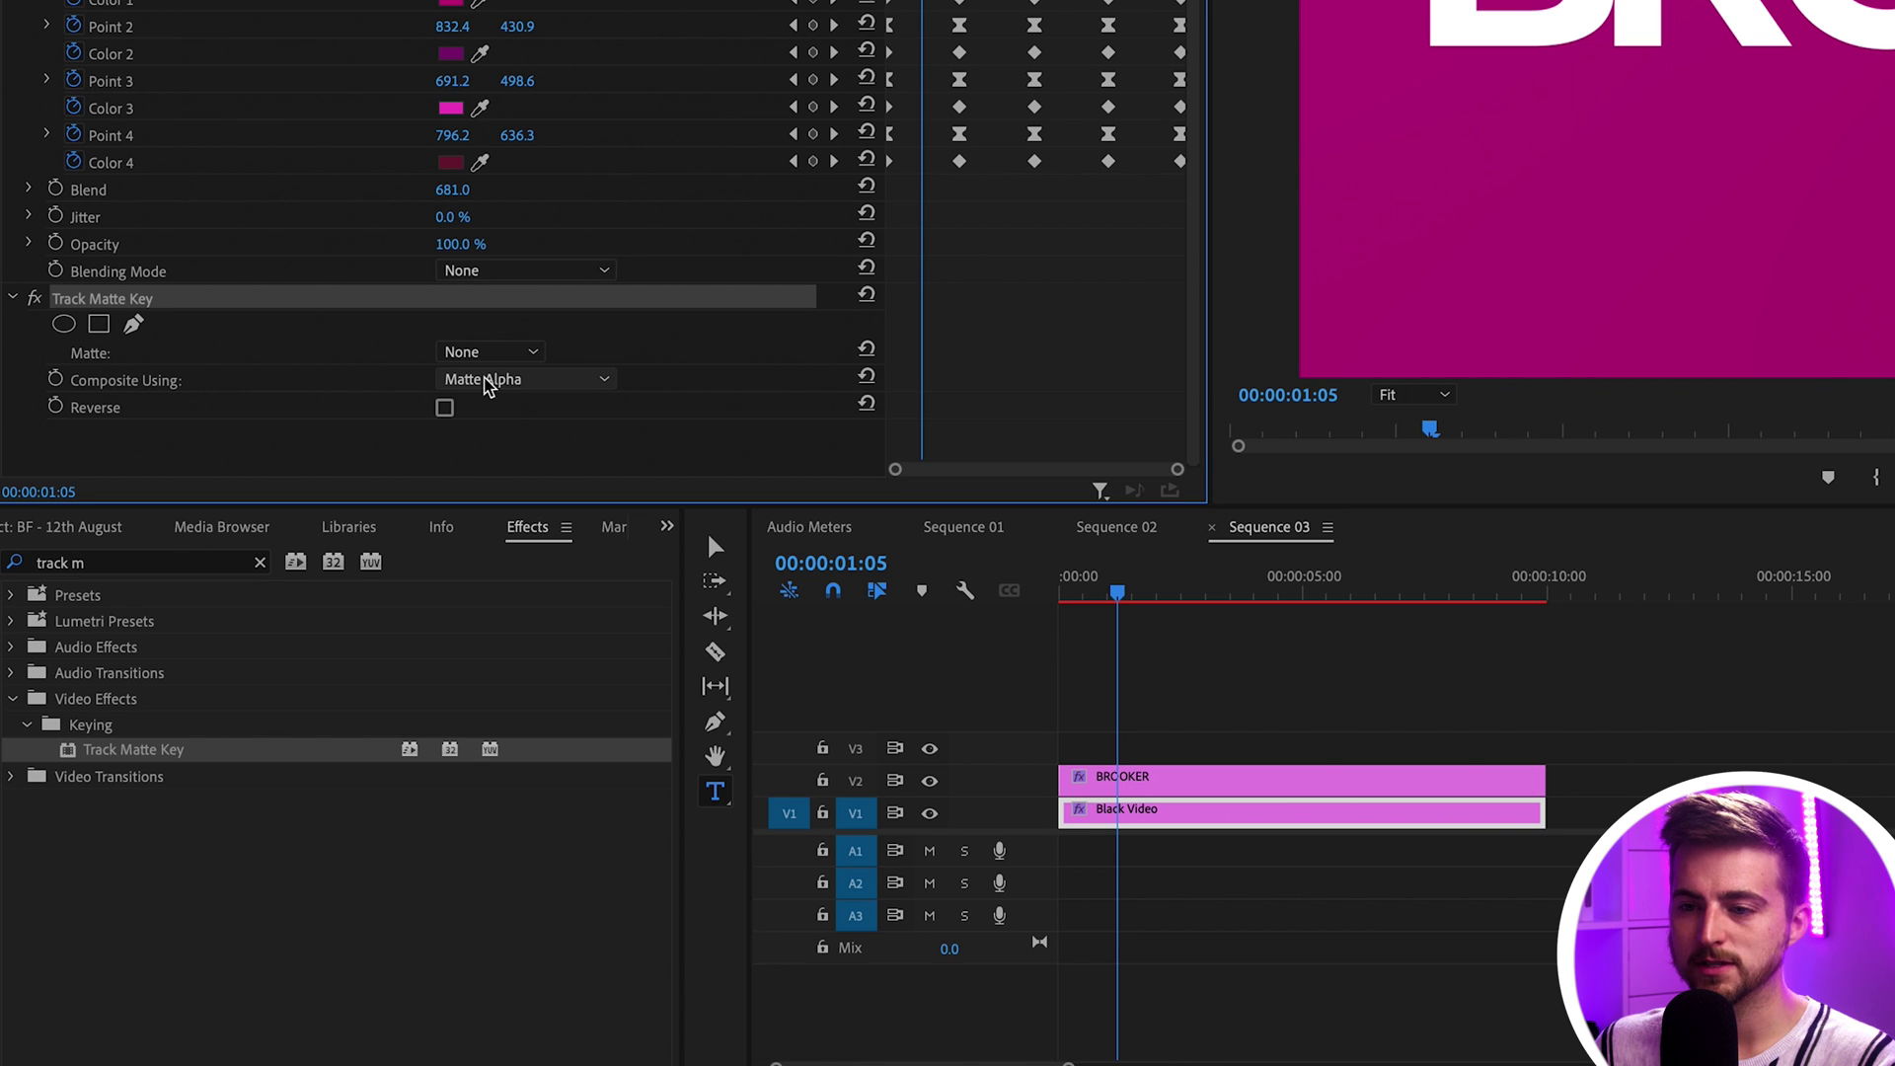
click(484, 381)
click(509, 408)
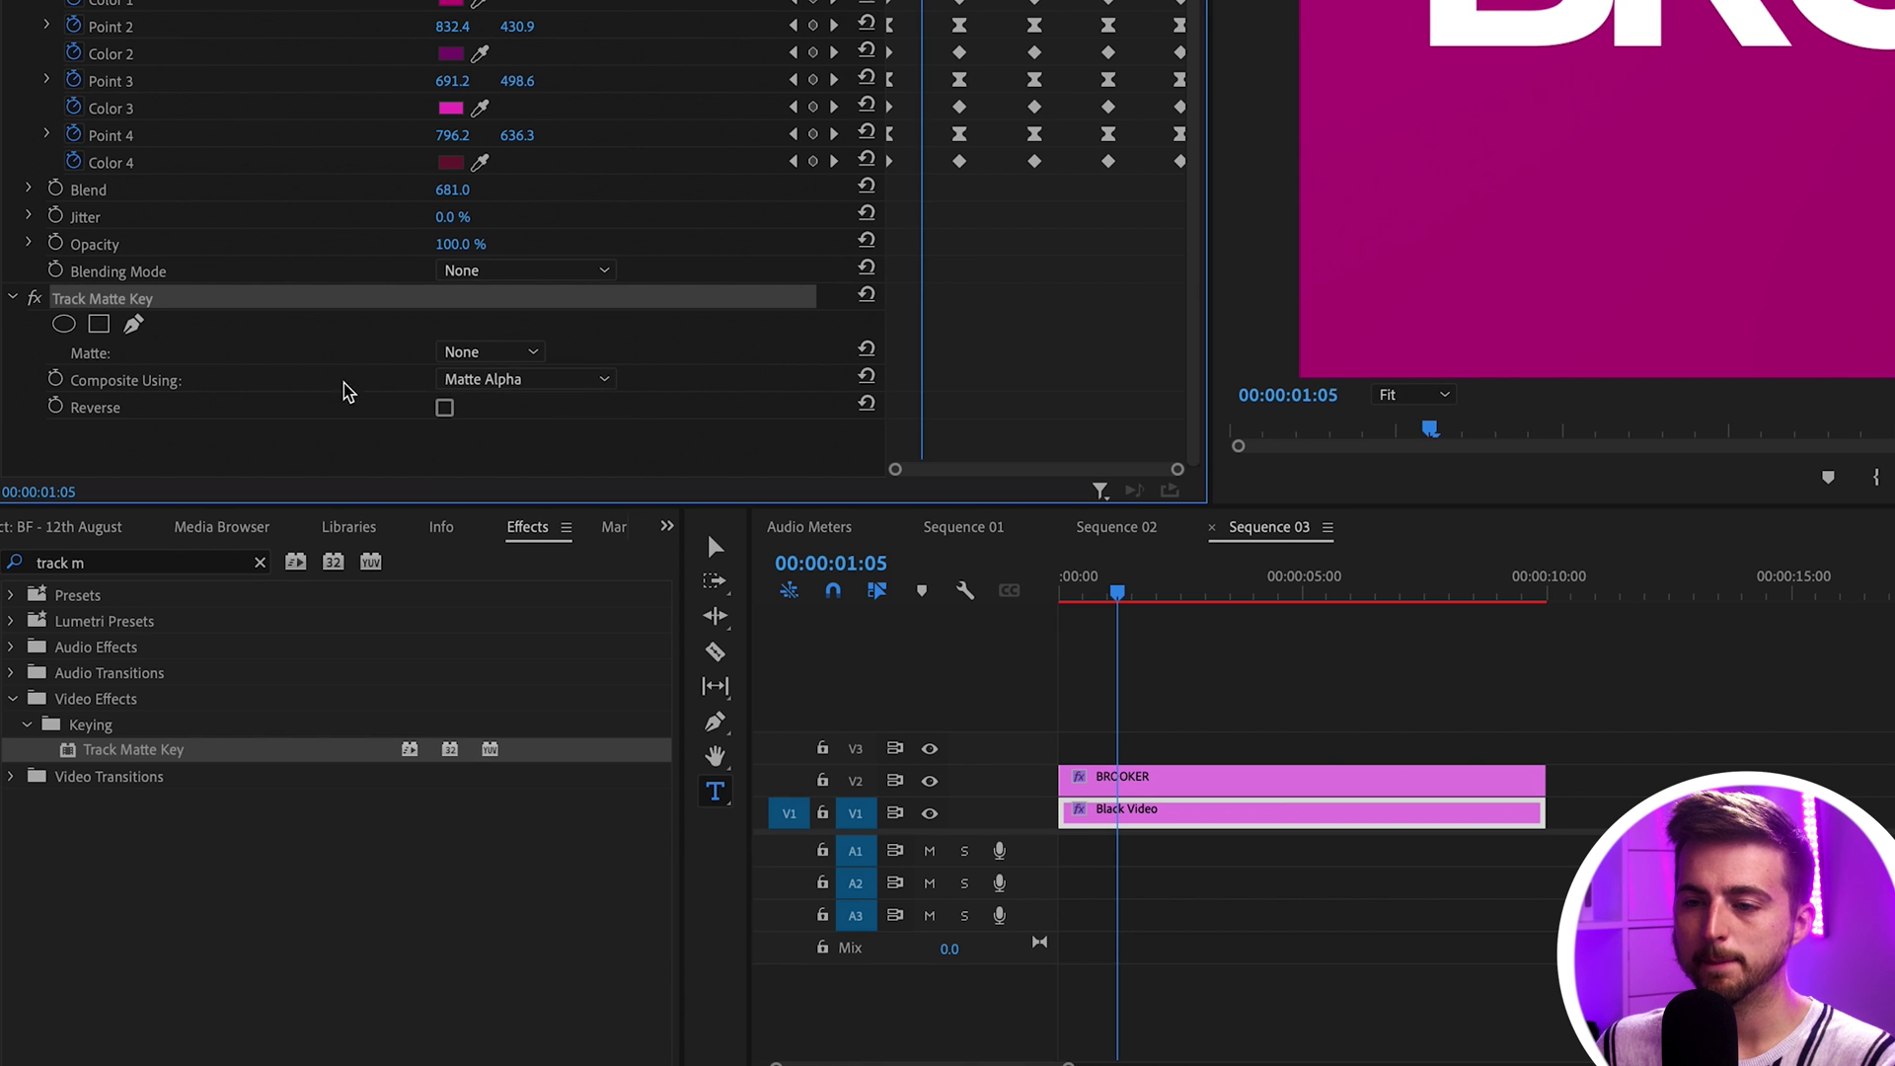
click(533, 353)
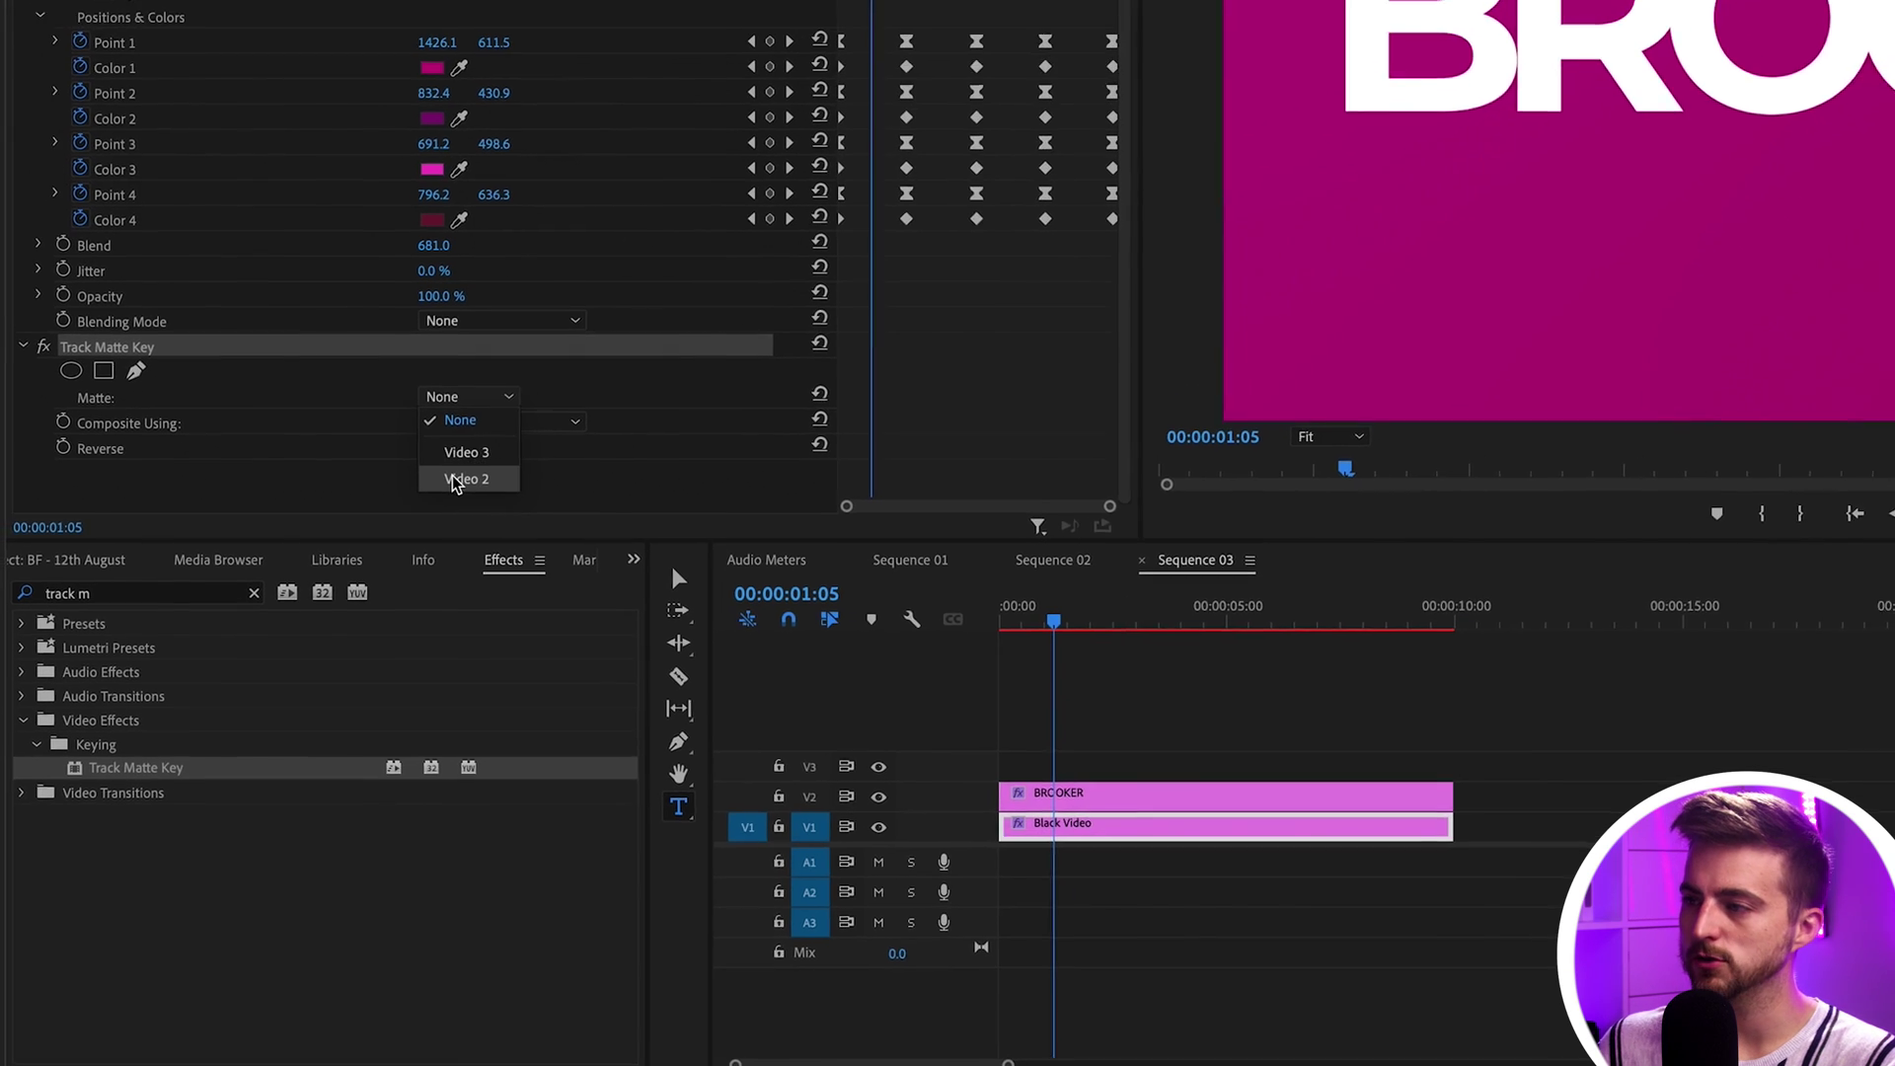
Step: Set Track Matte Key's Matte to Video 2 and play the masked gradient from the start
click(464, 480)
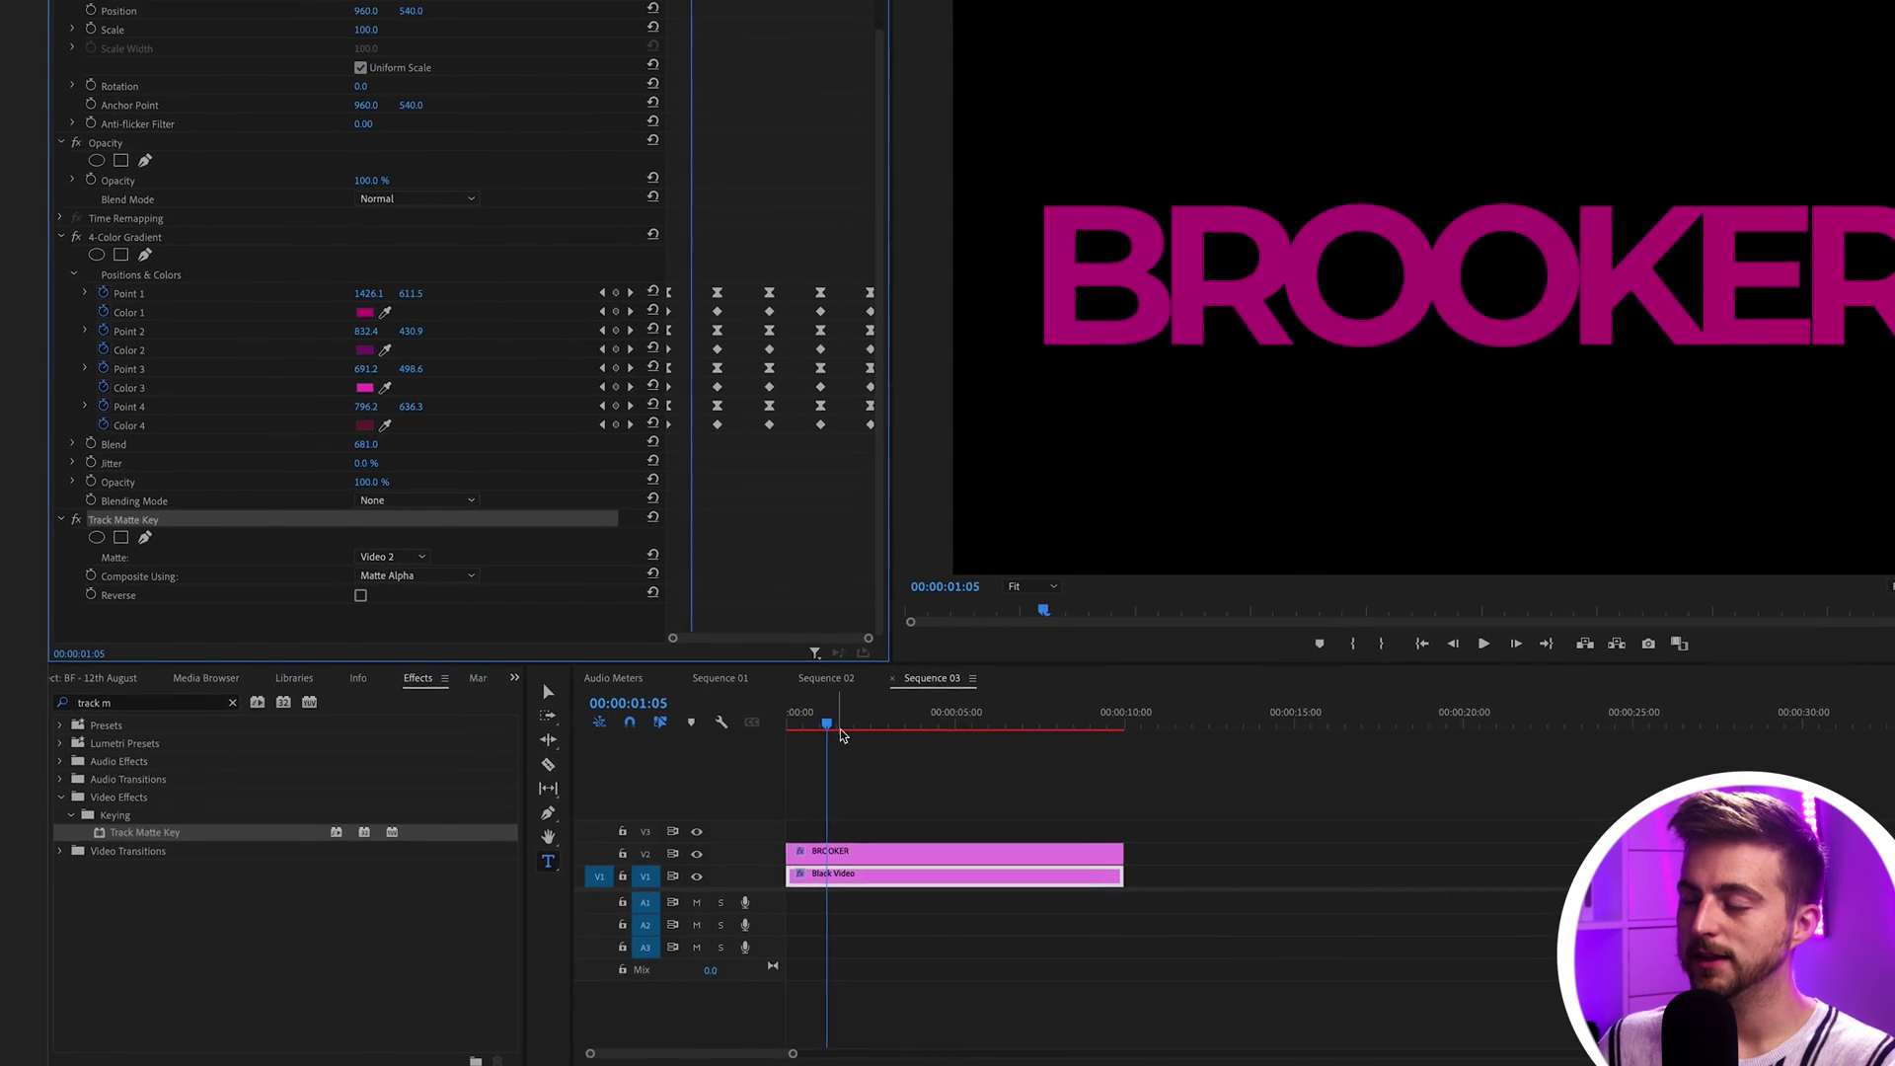
key(Home)
key(space)
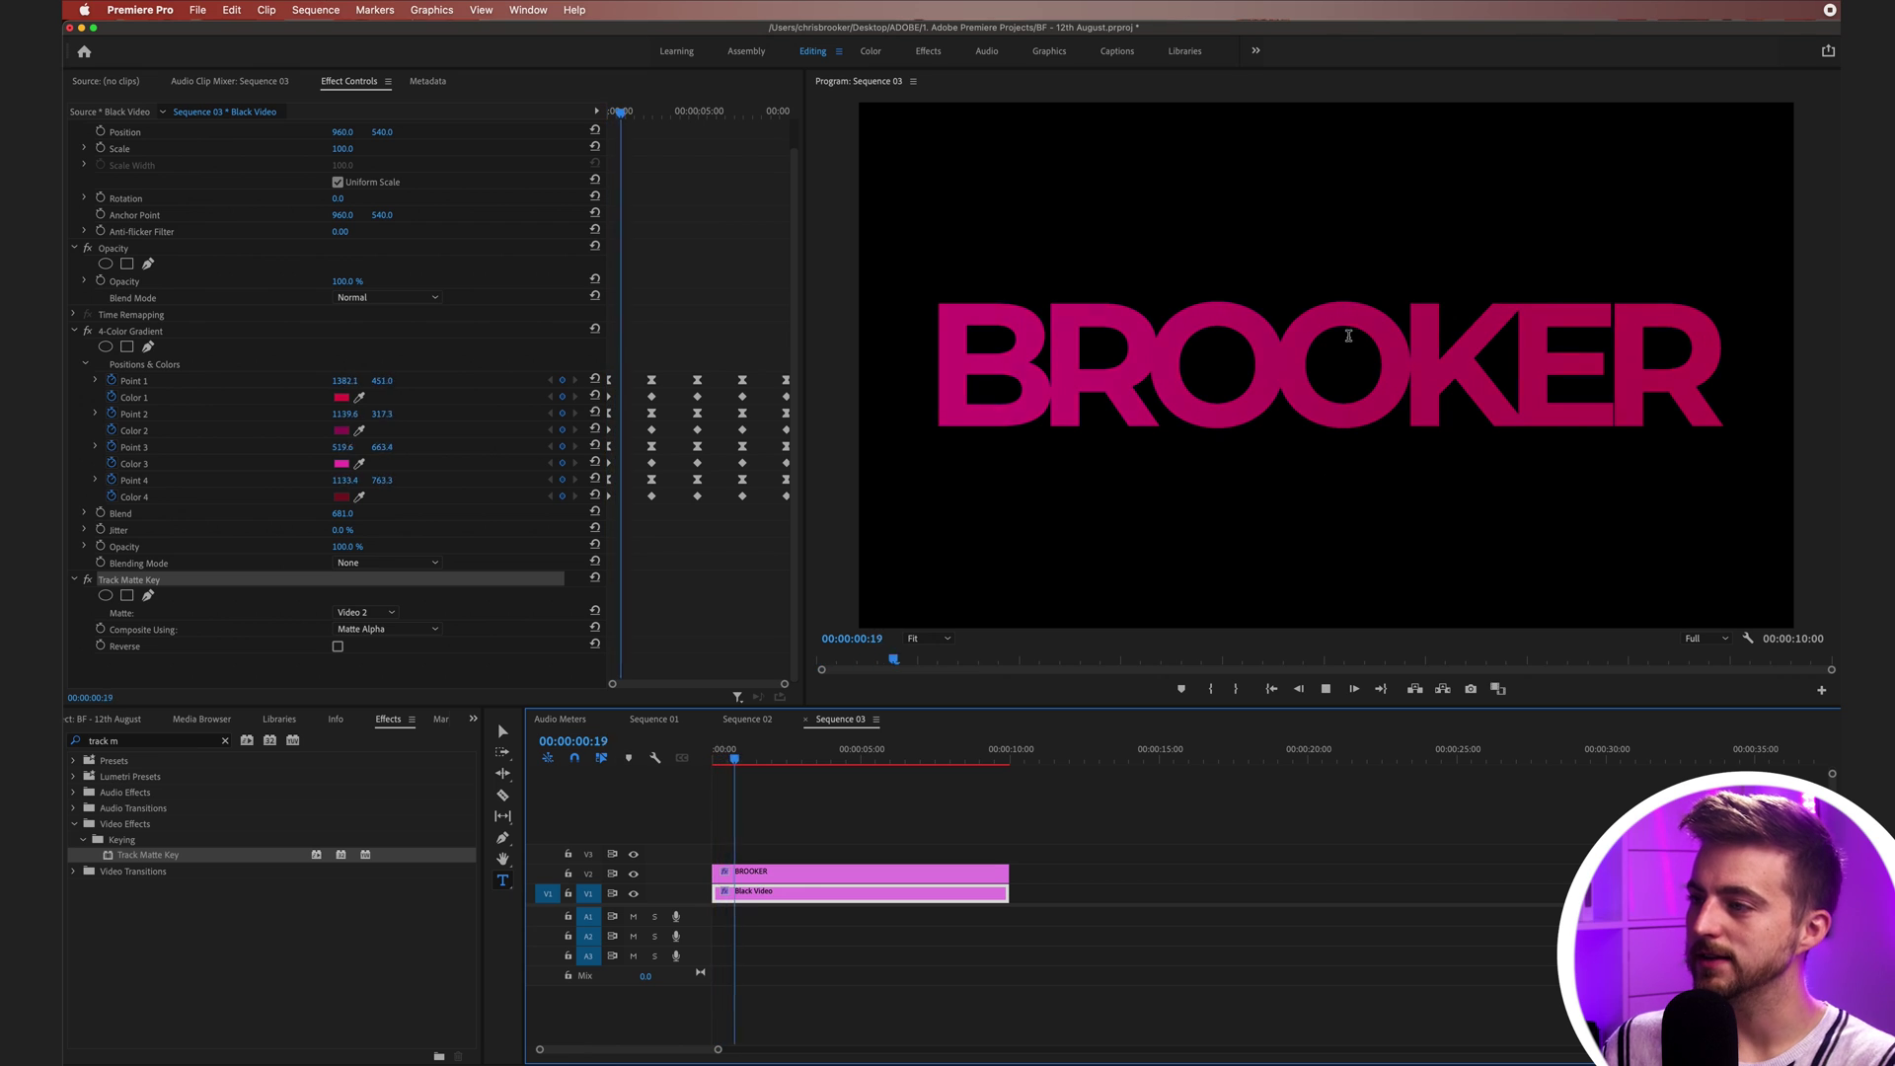